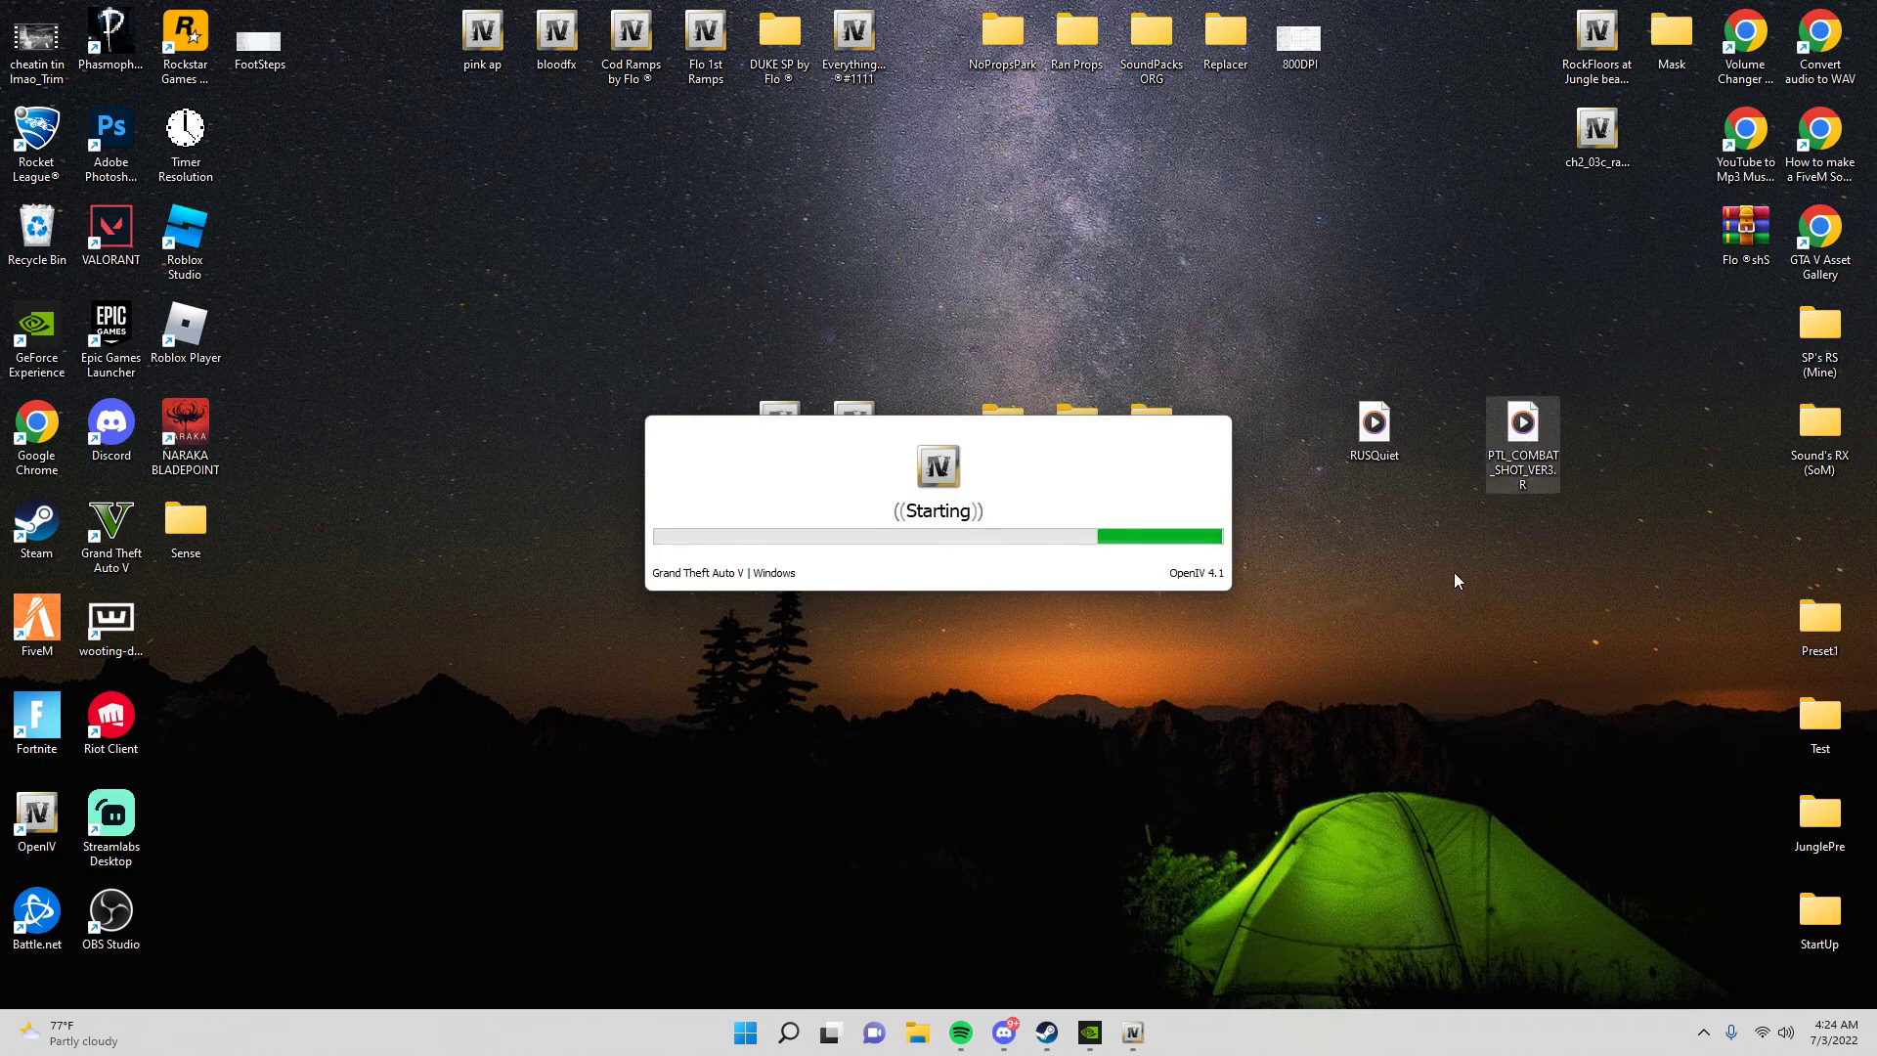
# Shift the RUSQuiet sound file next to the other sound on the desktop and enable edit mode for the WEAPONS_PLAYER.rpf archive.
pyautogui.moveTo(1374, 430); pyautogui.dragTo(1437, 435)
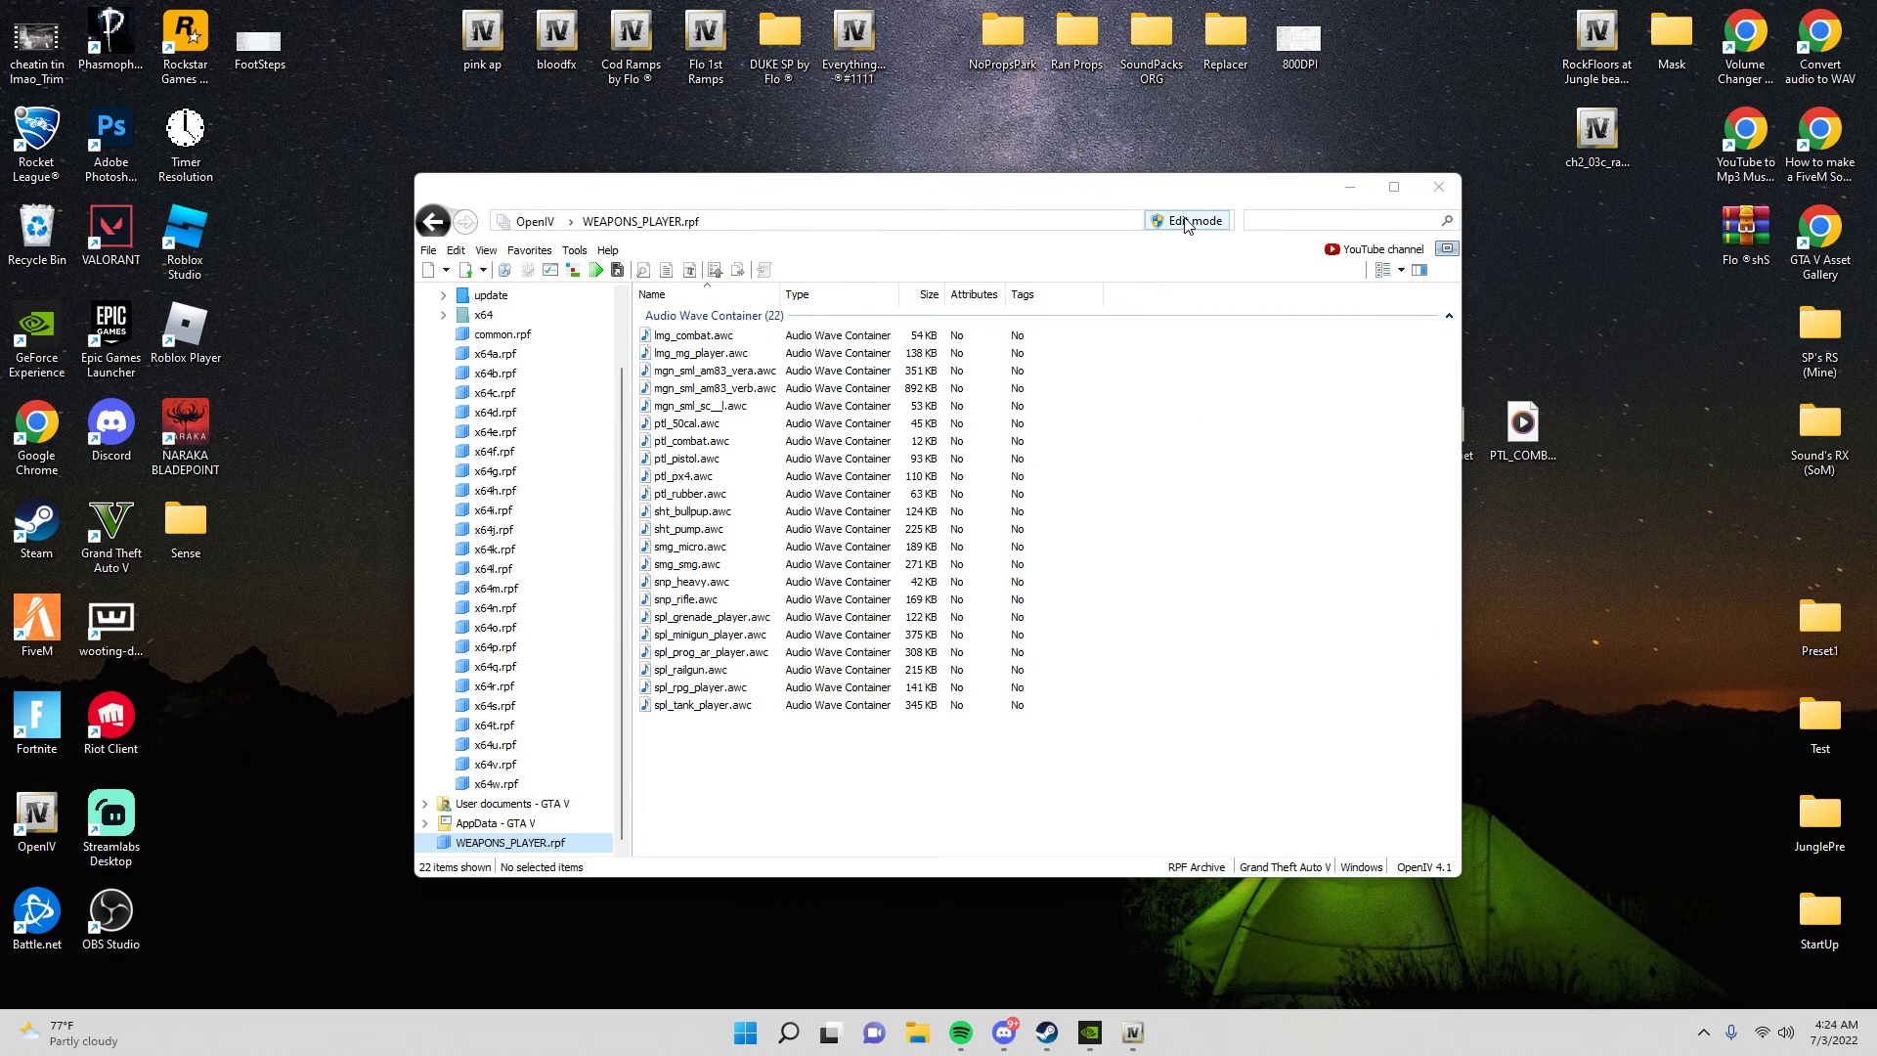
pyautogui.click(1185, 221)
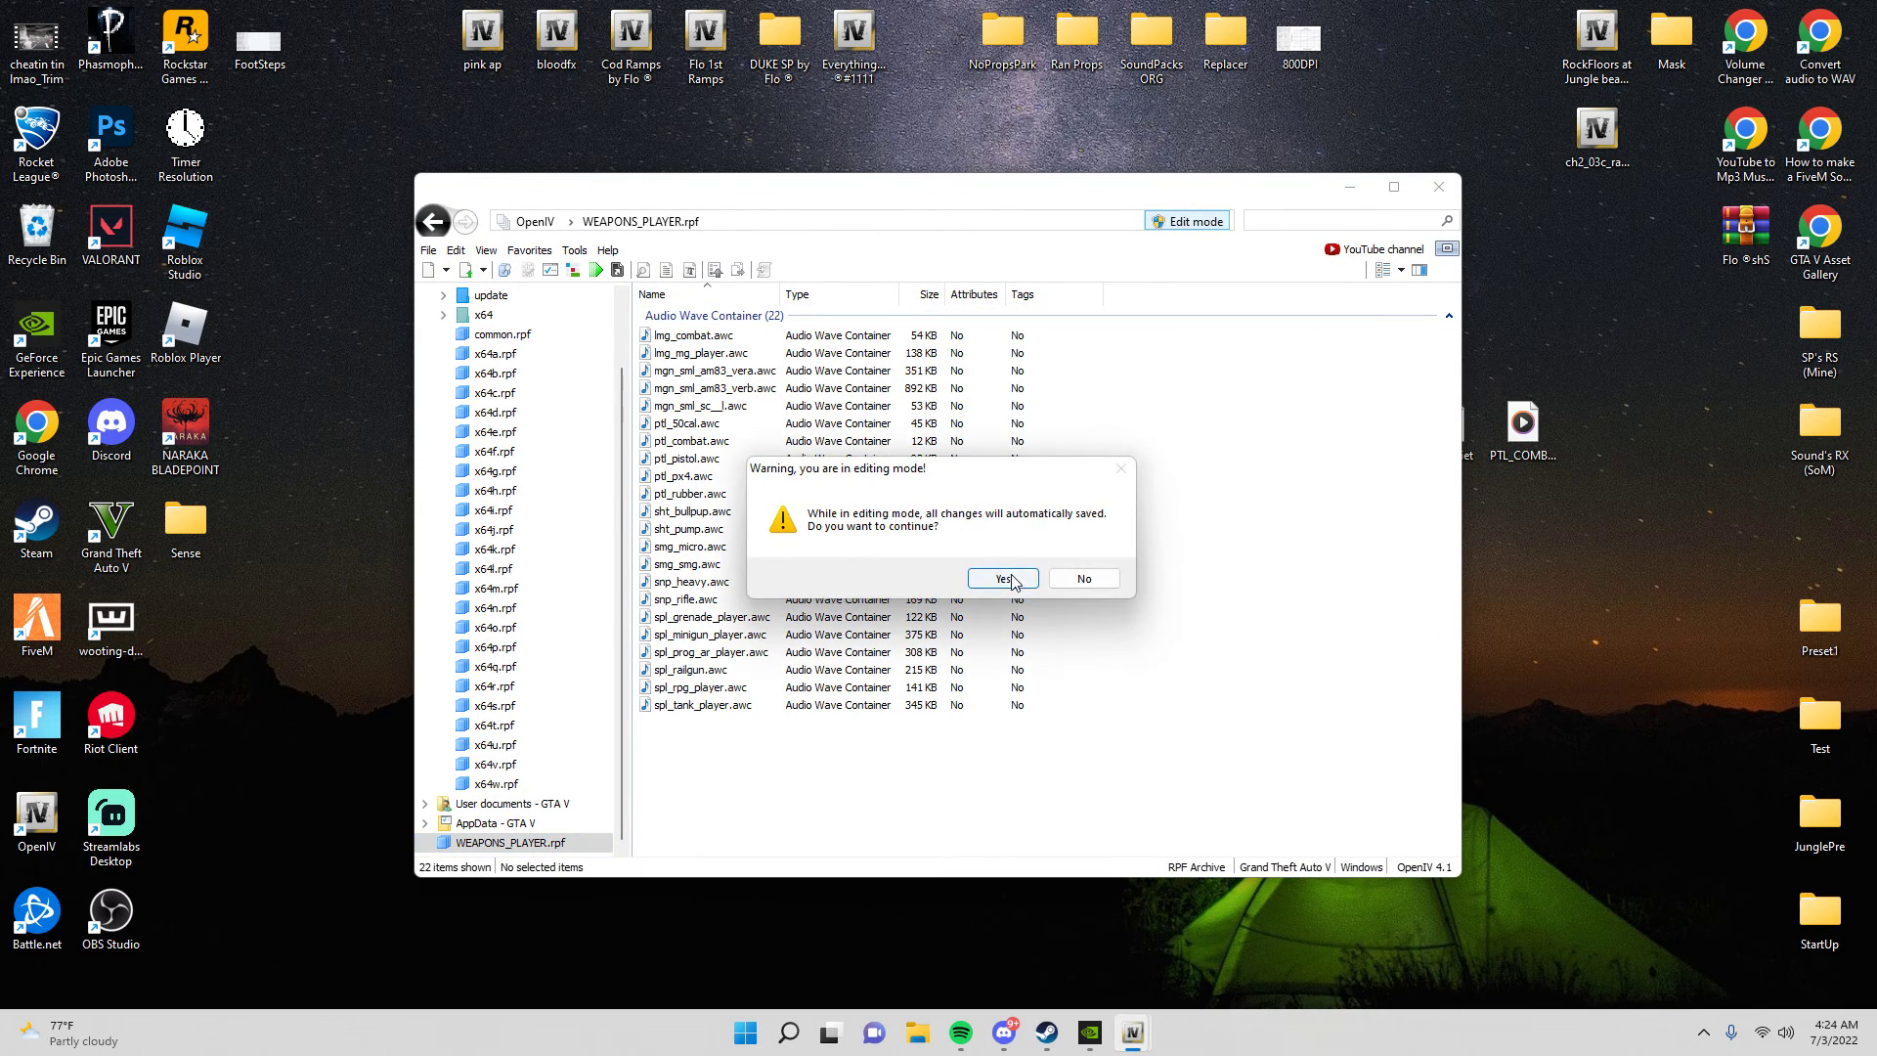
pyautogui.click(1085, 577)
# Enable edit mode for the RESIDENT.rpf archive and minimise both archive windows.
pyautogui.moveTo(1133, 1032)
pyautogui.click(1189, 896)
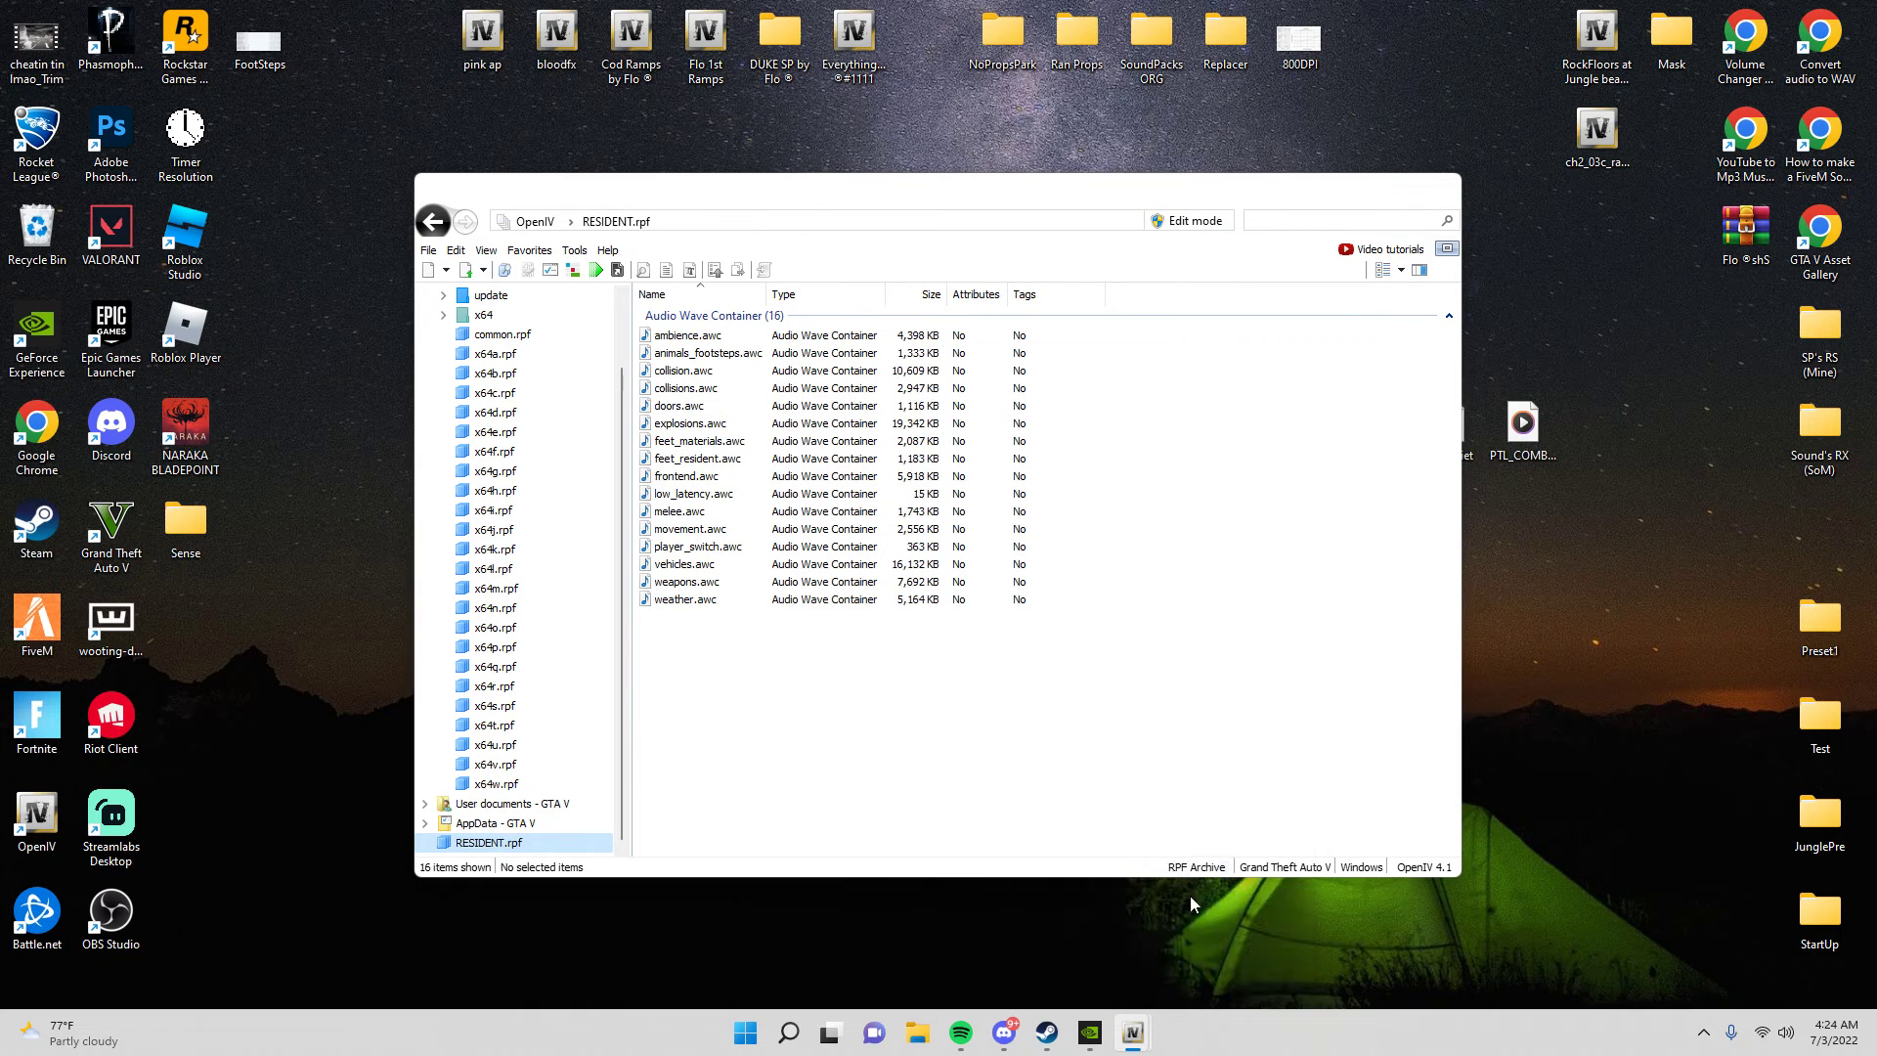
pyautogui.click(1189, 223)
pyautogui.click(1003, 578)
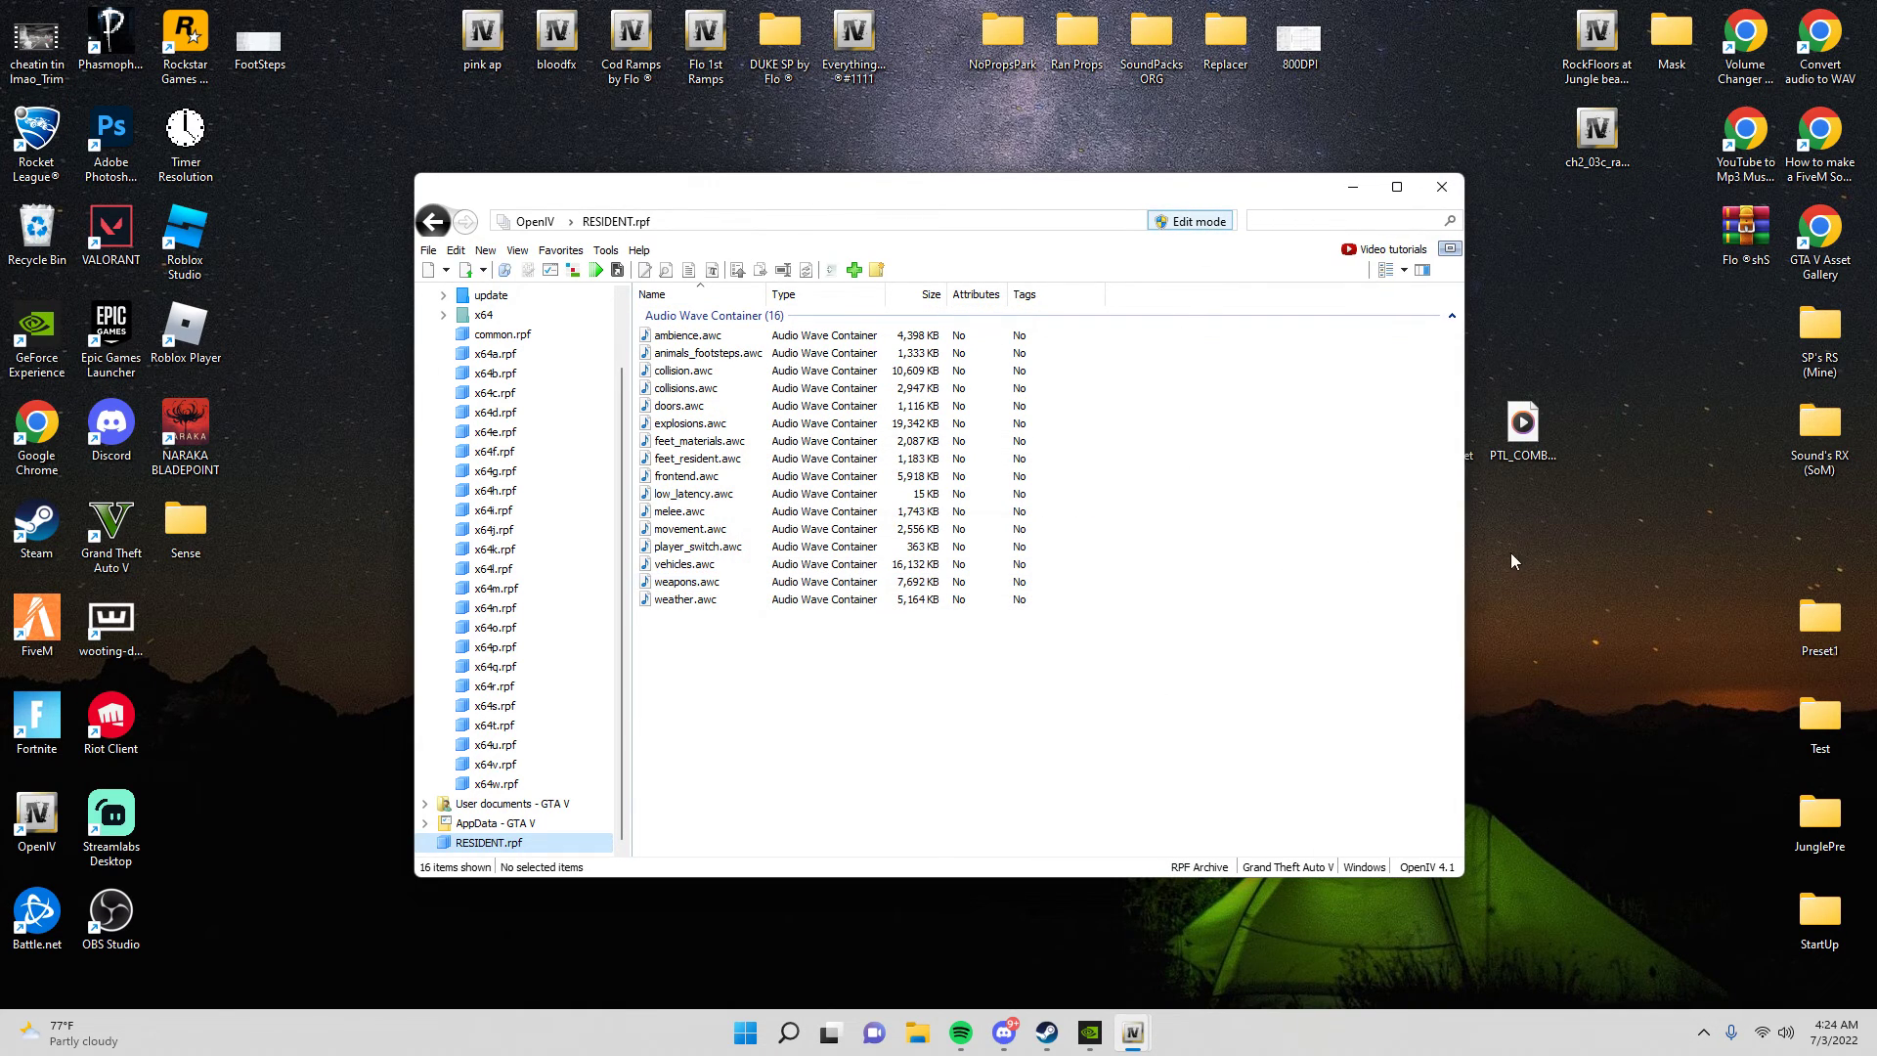
pyautogui.click(1351, 194)
pyautogui.click(1351, 194)
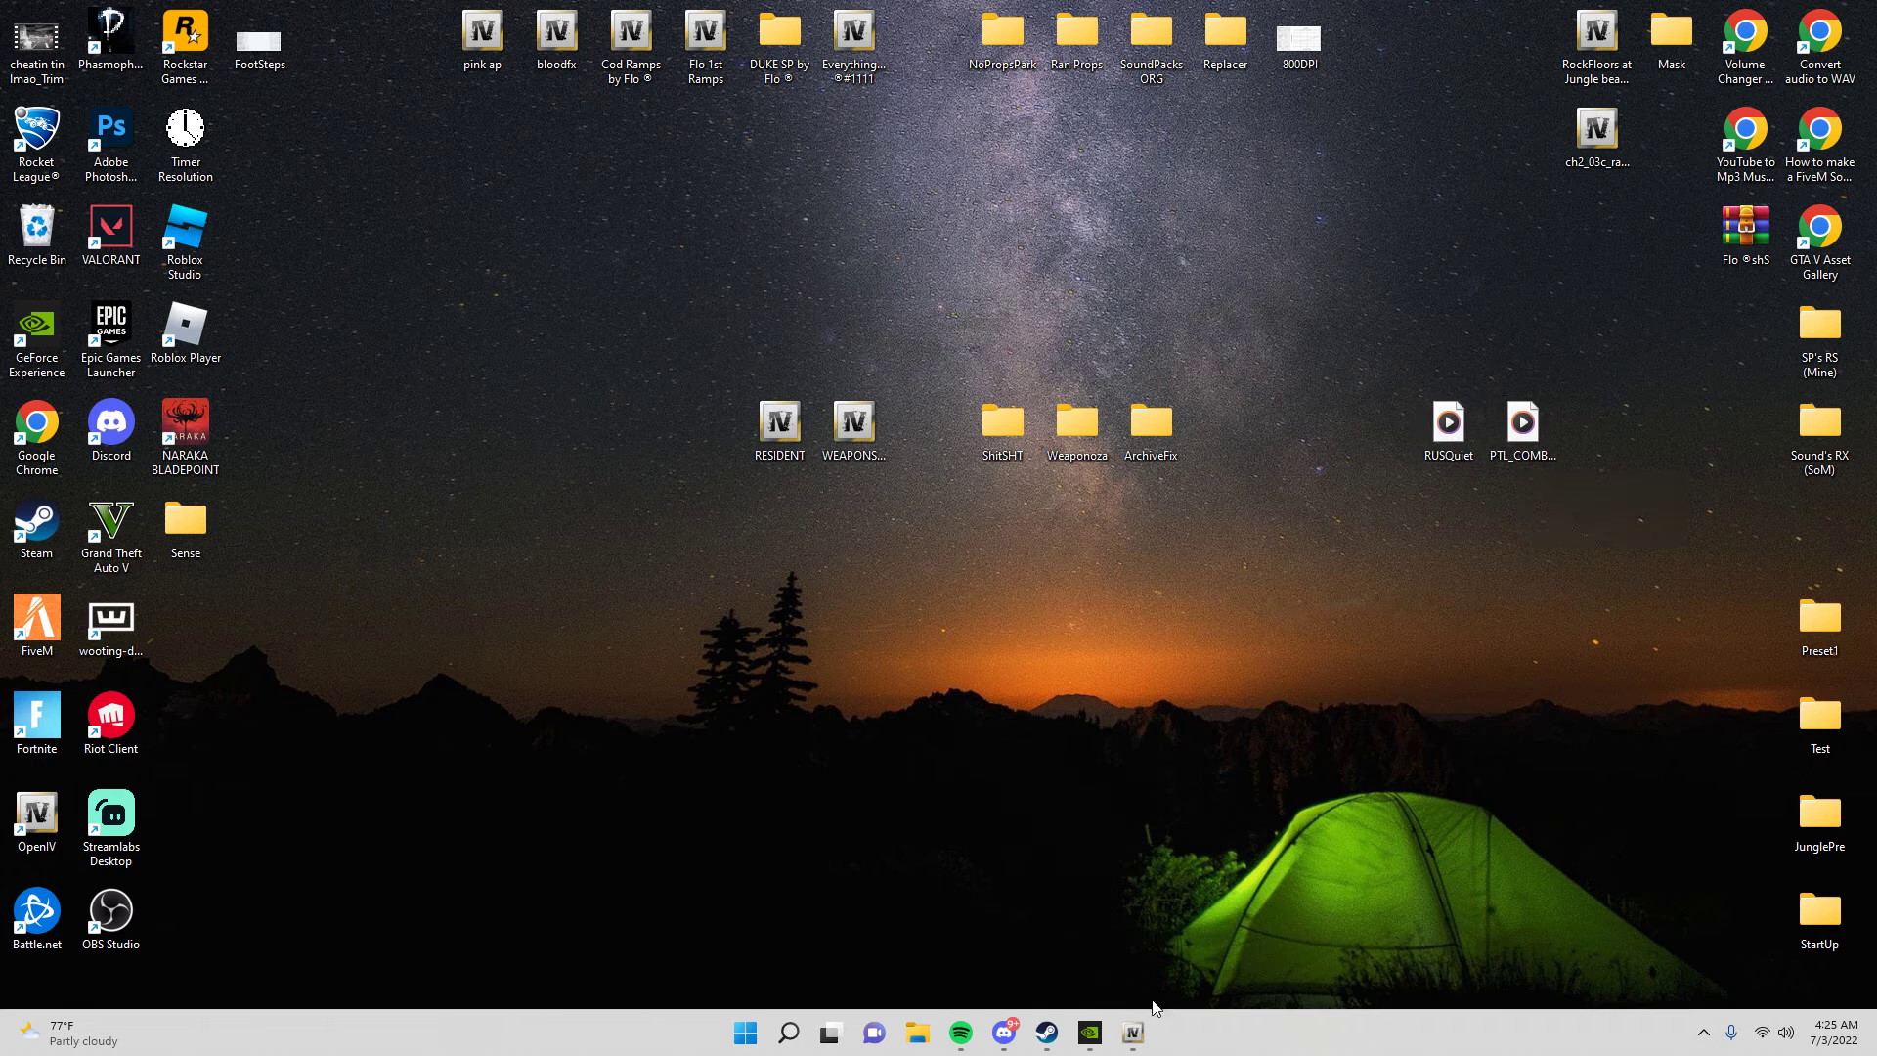
# Export weapons.awc from RESIDENT.rpf to openFormats (.oac) in the desktop folder Weaponoza, and minimise that archive window.
pyautogui.moveTo(1133, 1032)
pyautogui.click(1204, 919)
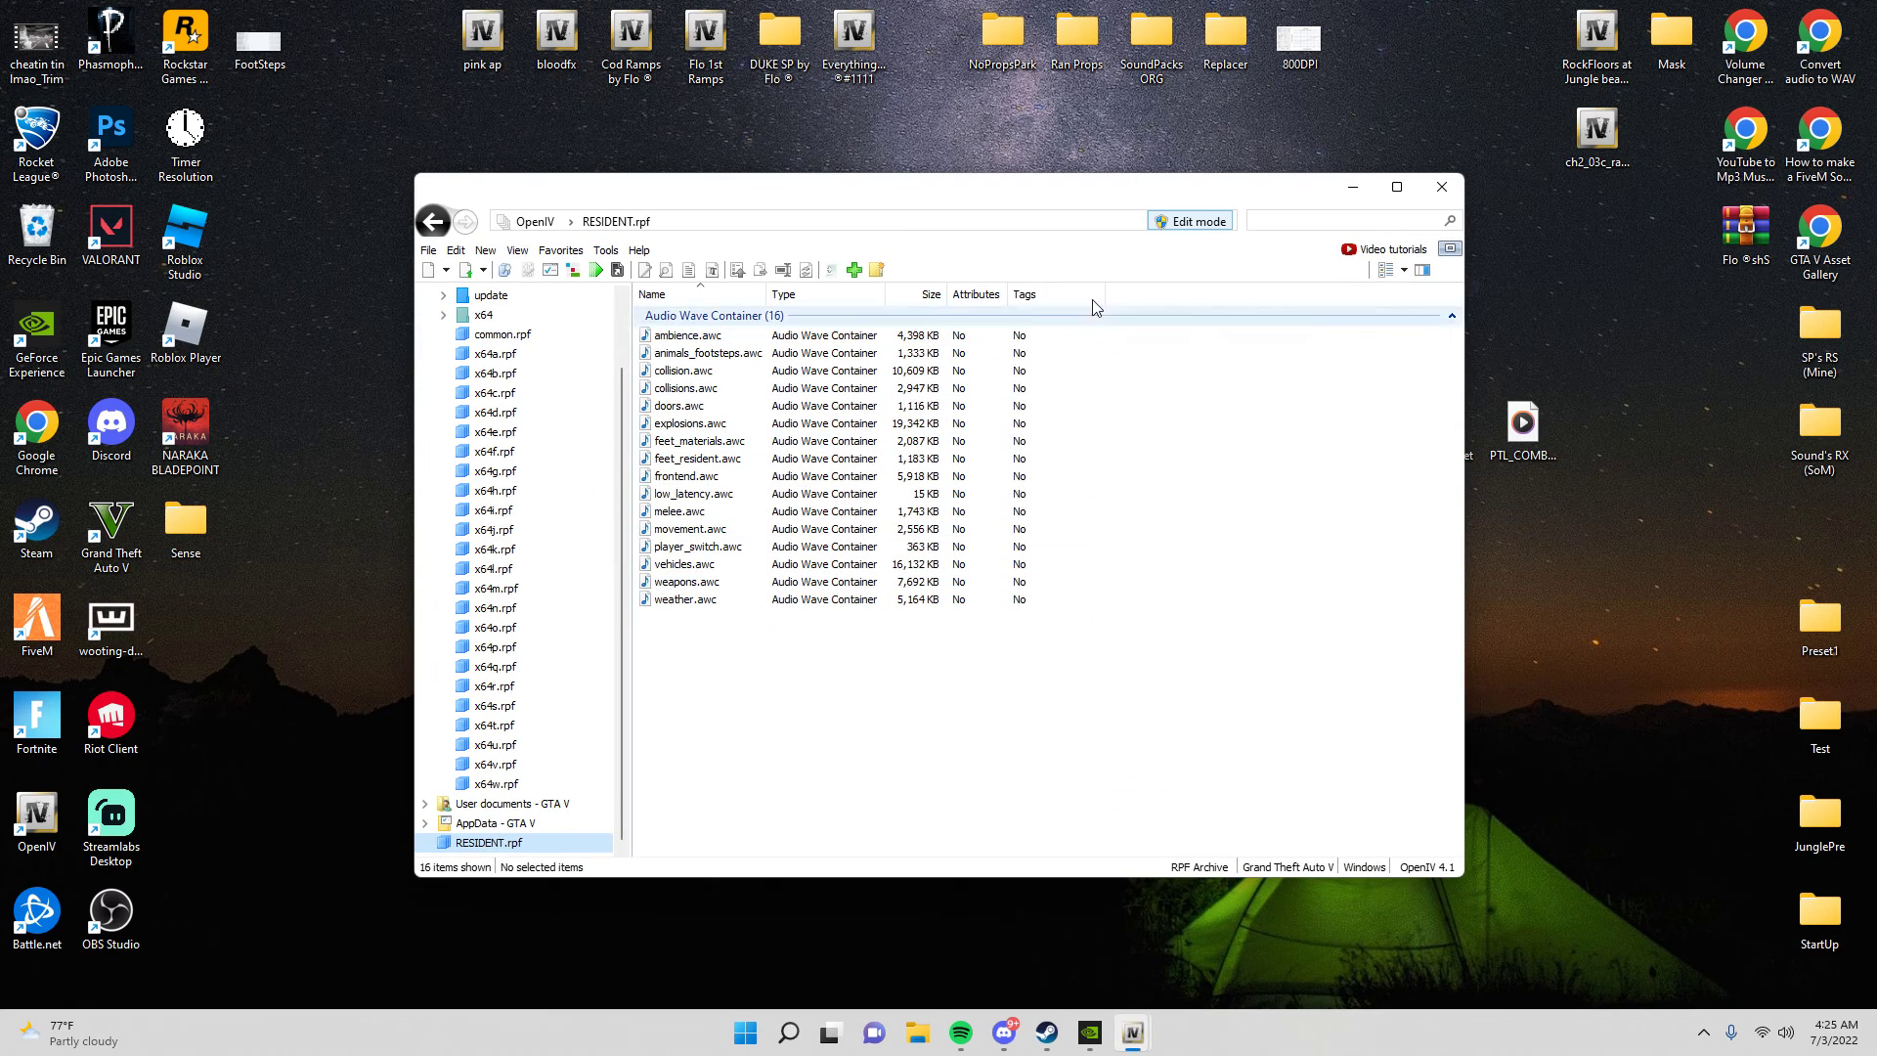
pyautogui.click(691, 583)
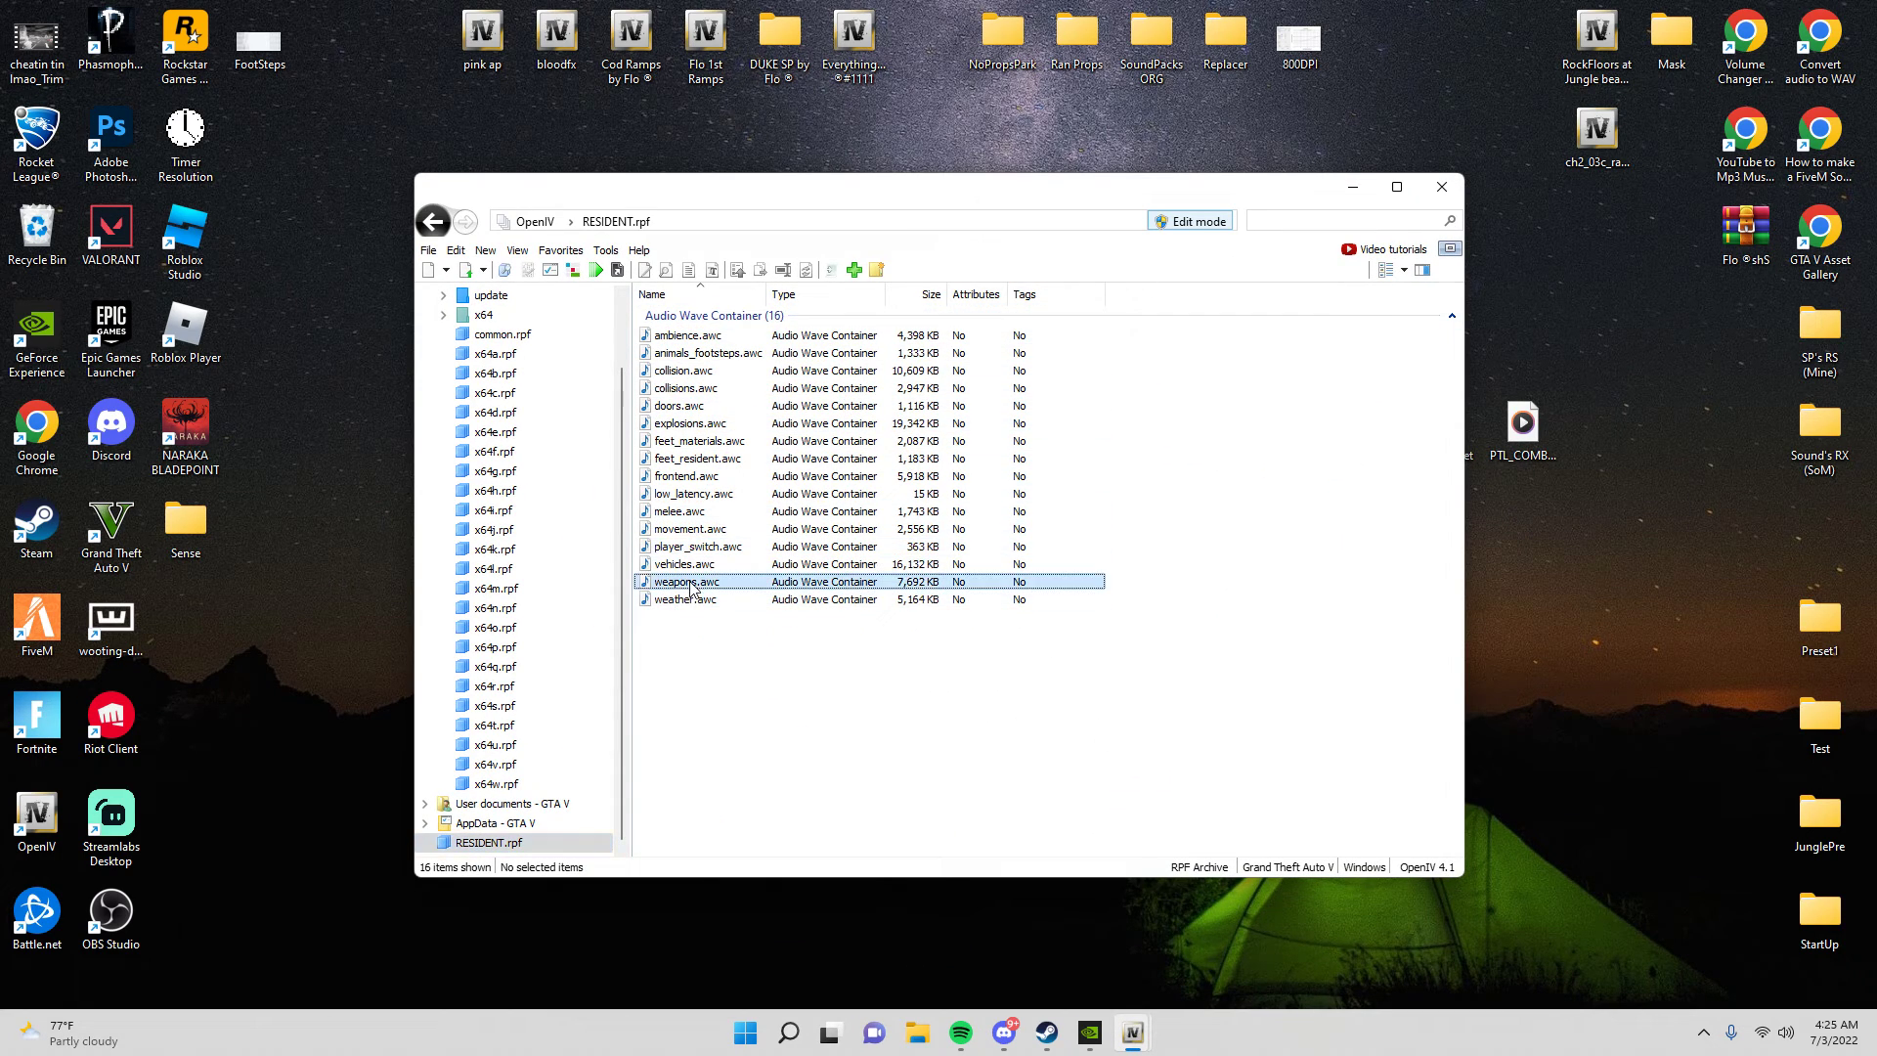
pyautogui.rightClick(684, 585)
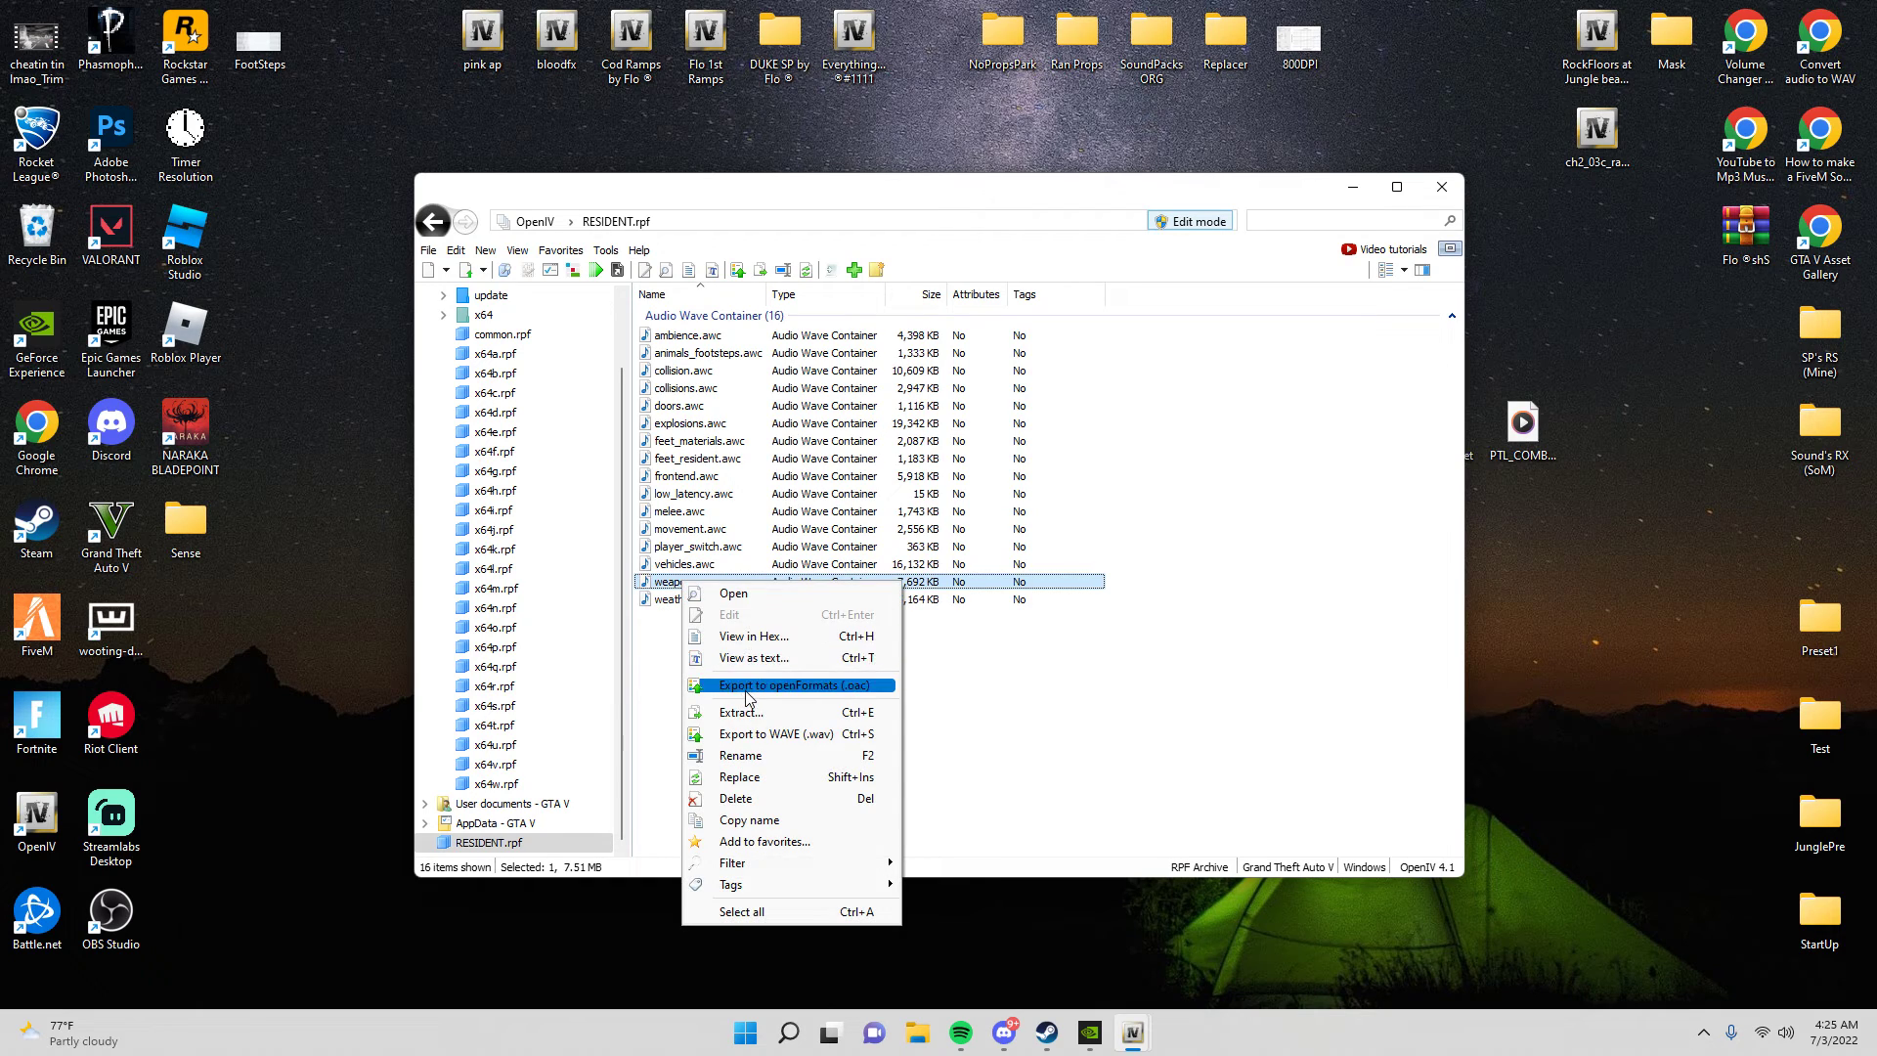
pyautogui.click(748, 689)
pyautogui.click(685, 260)
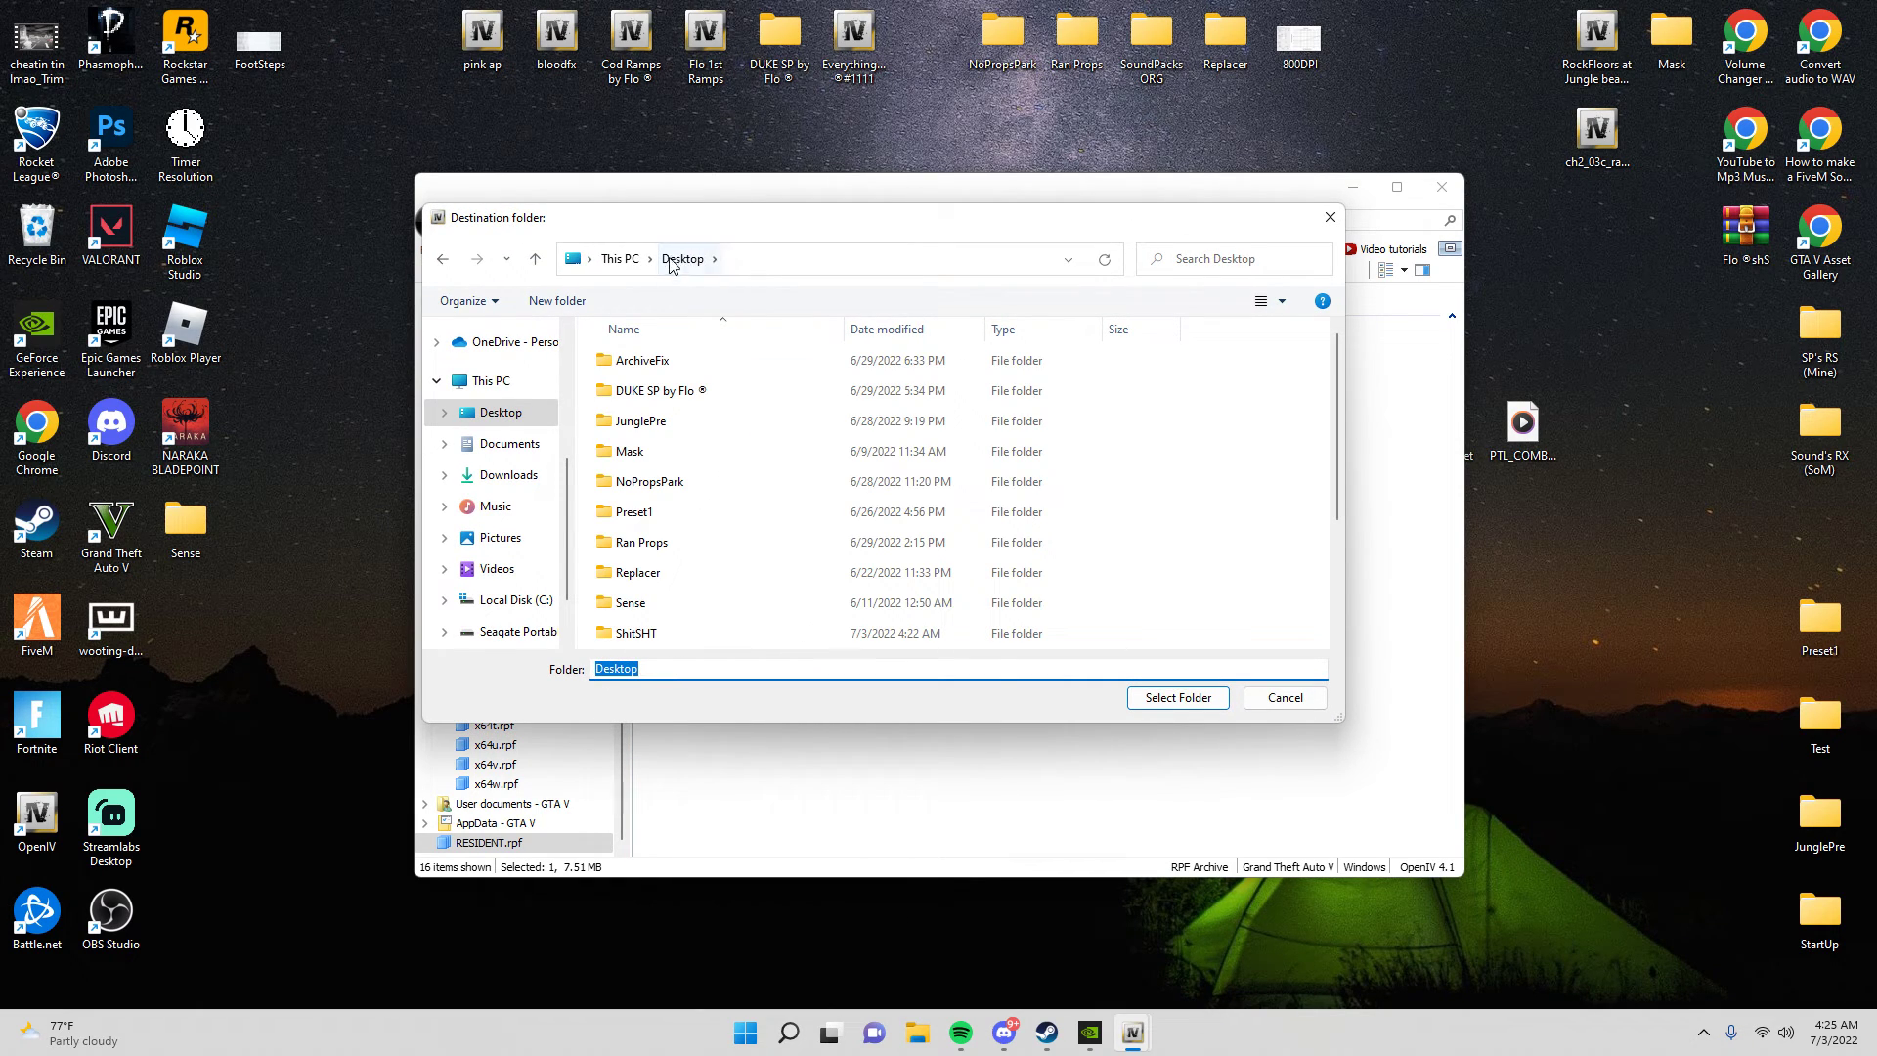
pyautogui.scroll(-2, 717, 531)
pyautogui.doubleClick(679, 632)
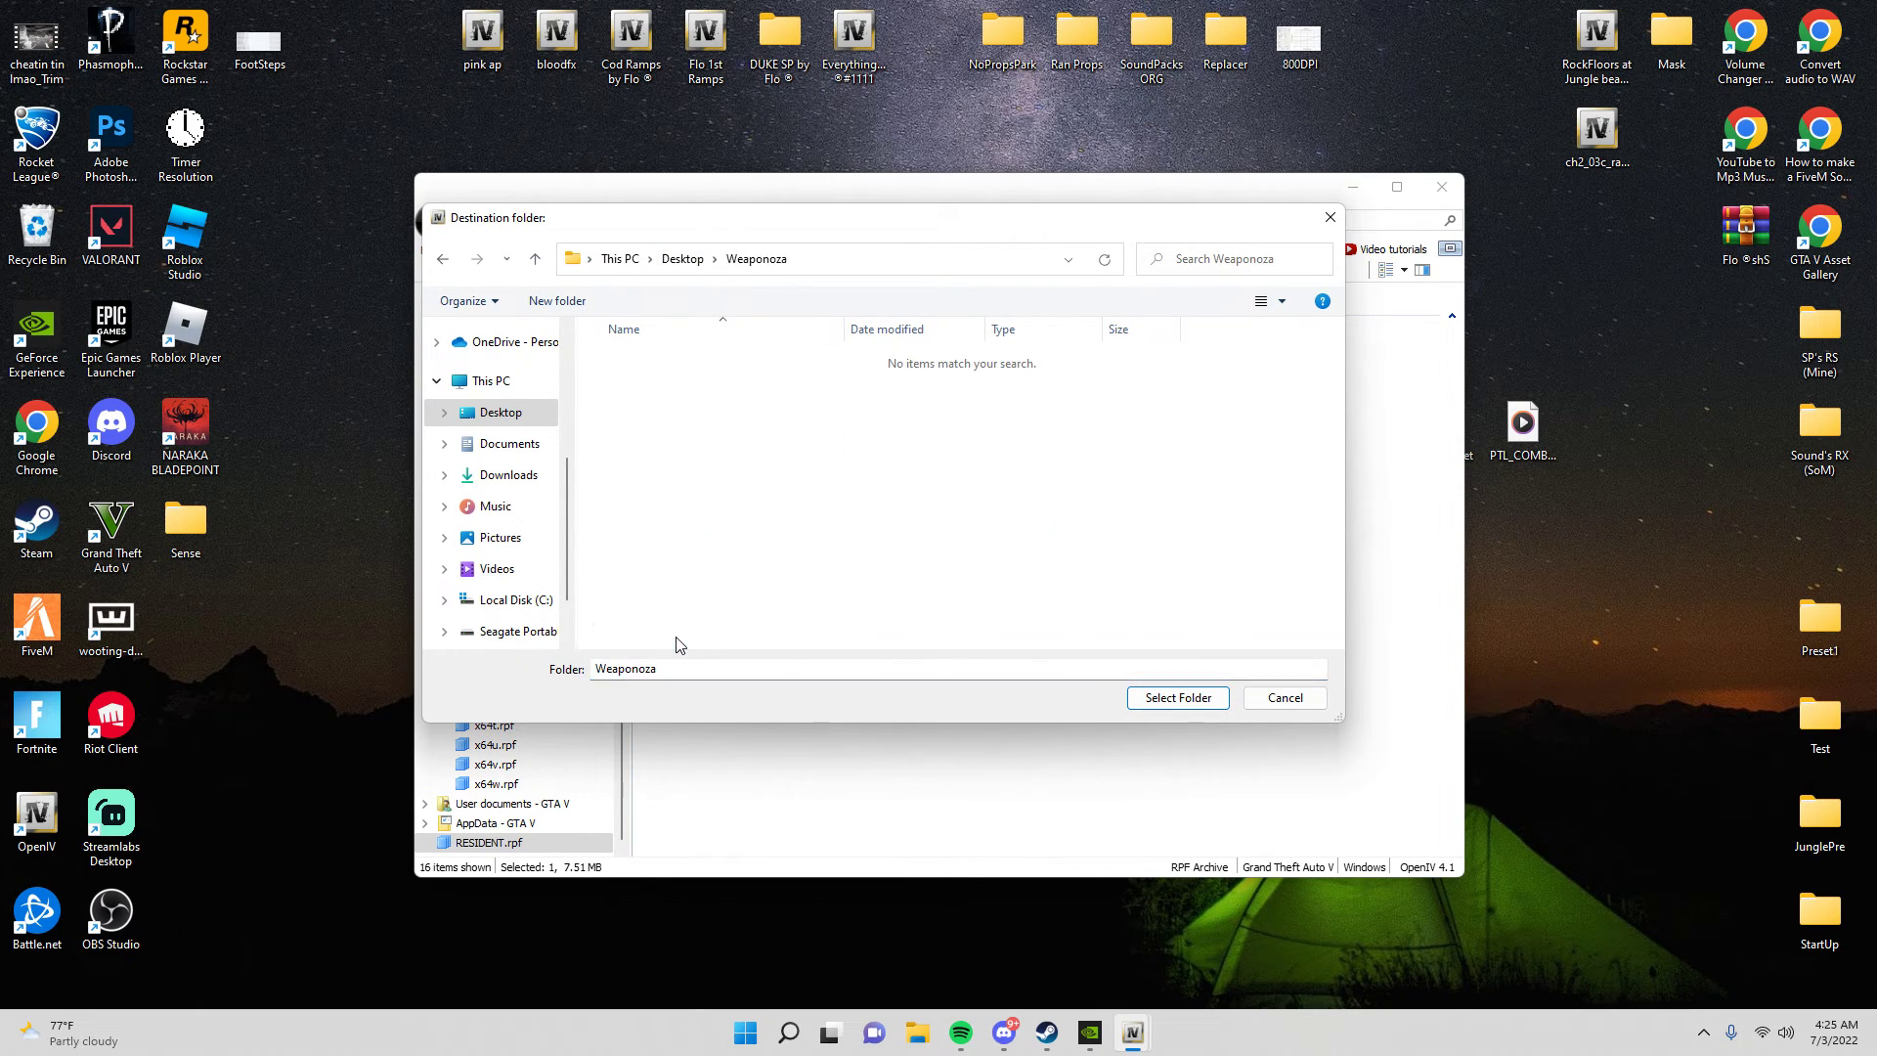
pyautogui.click(1159, 700)
pyautogui.click(1354, 194)
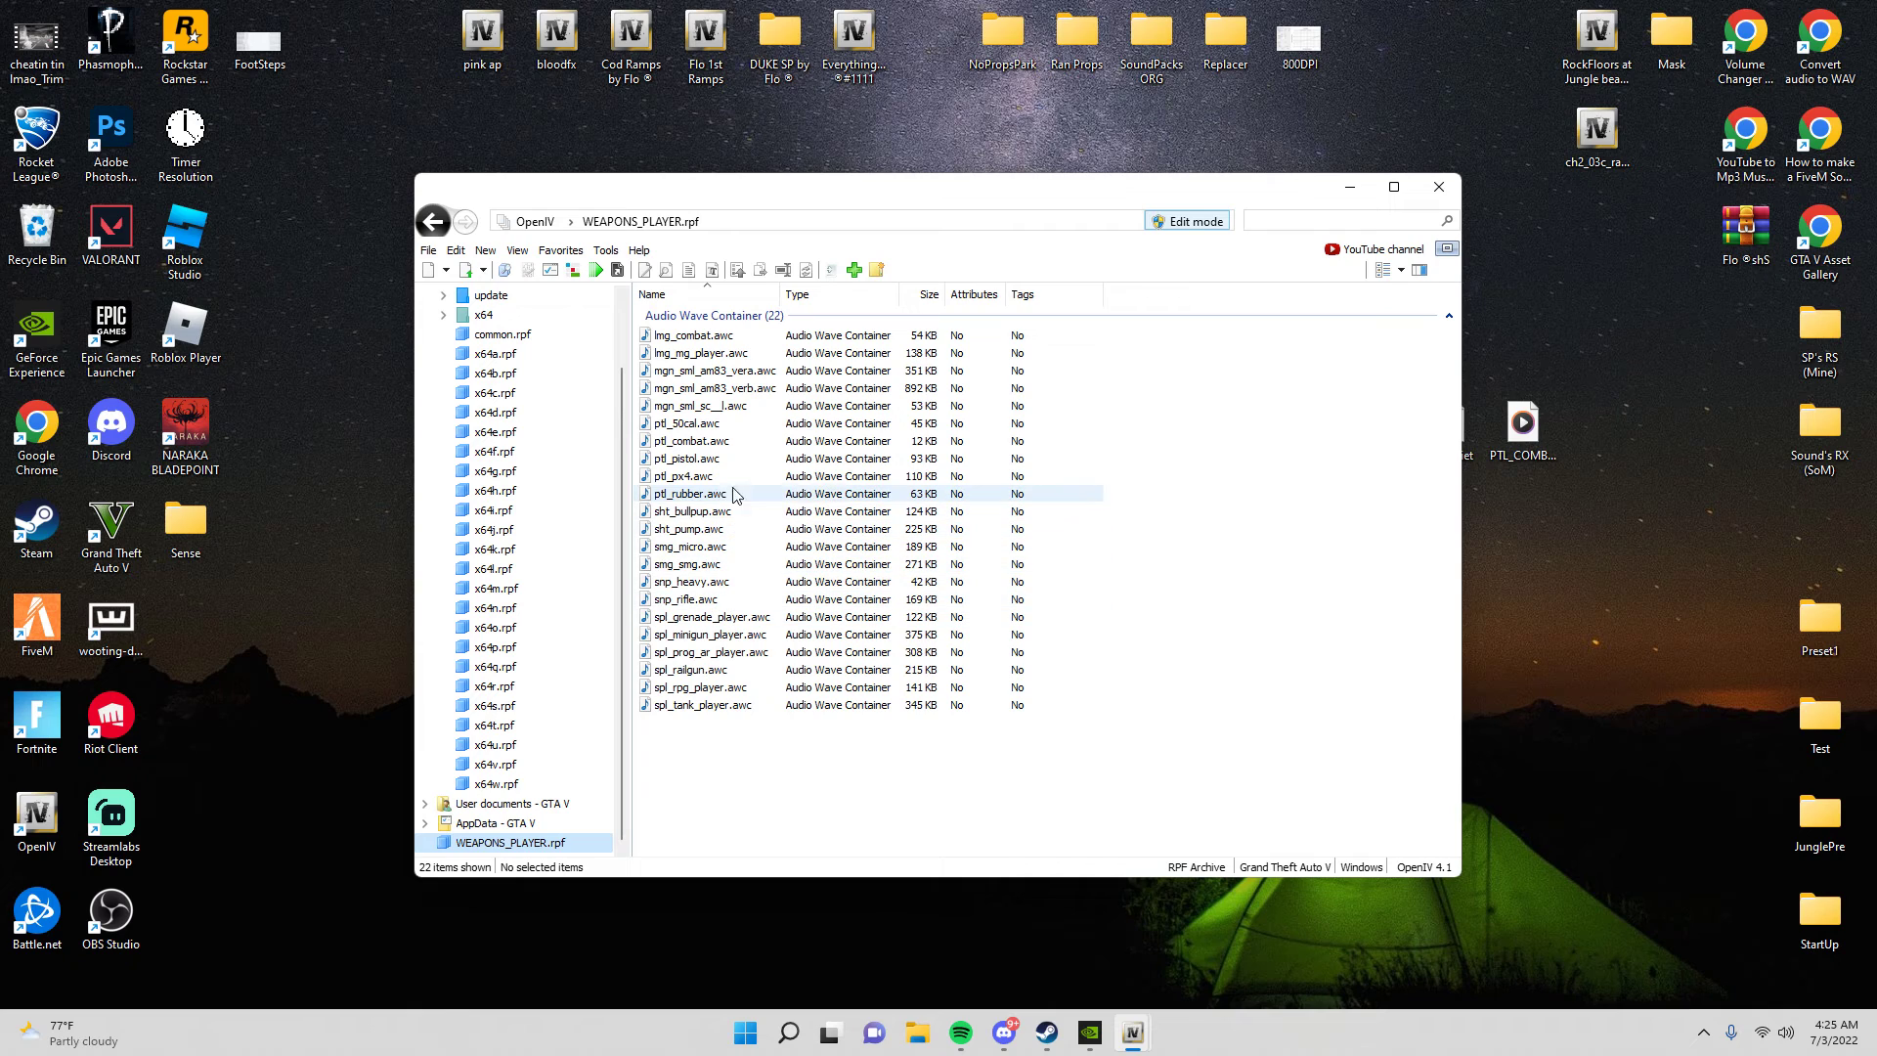
# Export ptl_combat.awc from WEAPONS_PLAYER.rpf to openFormats (.oac) in the desktop folder ShitSHT.
pyautogui.click(710, 444)
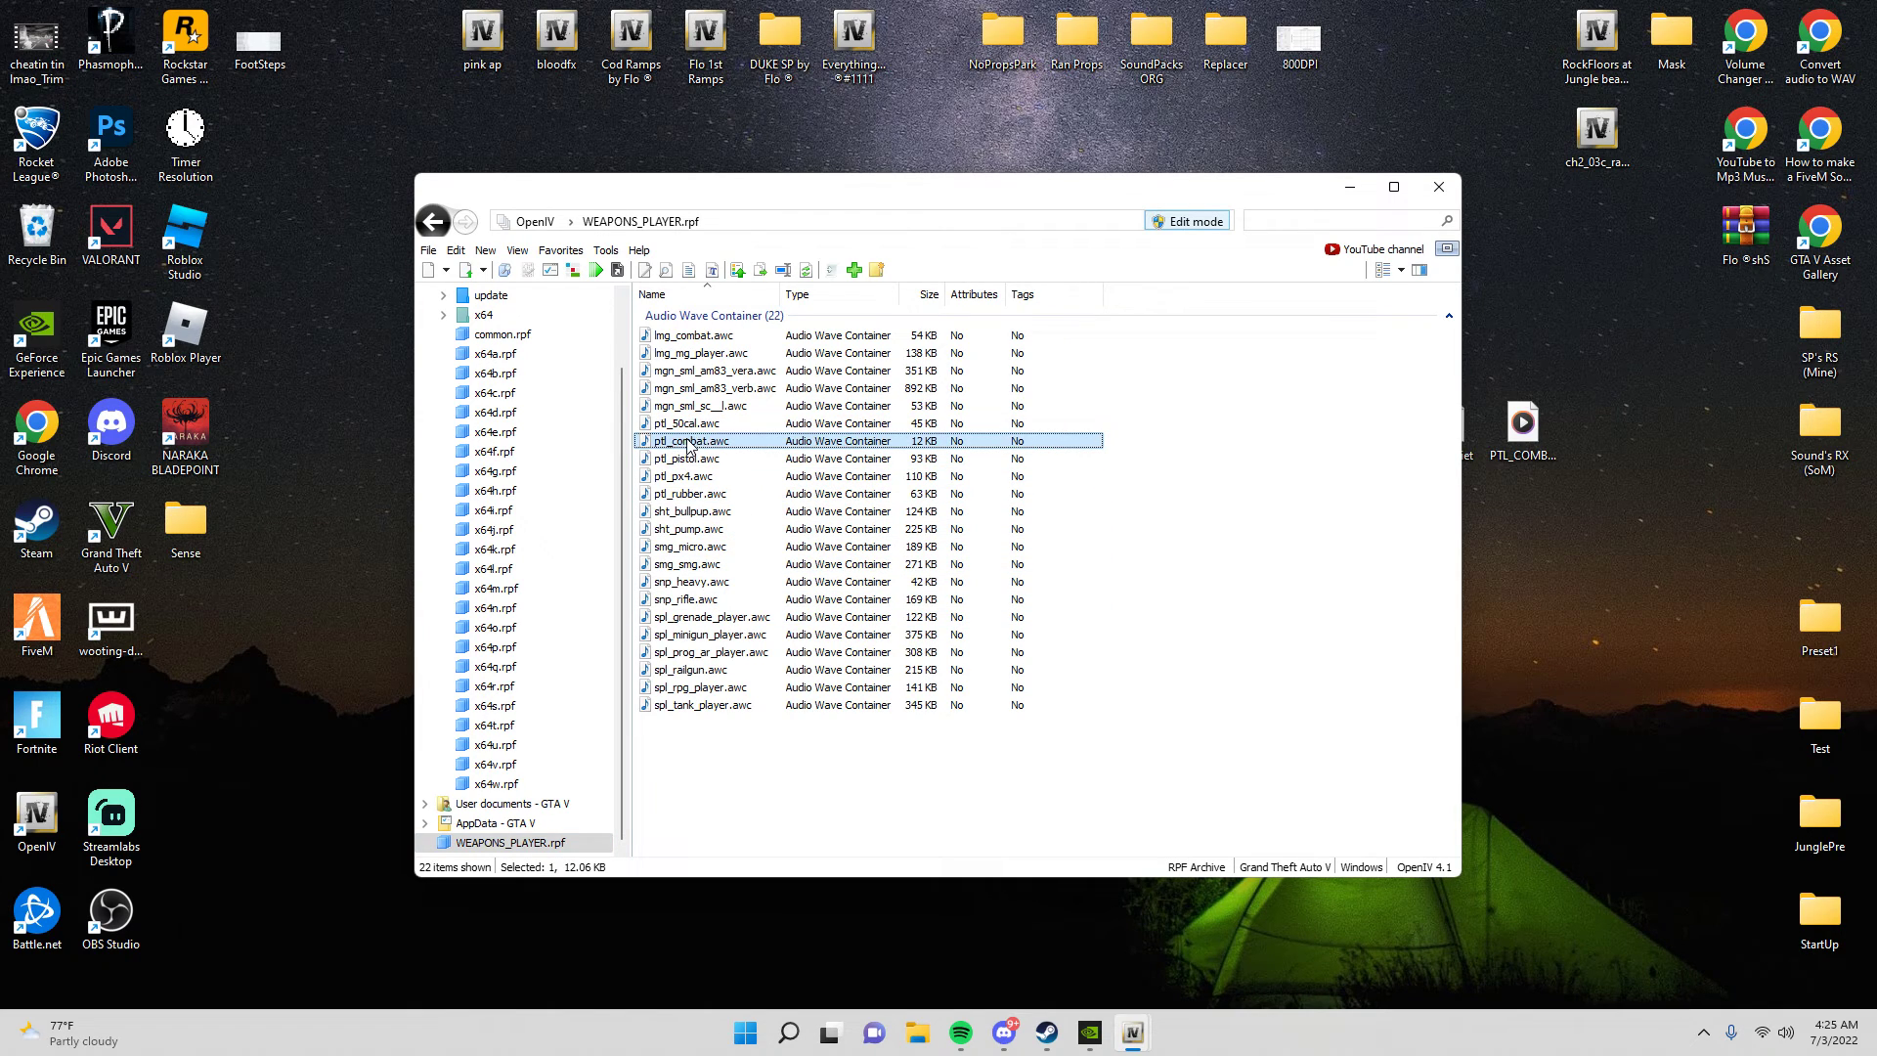
pyautogui.rightClick(689, 445)
pyautogui.click(804, 538)
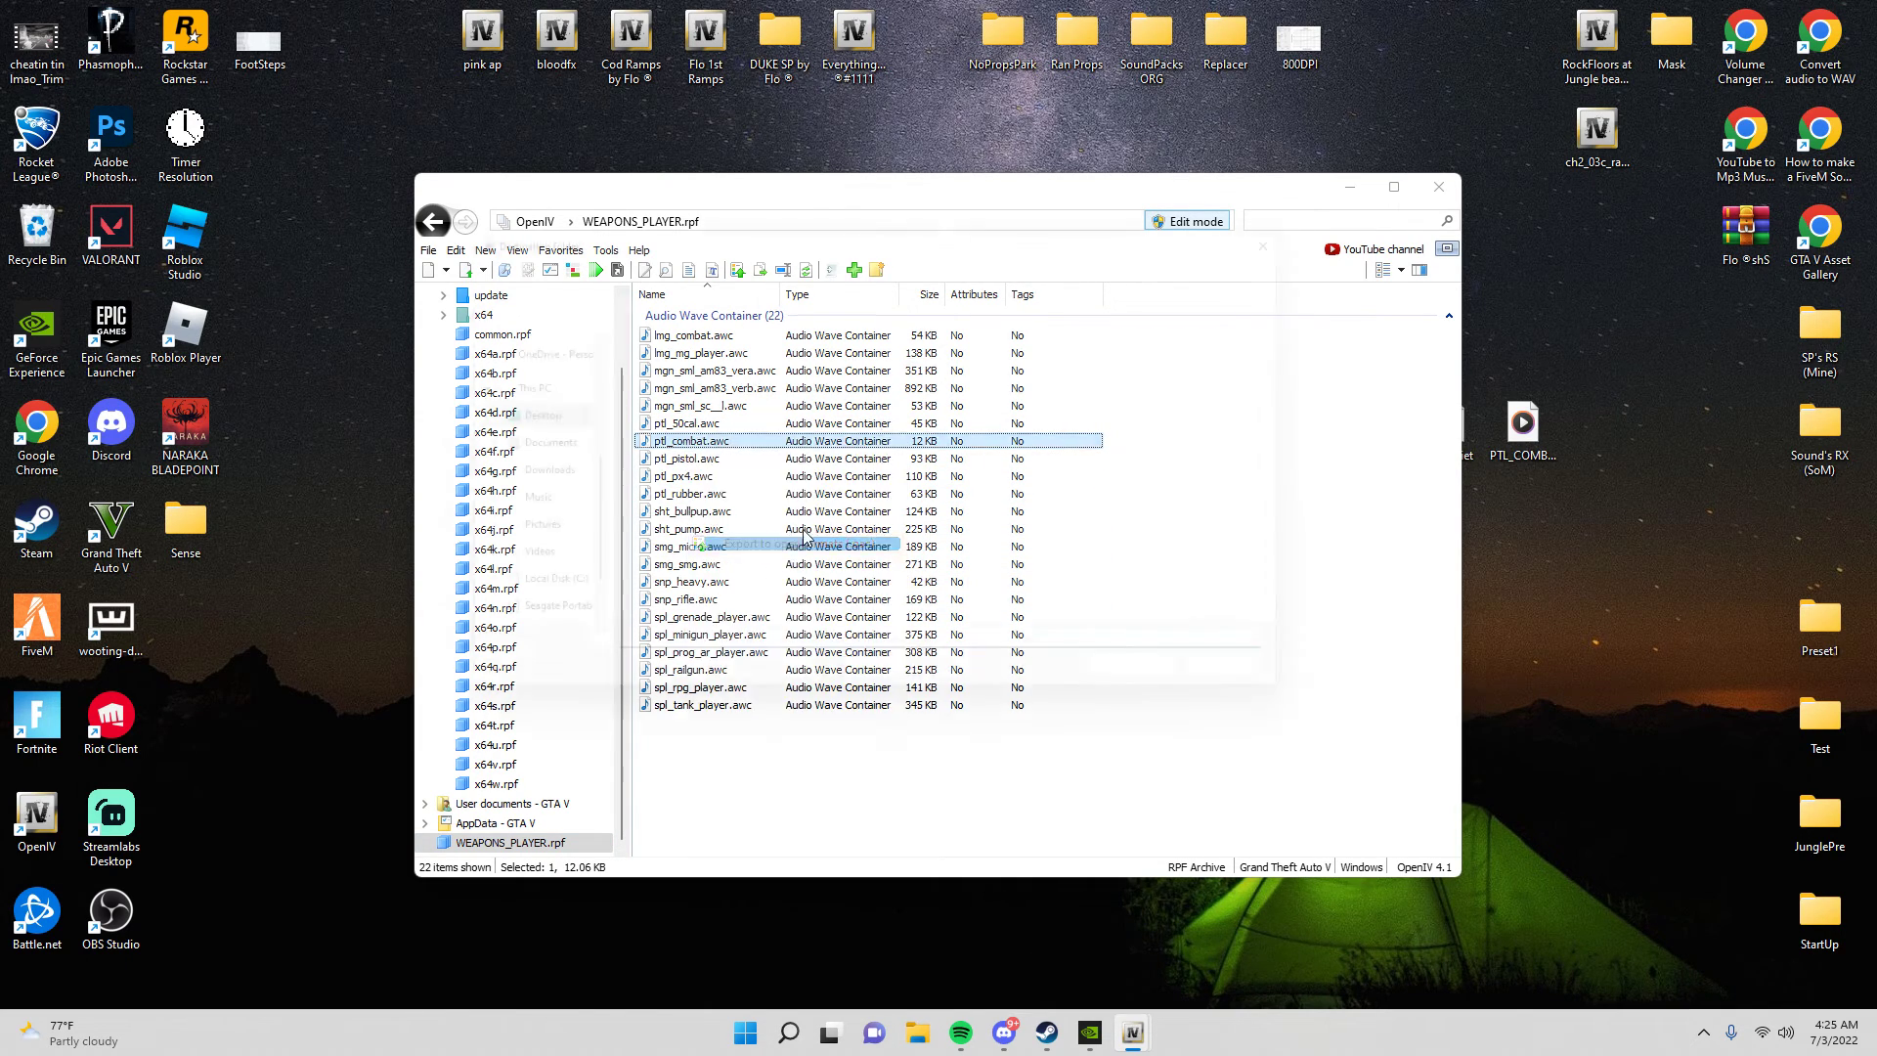
pyautogui.click(682, 258)
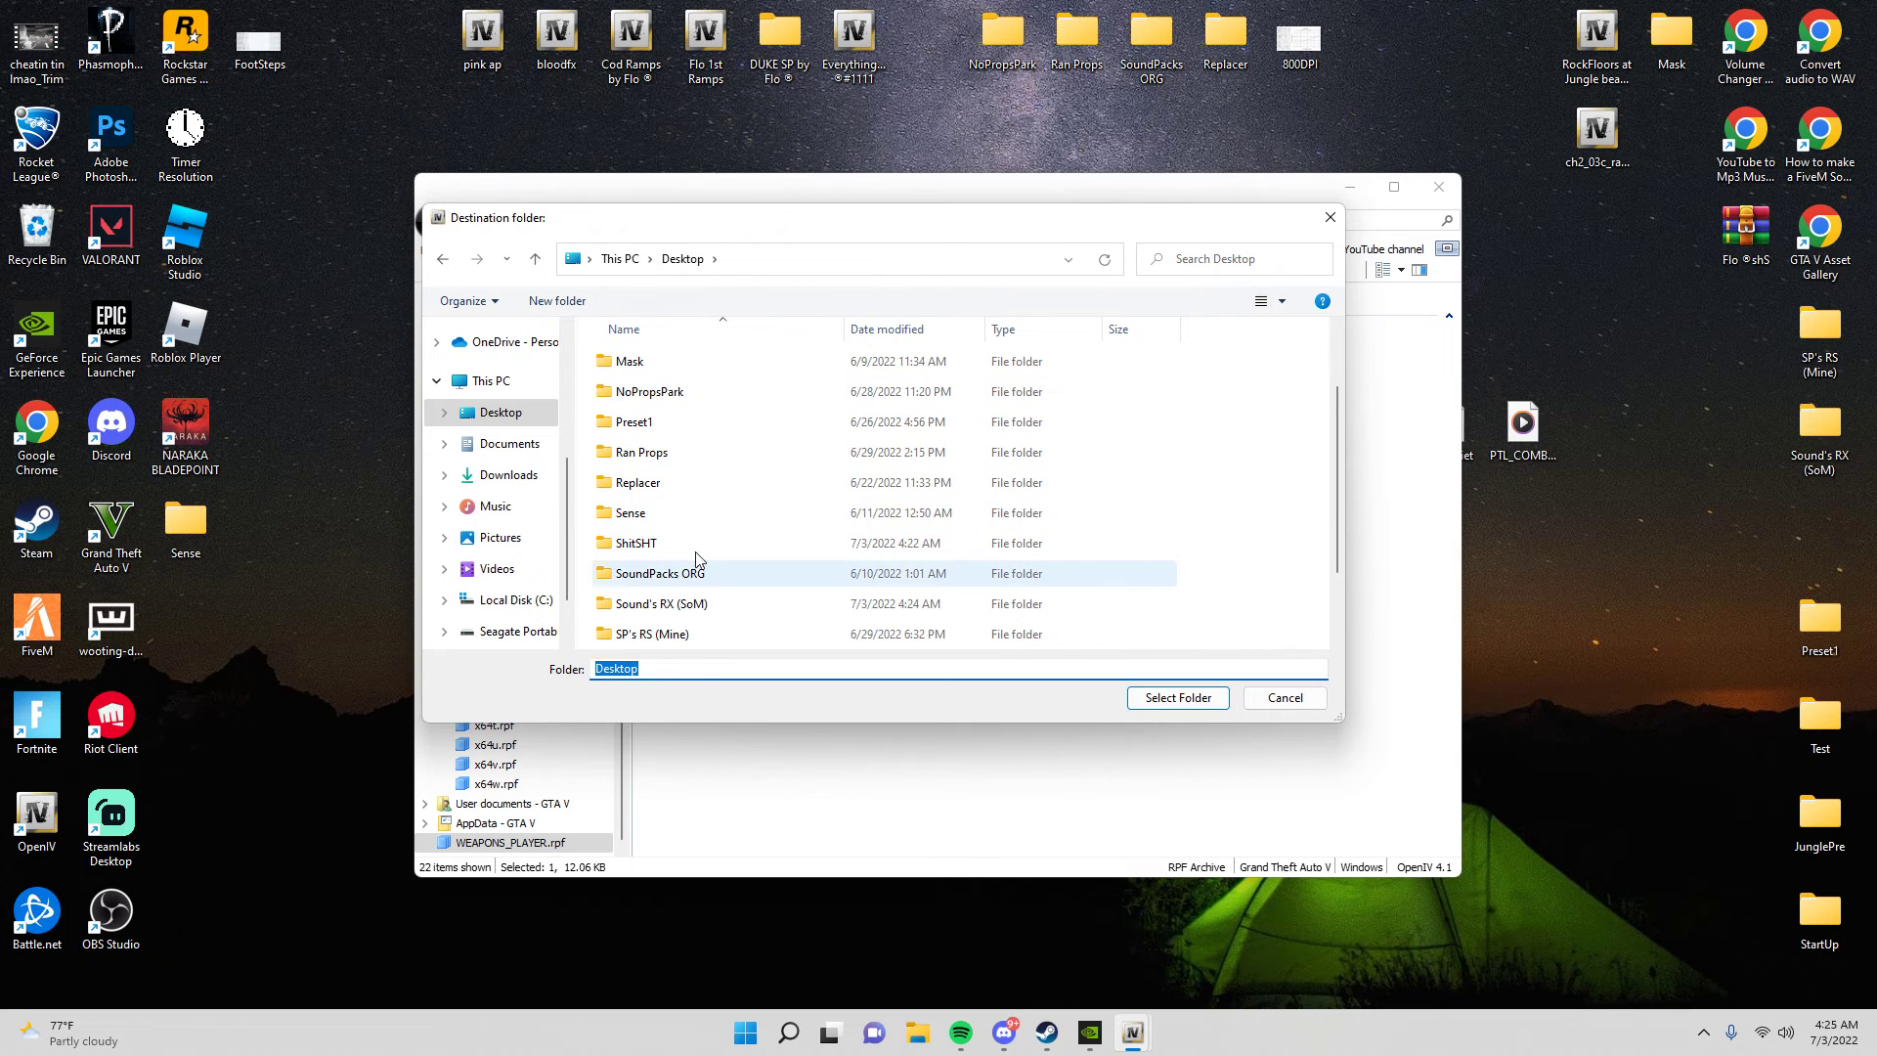
pyautogui.doubleClick(646, 543)
pyautogui.click(1173, 698)
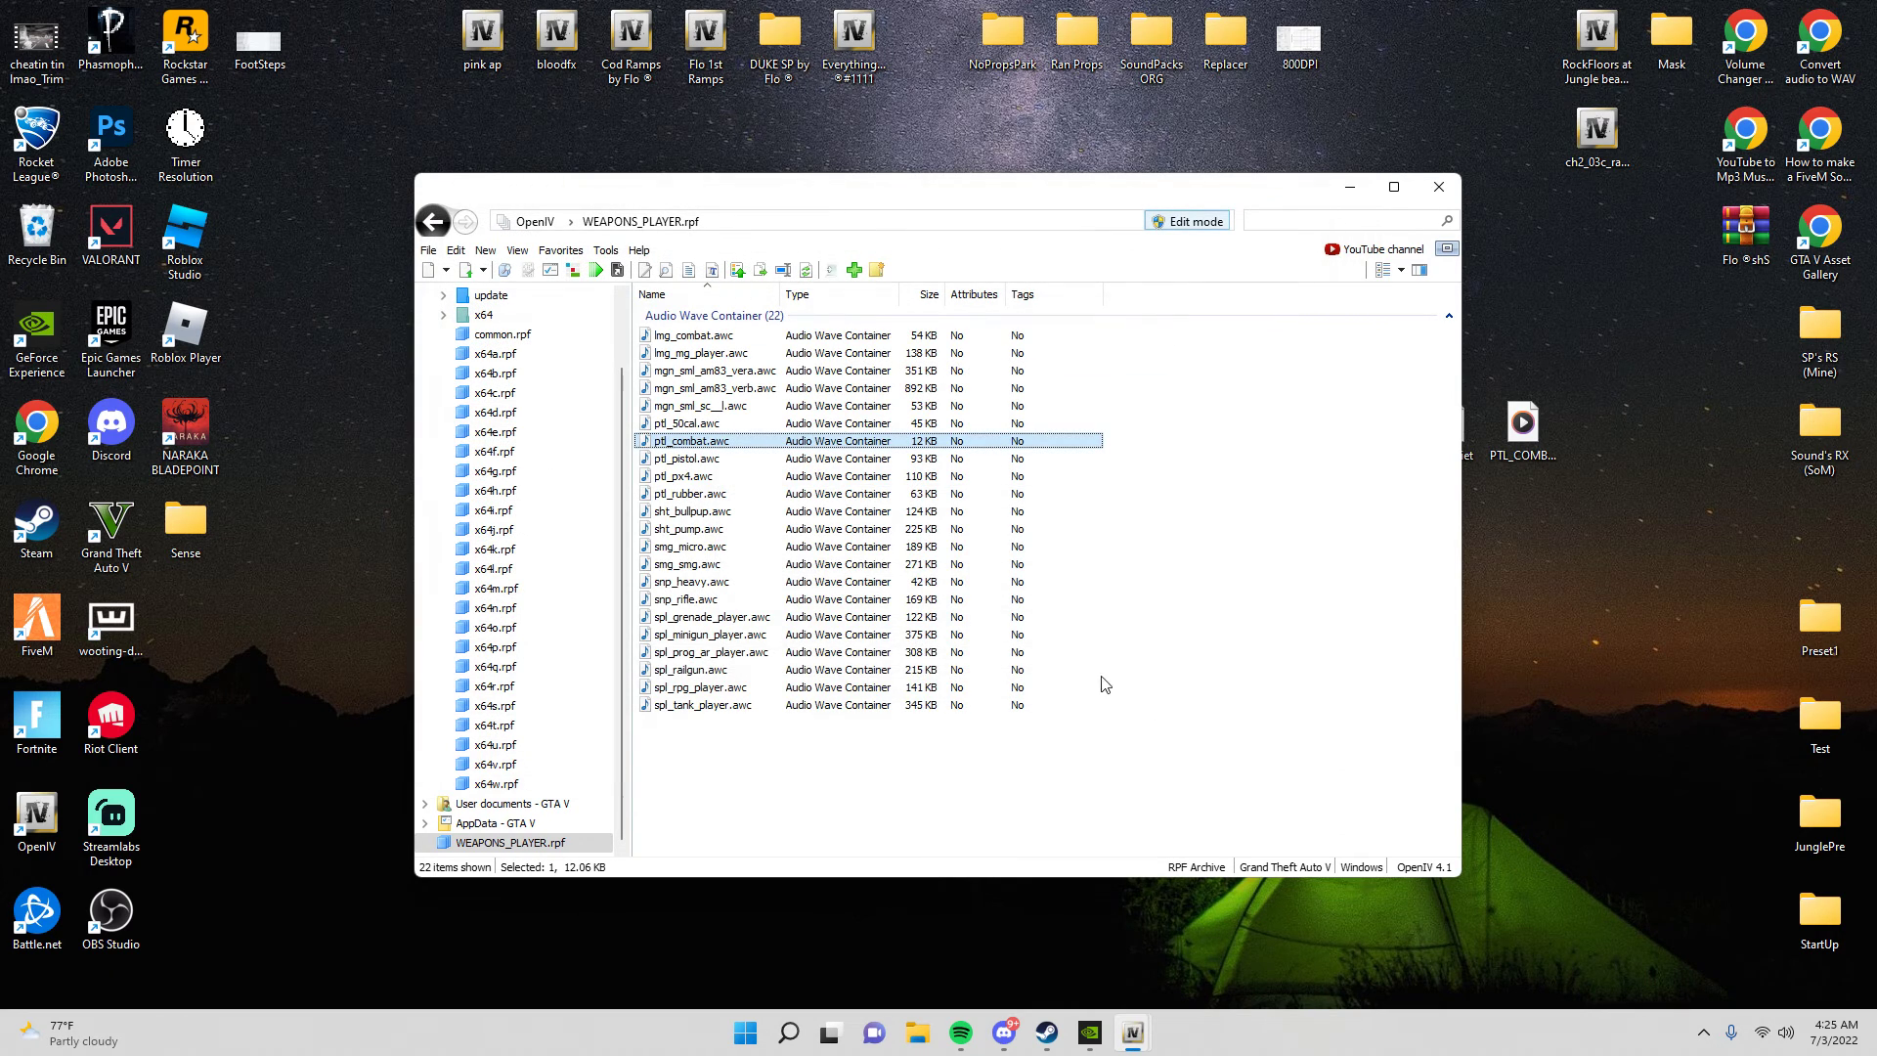
# Export sht_bullpup.awc to openFormats (.oac) in the ShitSHT folder and minimise the archive window.
pyautogui.click(692, 513)
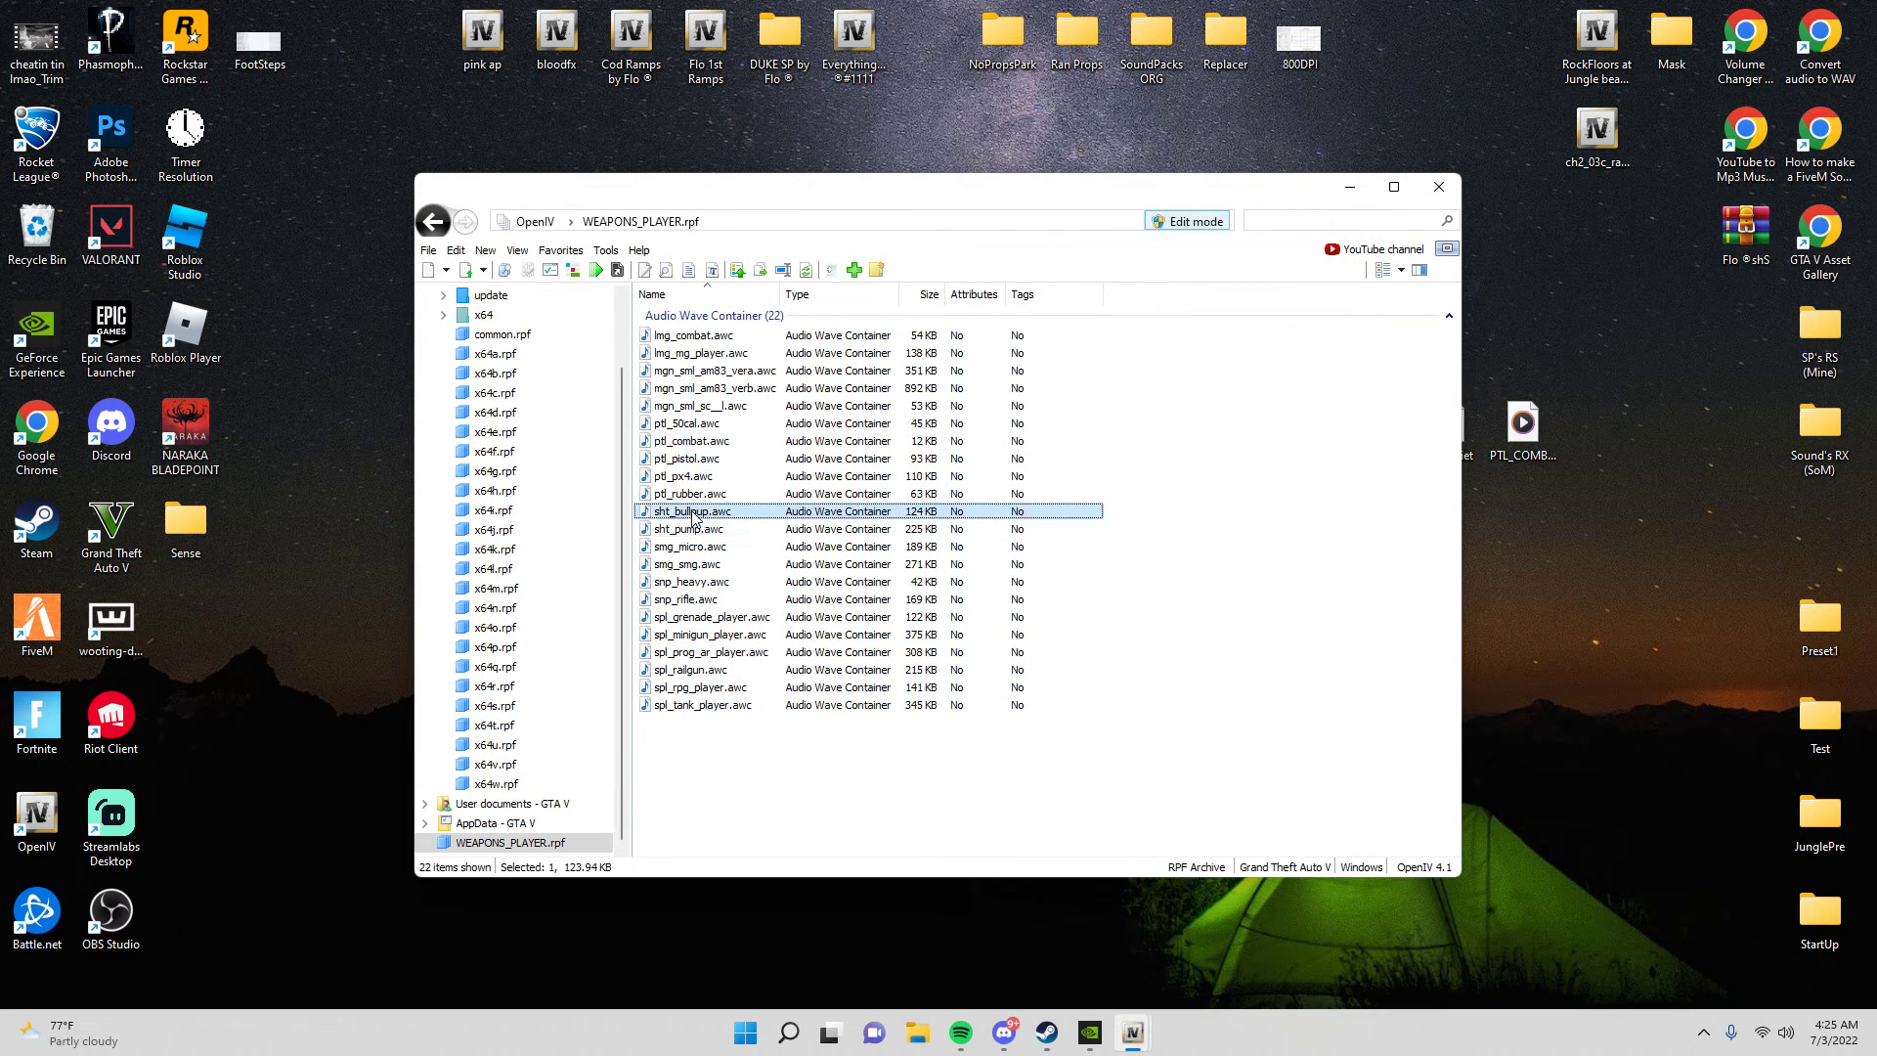
pyautogui.rightClick(693, 513)
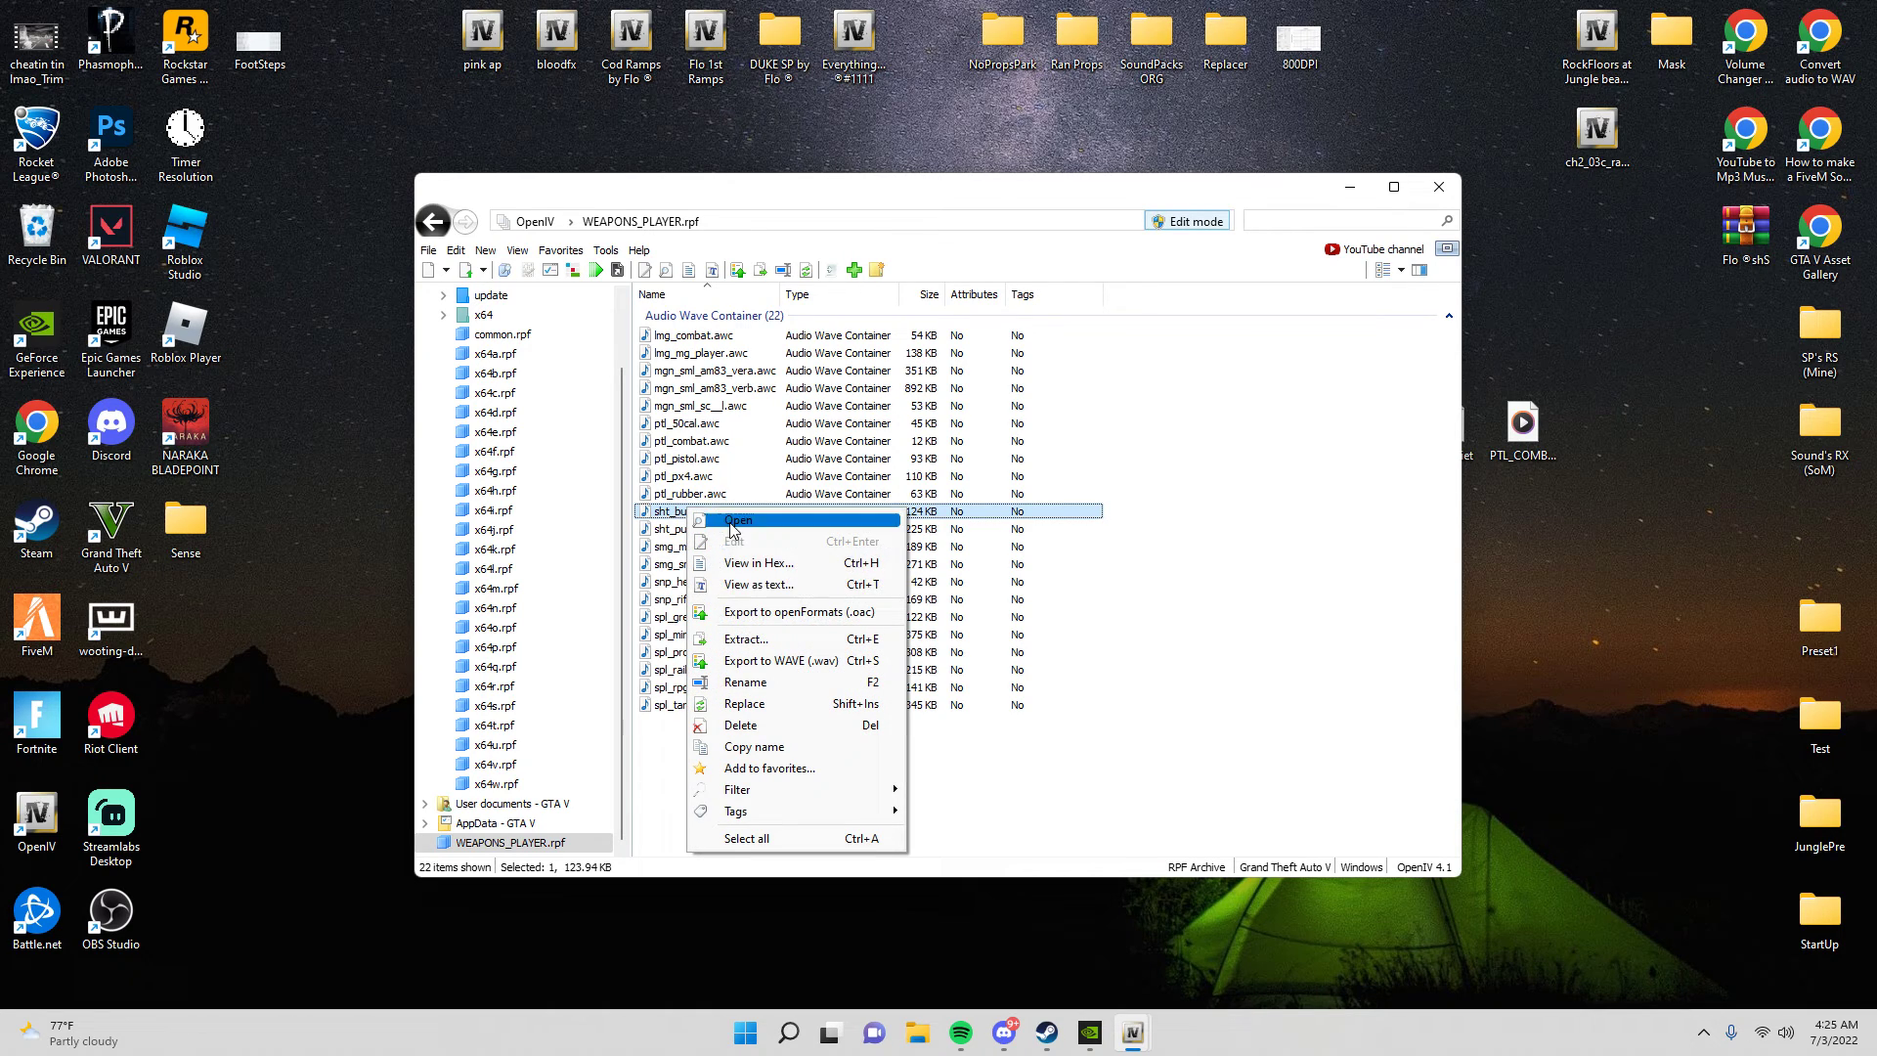
pyautogui.click(755, 624)
pyautogui.click(1176, 697)
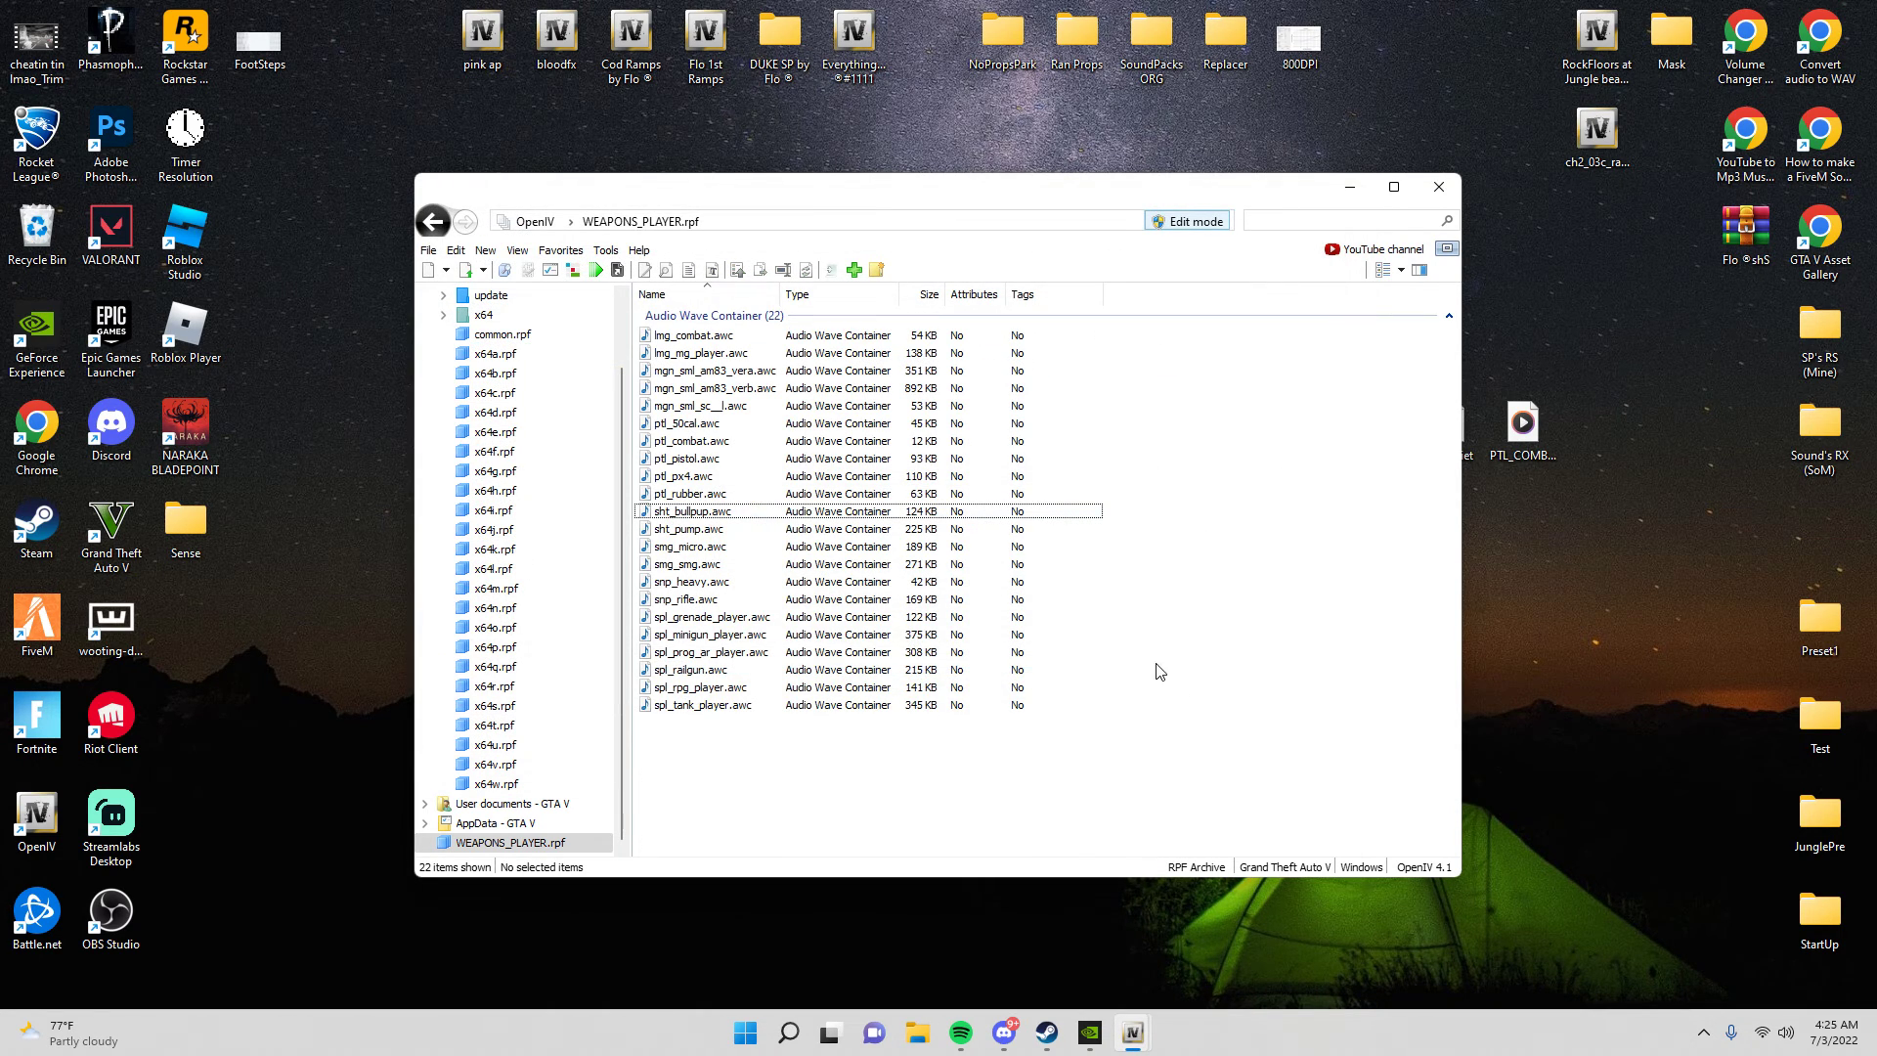
pyautogui.click(1349, 187)
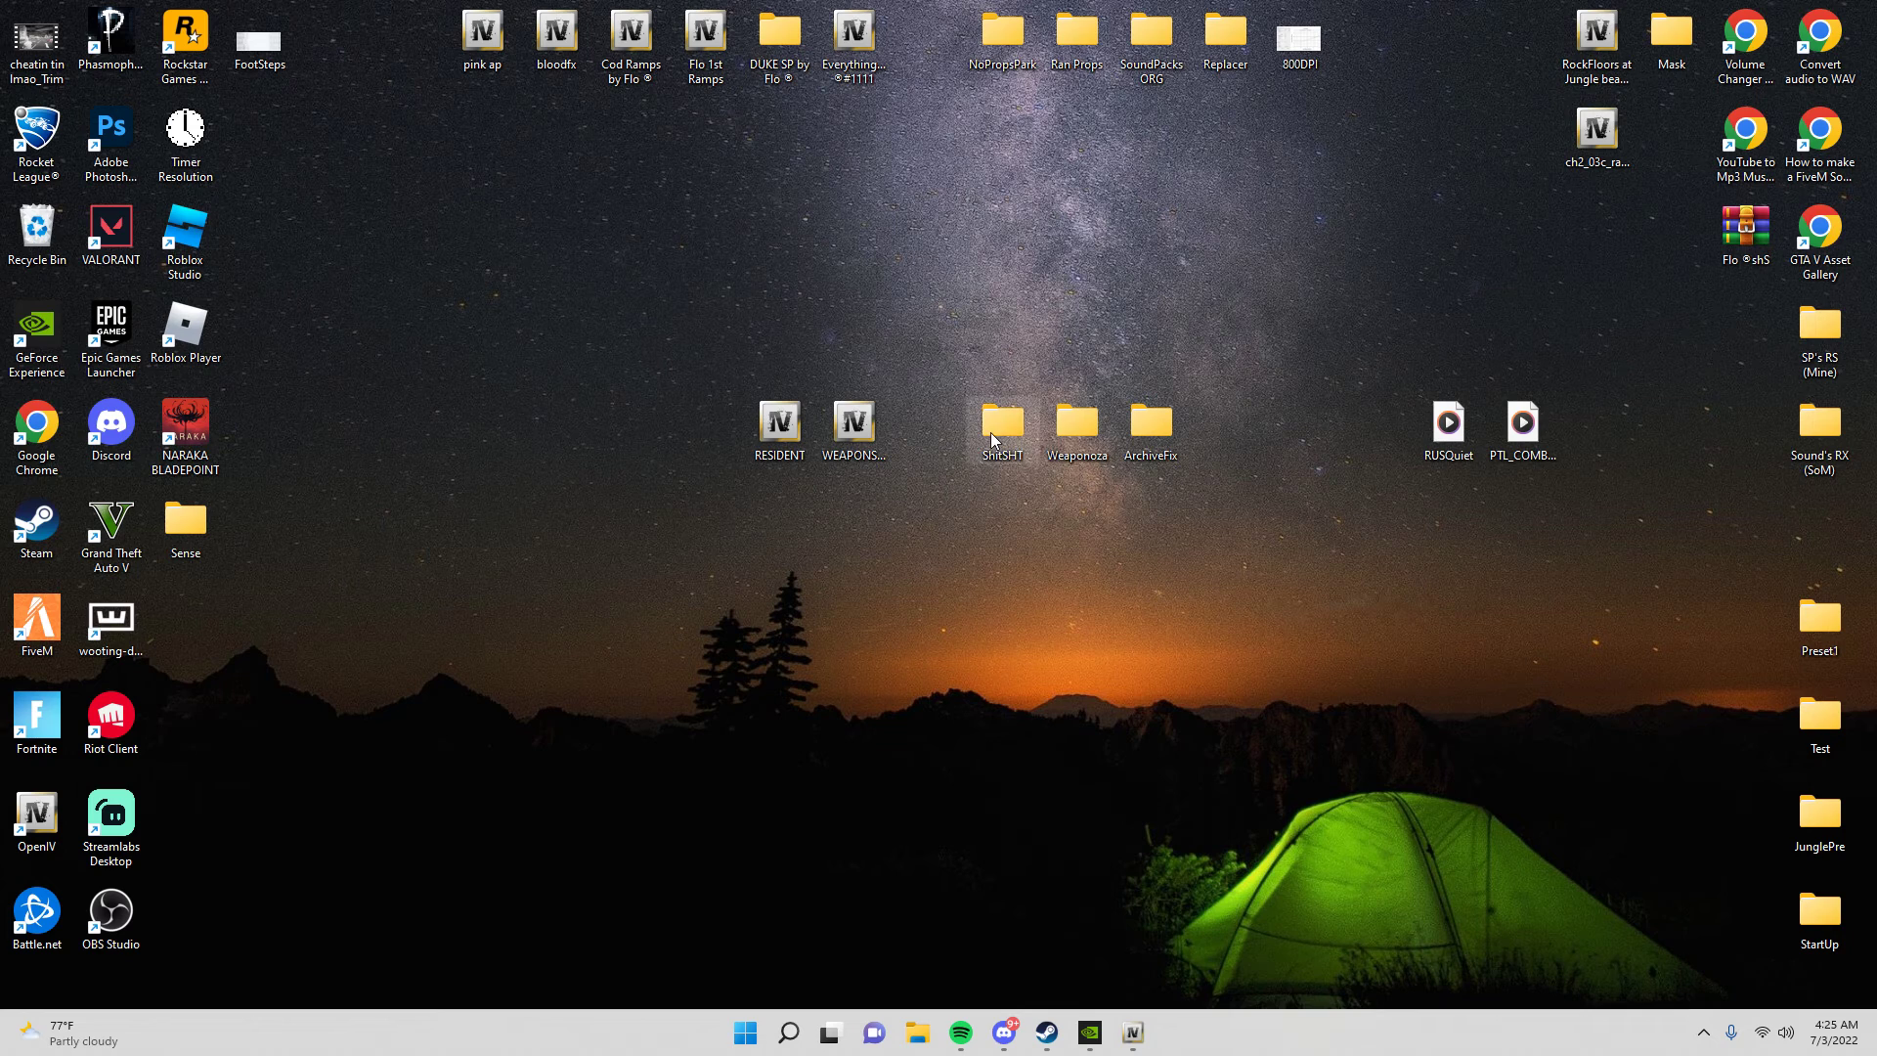
# Copy the file name PTL_COMBAT_SHOT_VER3.L from the sound inside the exported ptl_combat folder in ShitSHT.
pyautogui.doubleClick(989, 433)
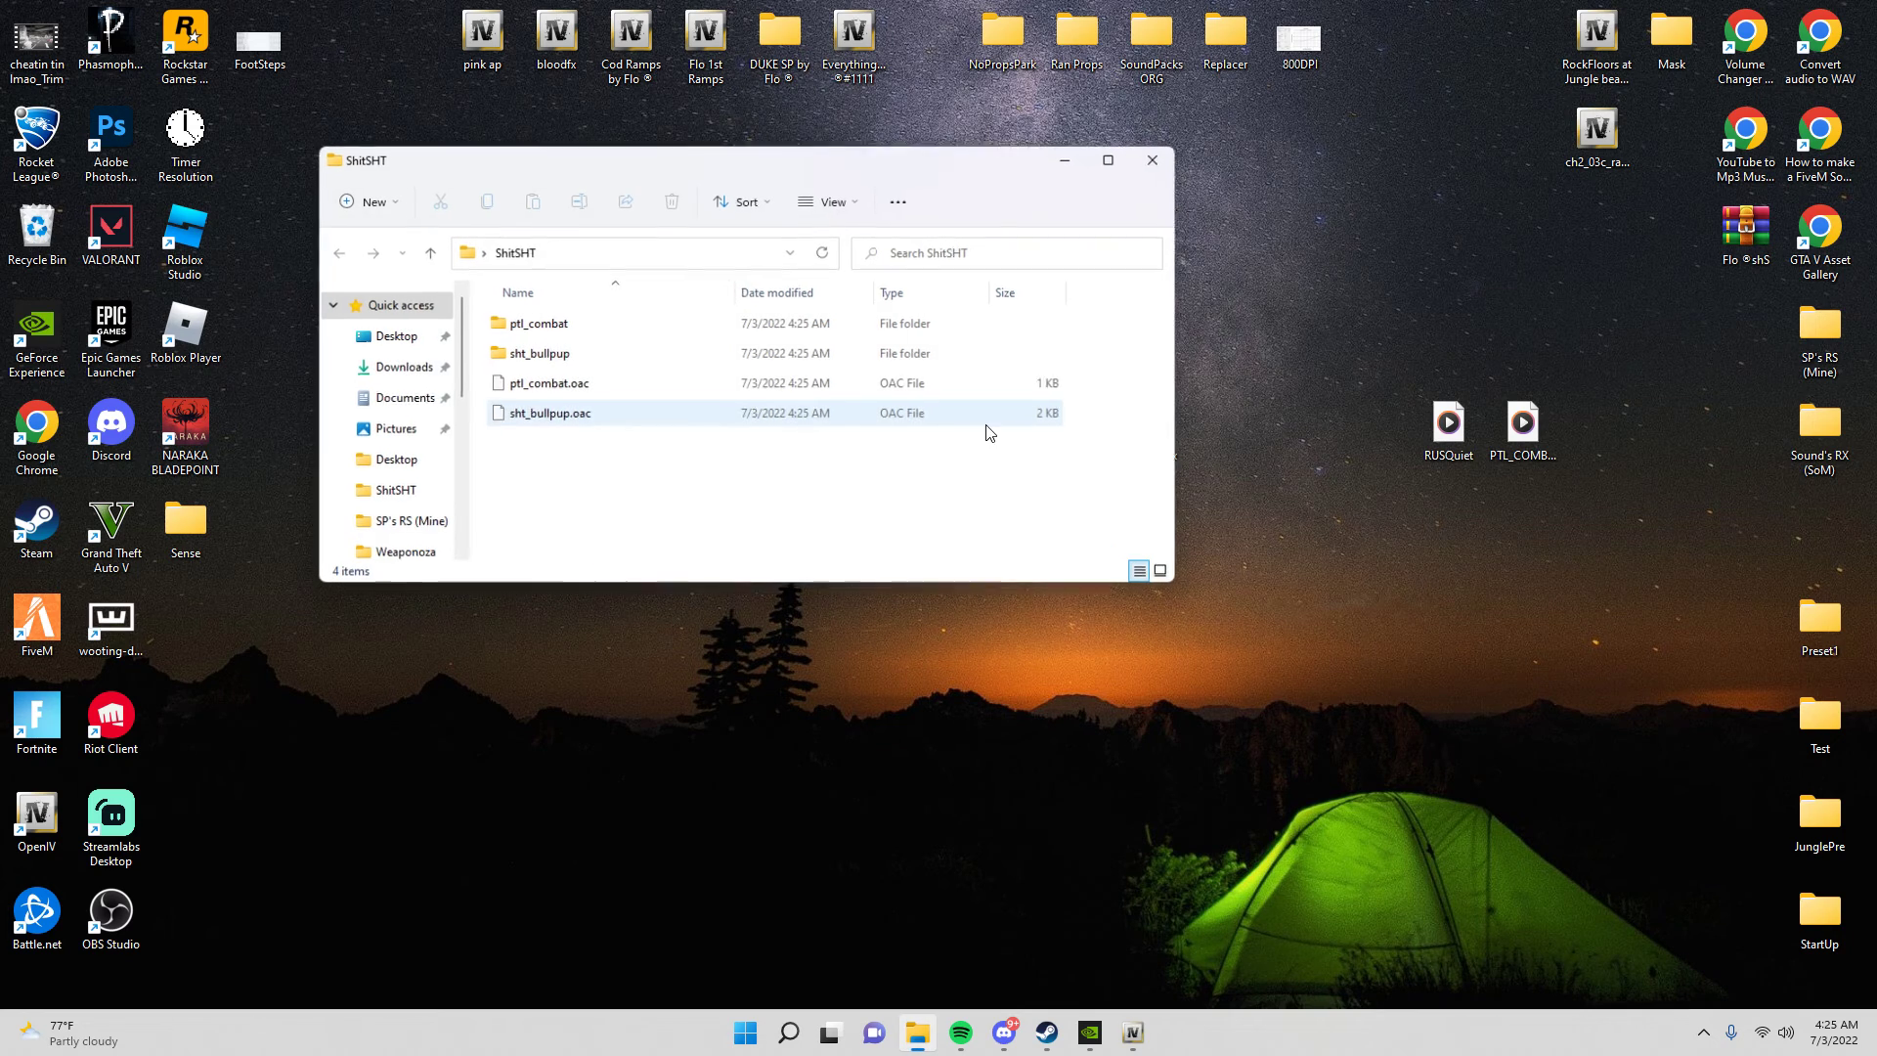
pyautogui.doubleClick(553, 332)
pyautogui.rightClick(560, 334)
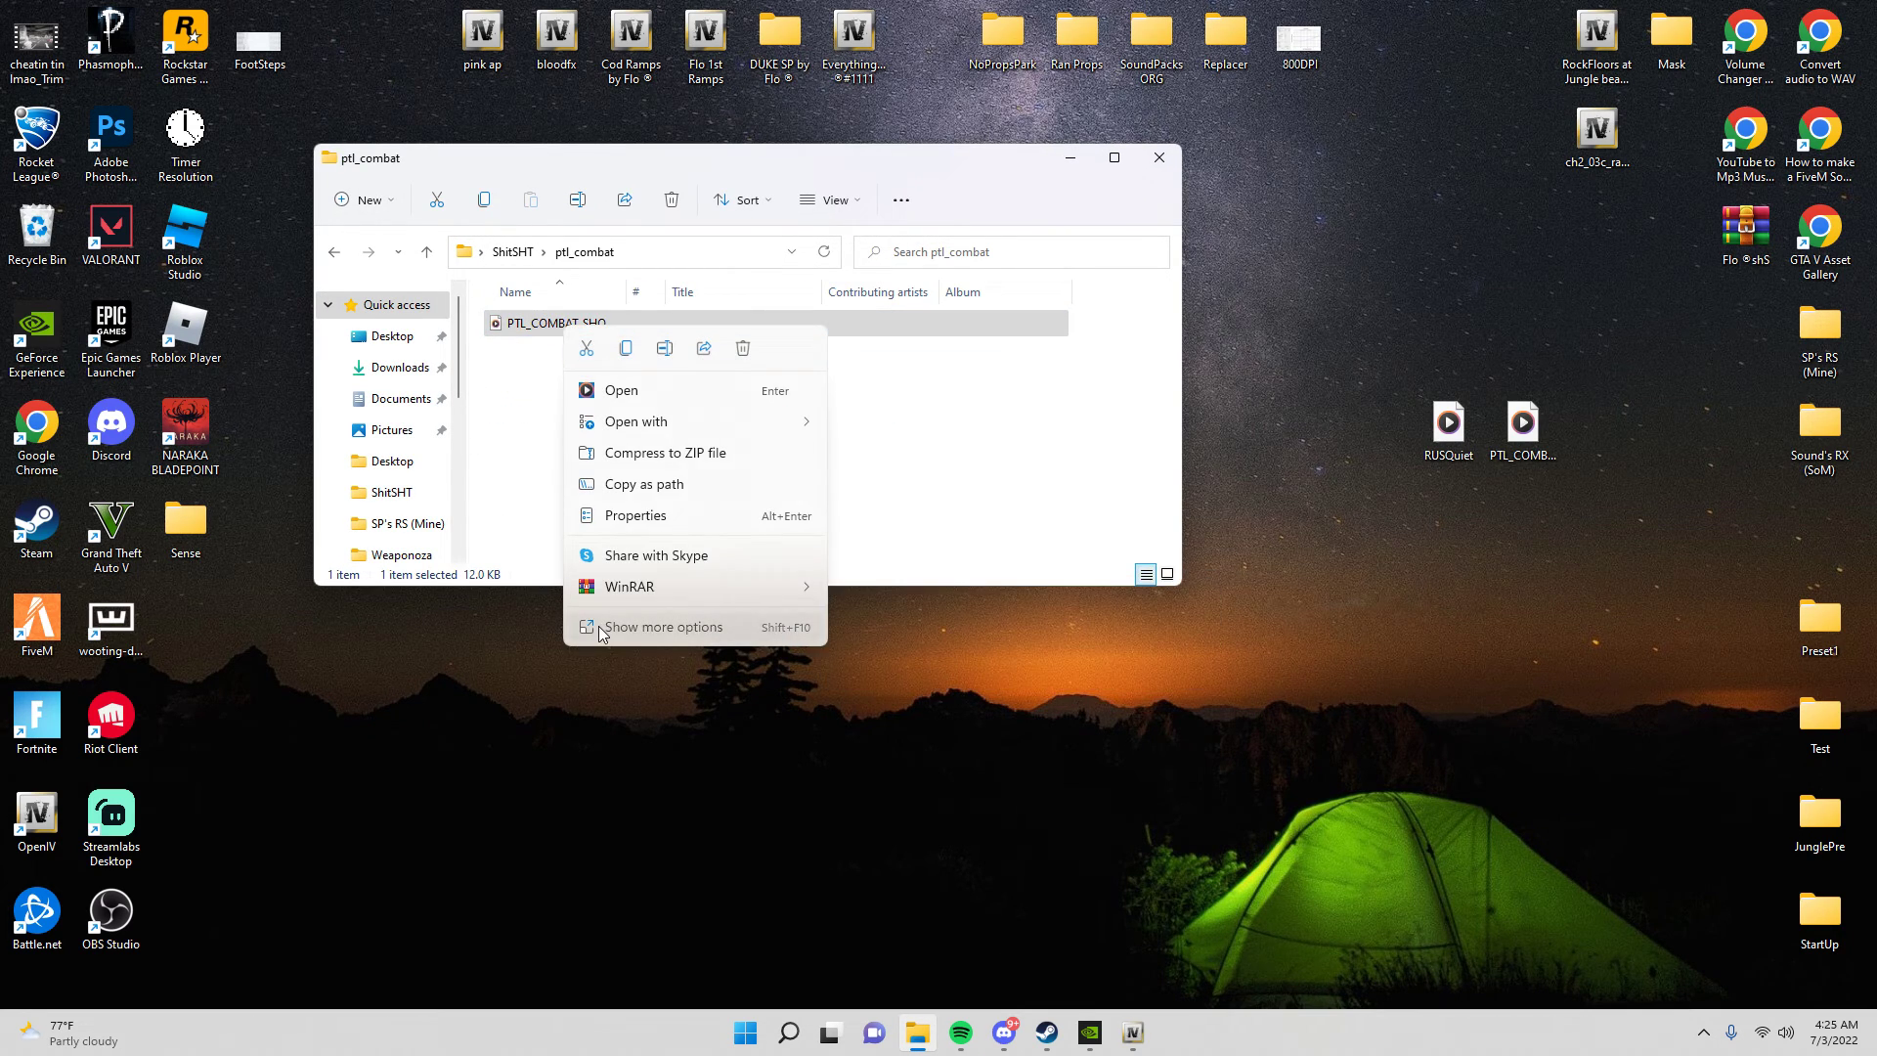
pyautogui.click(598, 626)
pyautogui.click(671, 578)
pyautogui.hotkey('ctrl', 'c')
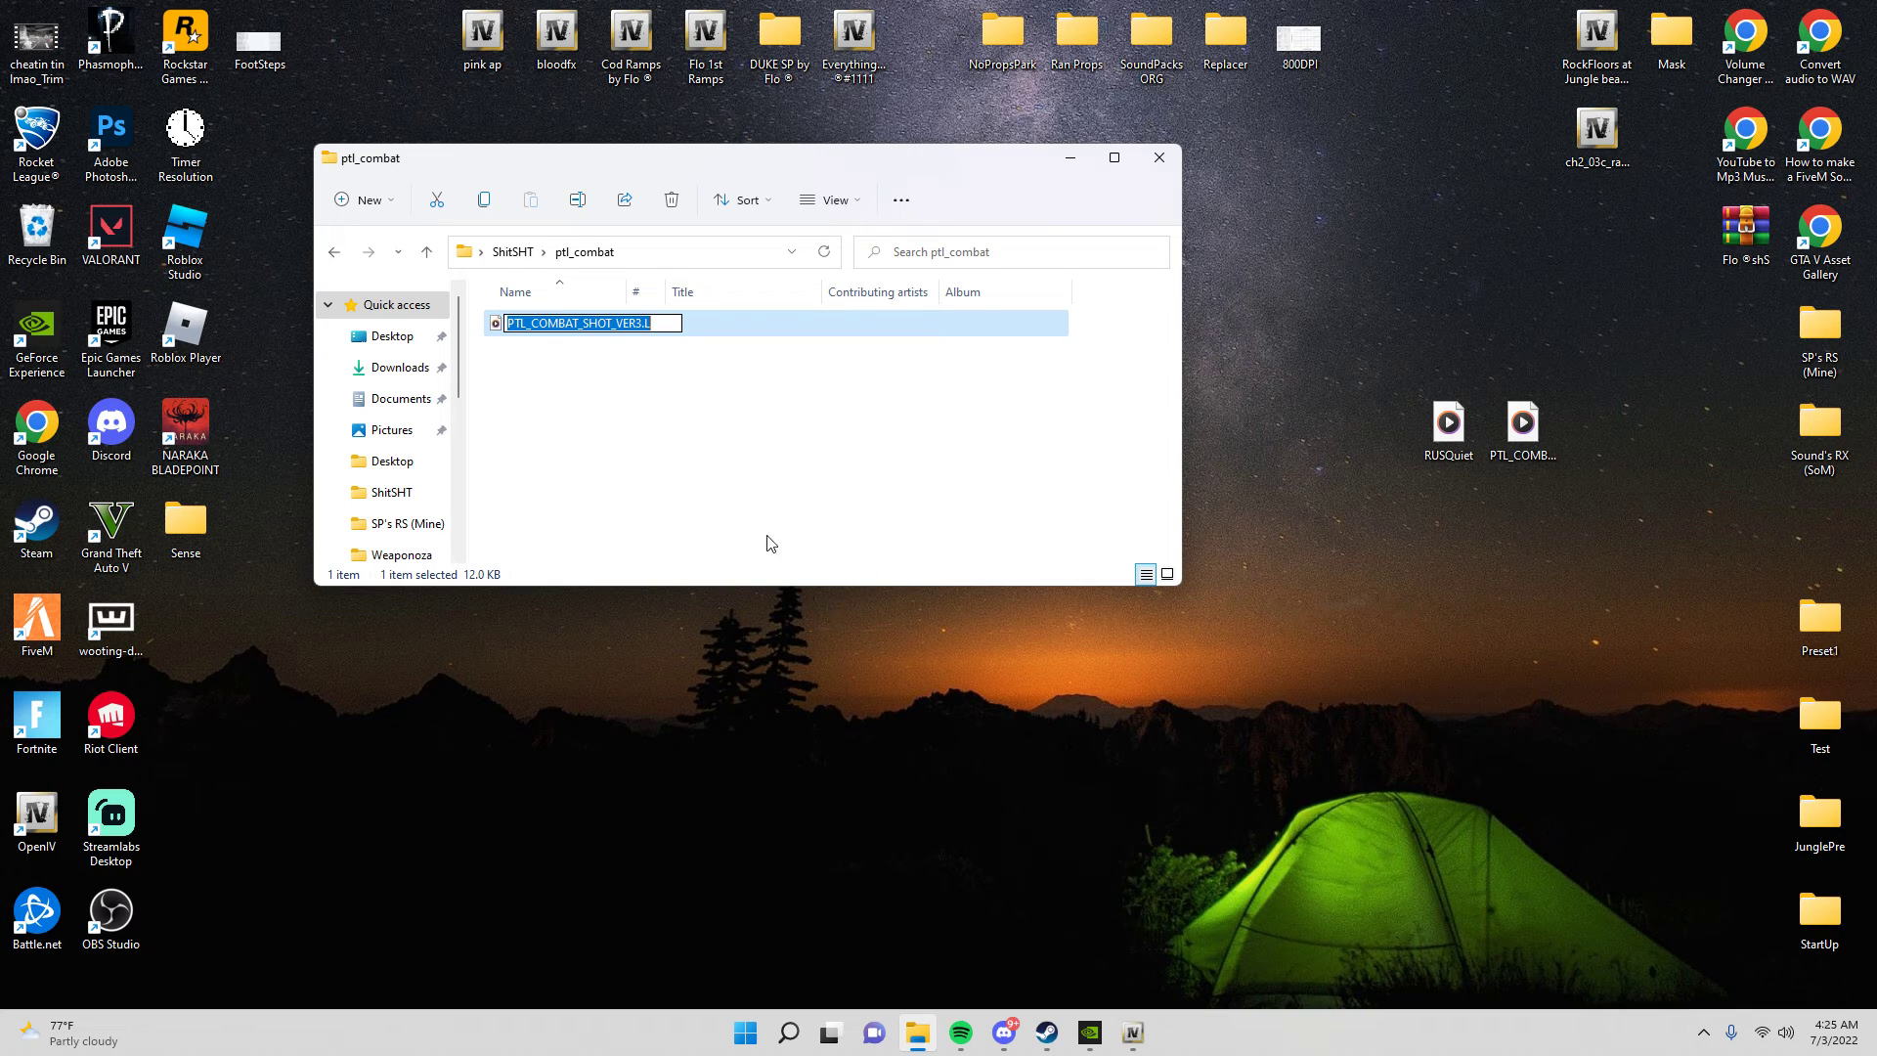
pyautogui.moveTo(530, 321)
pyautogui.mouseDown()
pyautogui.moveTo(549, 323)
pyautogui.moveTo(507, 323)
pyautogui.mouseUp()
pyautogui.click(817, 399)
# Rename the desktop sound RUSQuiet as PTL_COMBAT_SHOT_VER3.L and copy it into the ptl_combat folder, replacing the existing file.
pyautogui.rightClick(1445, 426)
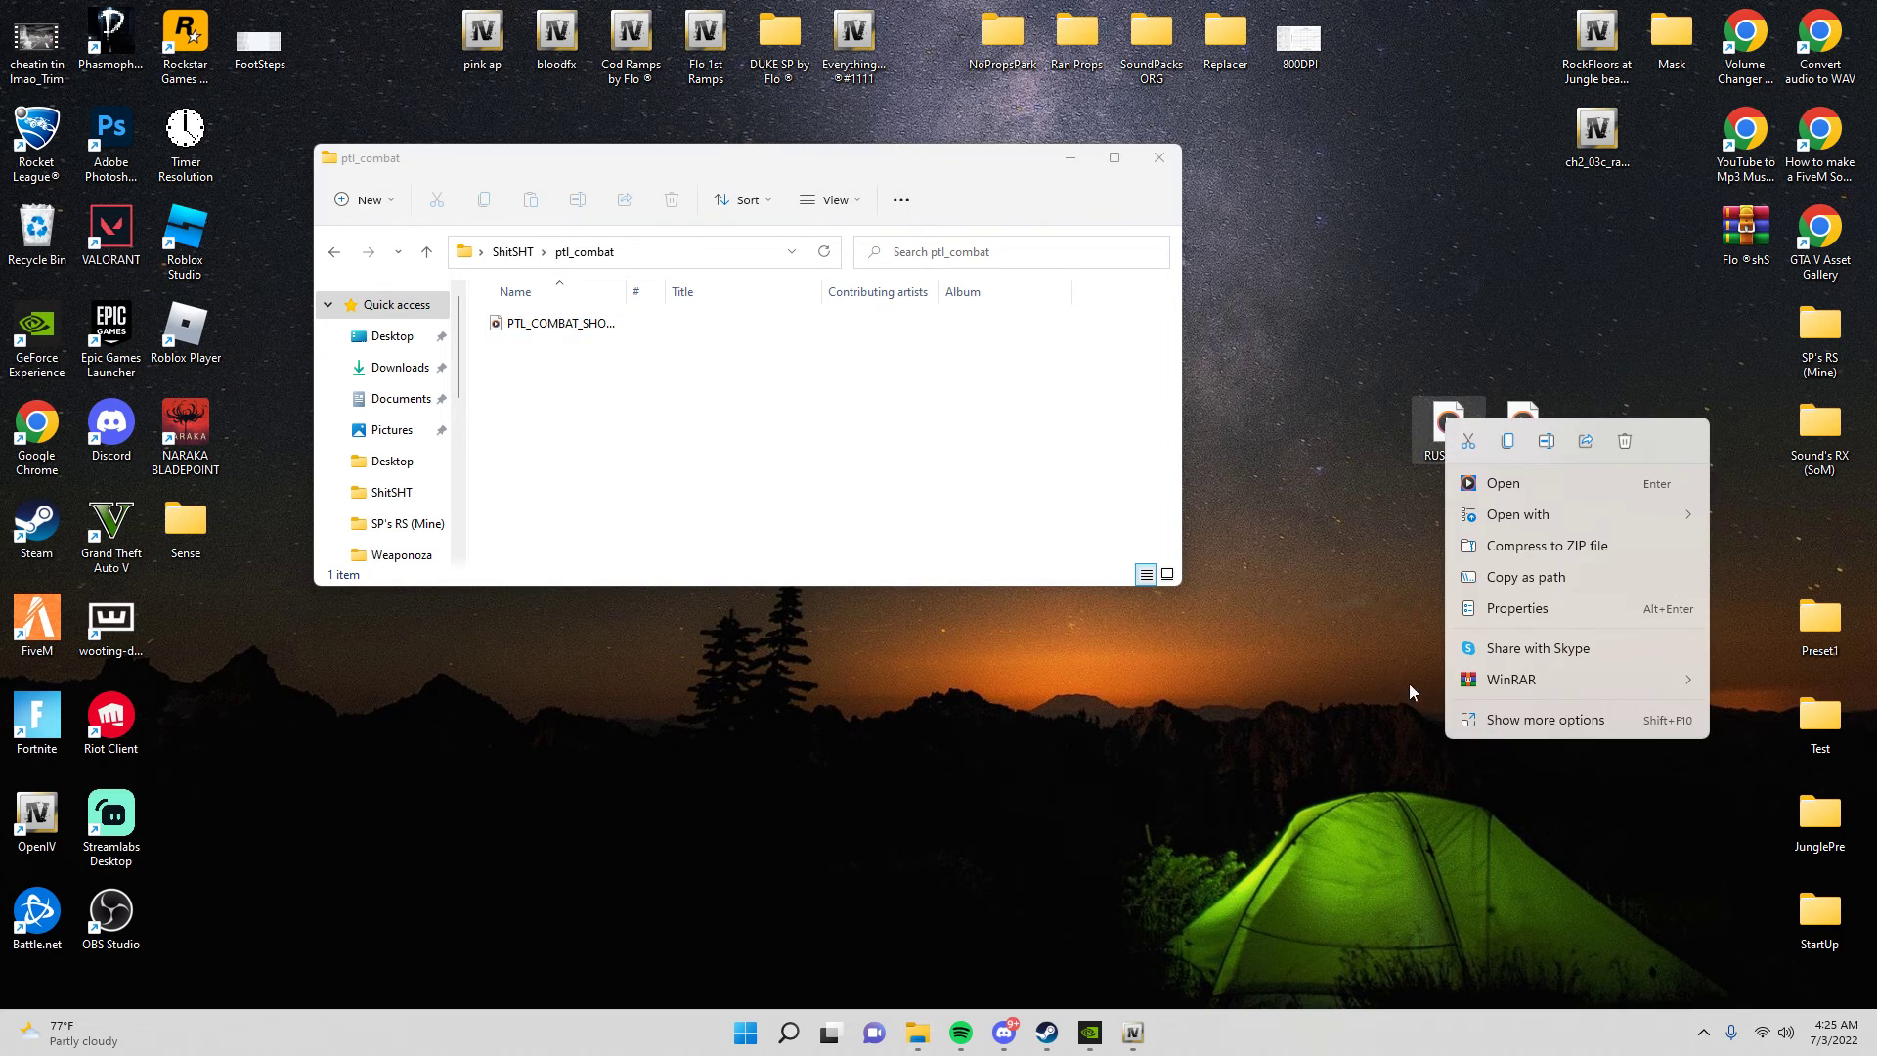
pyautogui.click(1491, 721)
pyautogui.click(1515, 670)
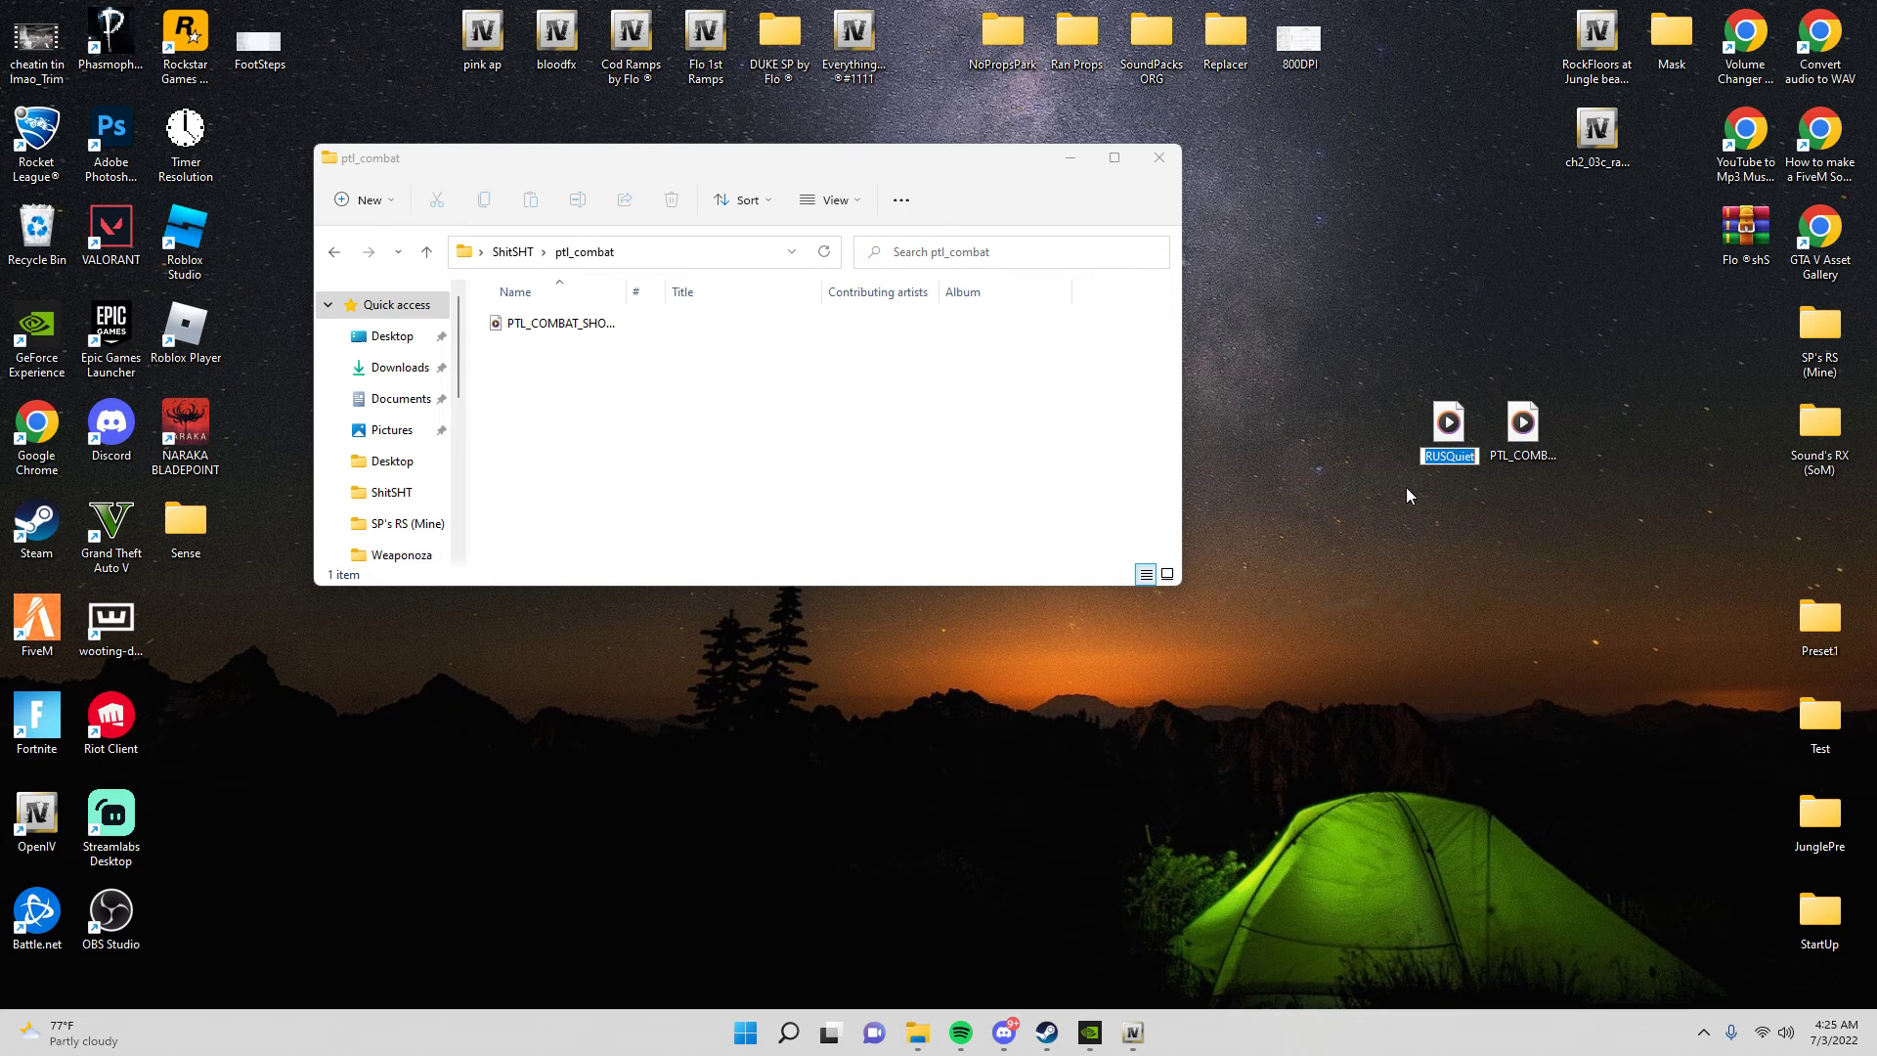
pyautogui.hotkey('ctrl', 'v')
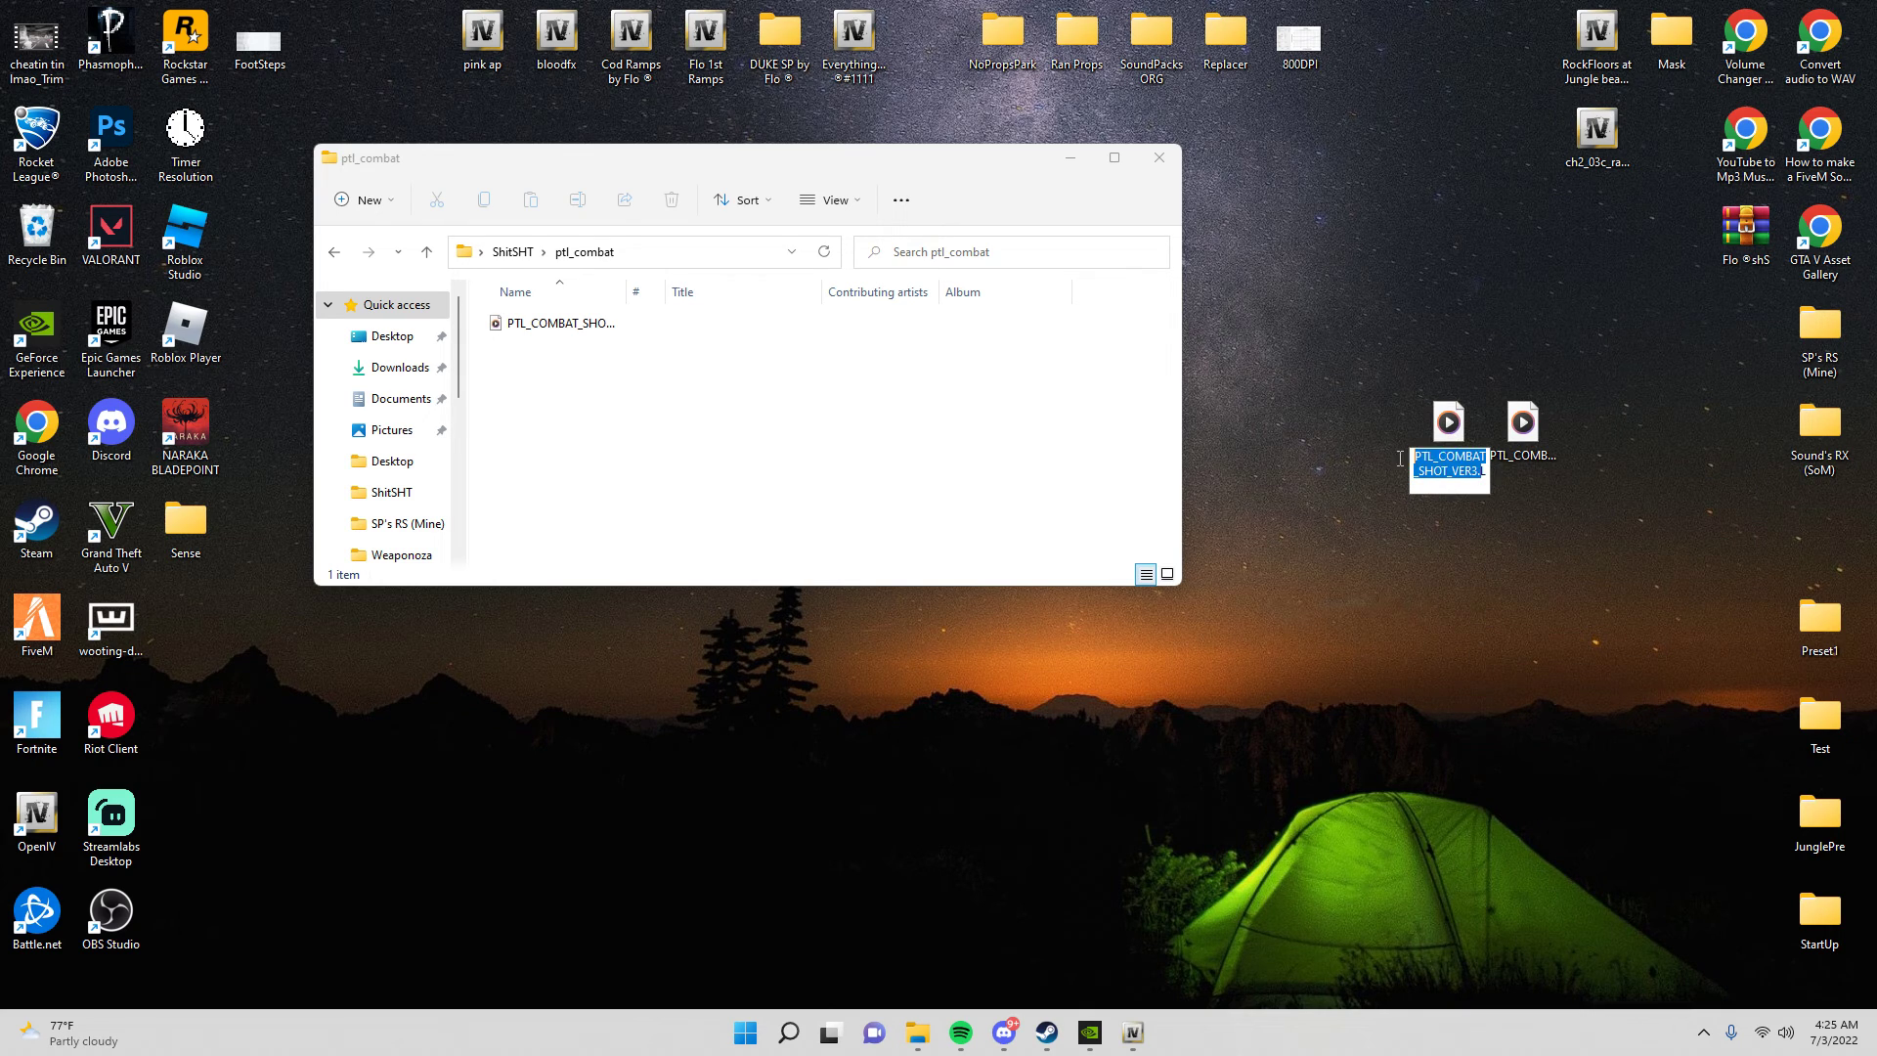
pyautogui.press('Return')
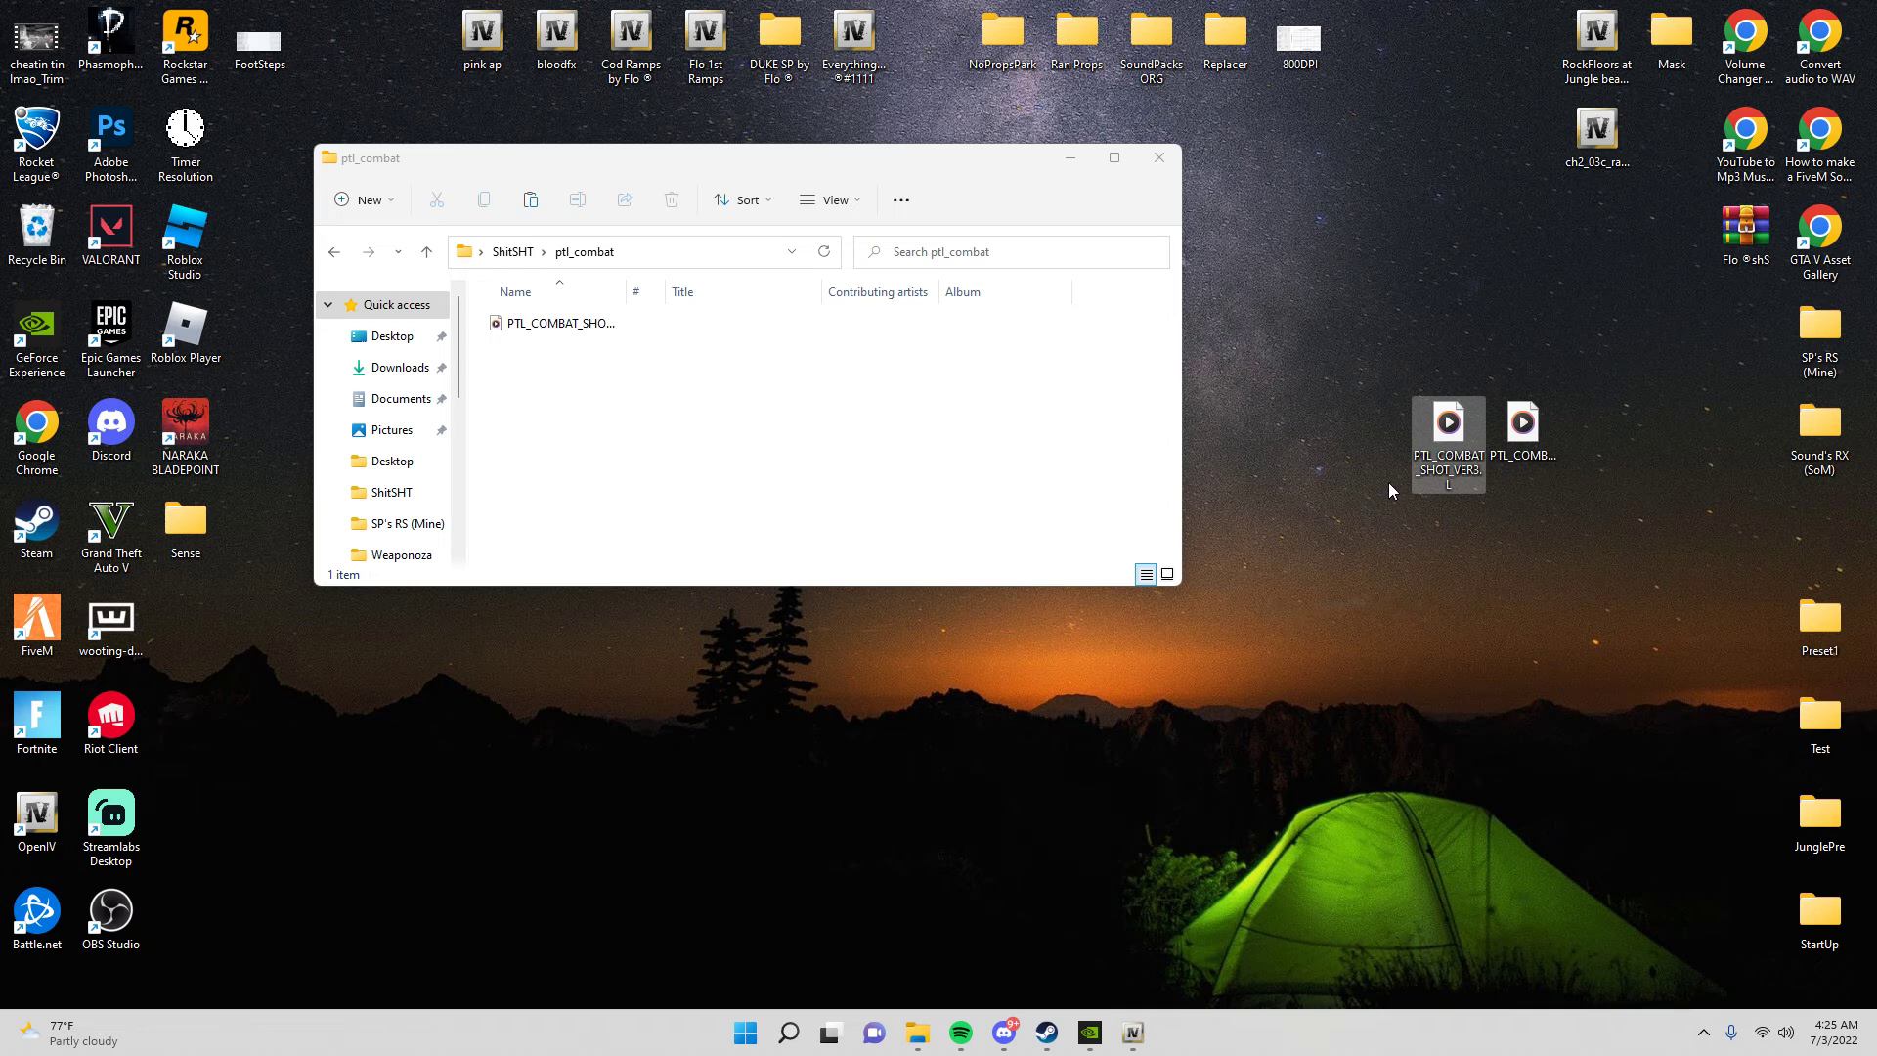
pyautogui.moveTo(1445, 435); pyautogui.dragTo(704, 398)
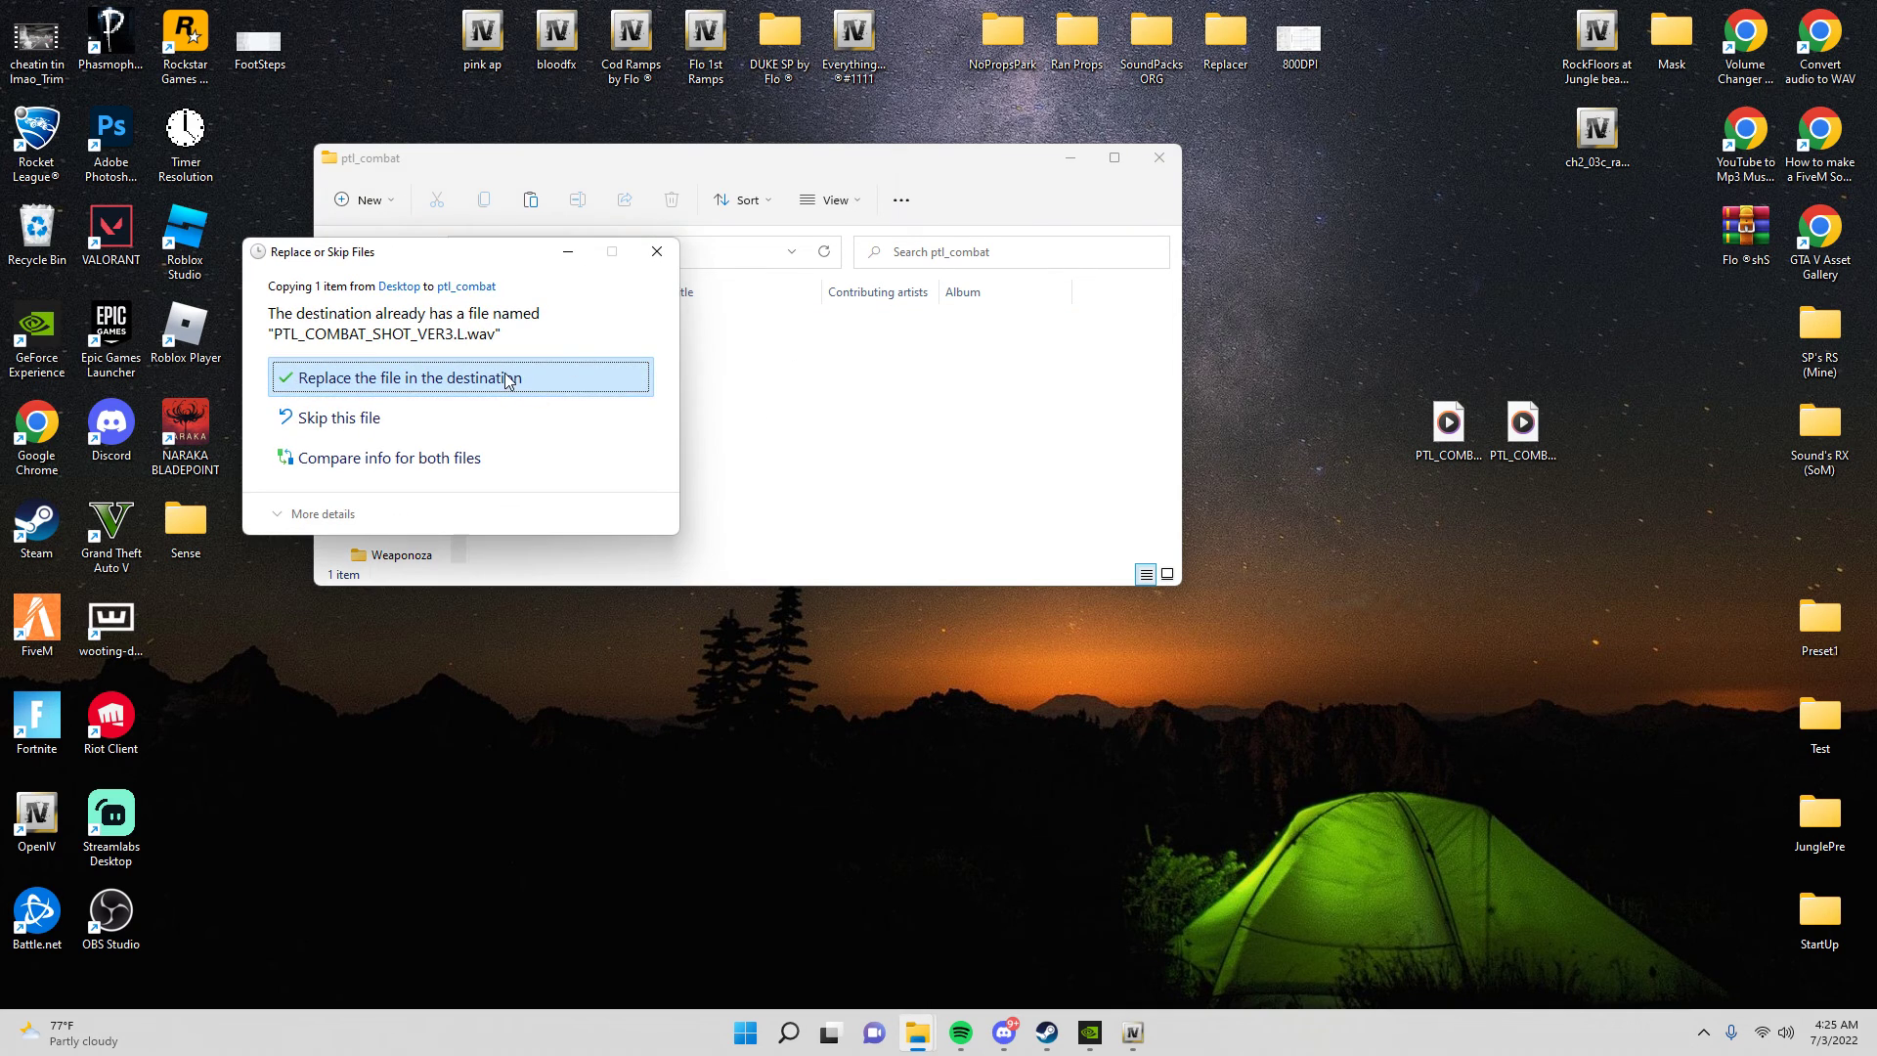
pyautogui.click(510, 379)
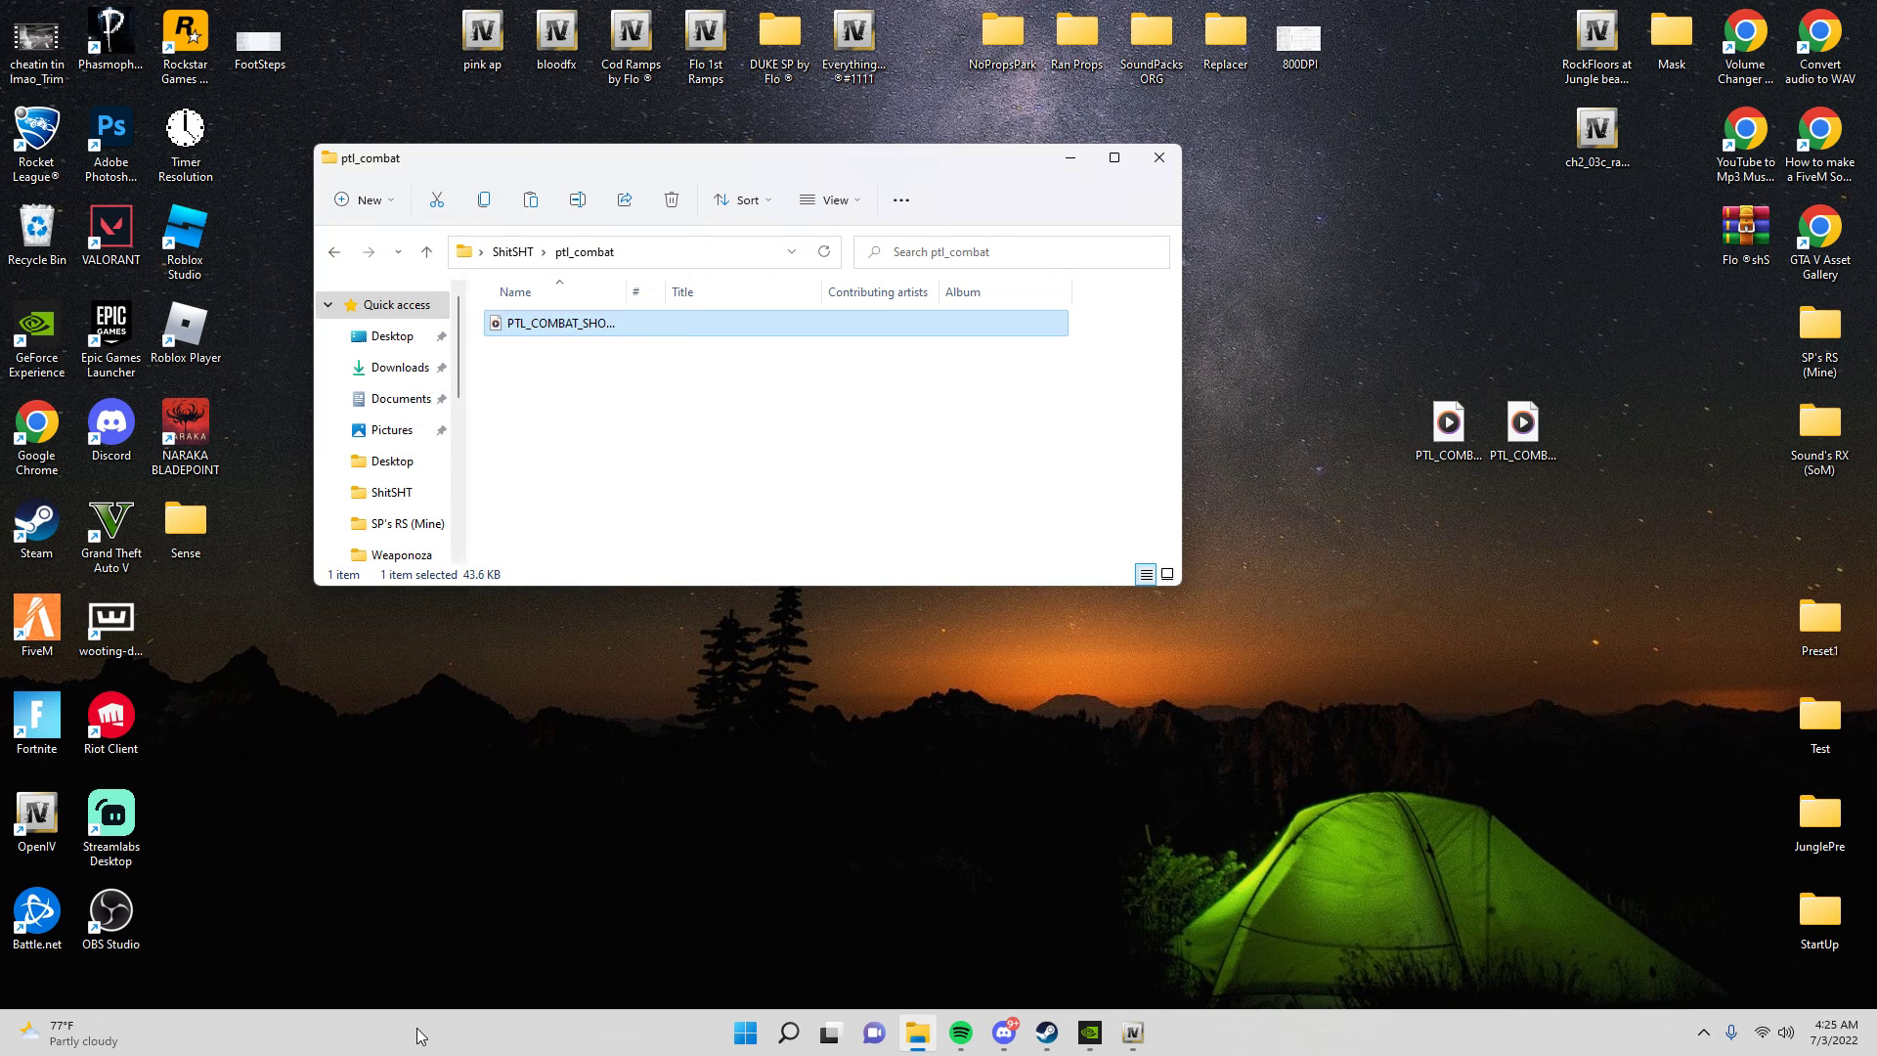
pyautogui.press('super')
pyautogui.write('ctrl')
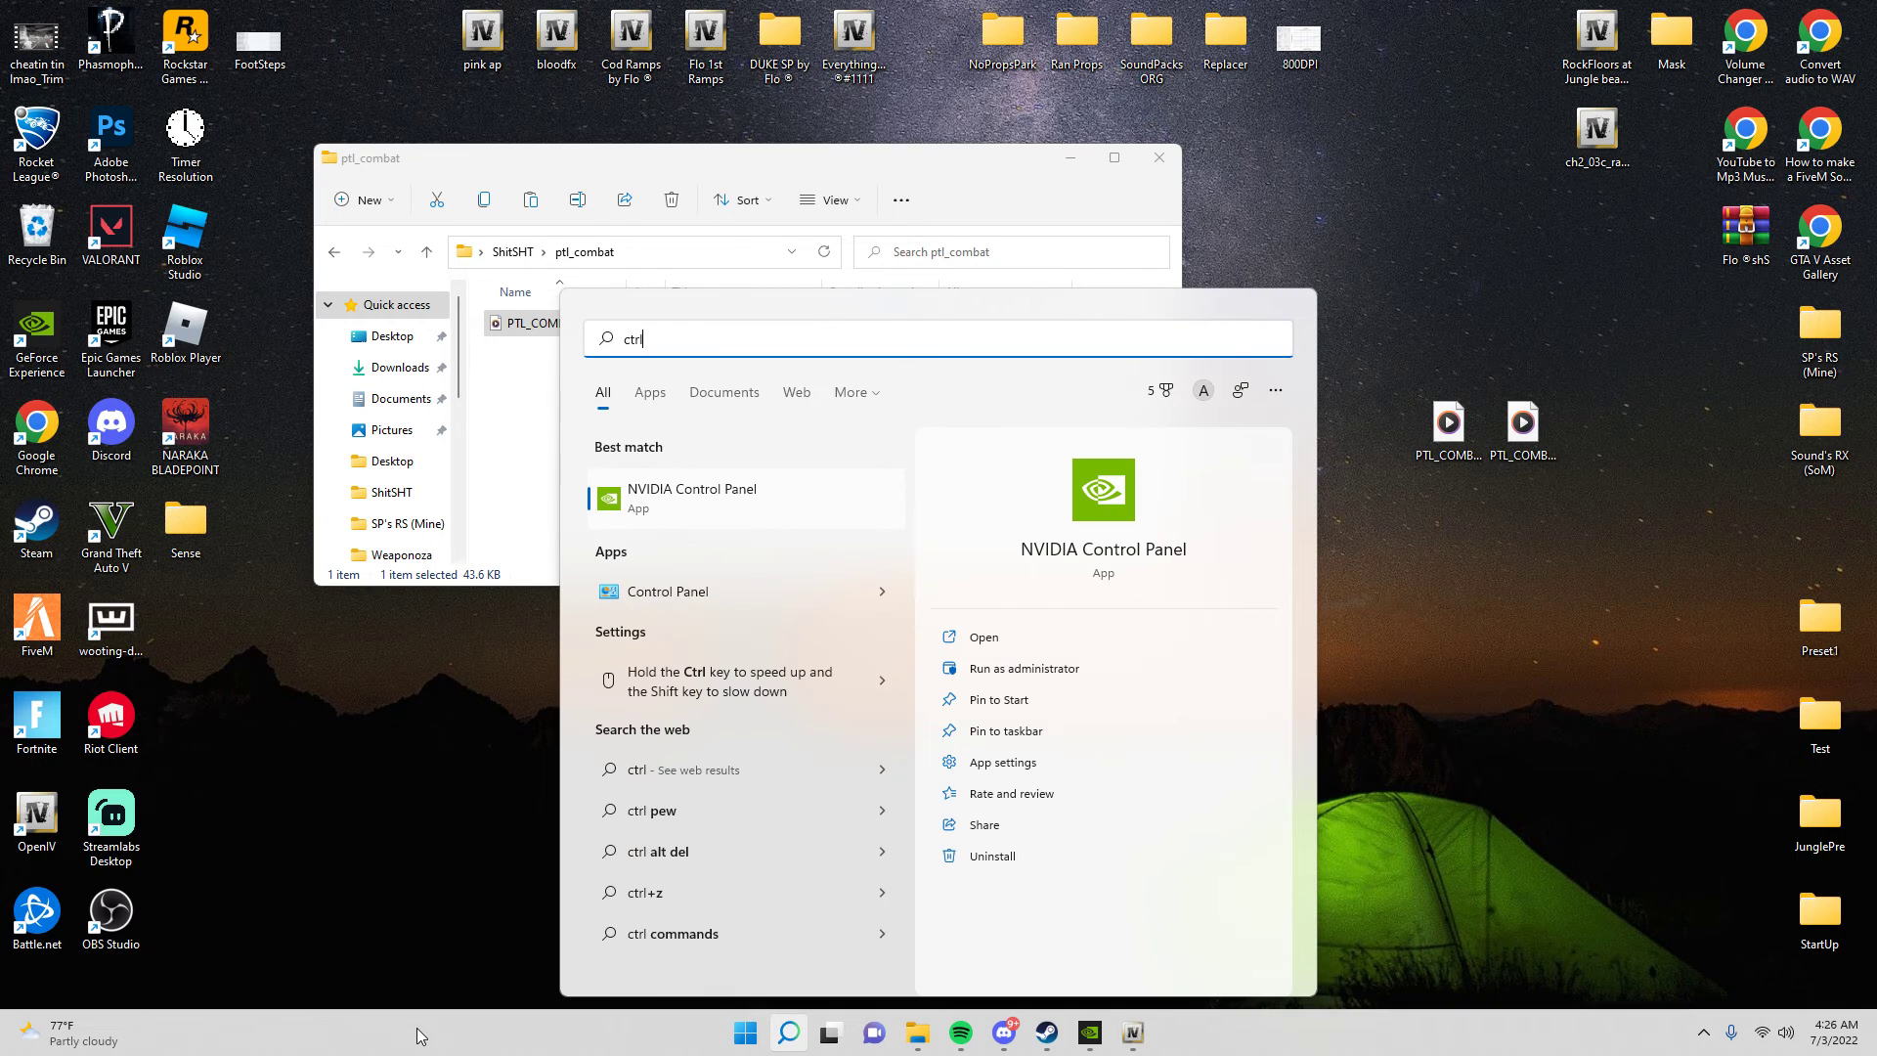
pyautogui.write(' c ctrl v')
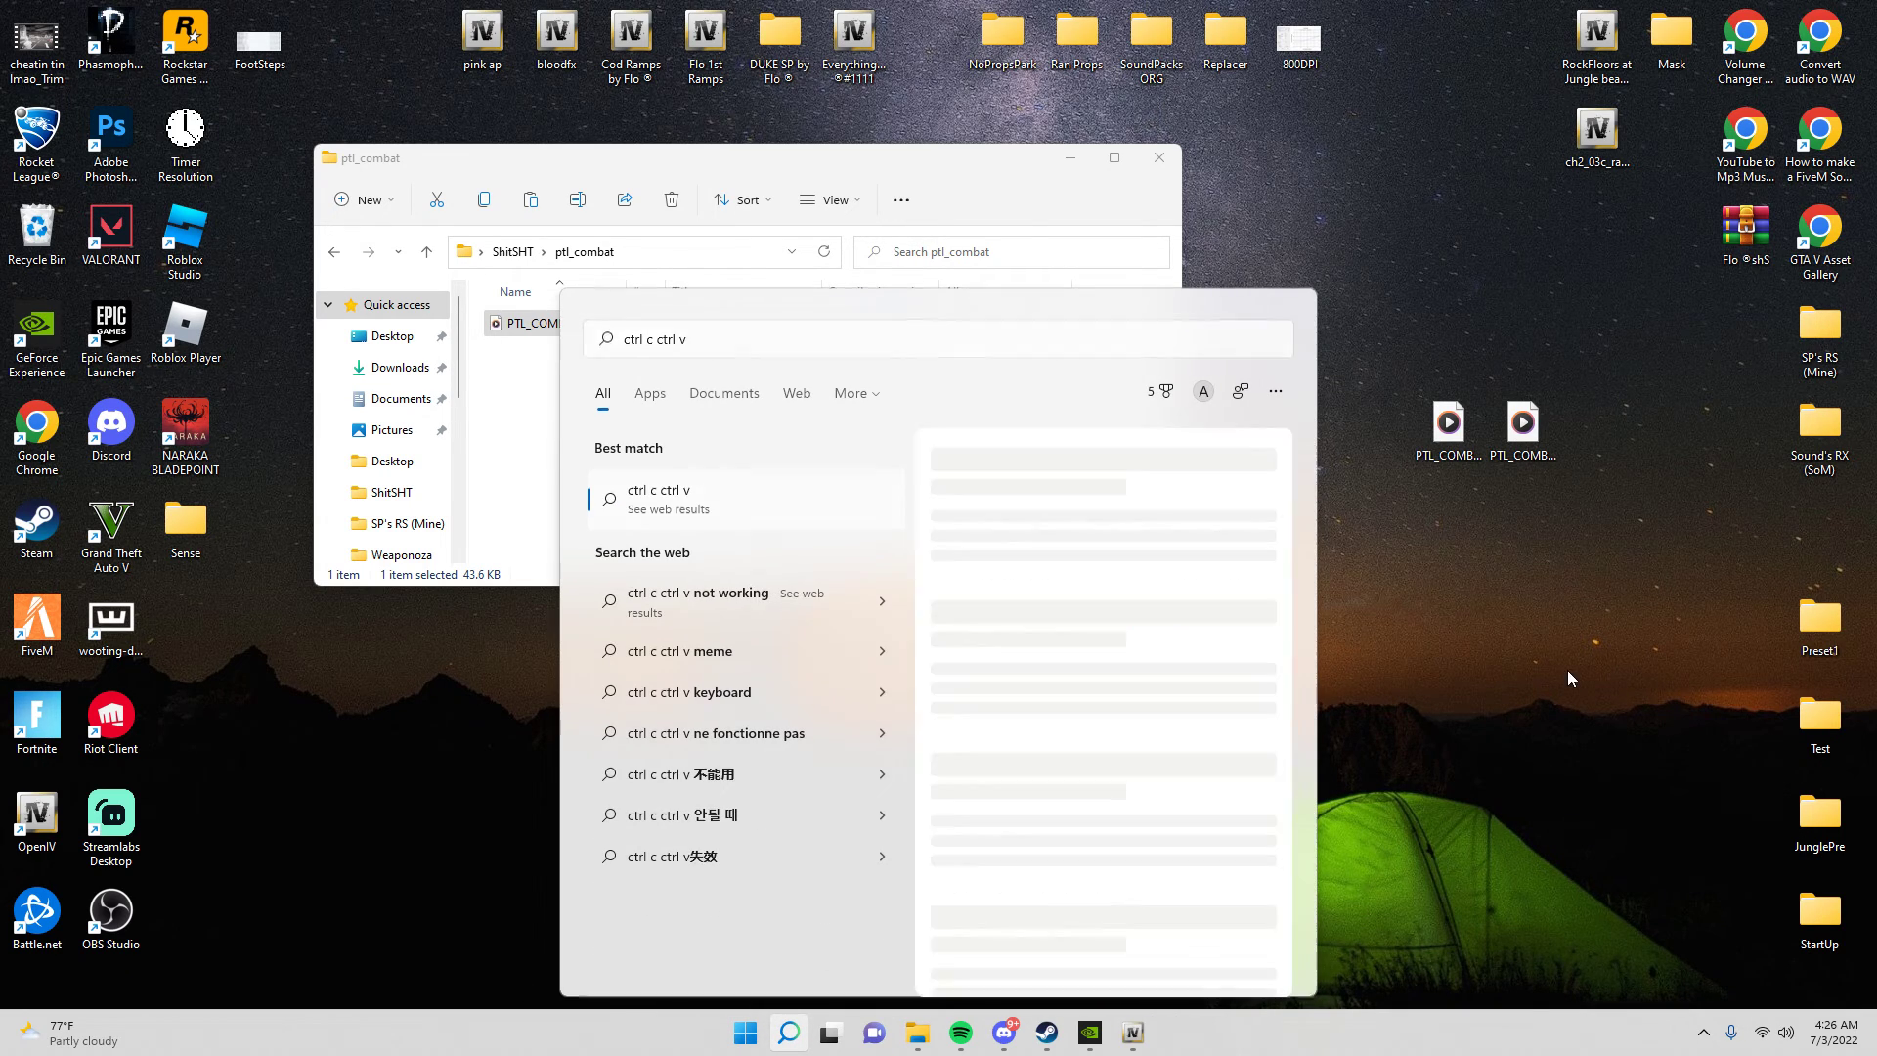
# Move the renamed sound away from its neighbour on the desktop and paste it into ptl_combat again, replacing the file there.
pyautogui.moveTo(1448, 426); pyautogui.dragTo(1292, 420)
pyautogui.click(565, 393)
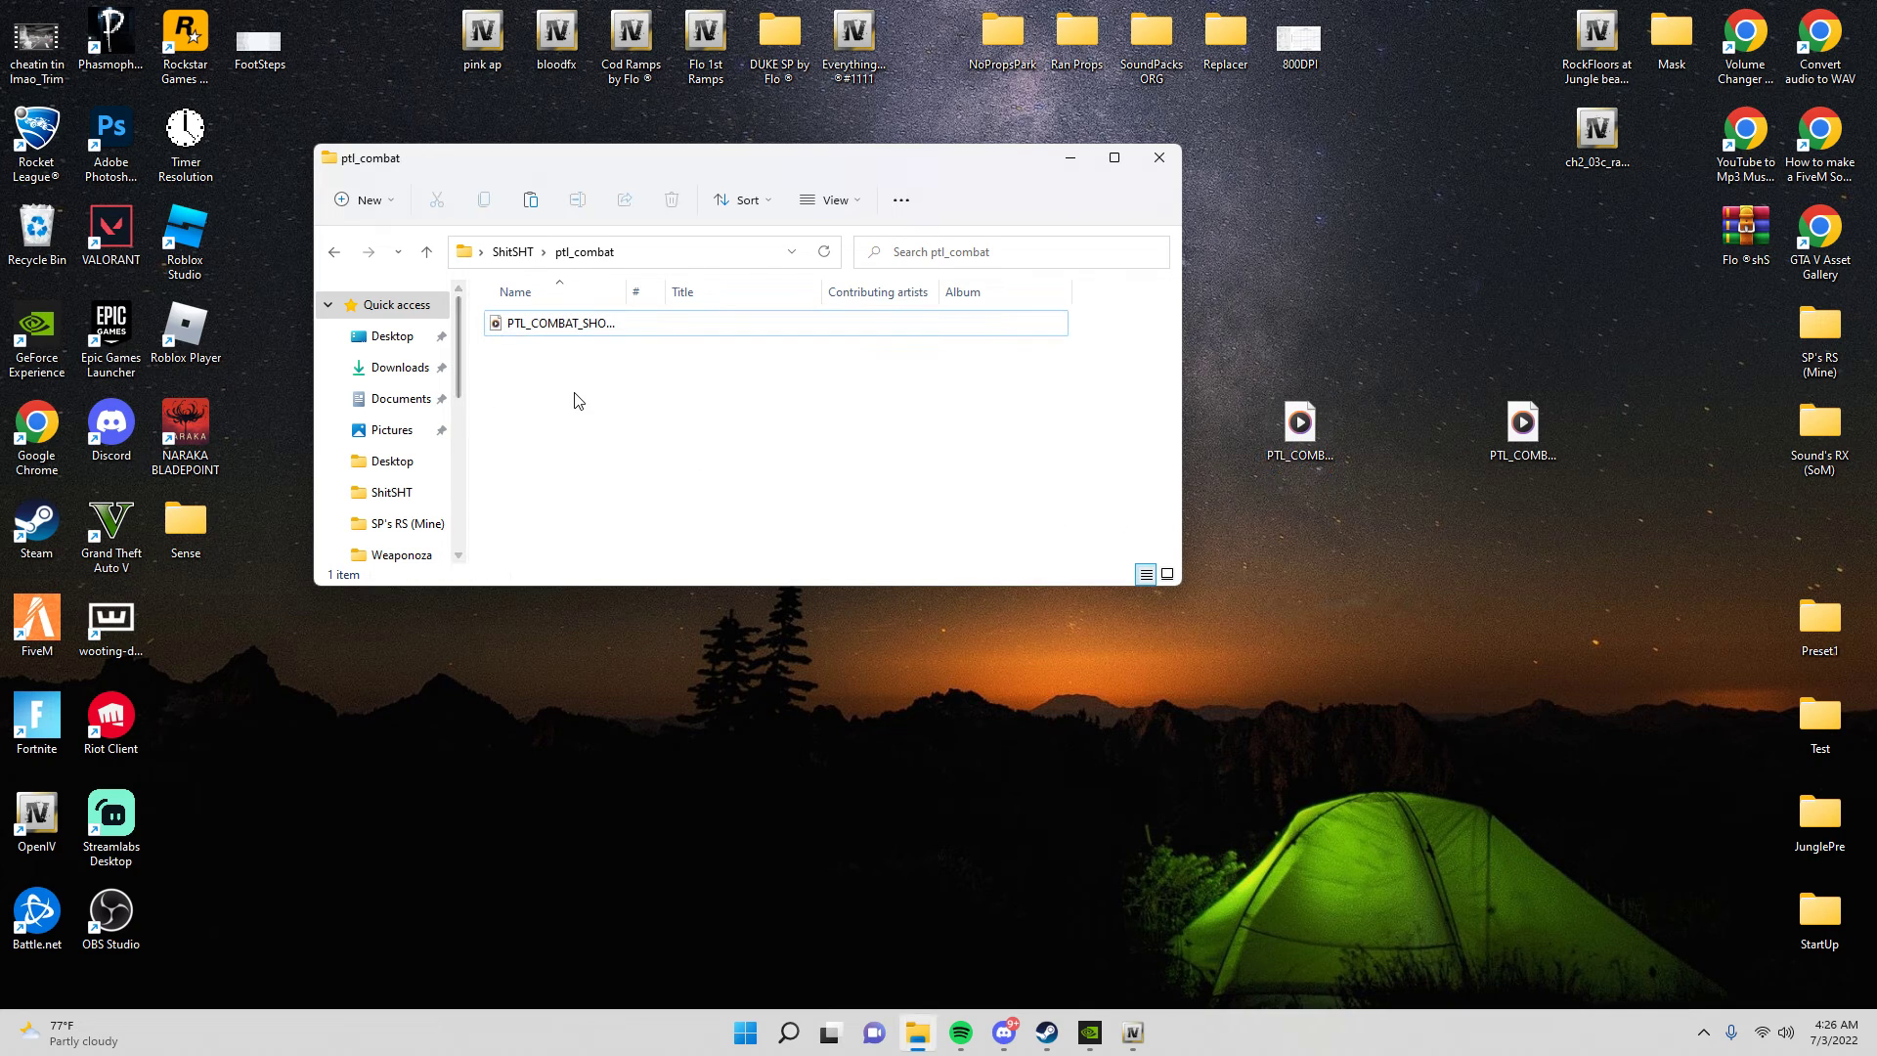
pyautogui.hotkey('ctrl', 'v')
pyautogui.click(879, 373)
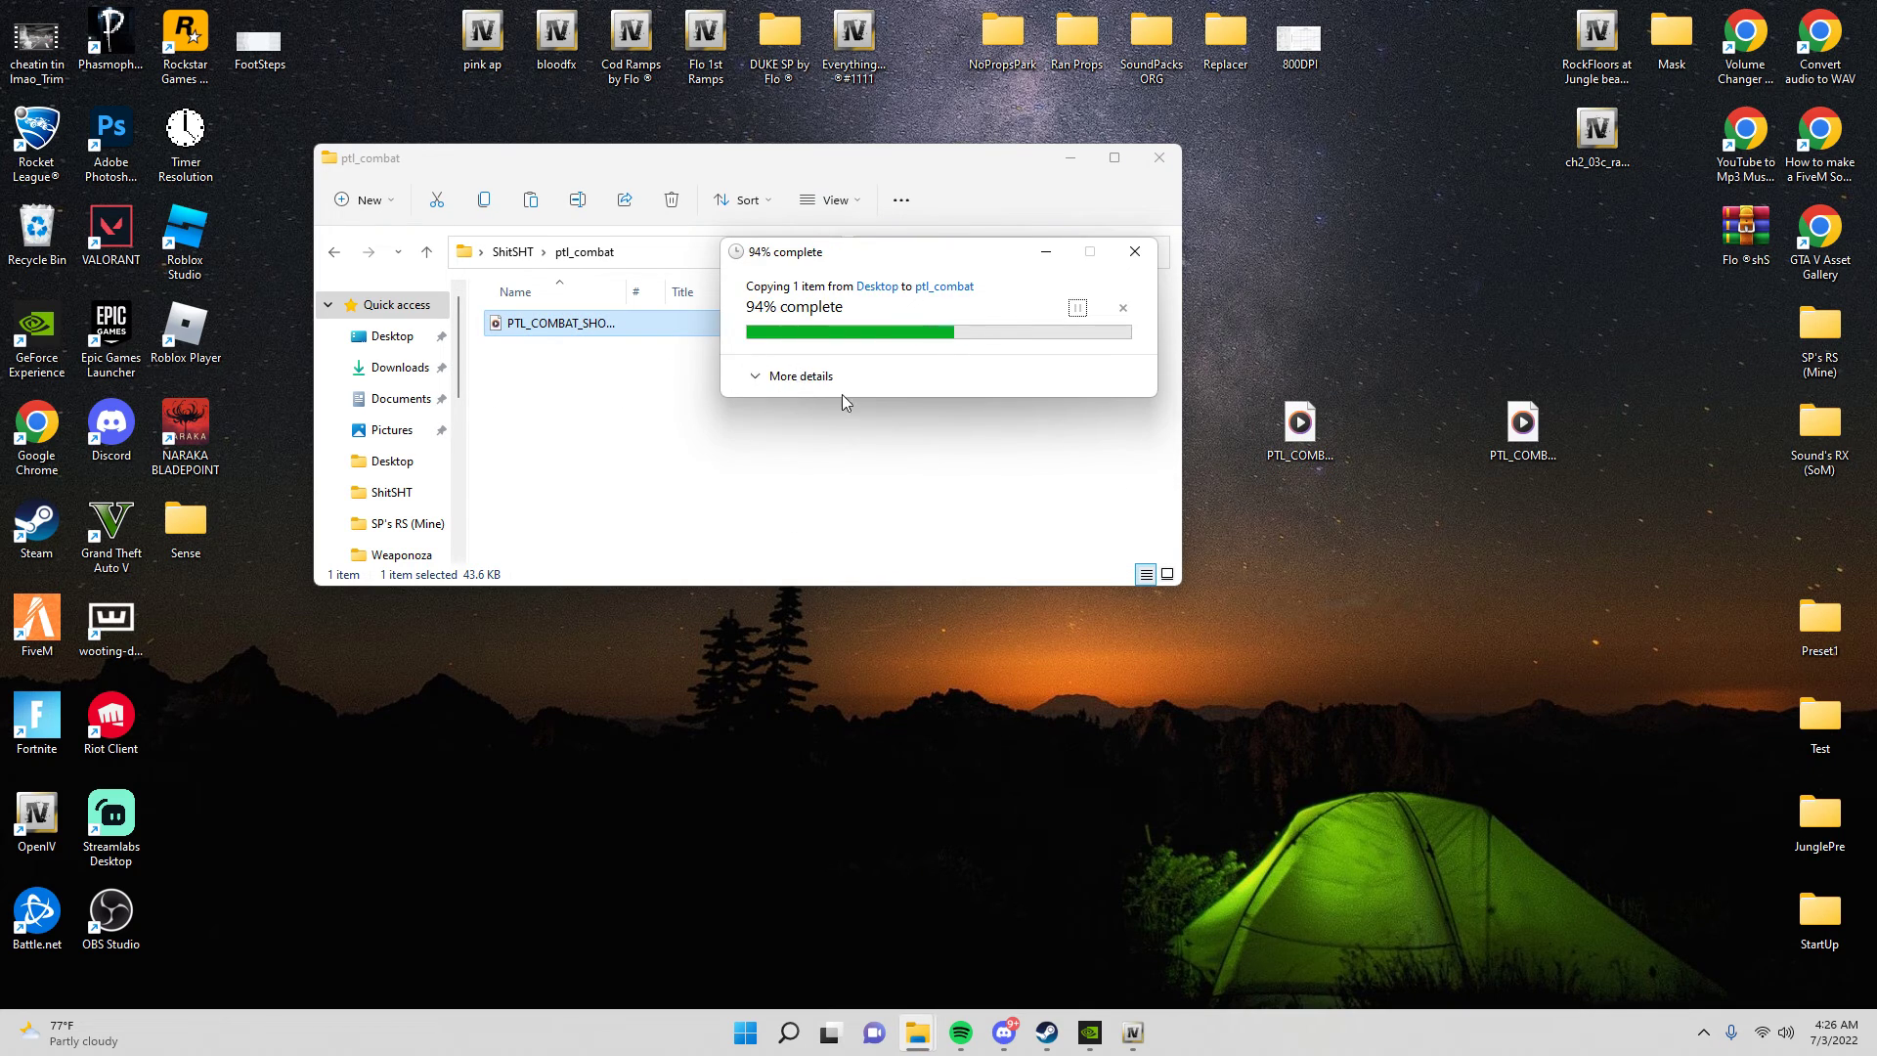
# Copy the file name SHT_BULLPUP_VER2.L from the sound inside the sht_bullpup folder.
pyautogui.hotkey('alt', 'Up')
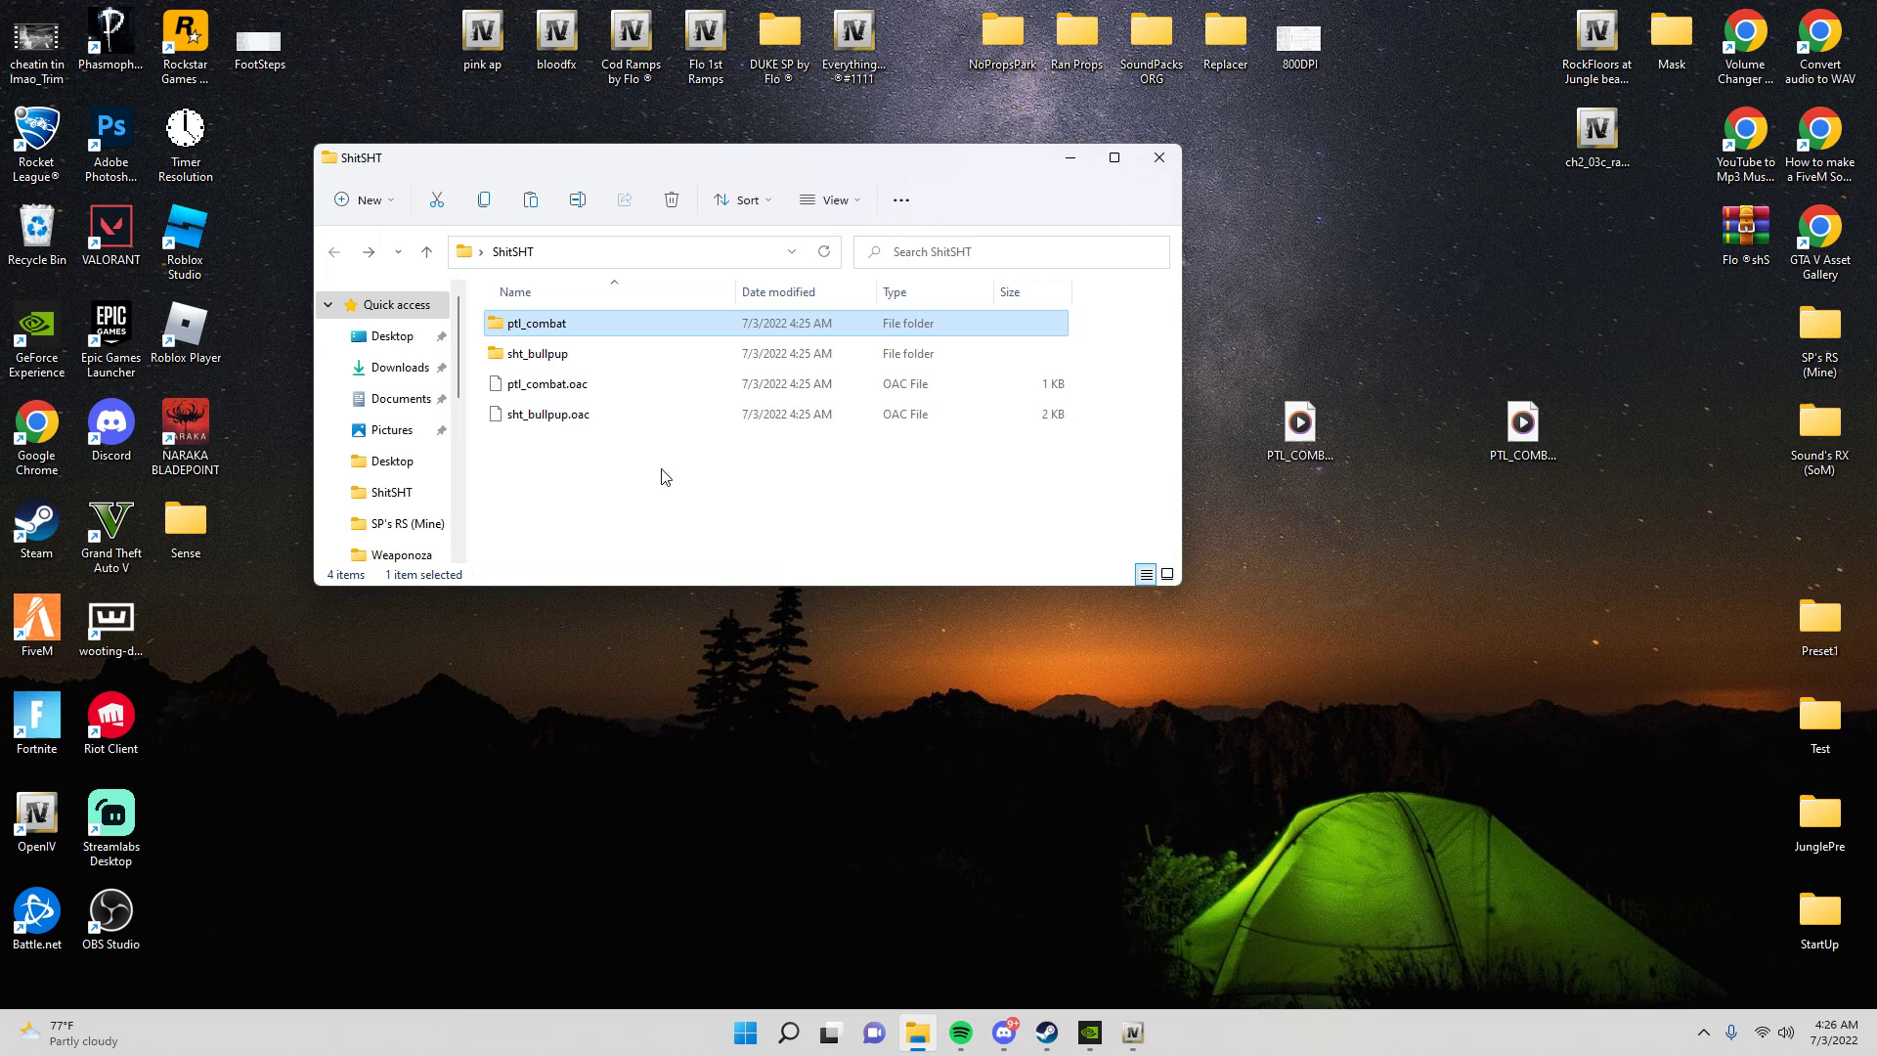
pyautogui.doubleClick(533, 354)
pyautogui.click(554, 454)
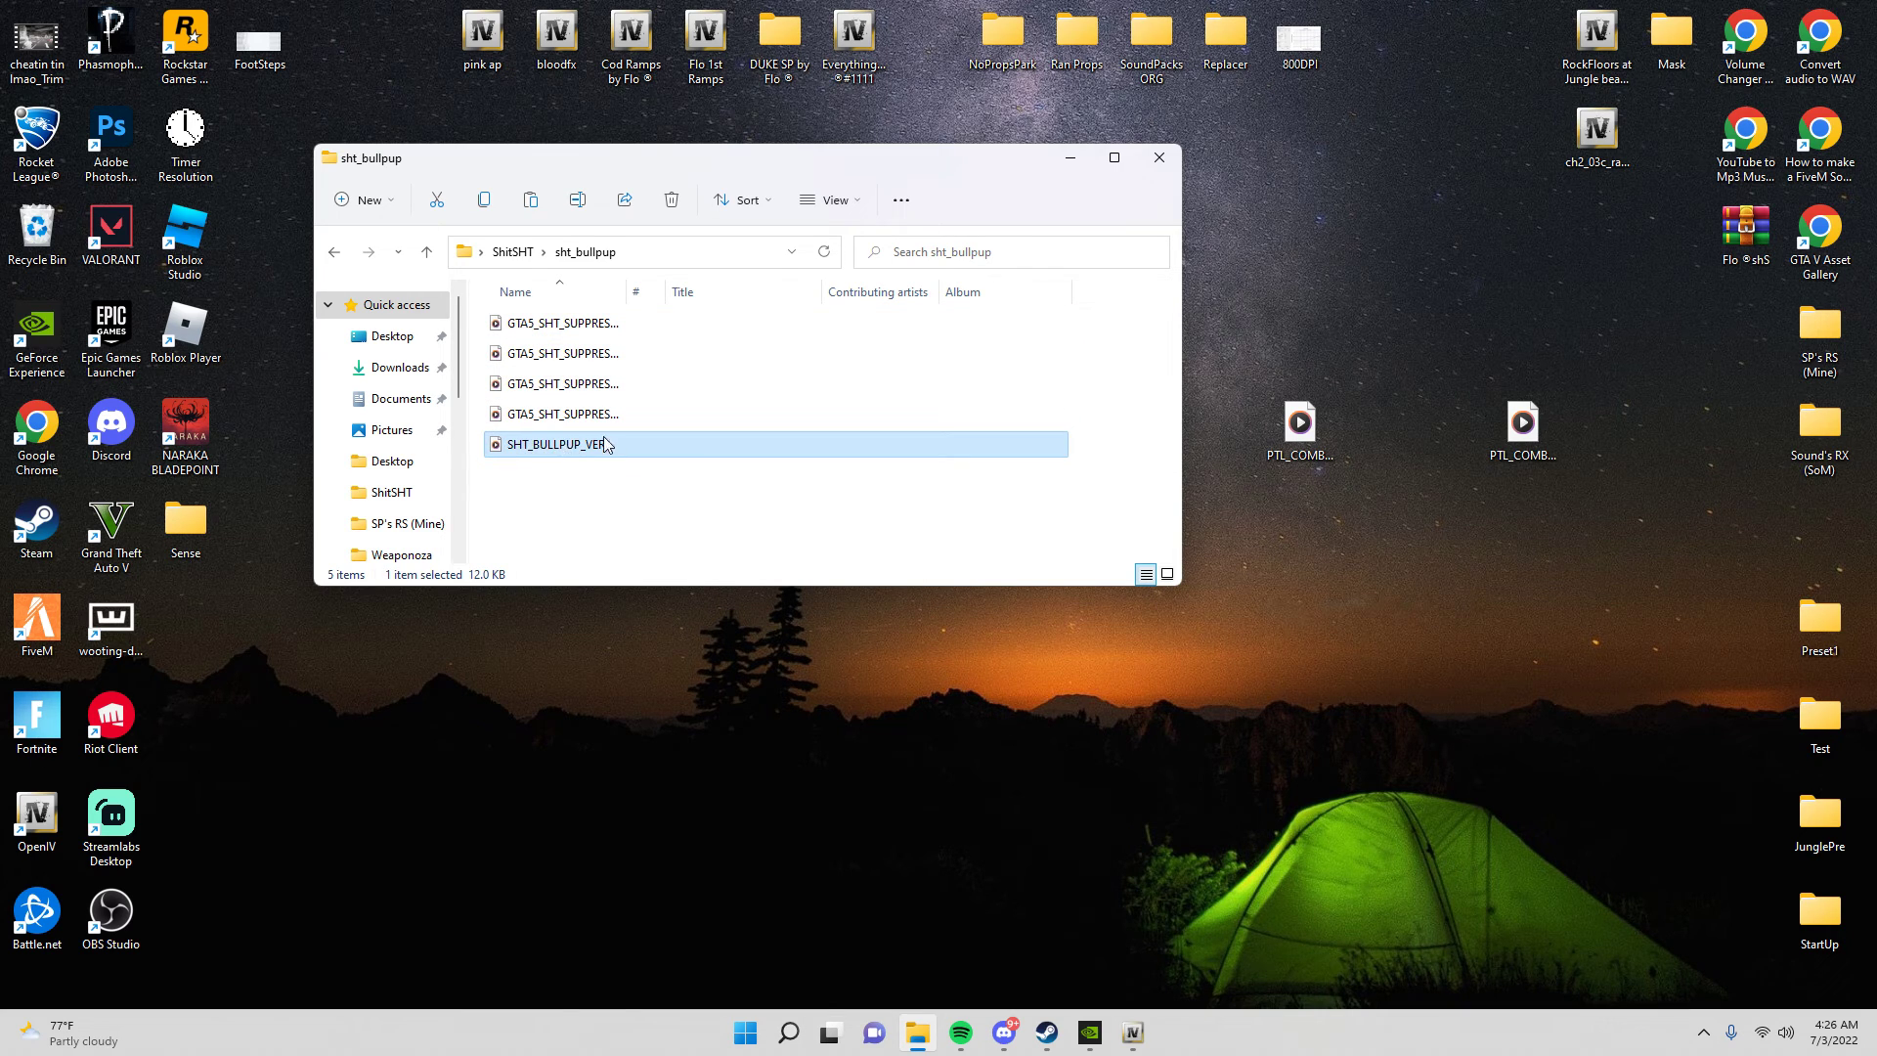
pyautogui.rightClick(572, 448)
pyautogui.click(643, 739)
pyautogui.click(672, 718)
pyautogui.hotkey('ctrl', 'c')
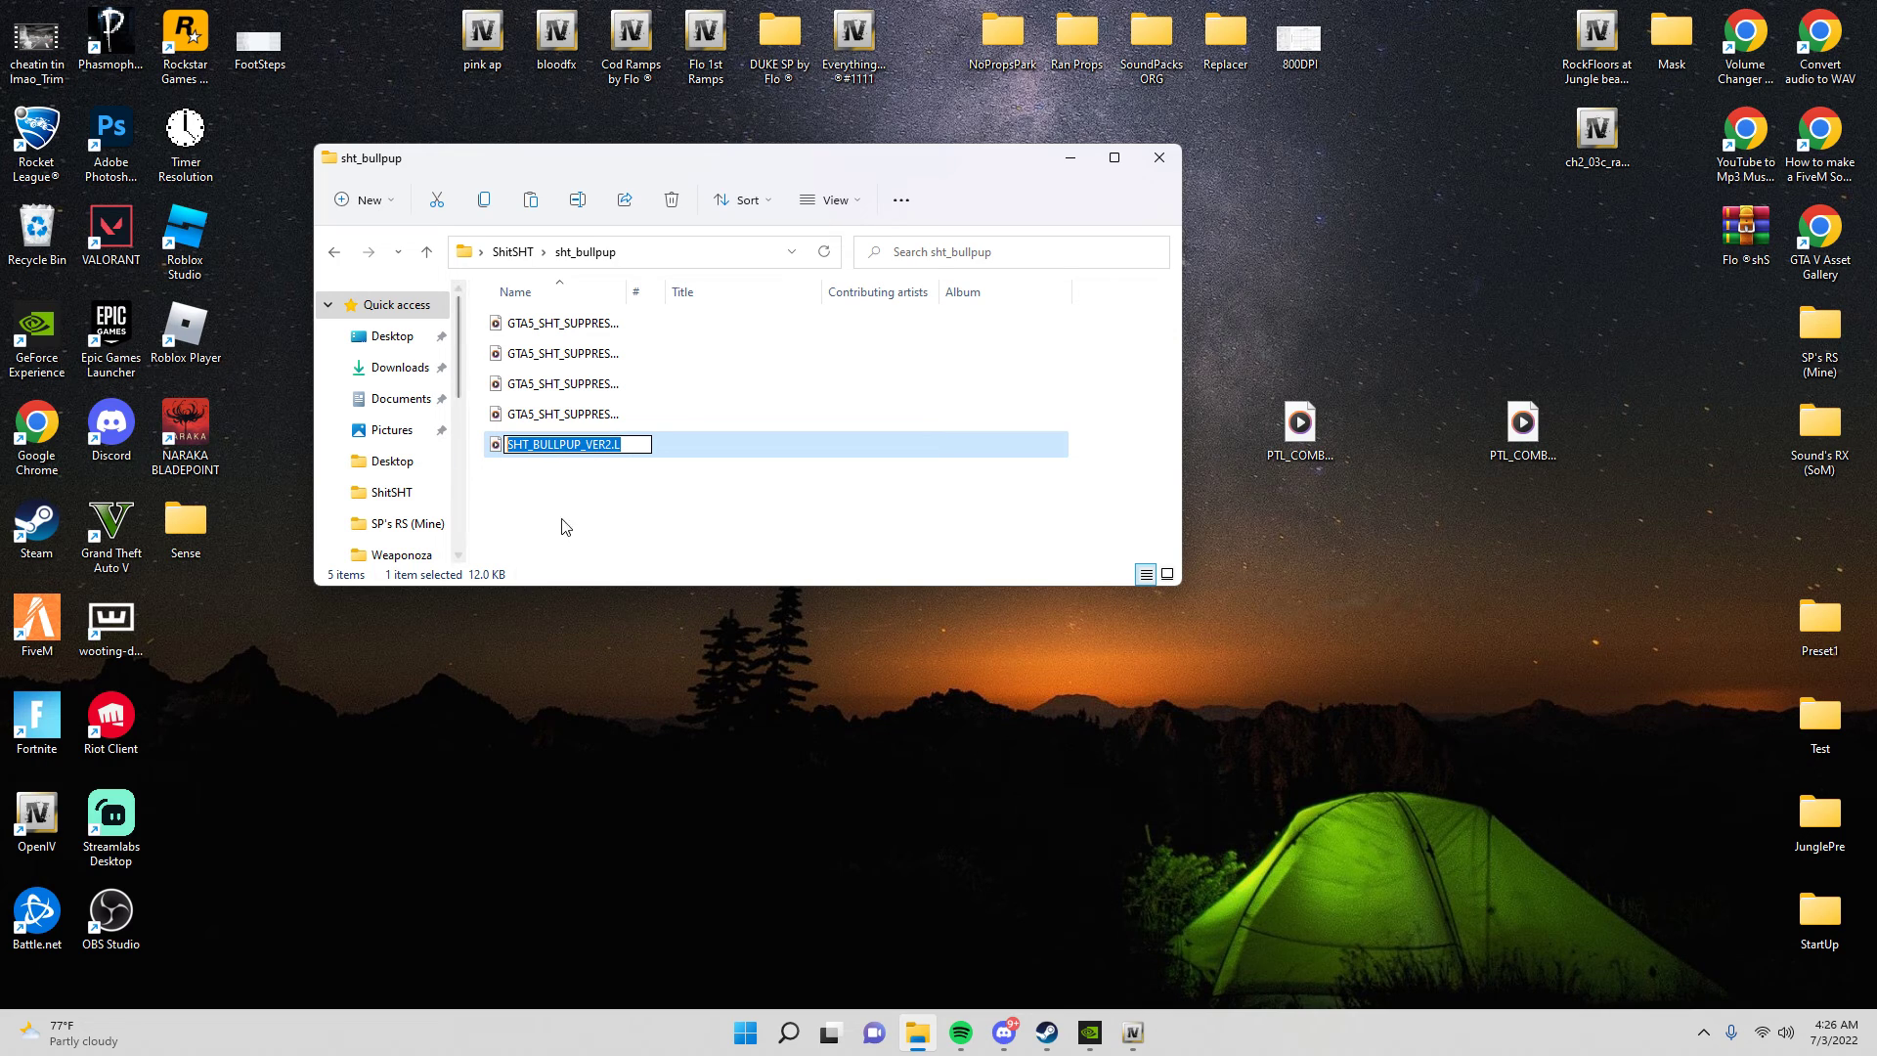
# Rename the desktop sound PTL_COMBAT_SHOT_VER3.R as SHT_BULLPUP_VER2.L using the copied file name.
pyautogui.click(1395, 518)
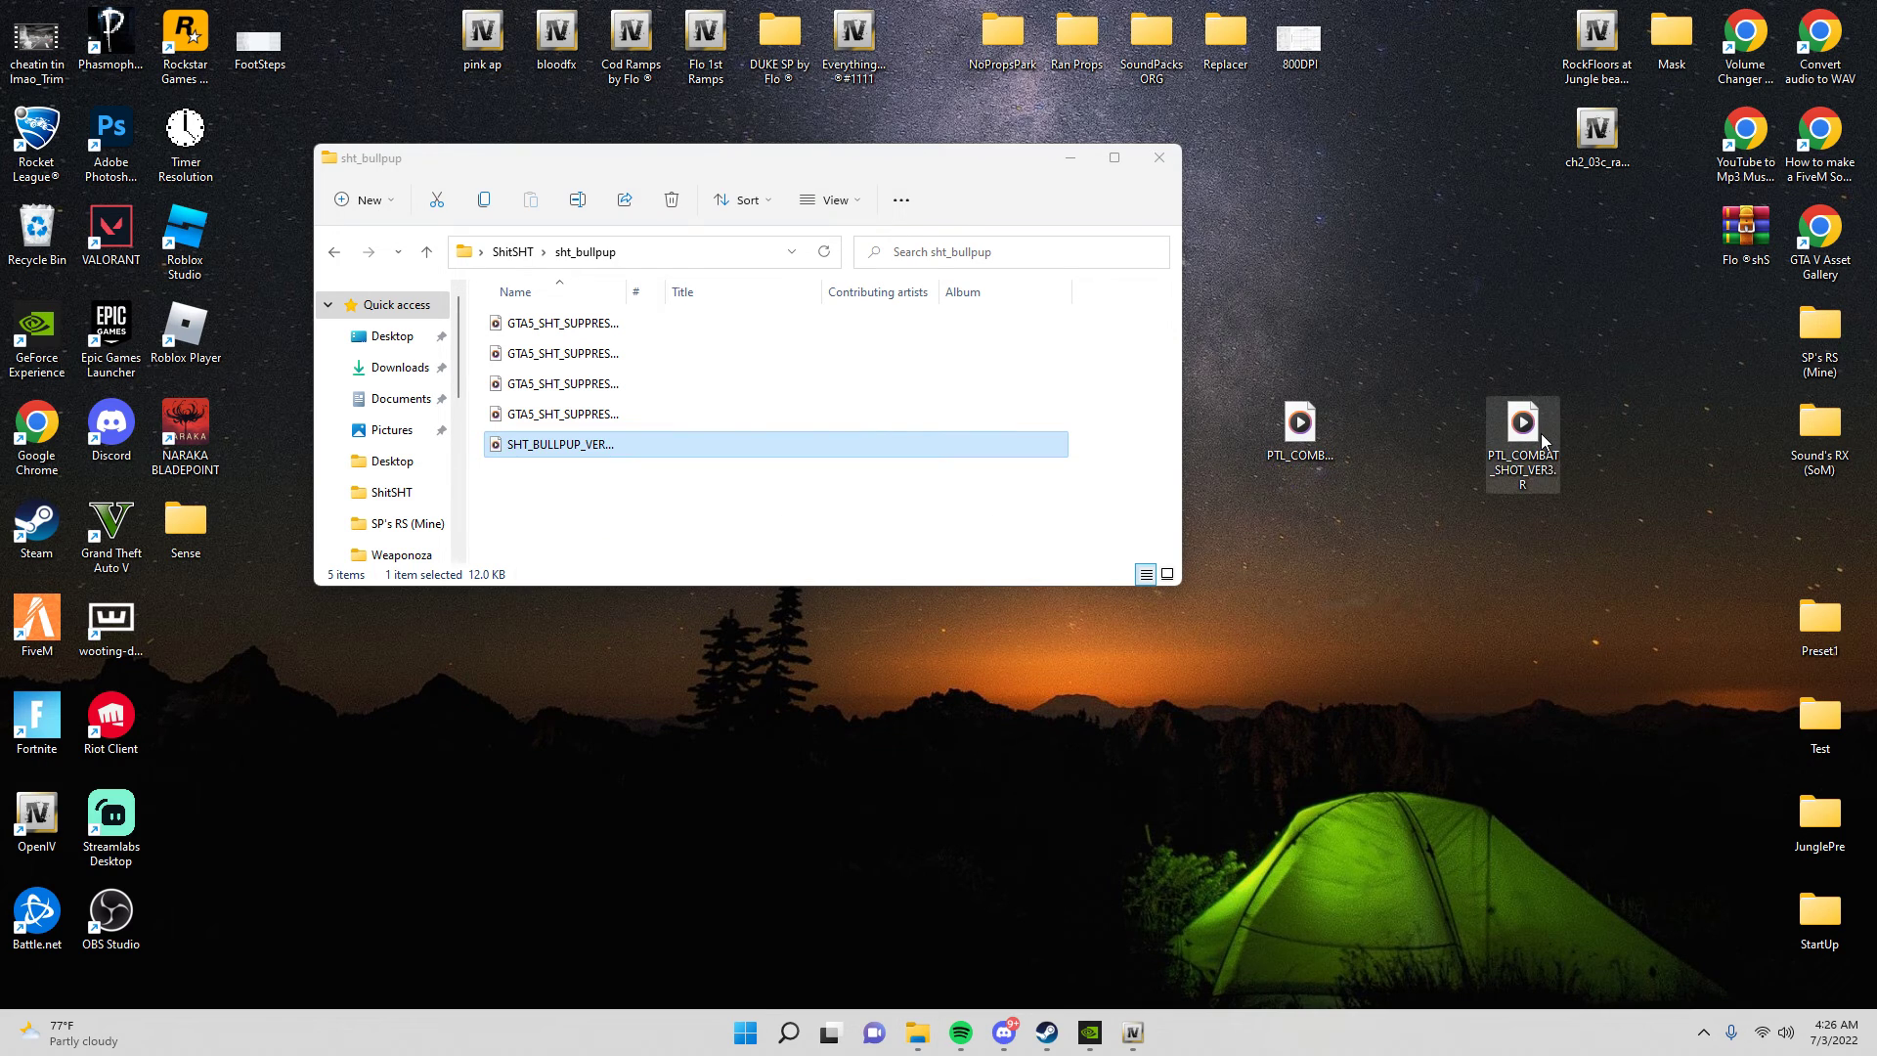
pyautogui.rightClick(1517, 427)
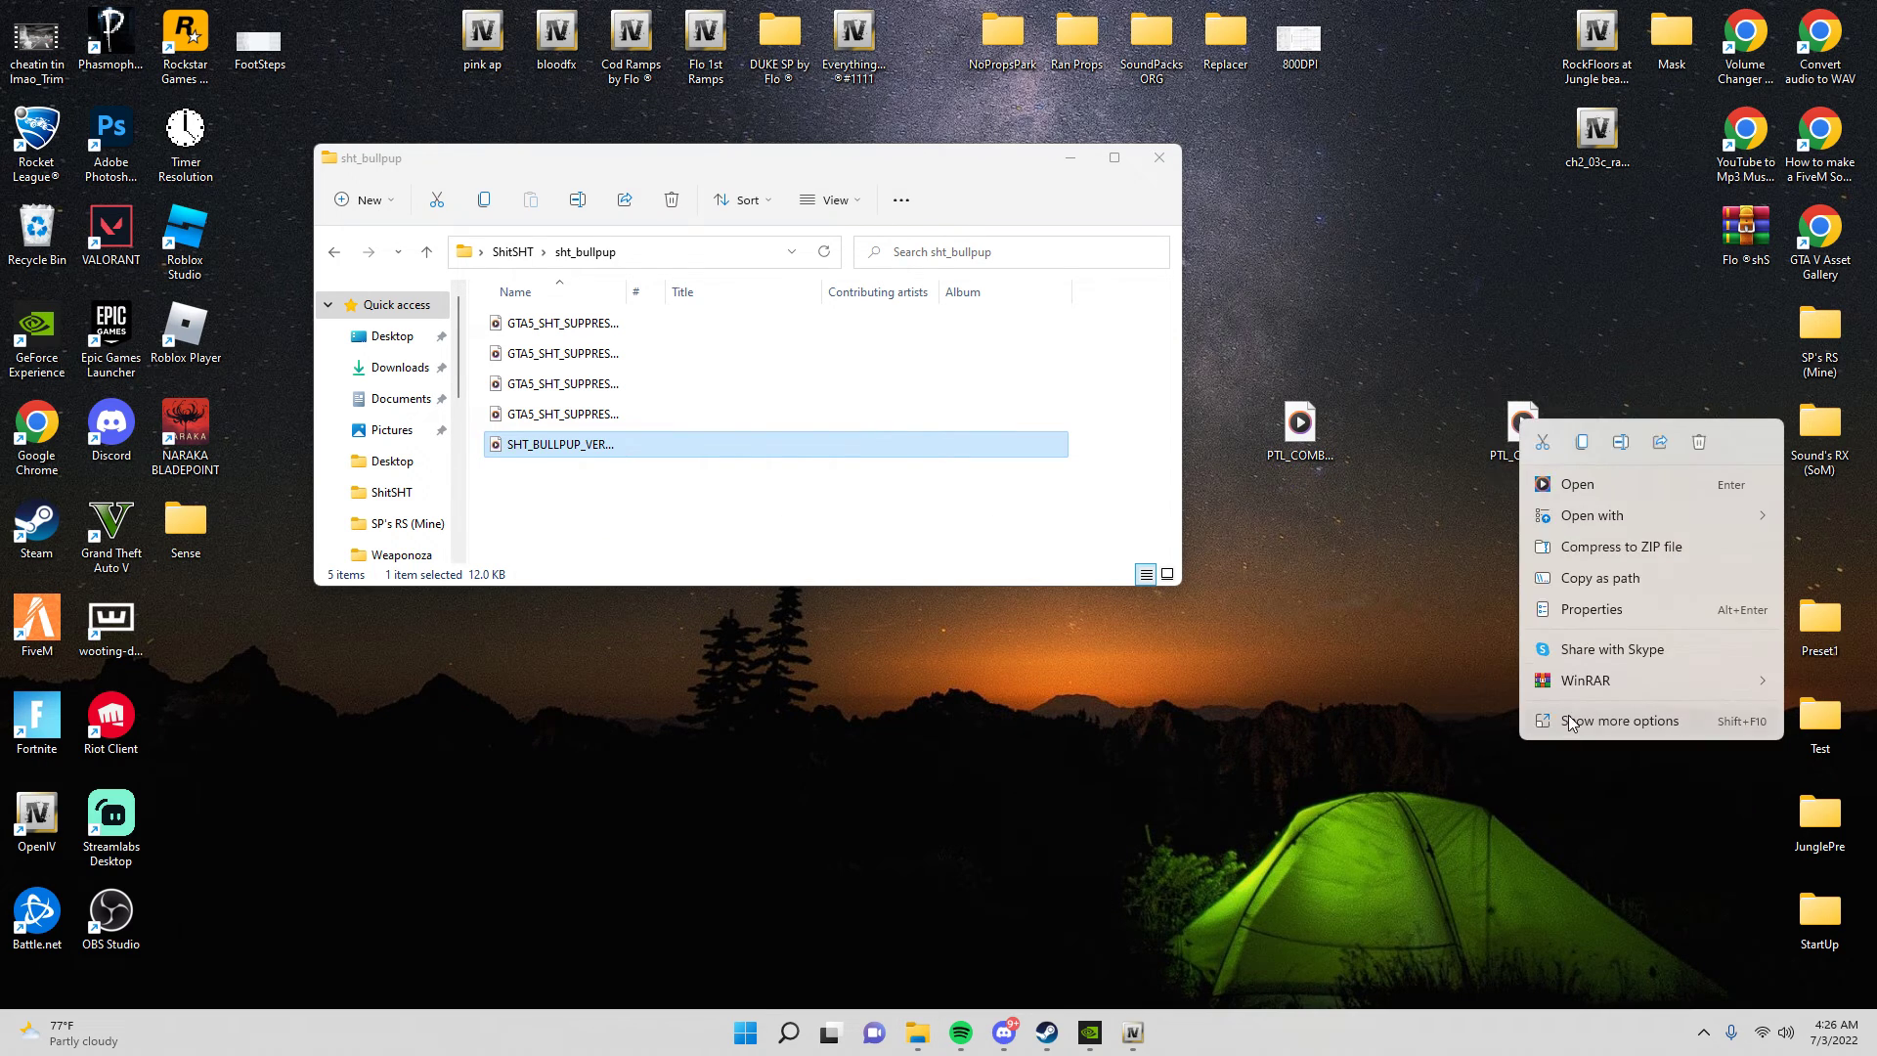
pyautogui.click(1574, 751)
pyautogui.click(1588, 669)
pyautogui.hotkey('ctrl', 'v')
pyautogui.press('Return')
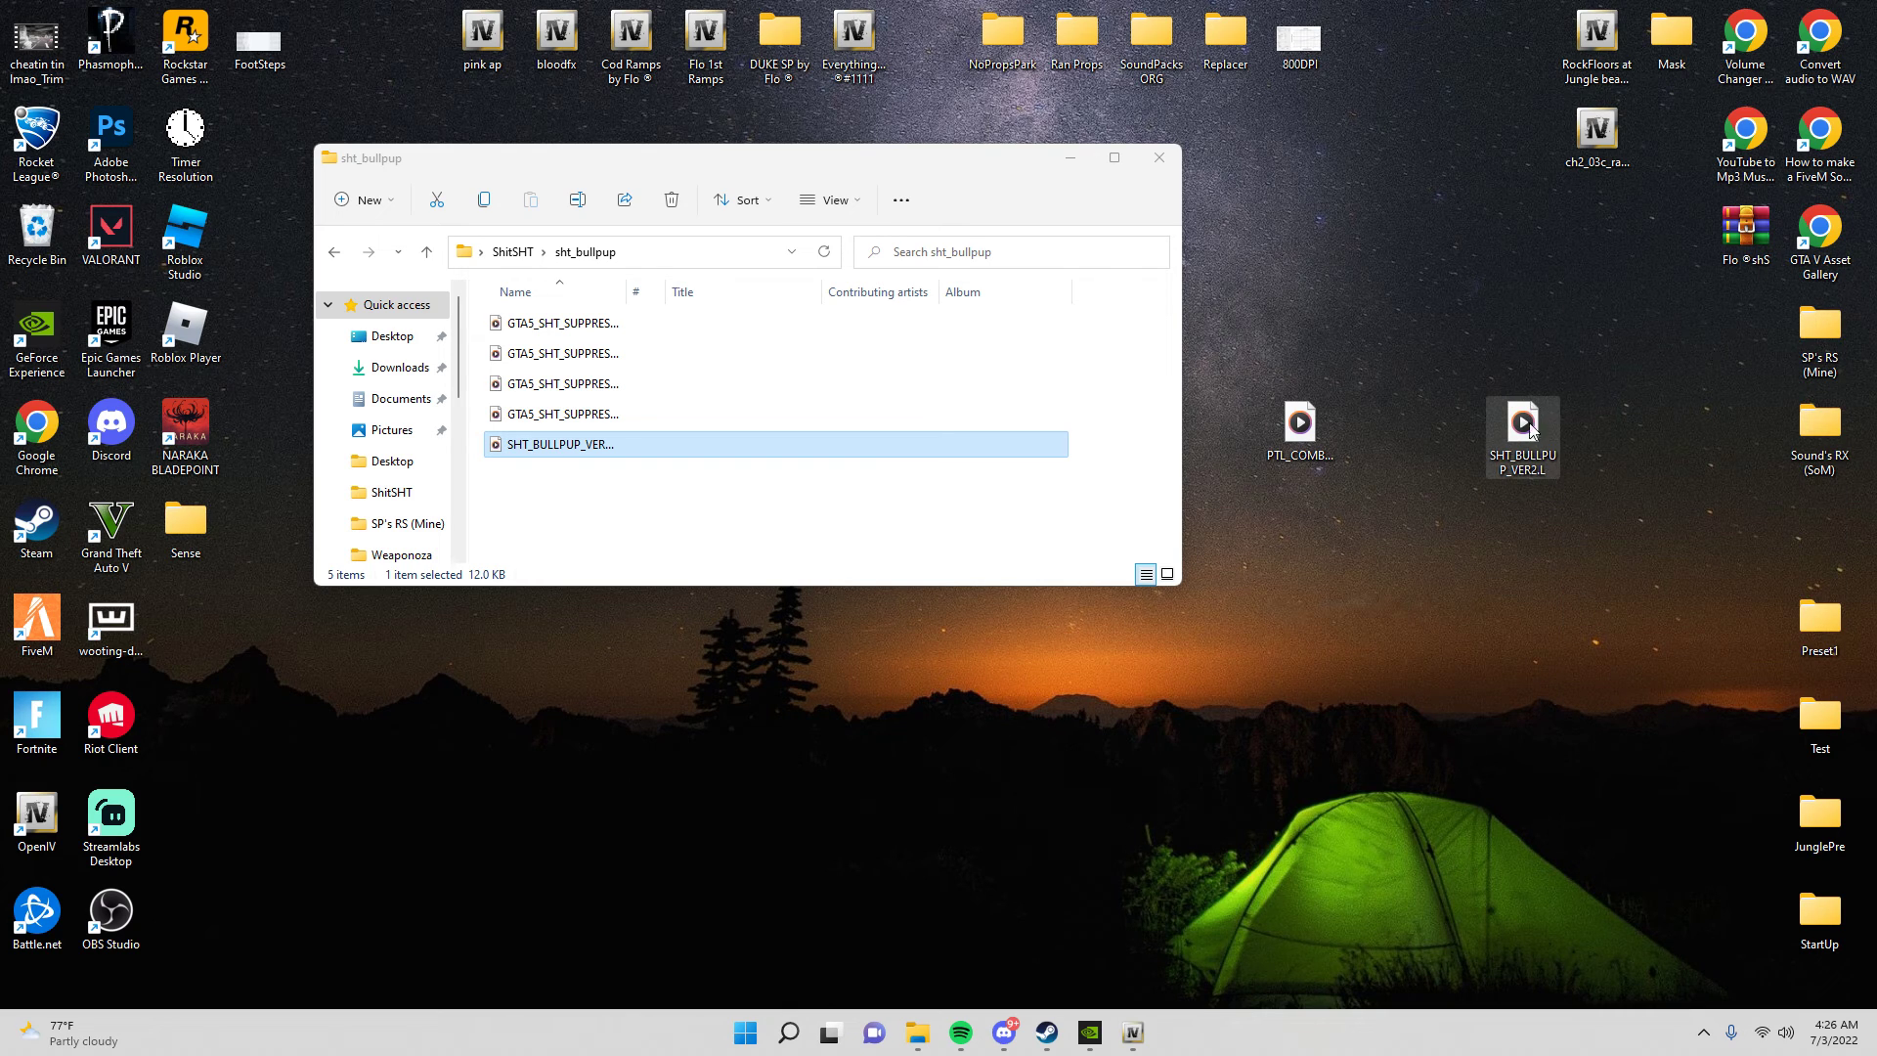
# Copy the renamed sound into the sht_bullpup folder, replacing the existing file, and put the ShitSHT window away.
pyautogui.hotkey('ctrl', 'c')
pyautogui.click(805, 507)
pyautogui.hotkey('ctrl', 'v')
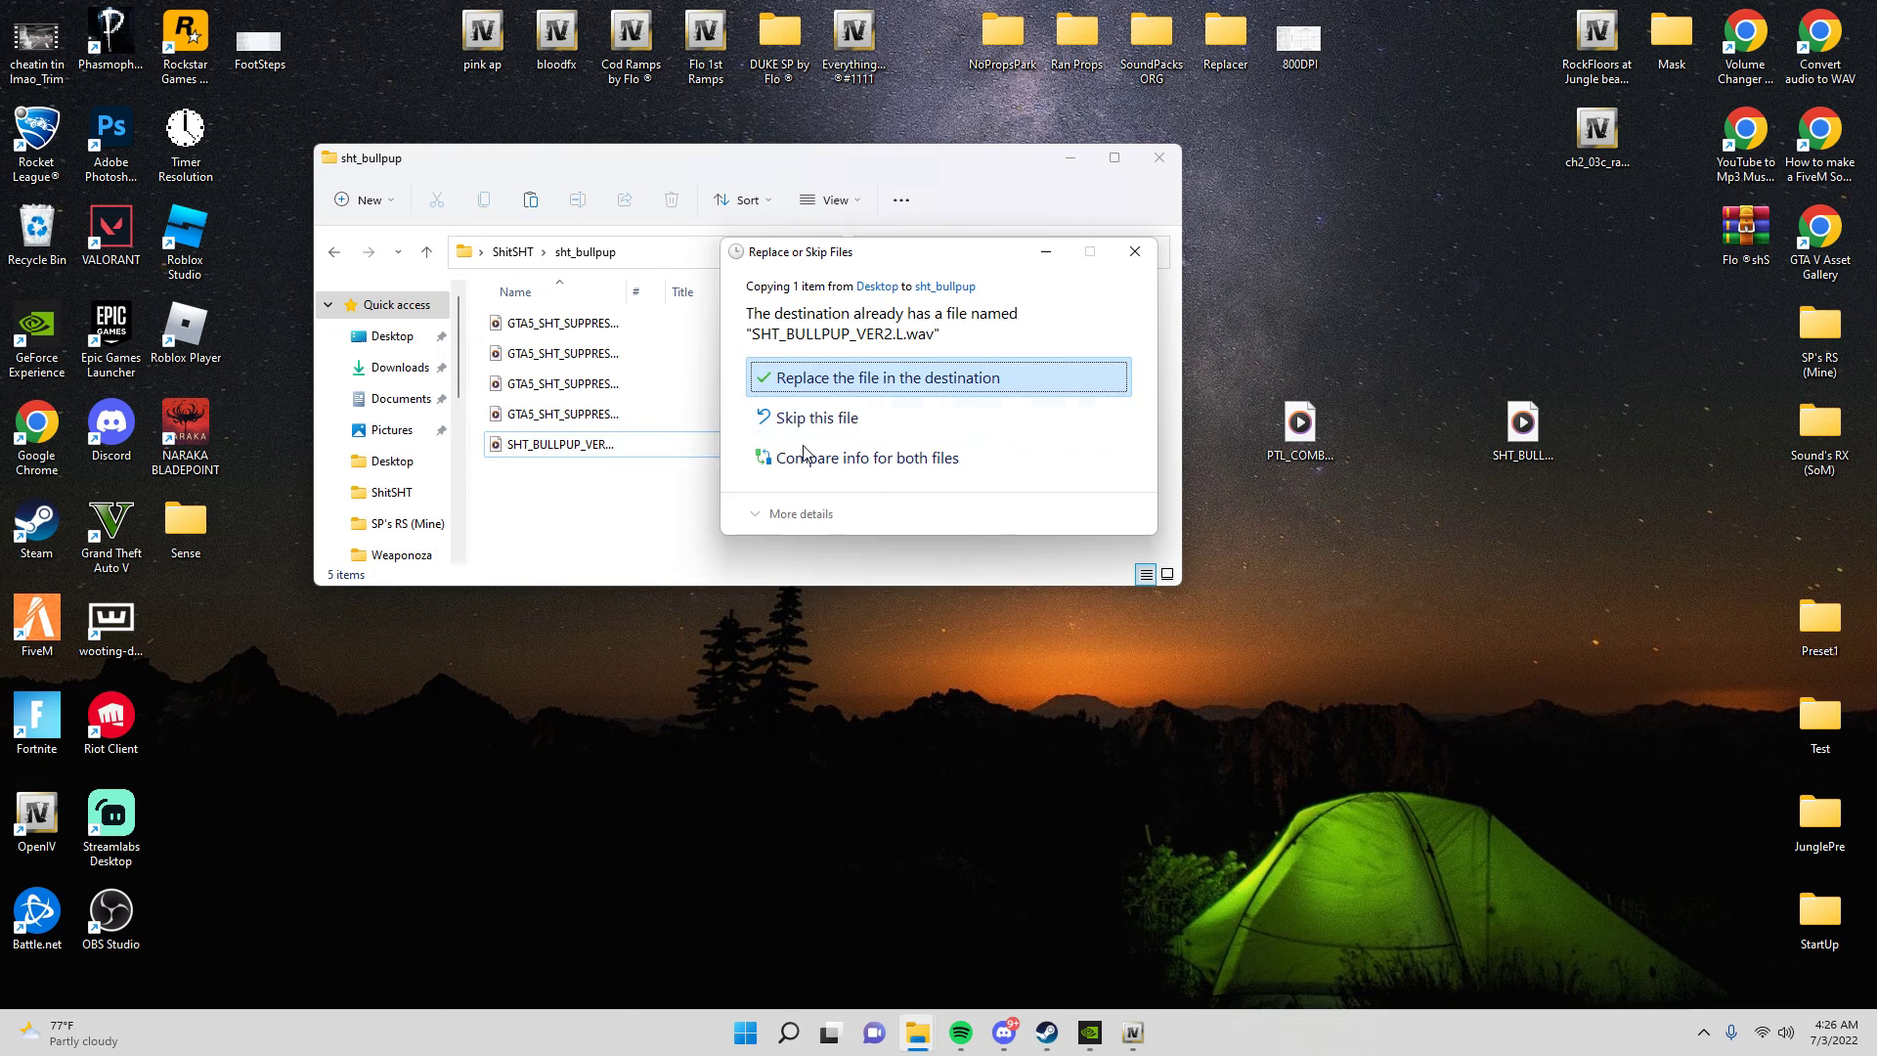
pyautogui.click(839, 377)
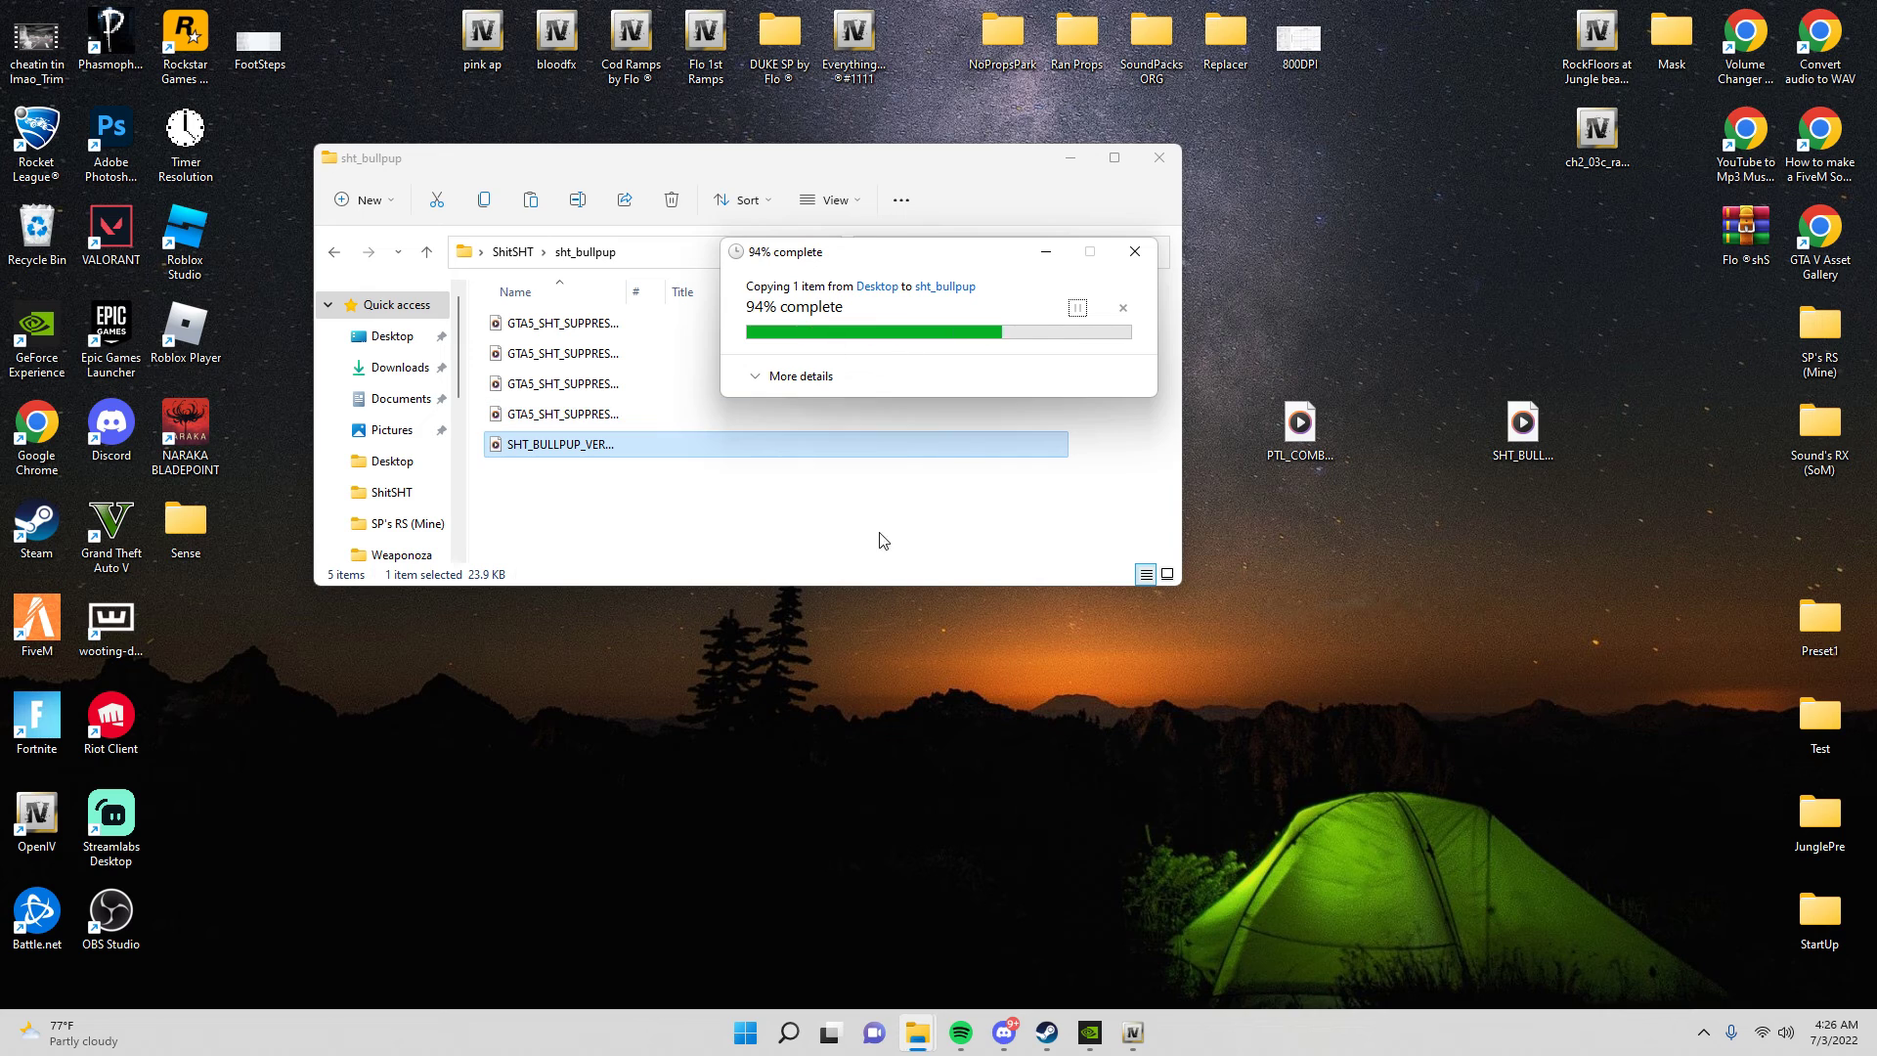
pyautogui.press('BackSpace')
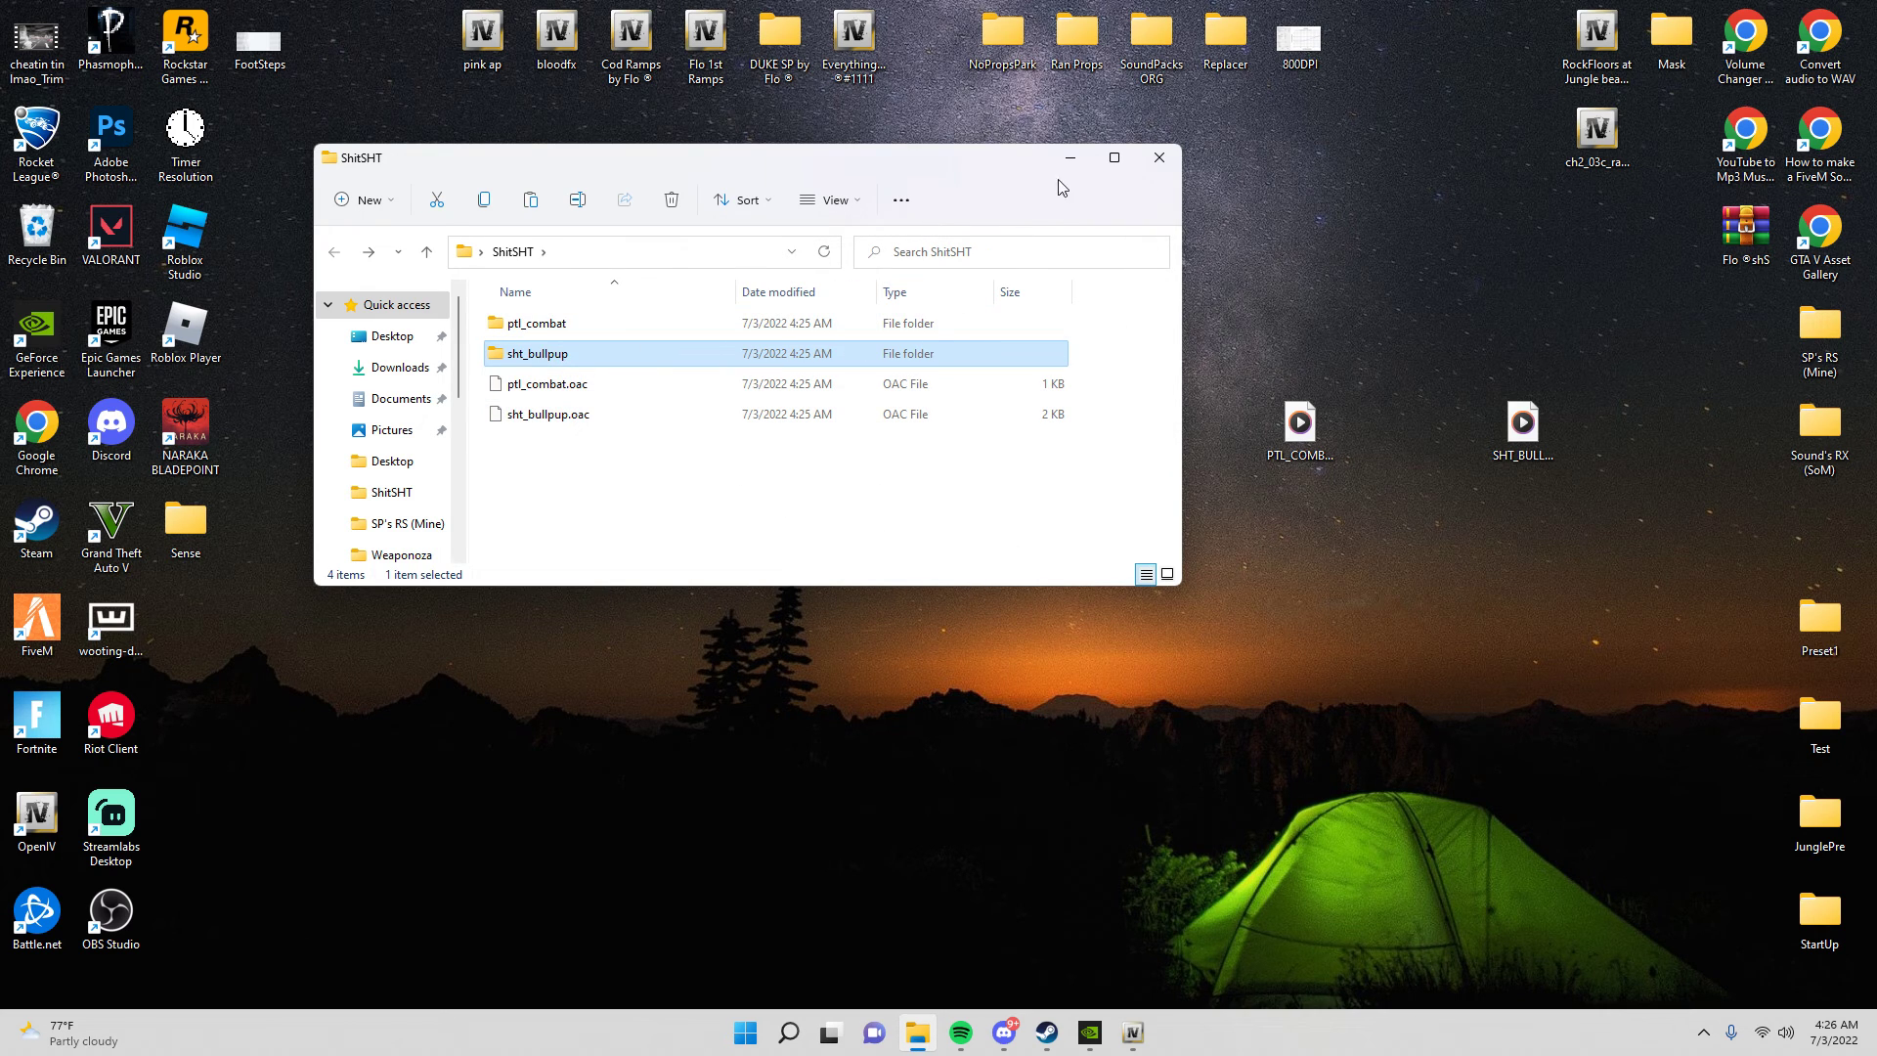
pyautogui.click(1085, 153)
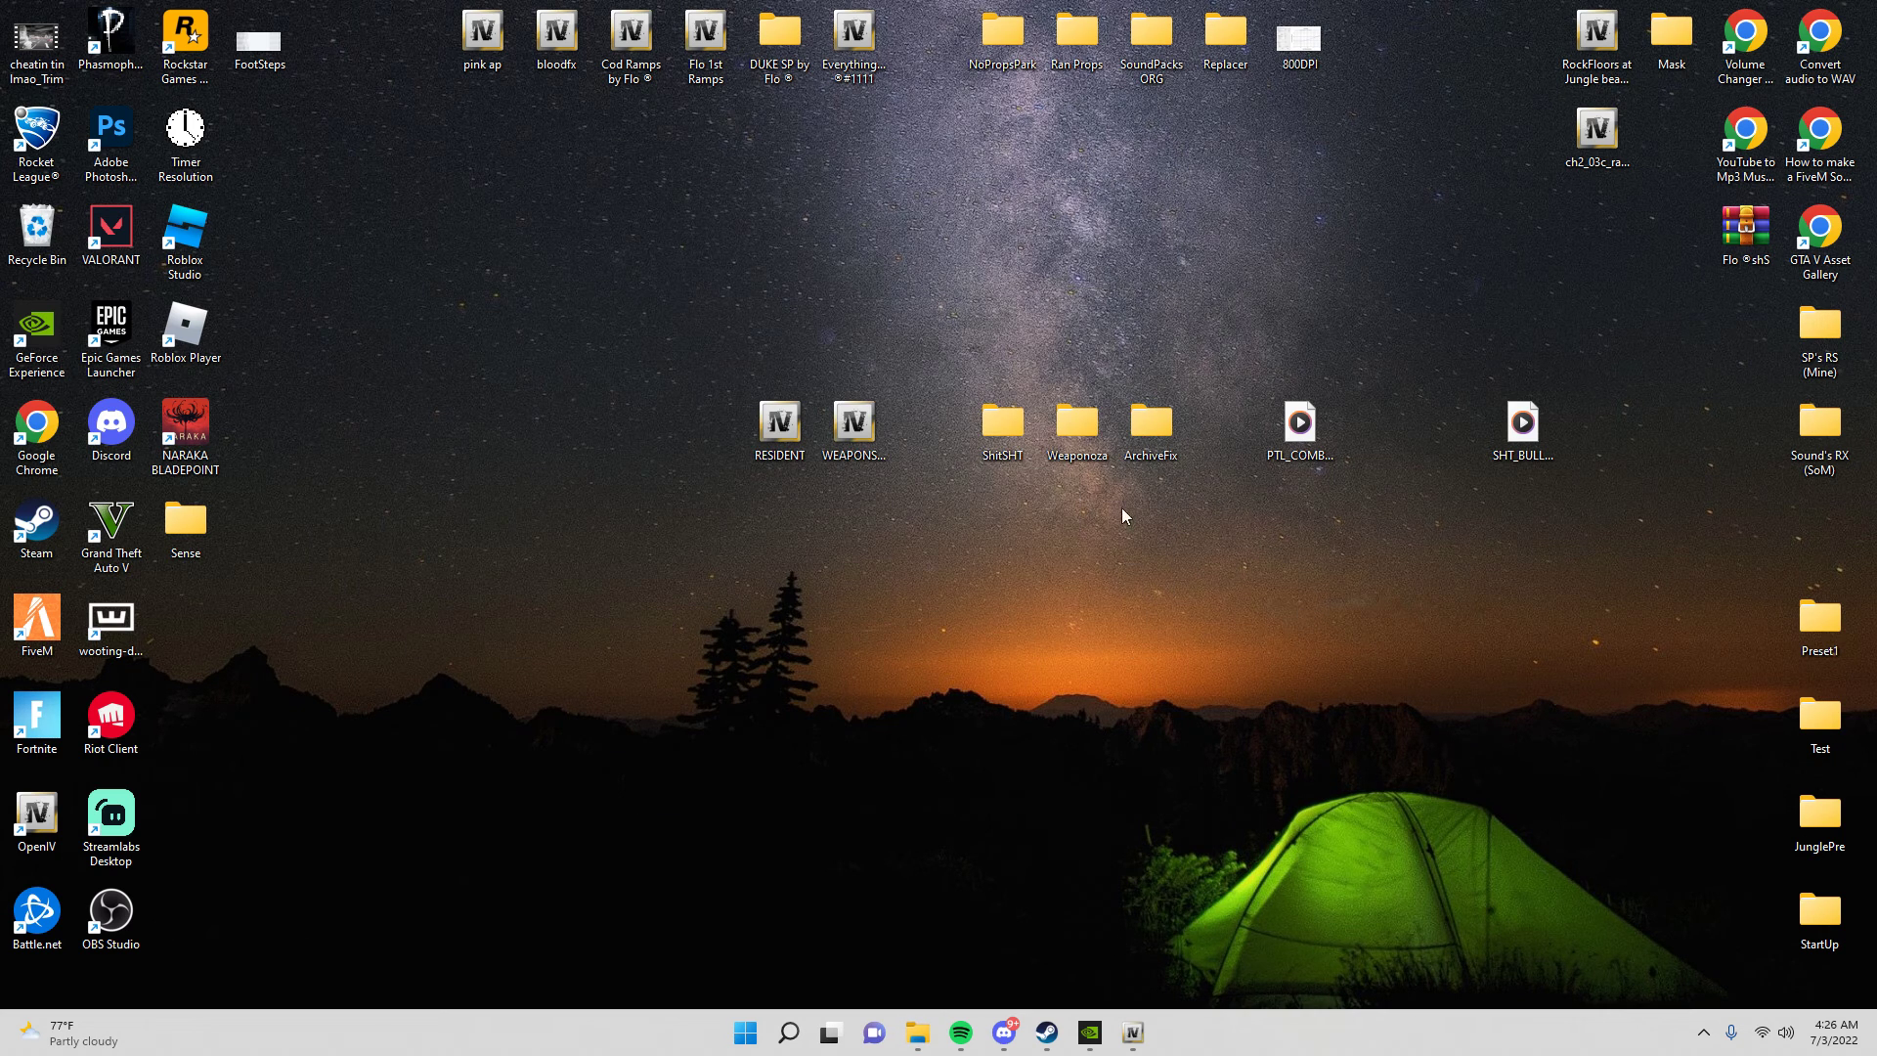
# Find PTL_COMBAT_SHOT_VER3.R in the weapons folder inside Weaponoza and copy its file name.
pyautogui.doubleClick(1081, 430)
pyautogui.doubleClick(614, 352)
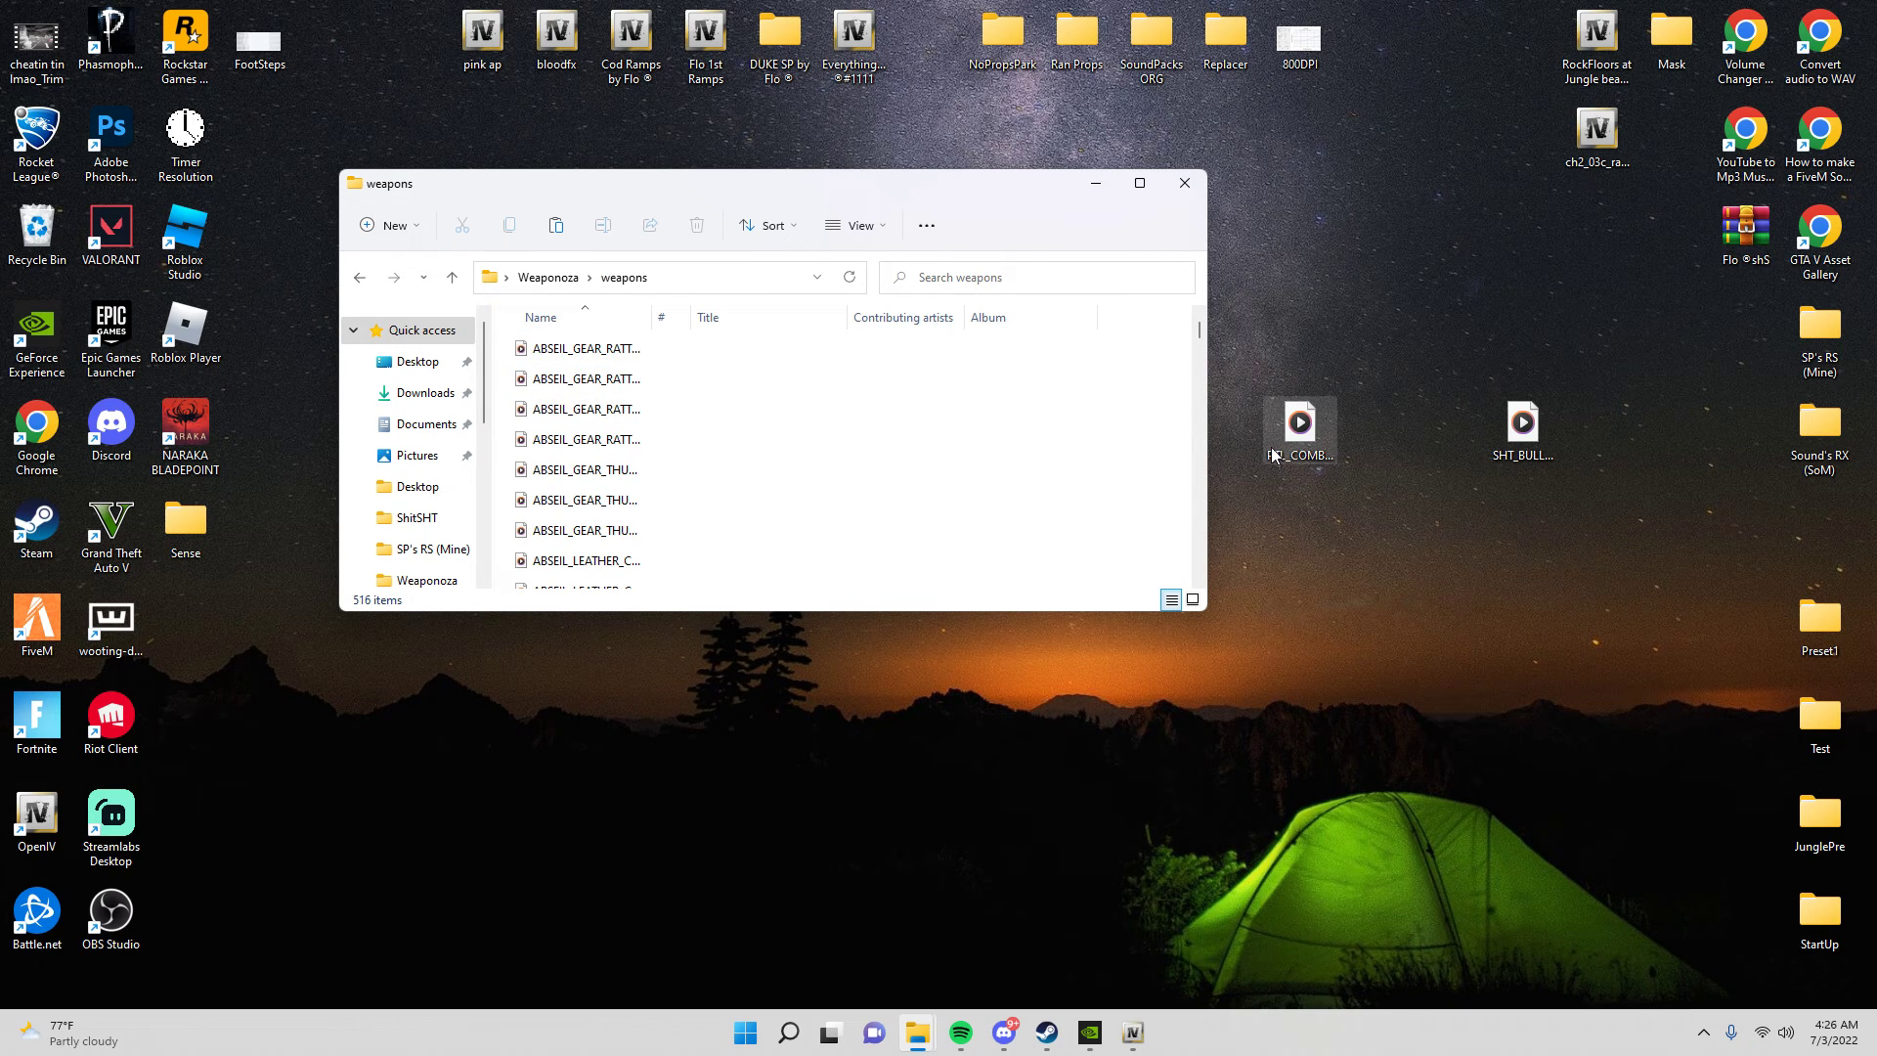
pyautogui.click(652, 383)
pyautogui.press('p')
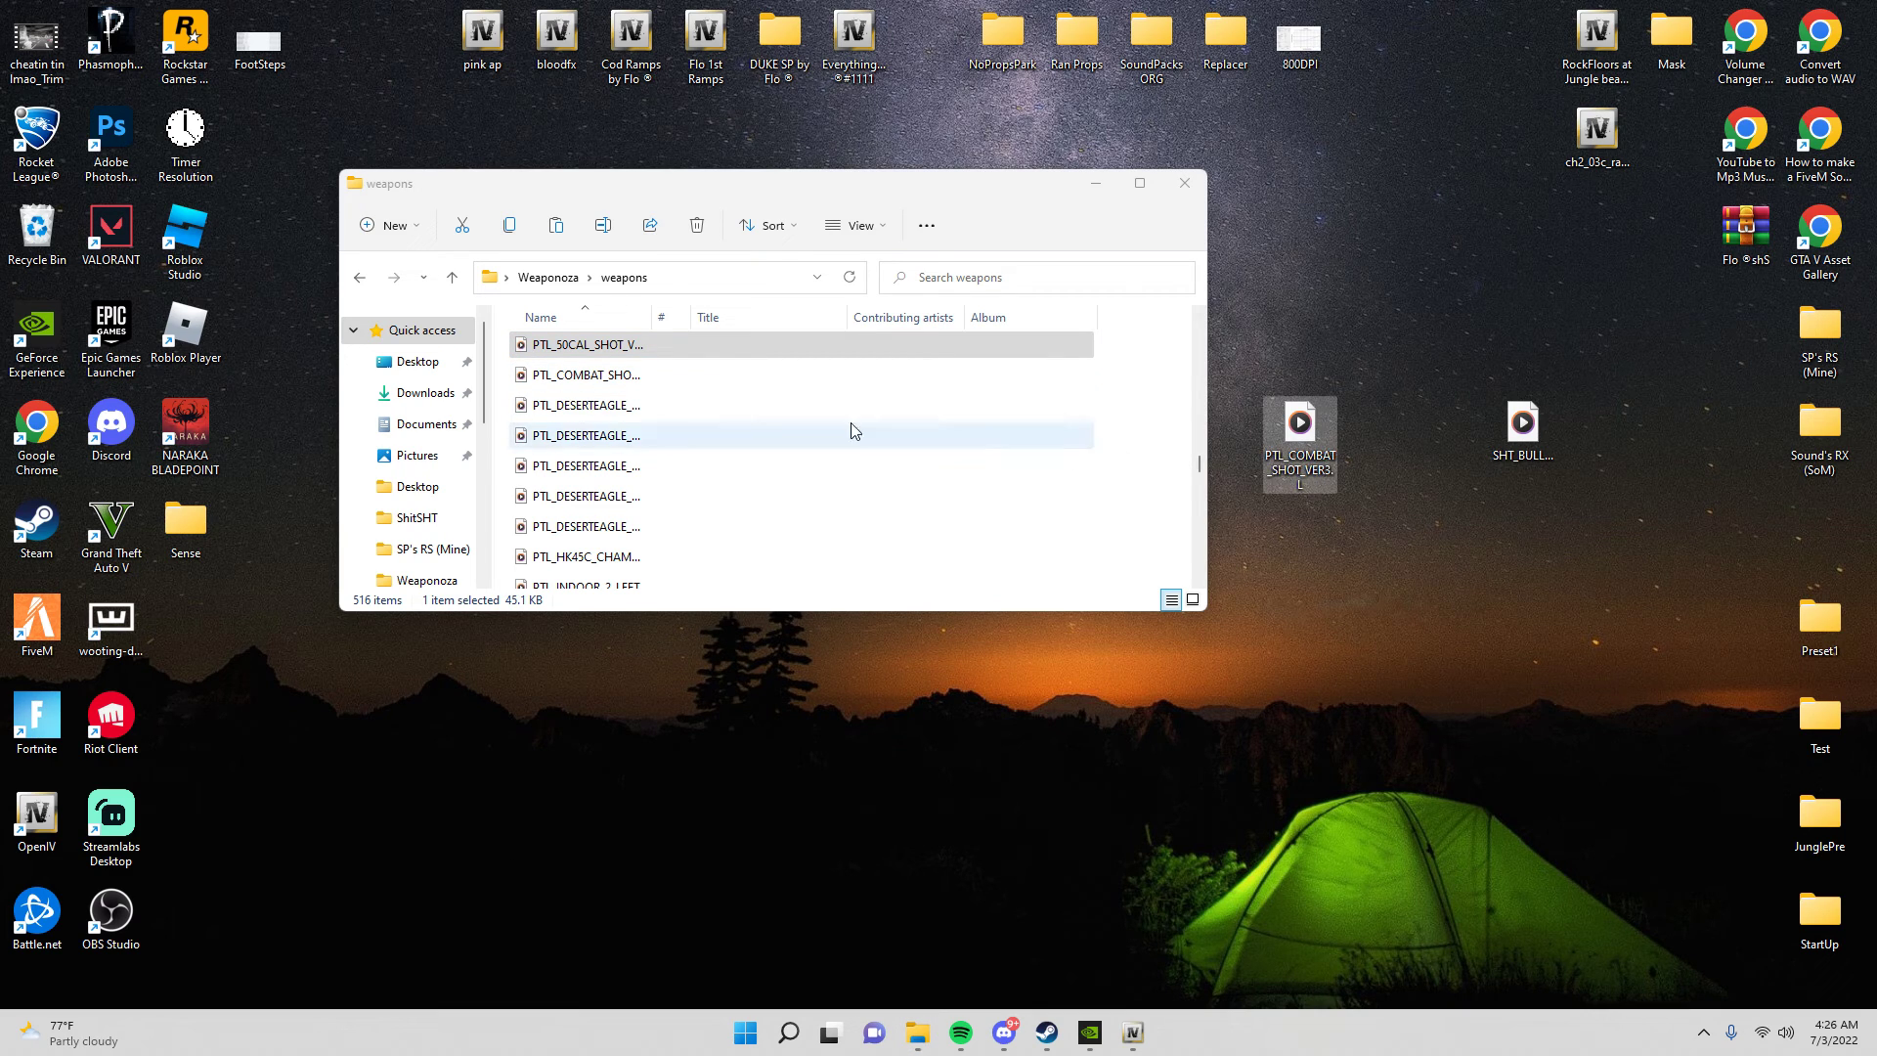
pyautogui.click(574, 376)
pyautogui.rightClick(574, 376)
pyautogui.click(689, 667)
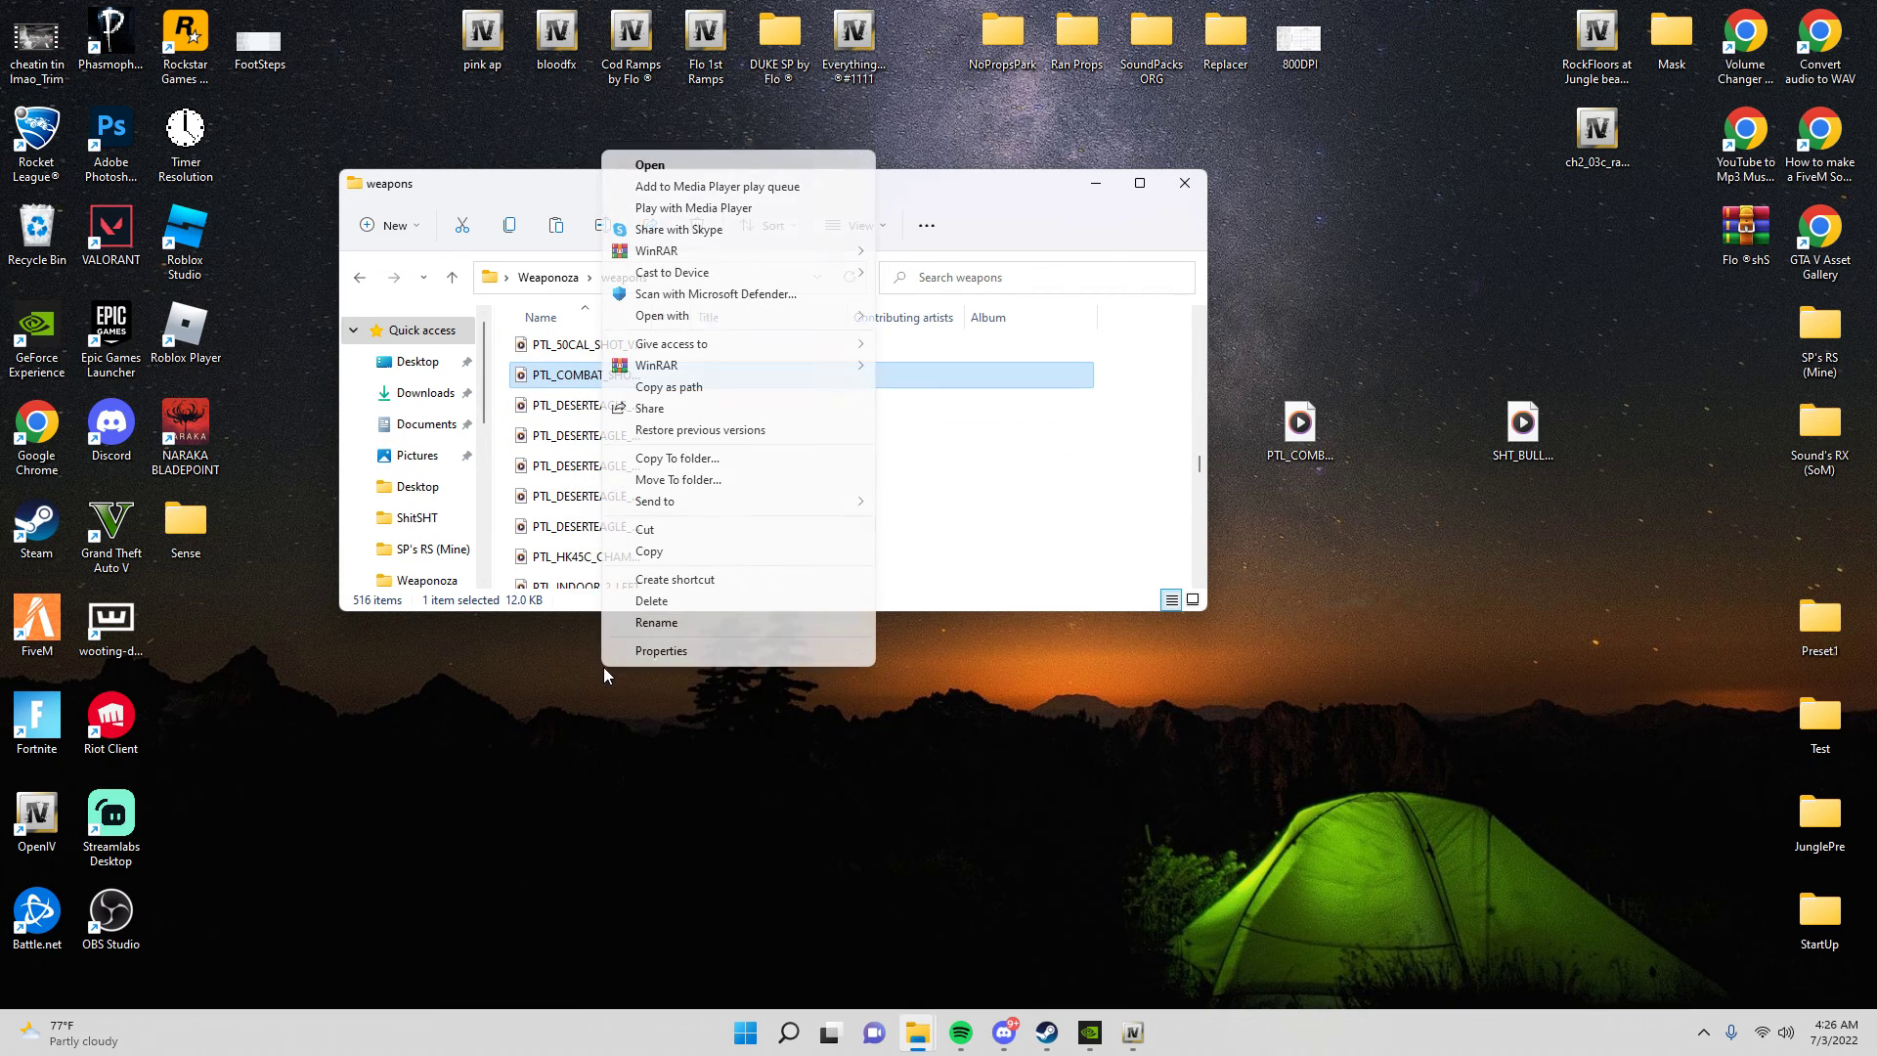
pyautogui.click(643, 623)
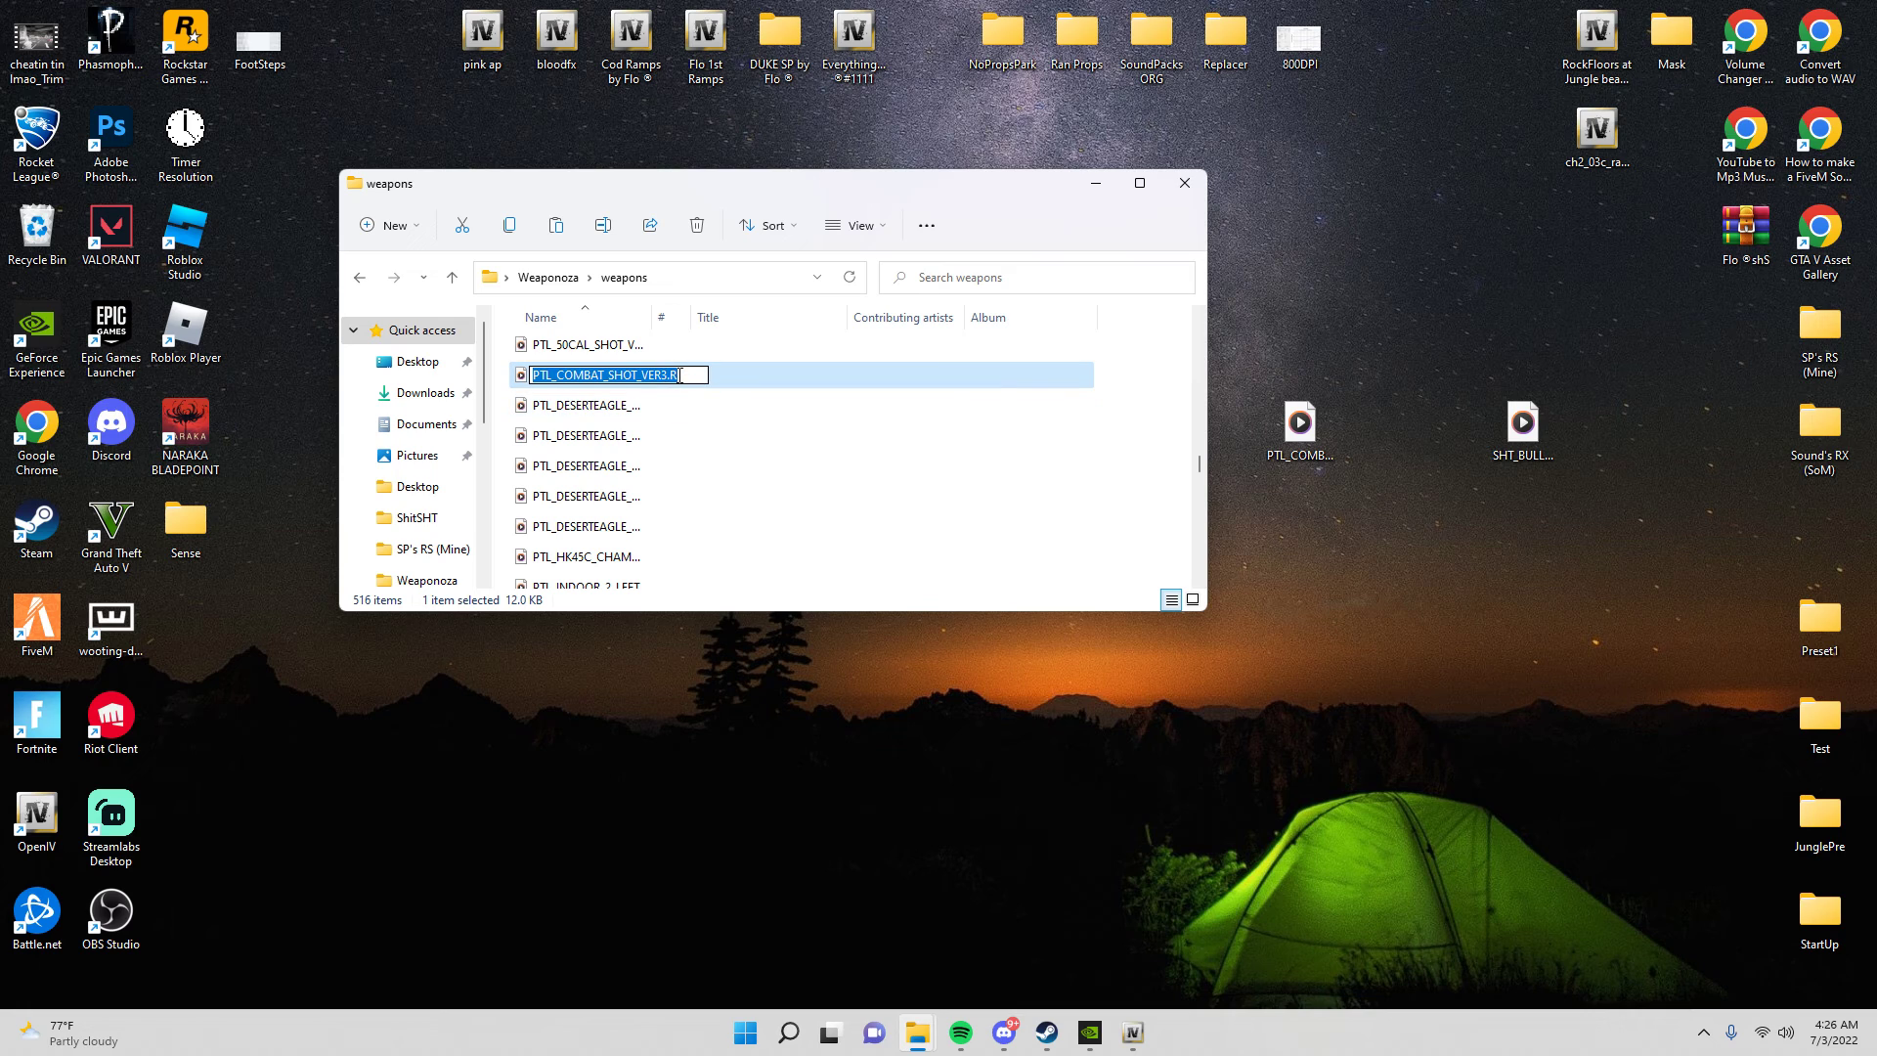
# Rename the desktop pistol sound as PTL_COMBAT_SHOT_VER3.R and copy it into the weapons folder, replacing the existing file.
pyautogui.click(1300, 425)
pyautogui.rightClick(1306, 440)
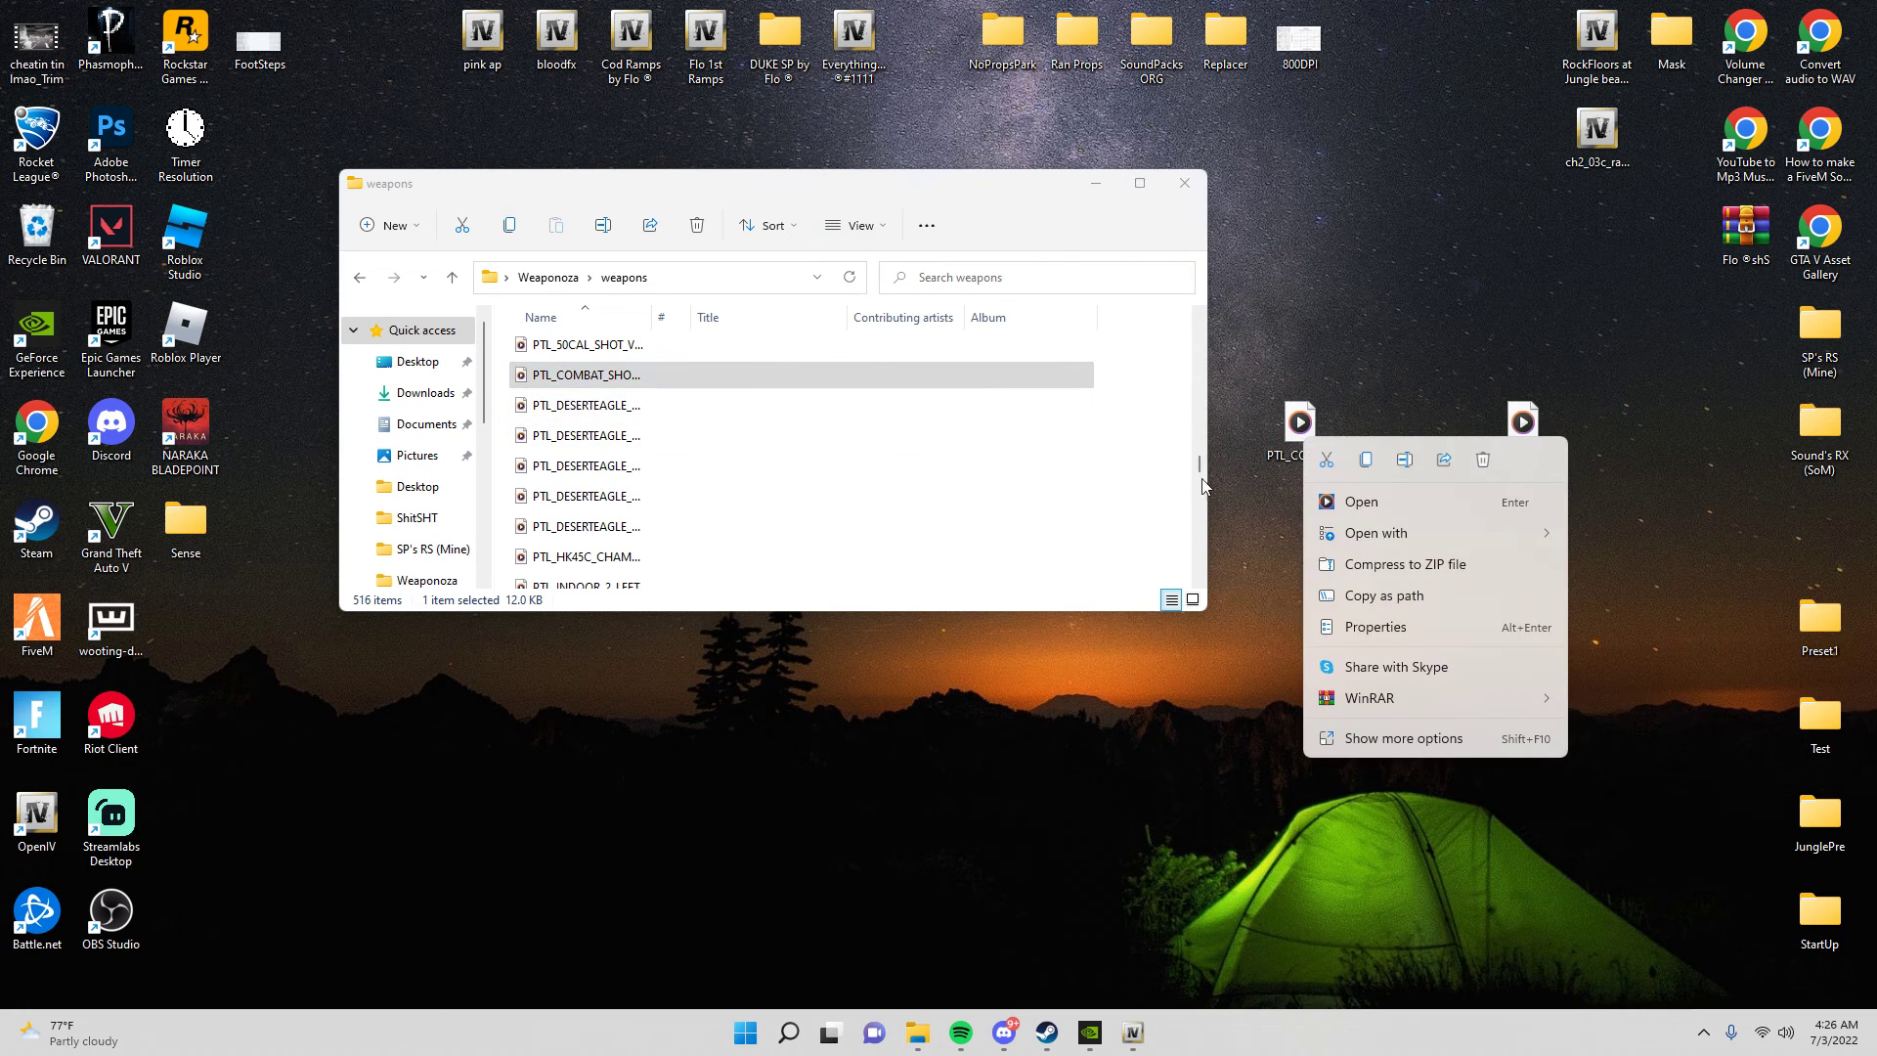
pyautogui.click(1349, 739)
pyautogui.click(1388, 819)
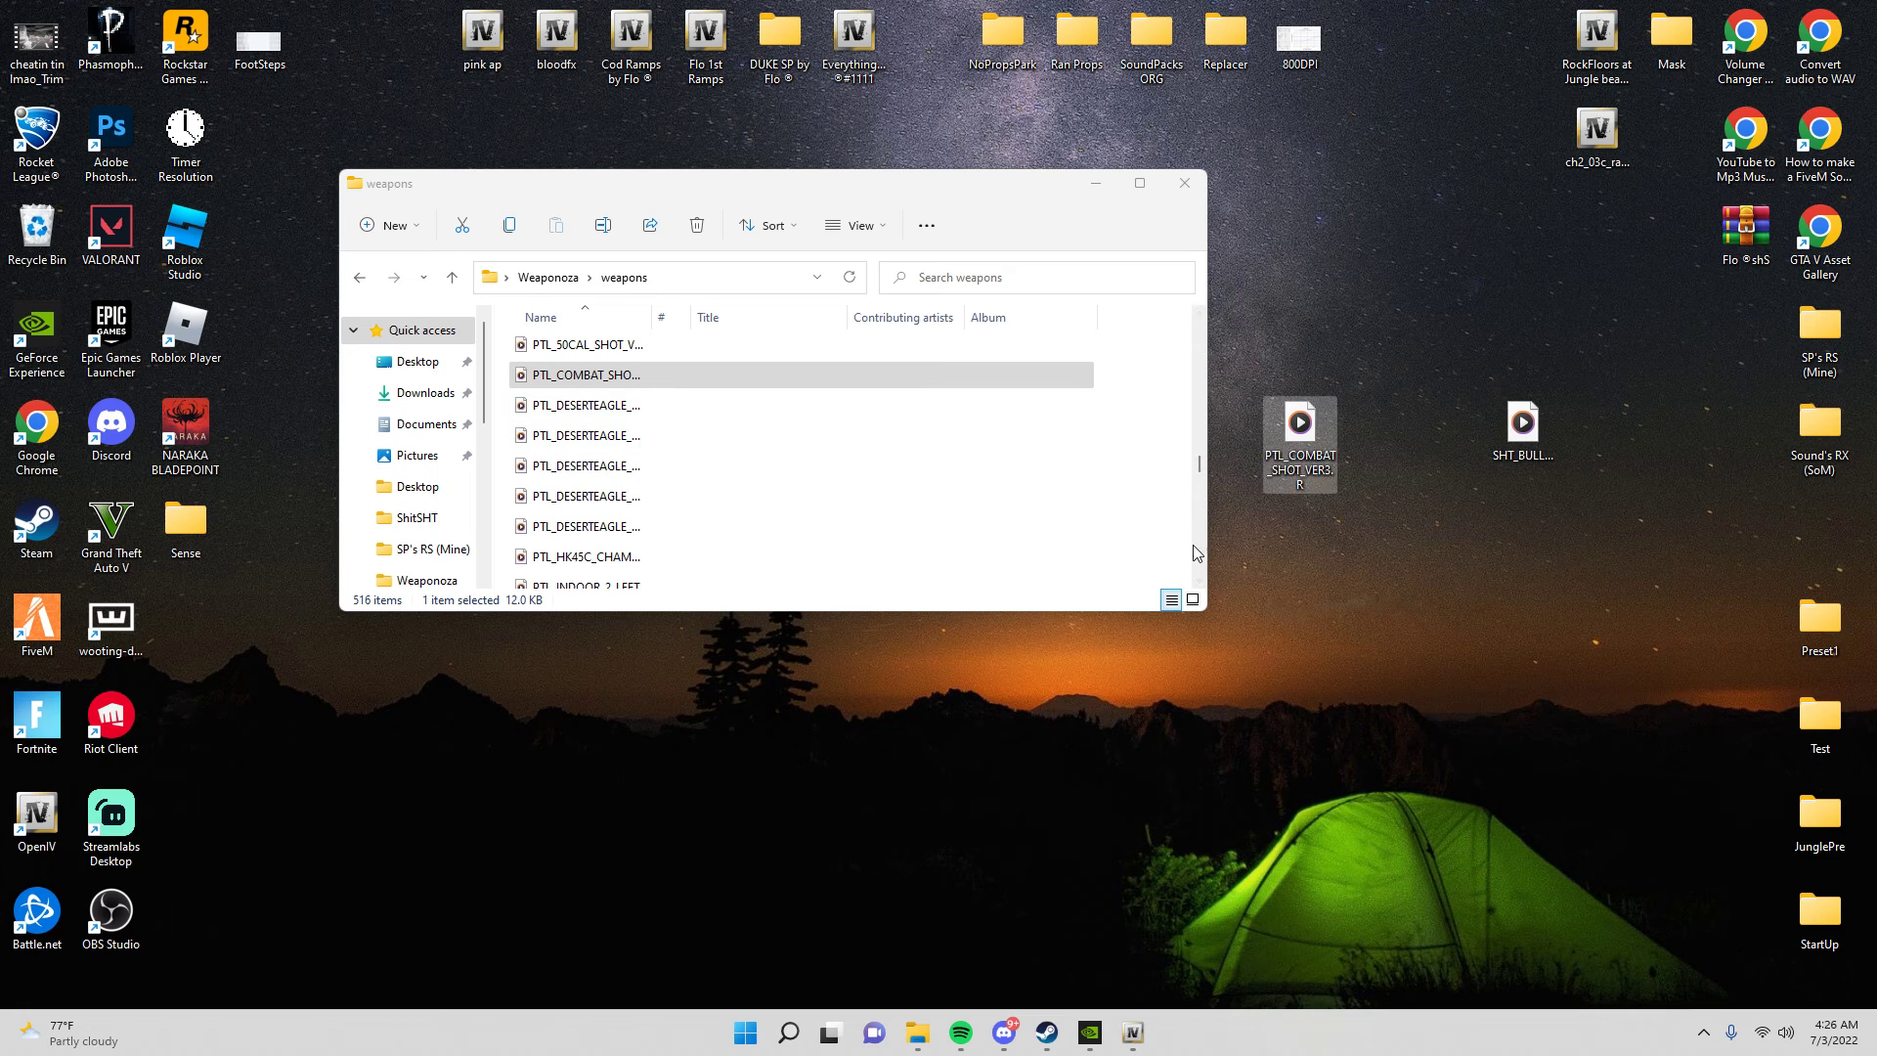
pyautogui.click(579, 409)
pyautogui.hotkey('ctrl', 'v')
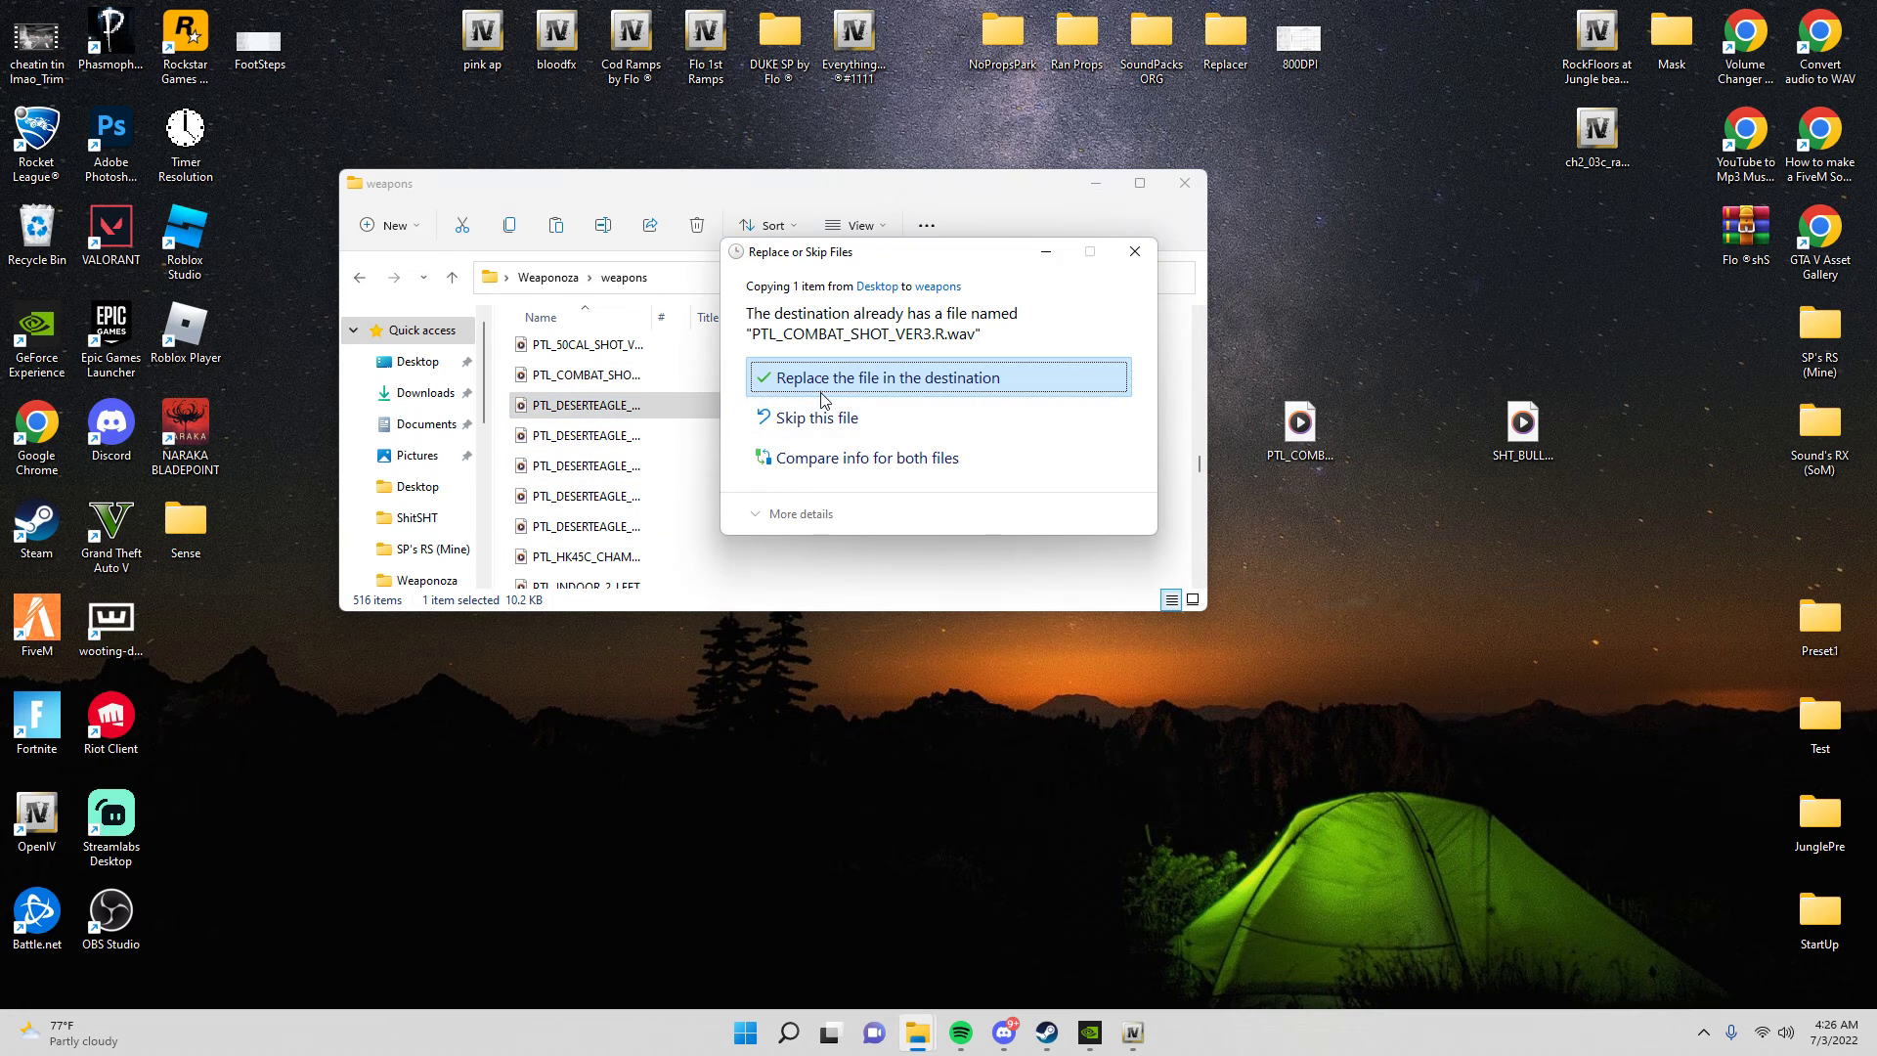
pyautogui.click(821, 374)
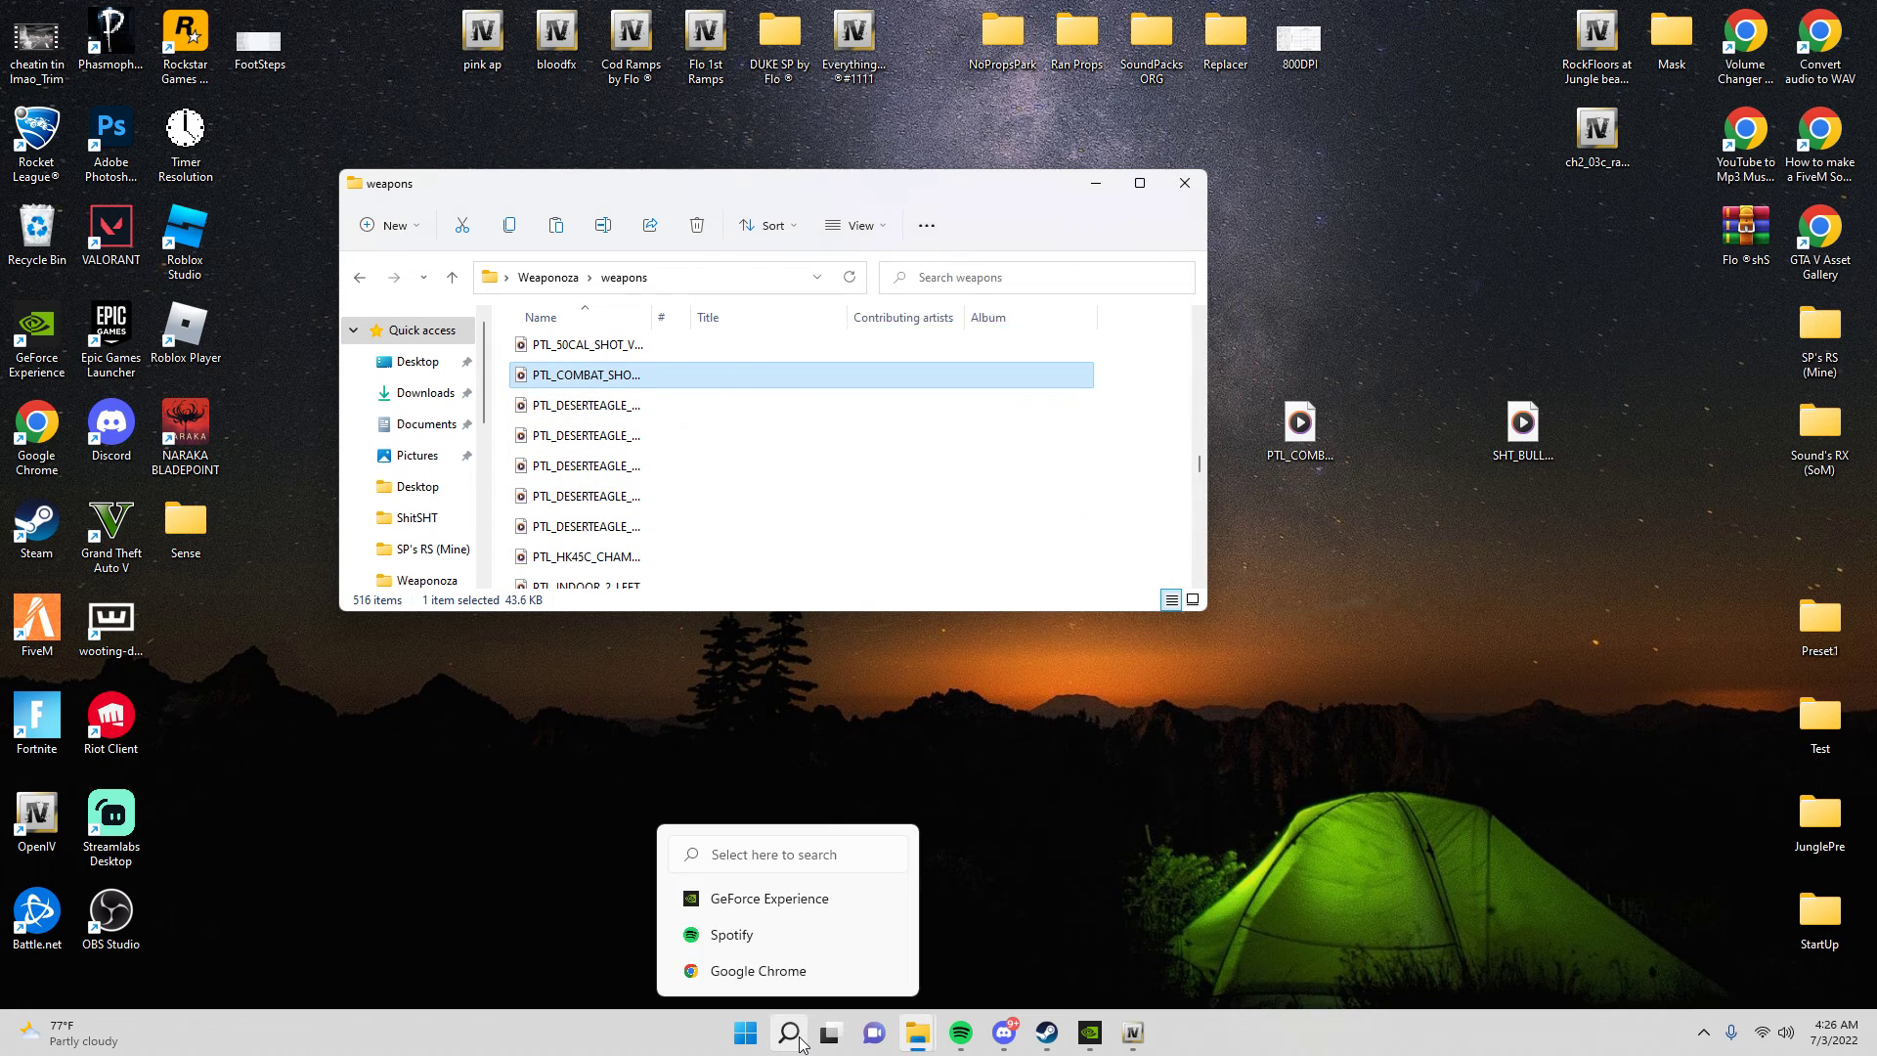
# Write the note "ctrl c ctrl v" in the Windows search and dismiss it.
pyautogui.click(799, 1042)
pyautogui.write('c')
pyautogui.press('BackSpace')
pyautogui.write('trl c')
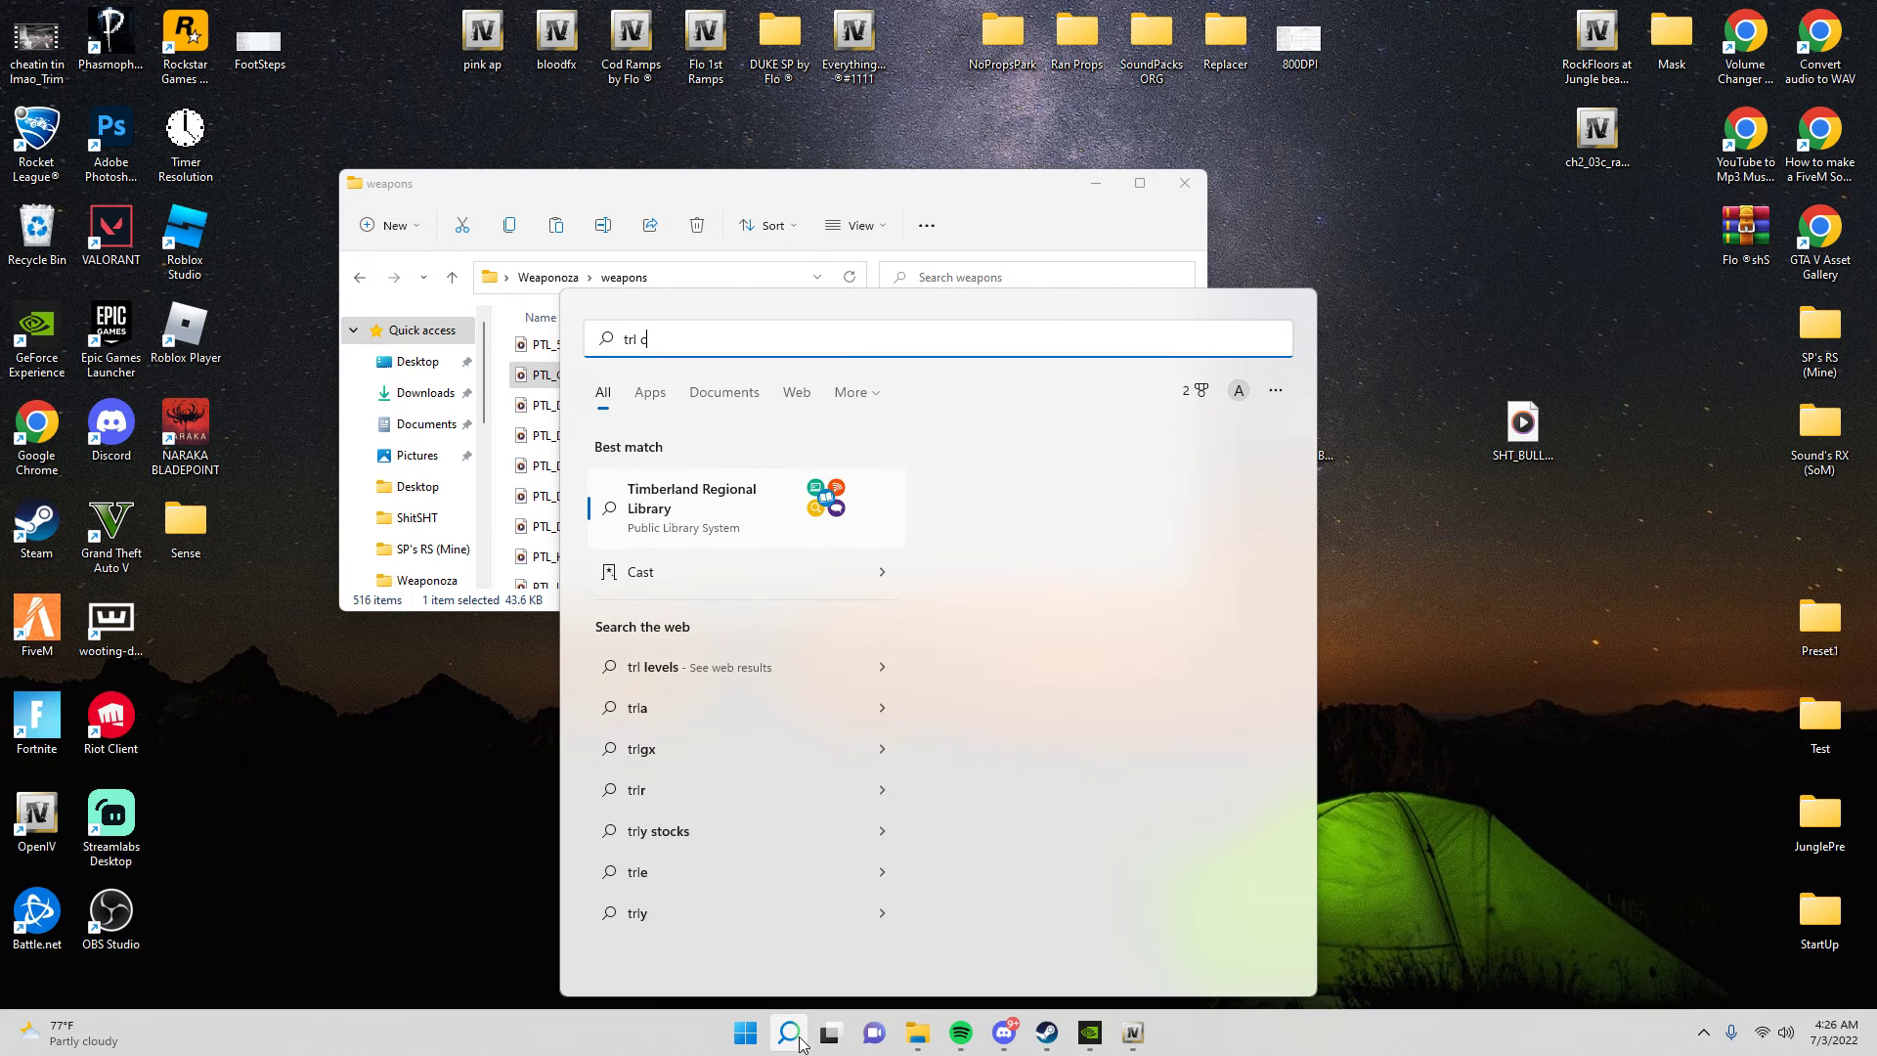
pyautogui.press('BackSpace')
pyautogui.press('BackSpace')
pyautogui.press('BackSpace')
pyautogui.write('ctrl')
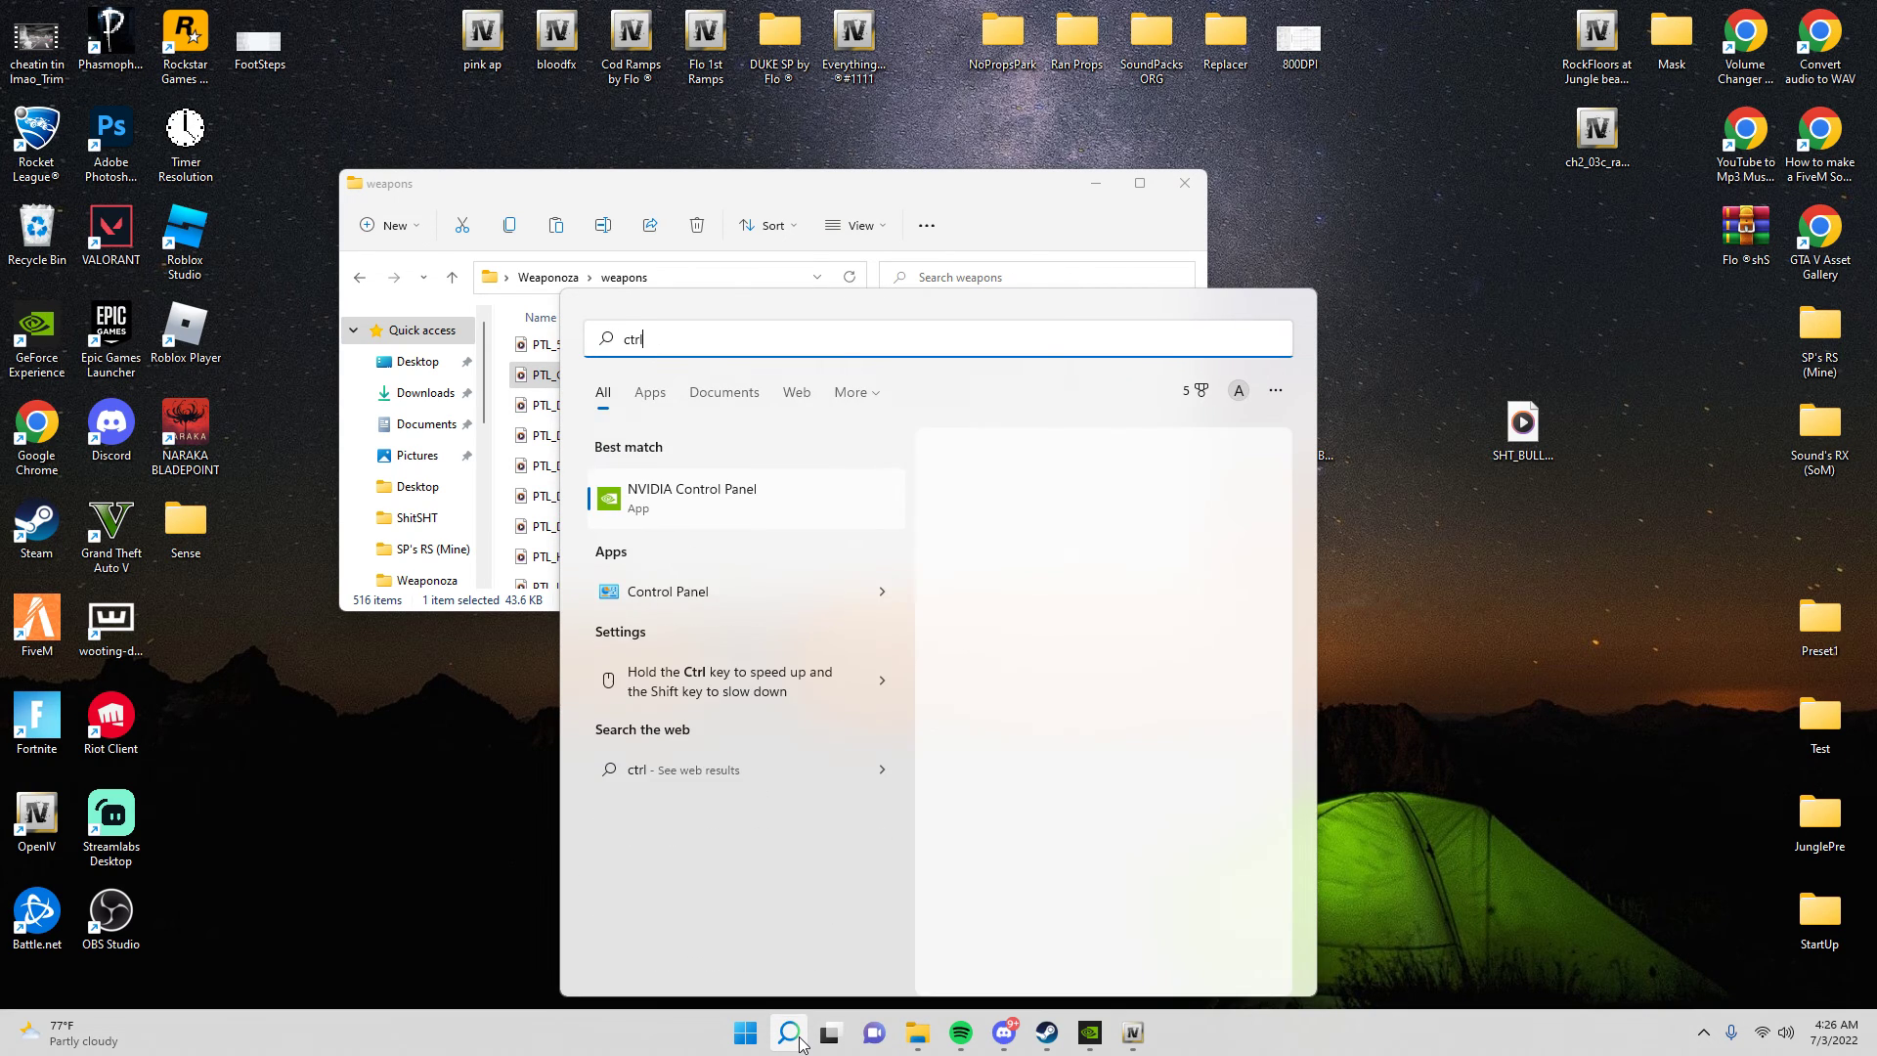
pyautogui.write(' c ctrl v')
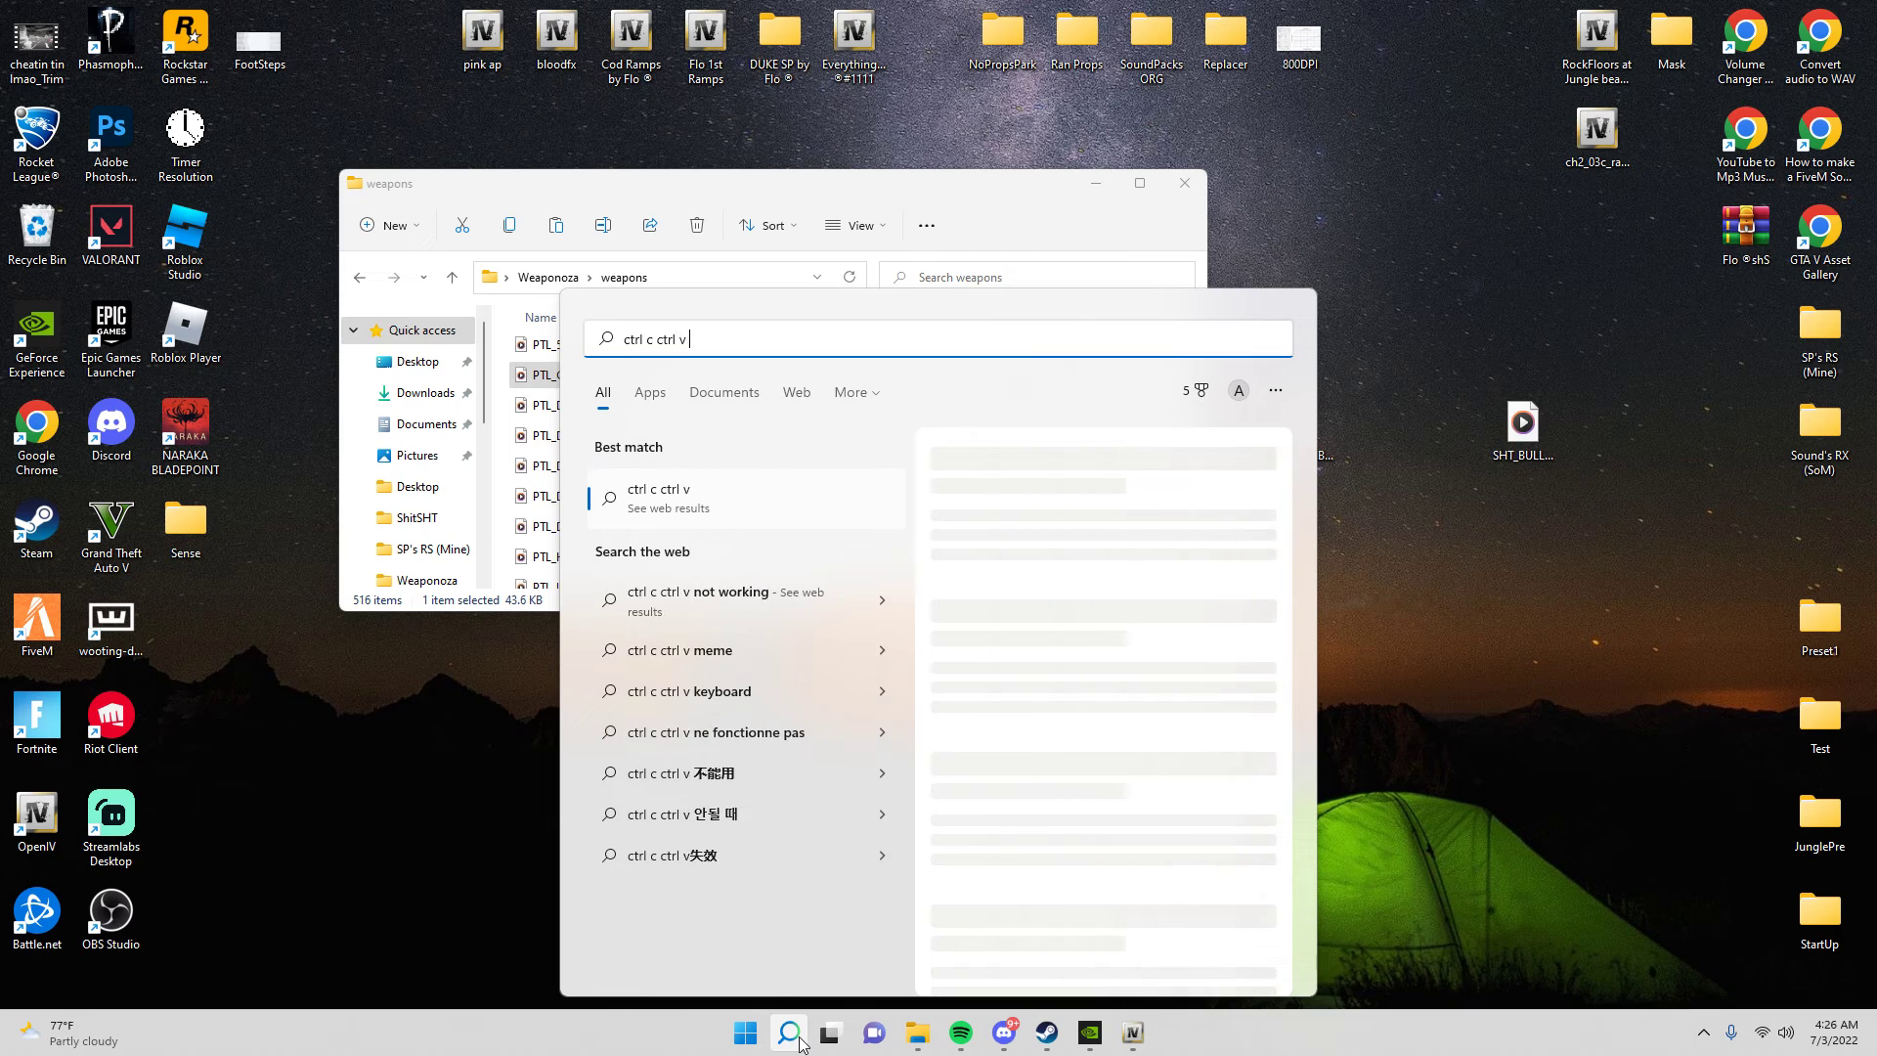
pyautogui.click(1527, 608)
# Find SHT_BULLPUP_VER2.R in the weapons folder and open its file name for copying.
pyautogui.click(698, 441)
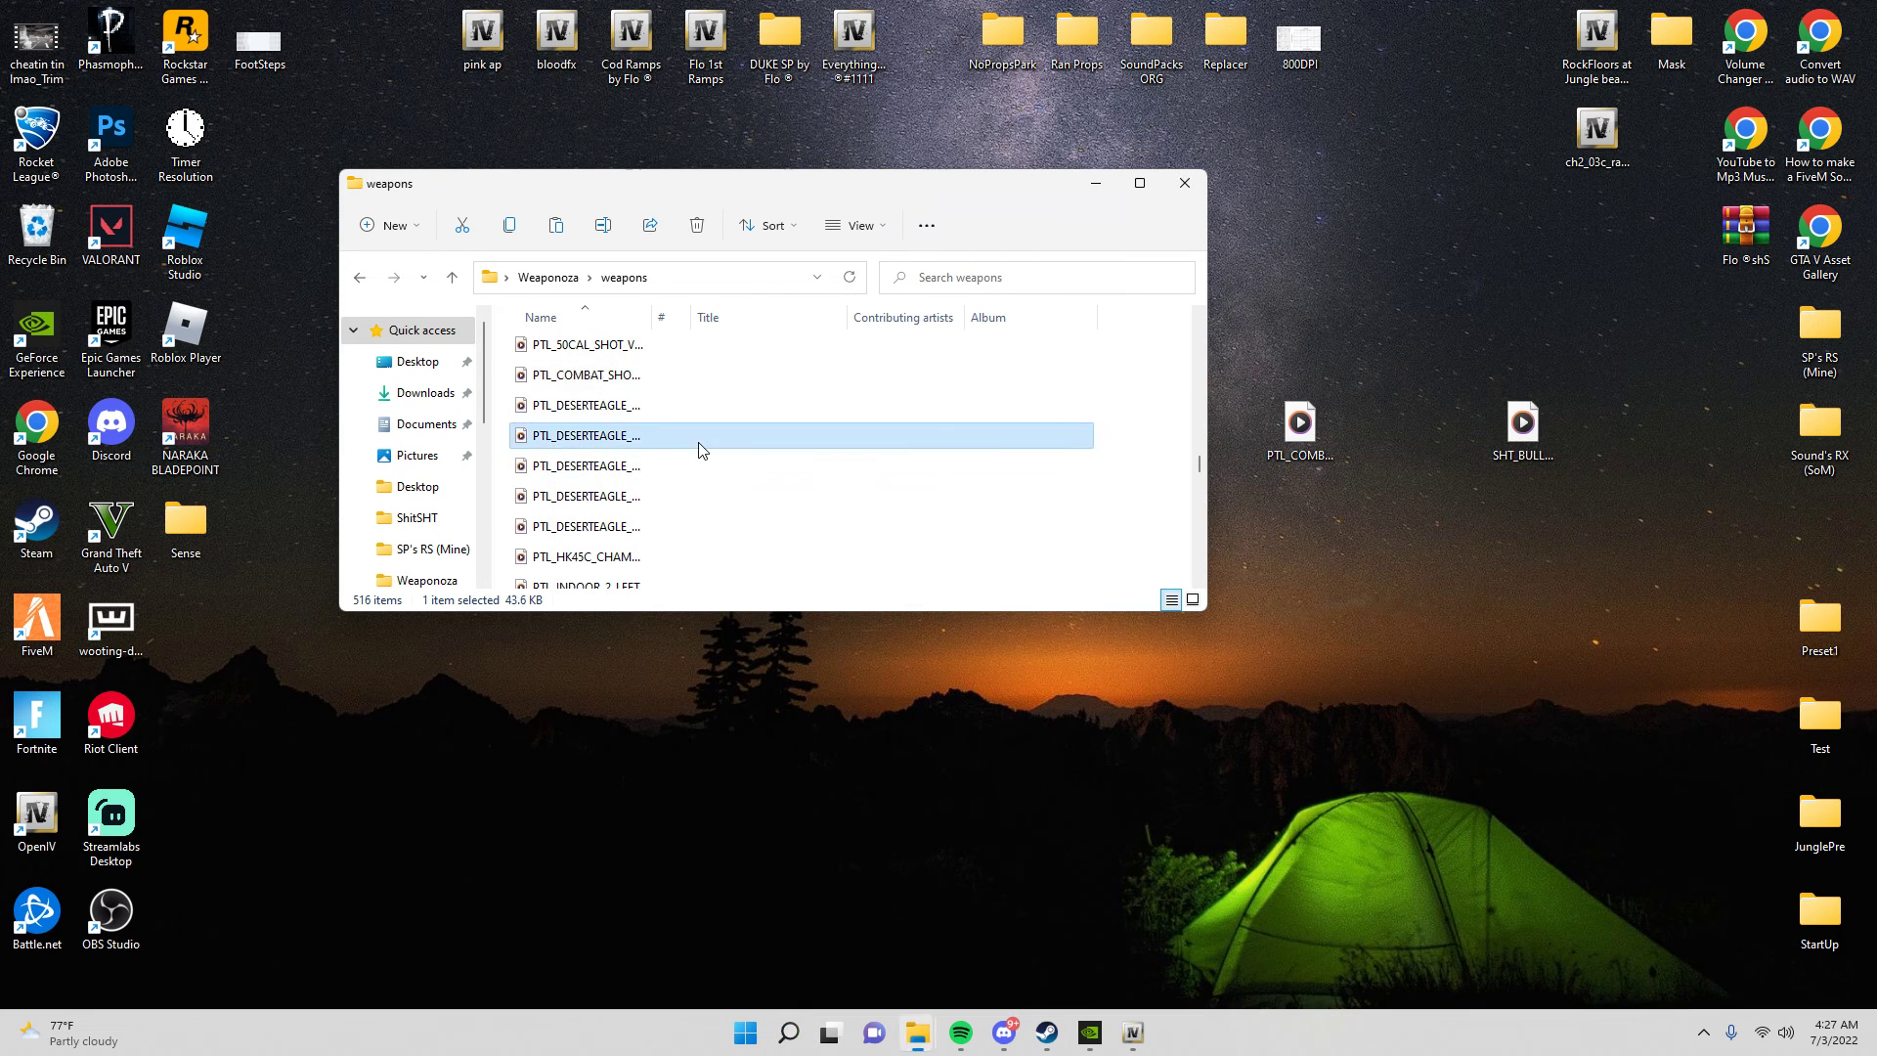
pyautogui.write('sht')
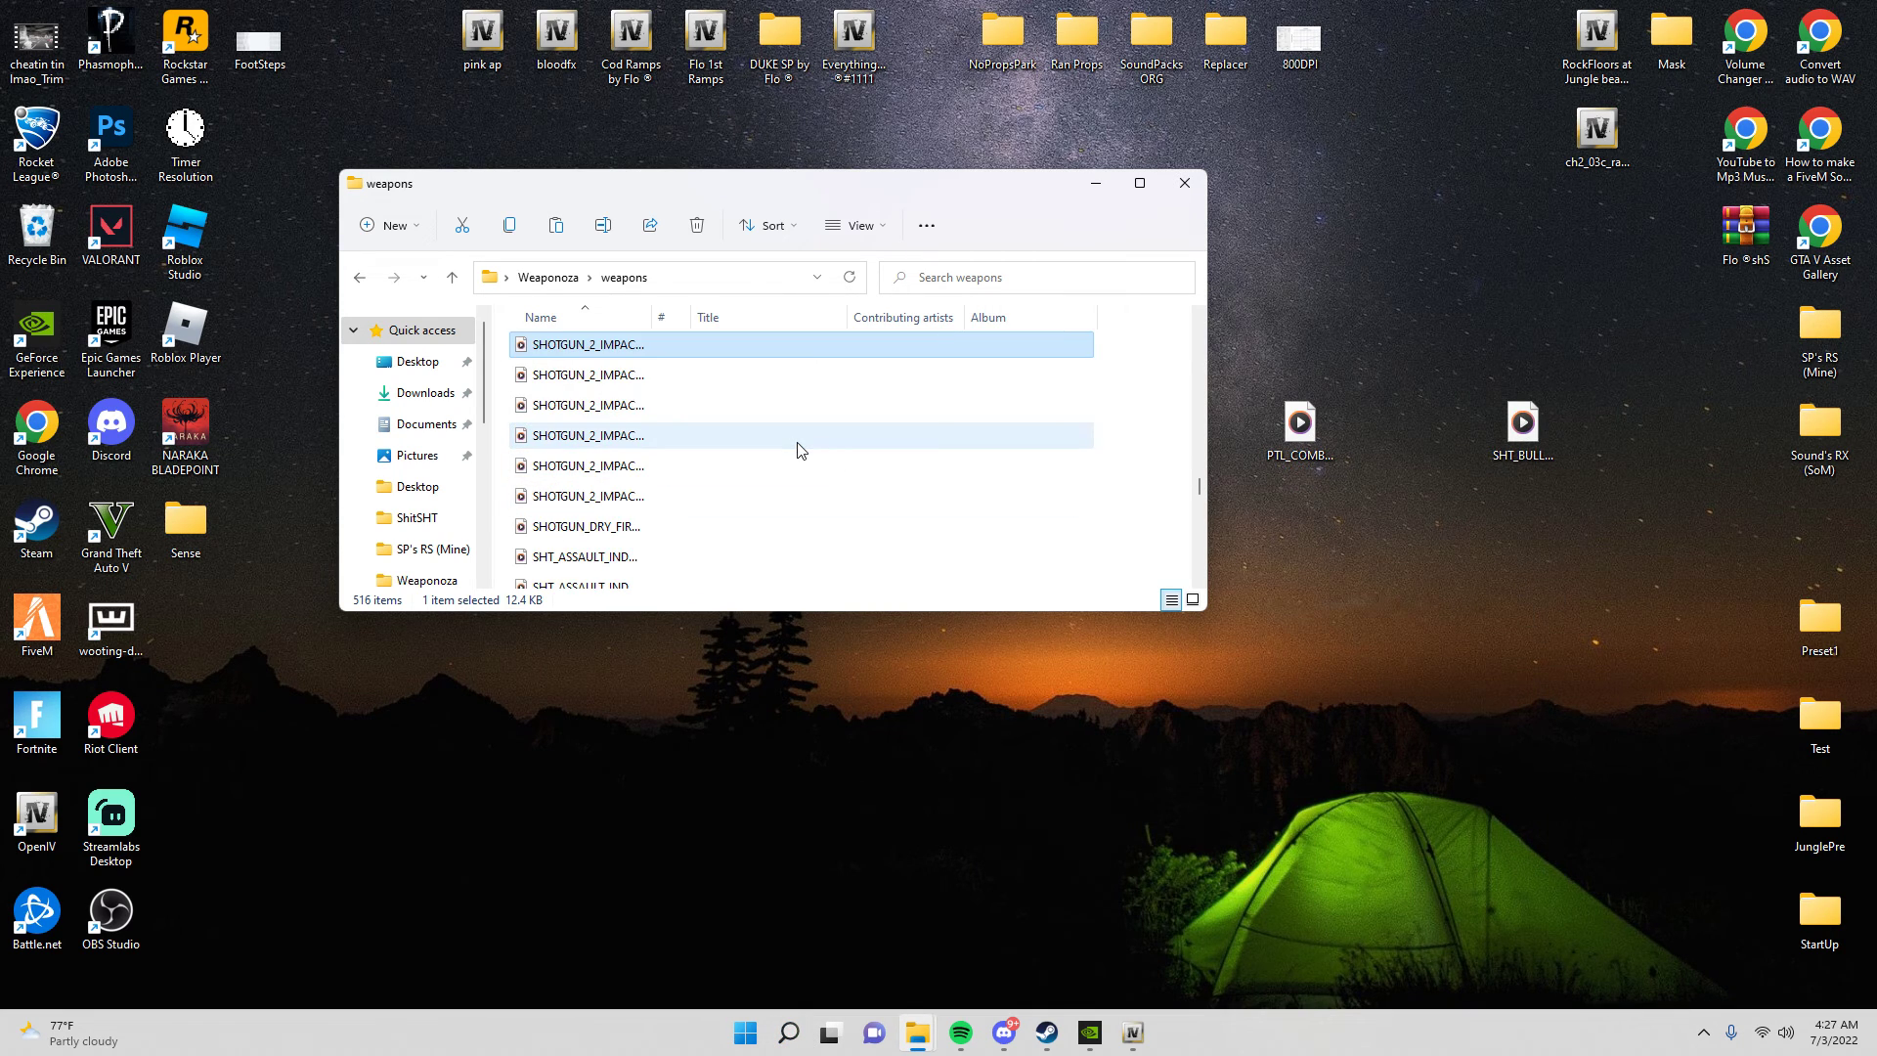
pyautogui.scroll(-2, 622, 498)
pyautogui.click(540, 485)
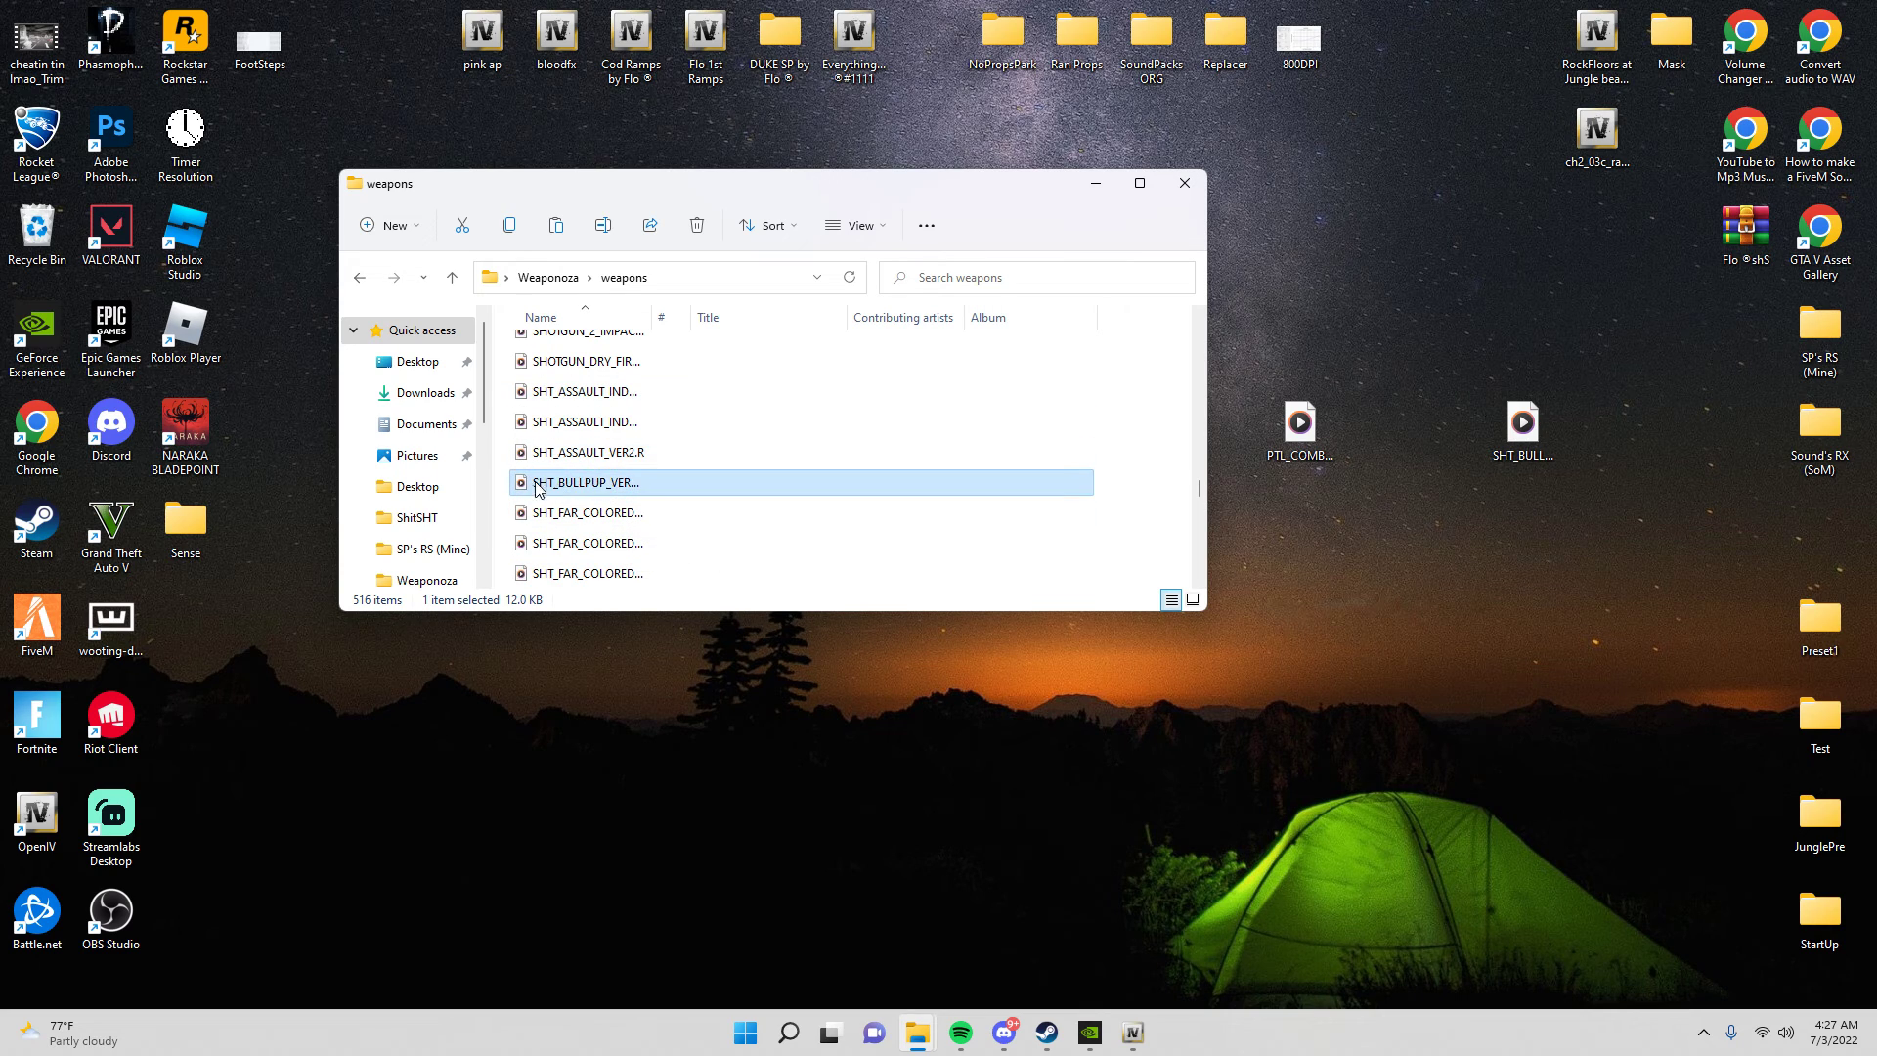
pyautogui.rightClick(583, 485)
pyautogui.click(625, 768)
pyautogui.click(743, 742)
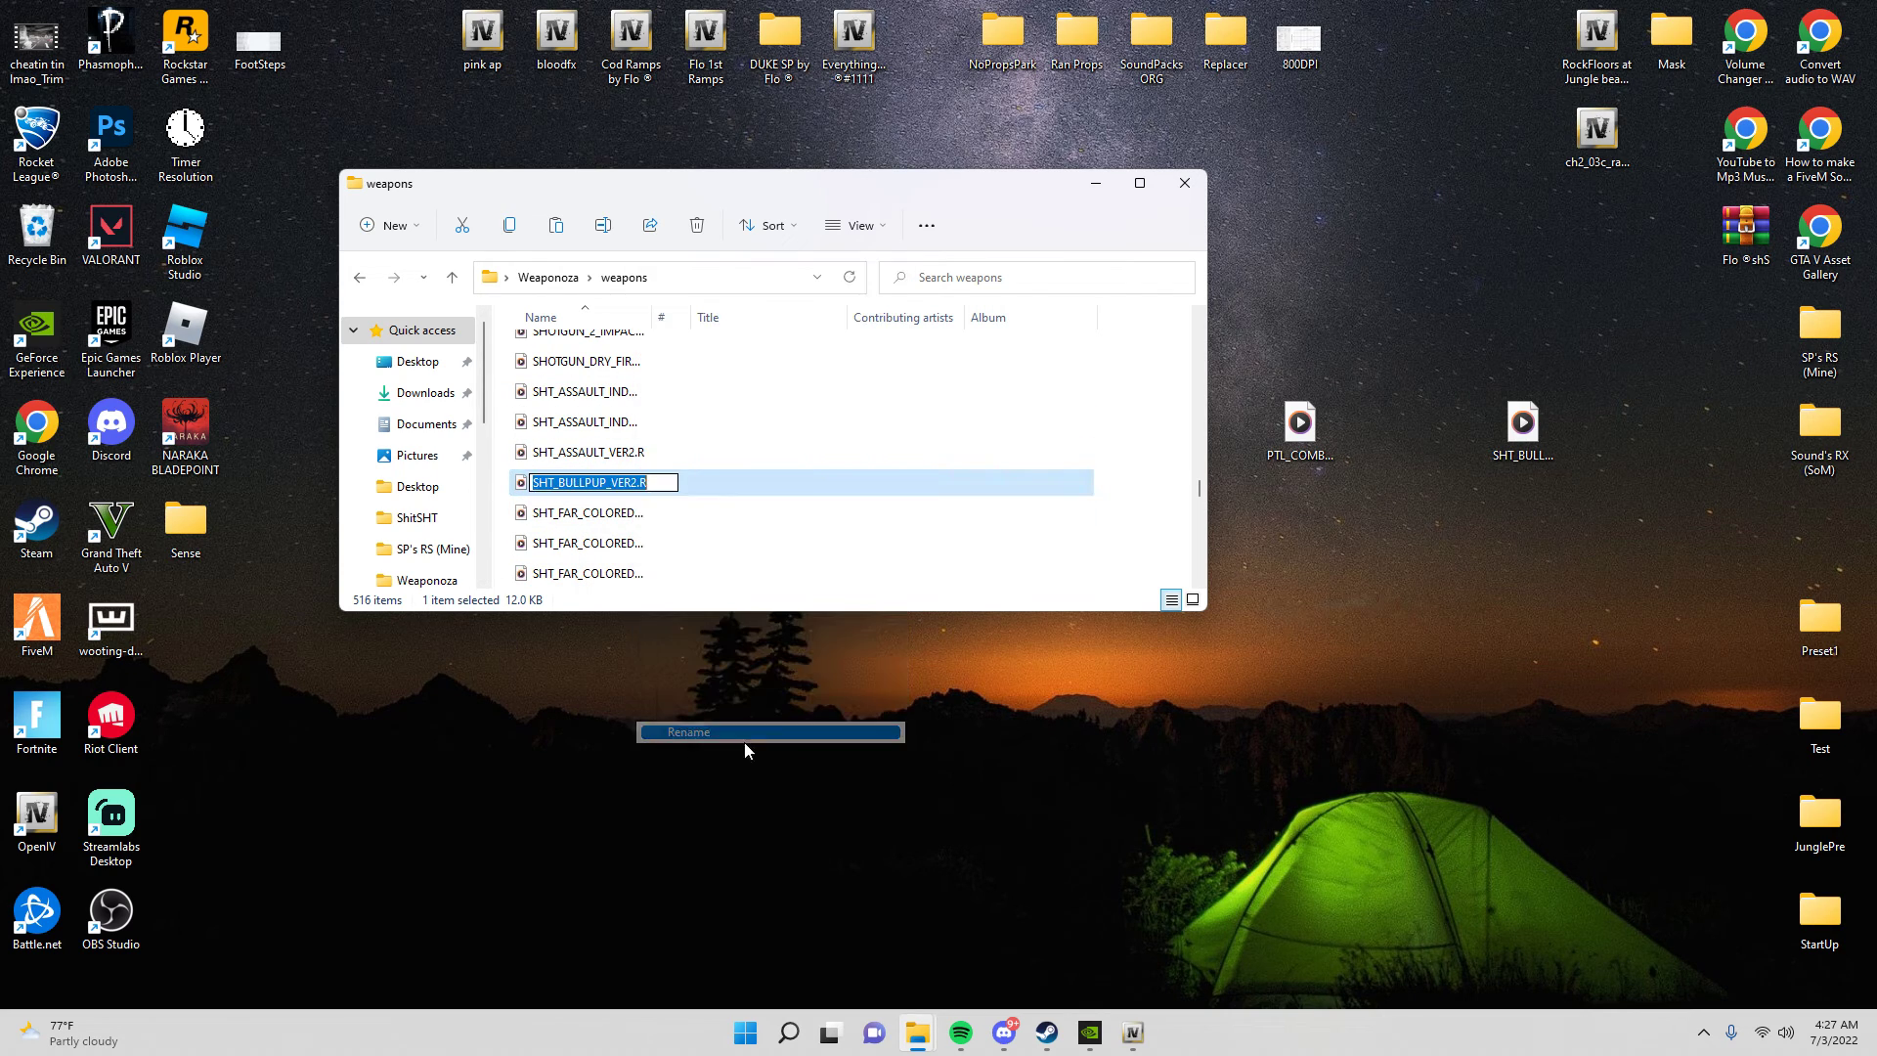
# Rename the desktop sound SHT_BULLPUP_VER2.L as SHT_BULLPUP_VER2.R.
pyautogui.rightClick(1522, 420)
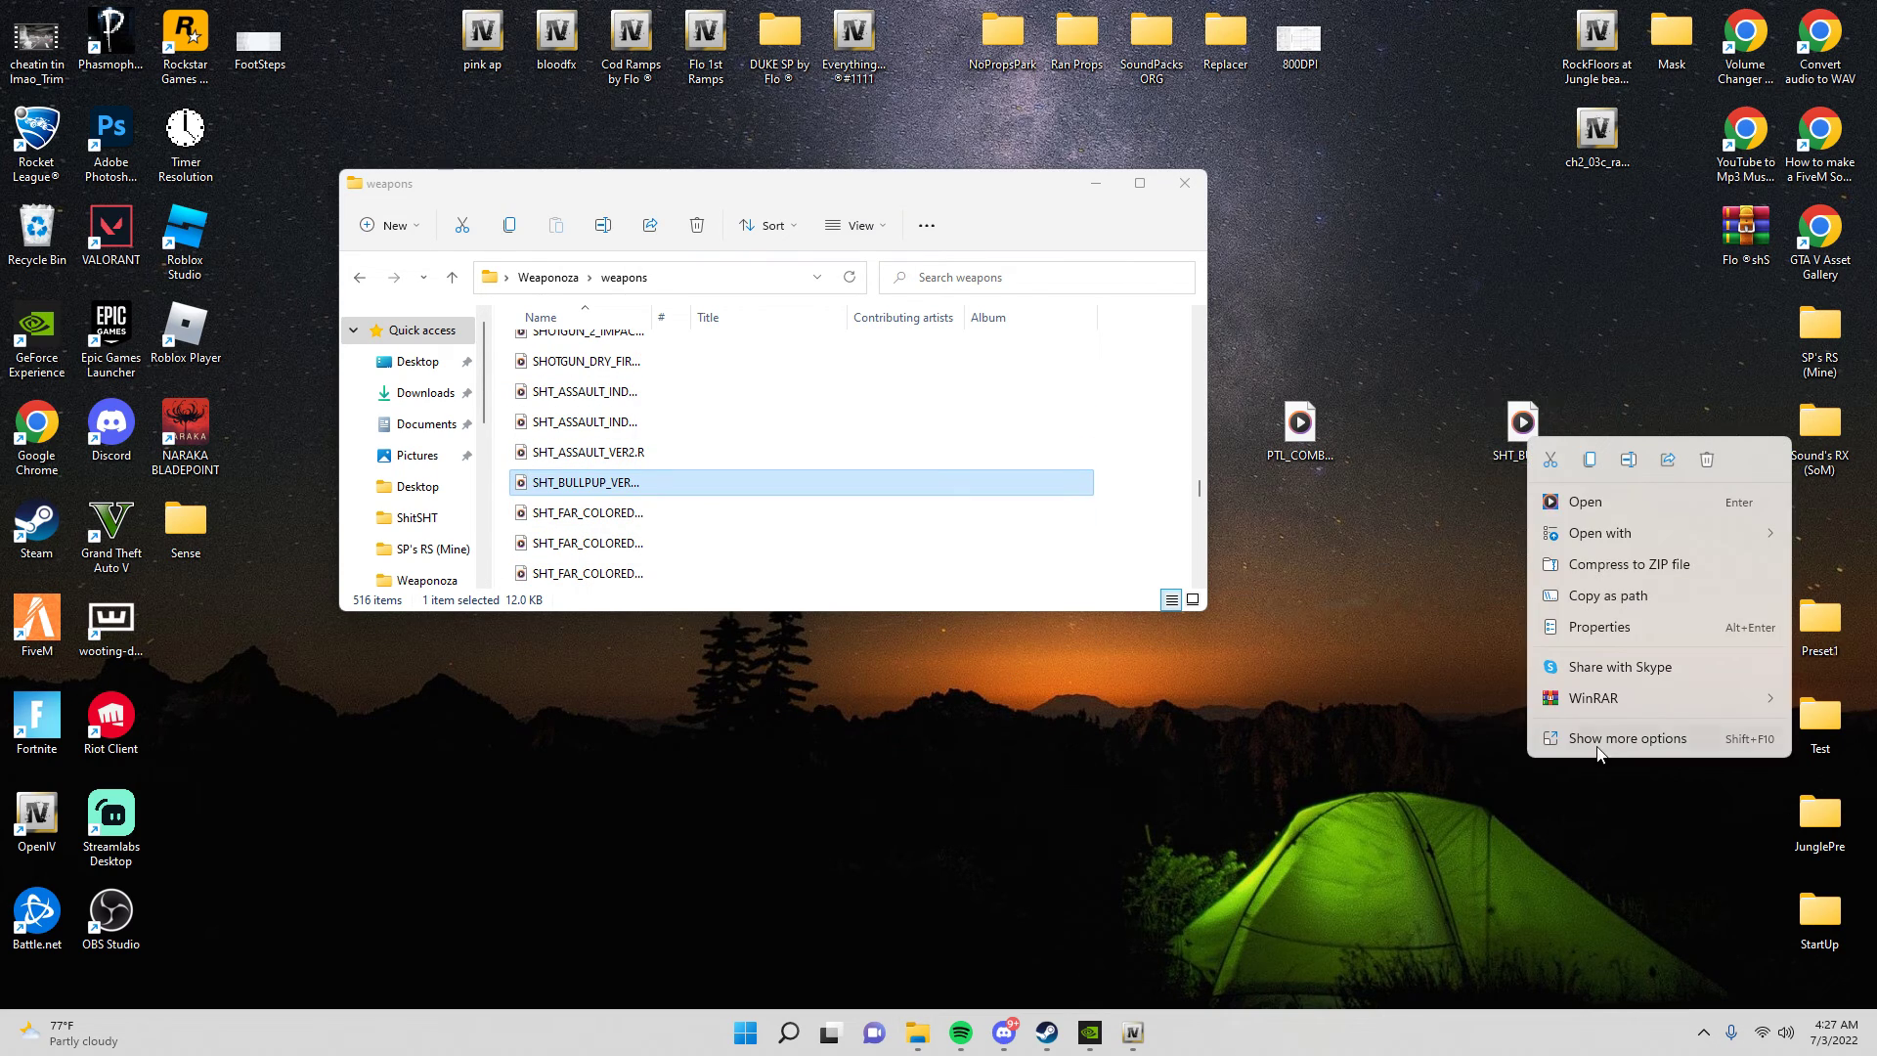
pyautogui.click(1603, 751)
pyautogui.rightClick(1508, 435)
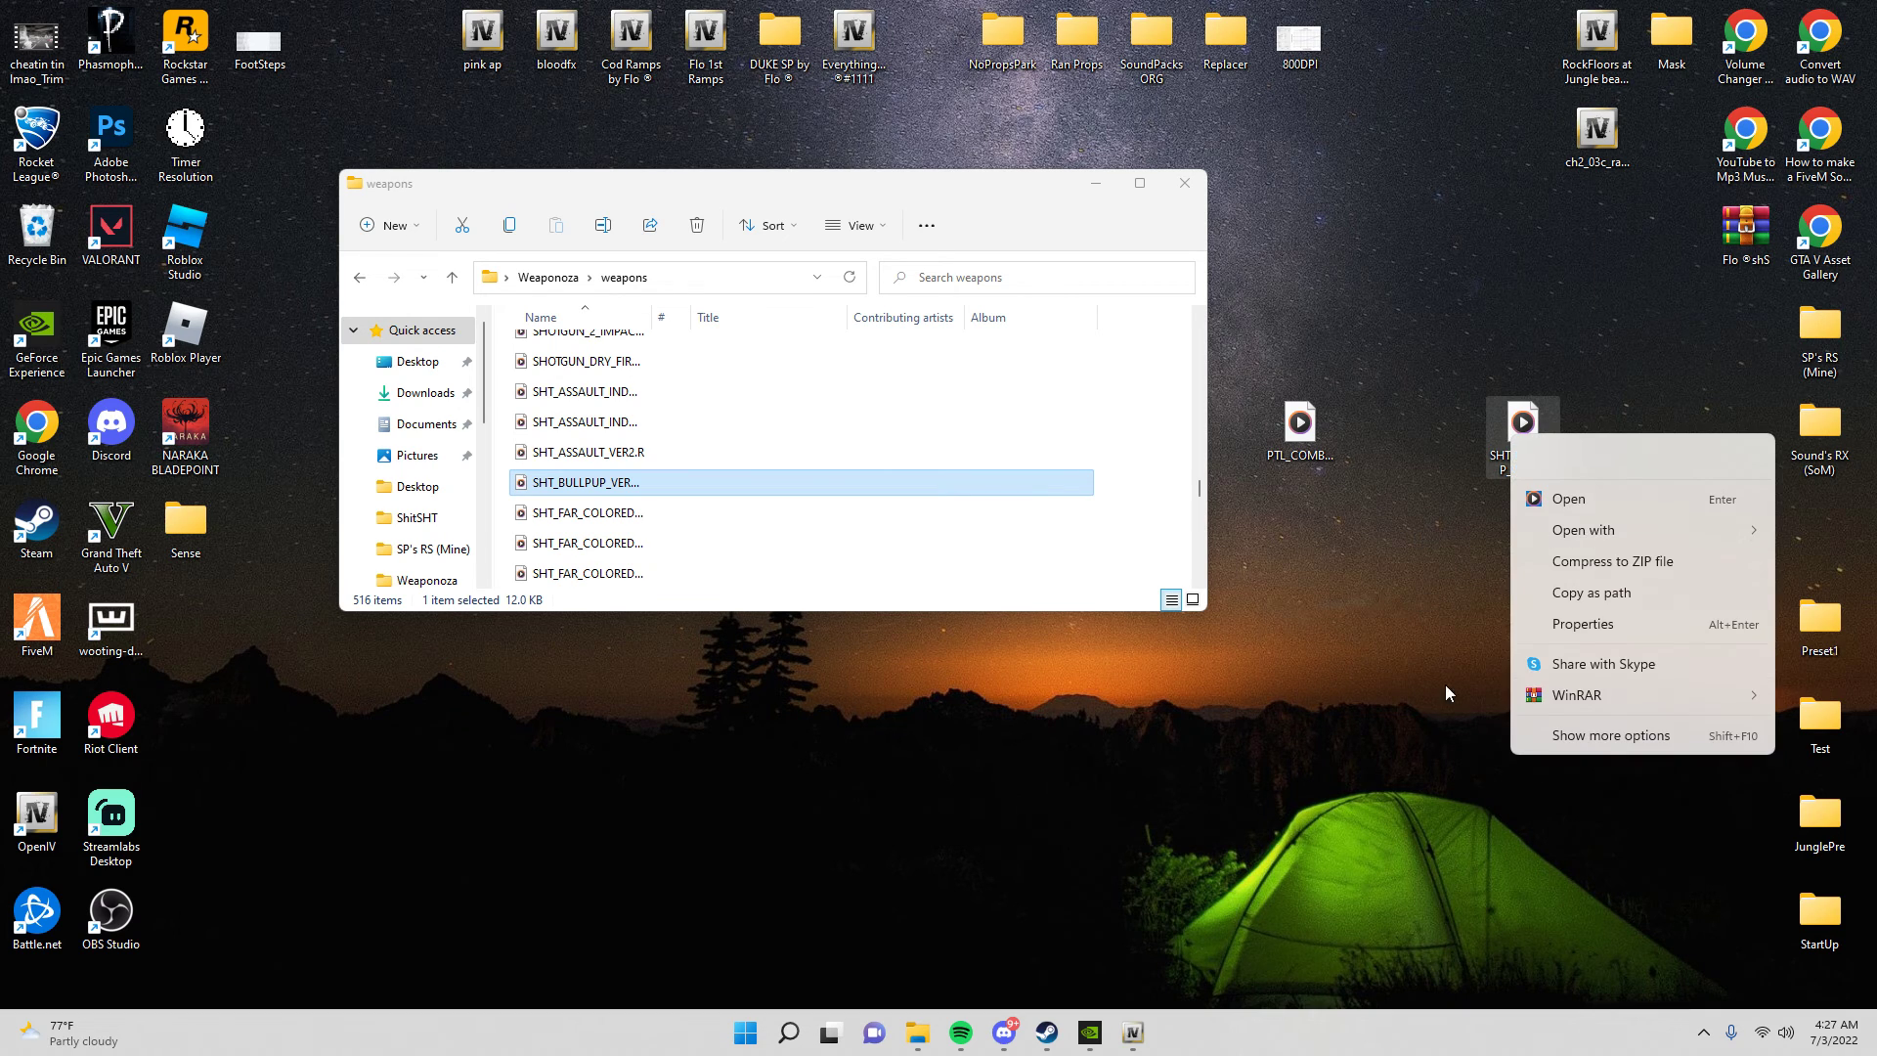
pyautogui.click(1554, 737)
pyautogui.click(1588, 674)
pyautogui.press('End')
pyautogui.press('BackSpace')
pyautogui.write('R')
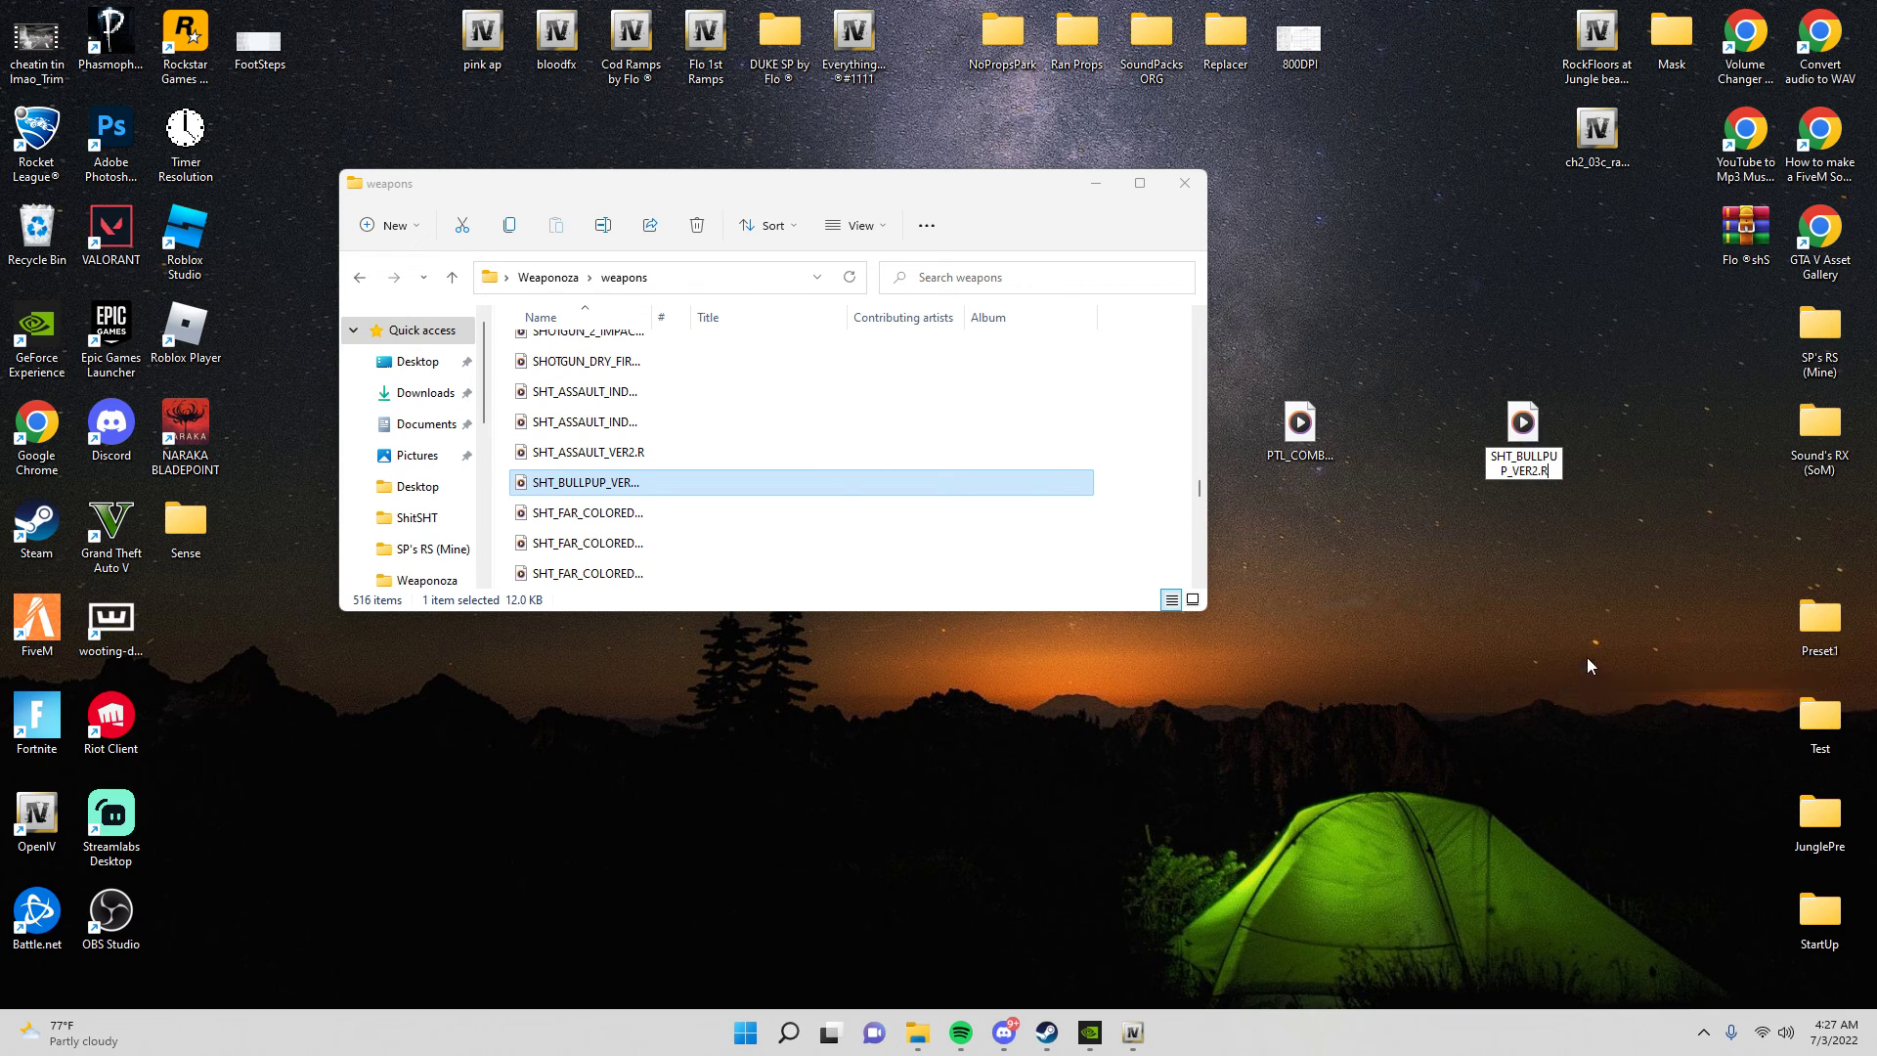
# Copy the SHT_BULLPUP_VER2.R sound from the desktop into the weapons folder, replacing the existing file.
pyautogui.hotkey('ctrl', 'c')
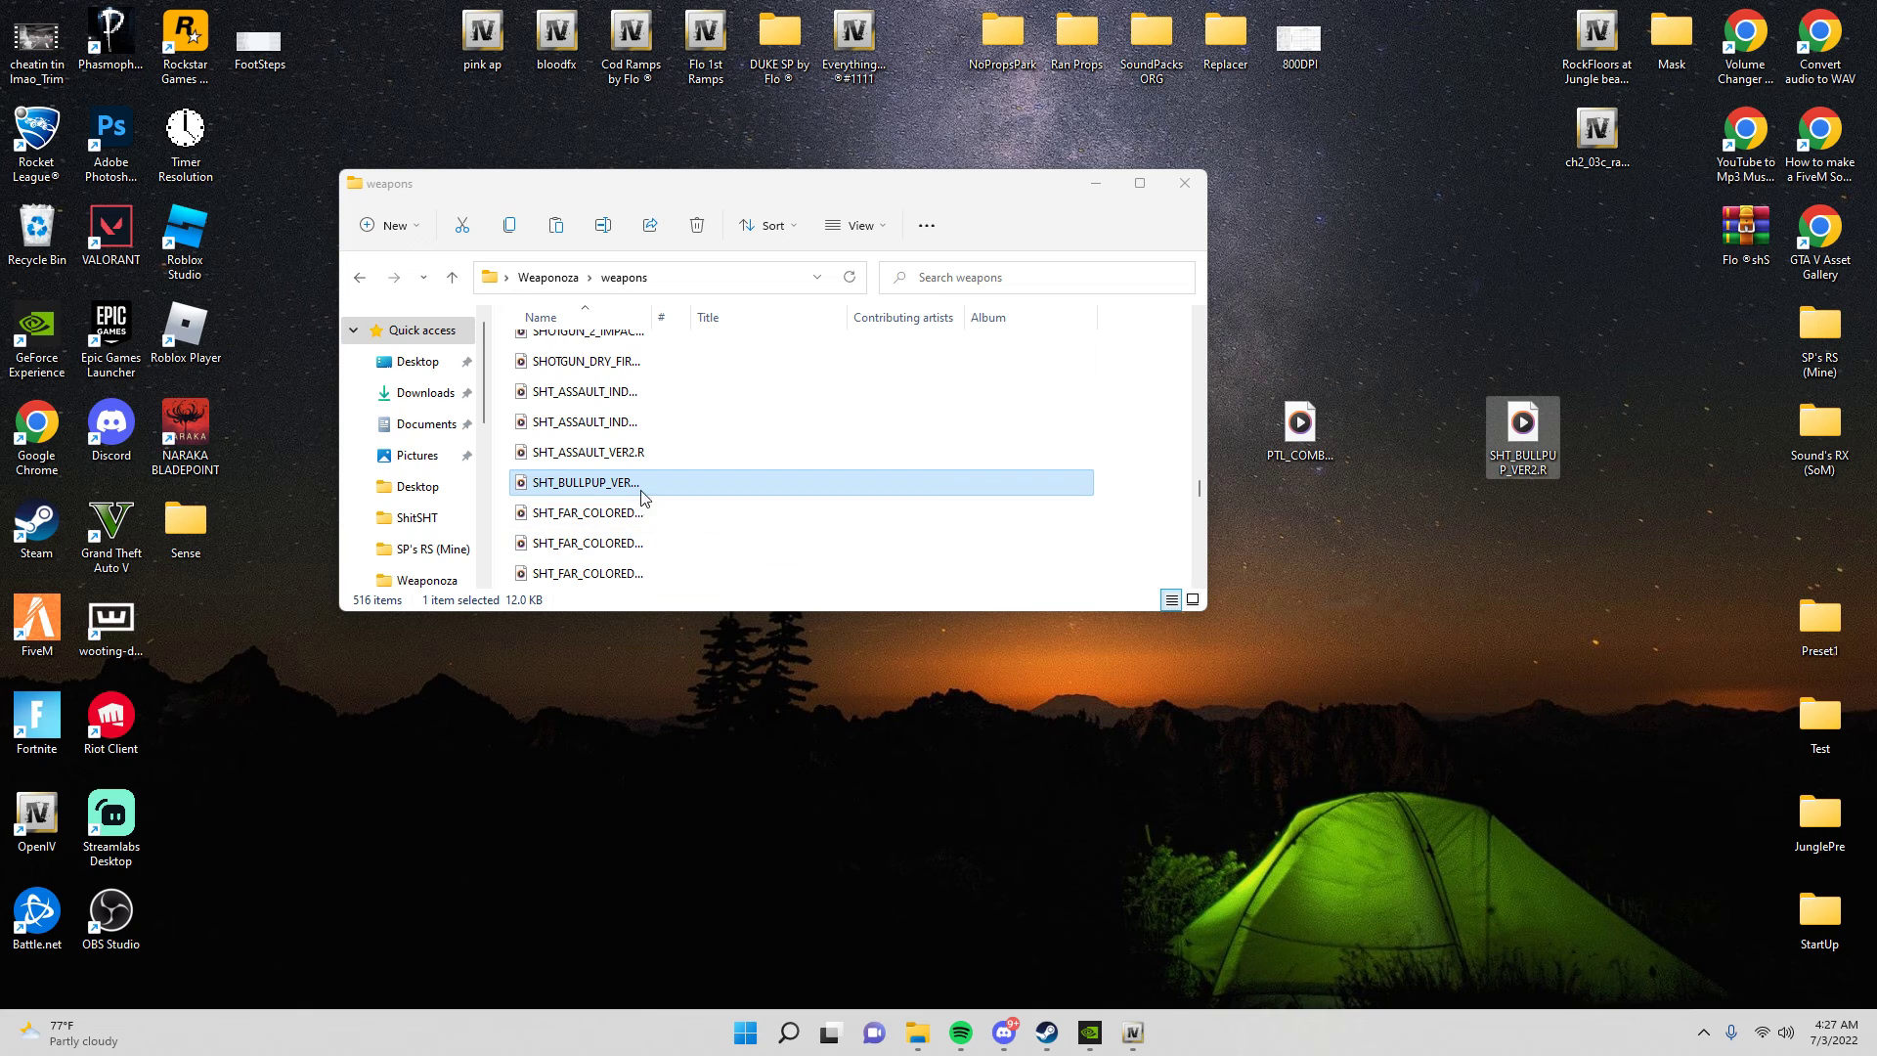
pyautogui.click(594, 484)
pyautogui.hotkey('ctrl', 'v')
pyautogui.click(770, 372)
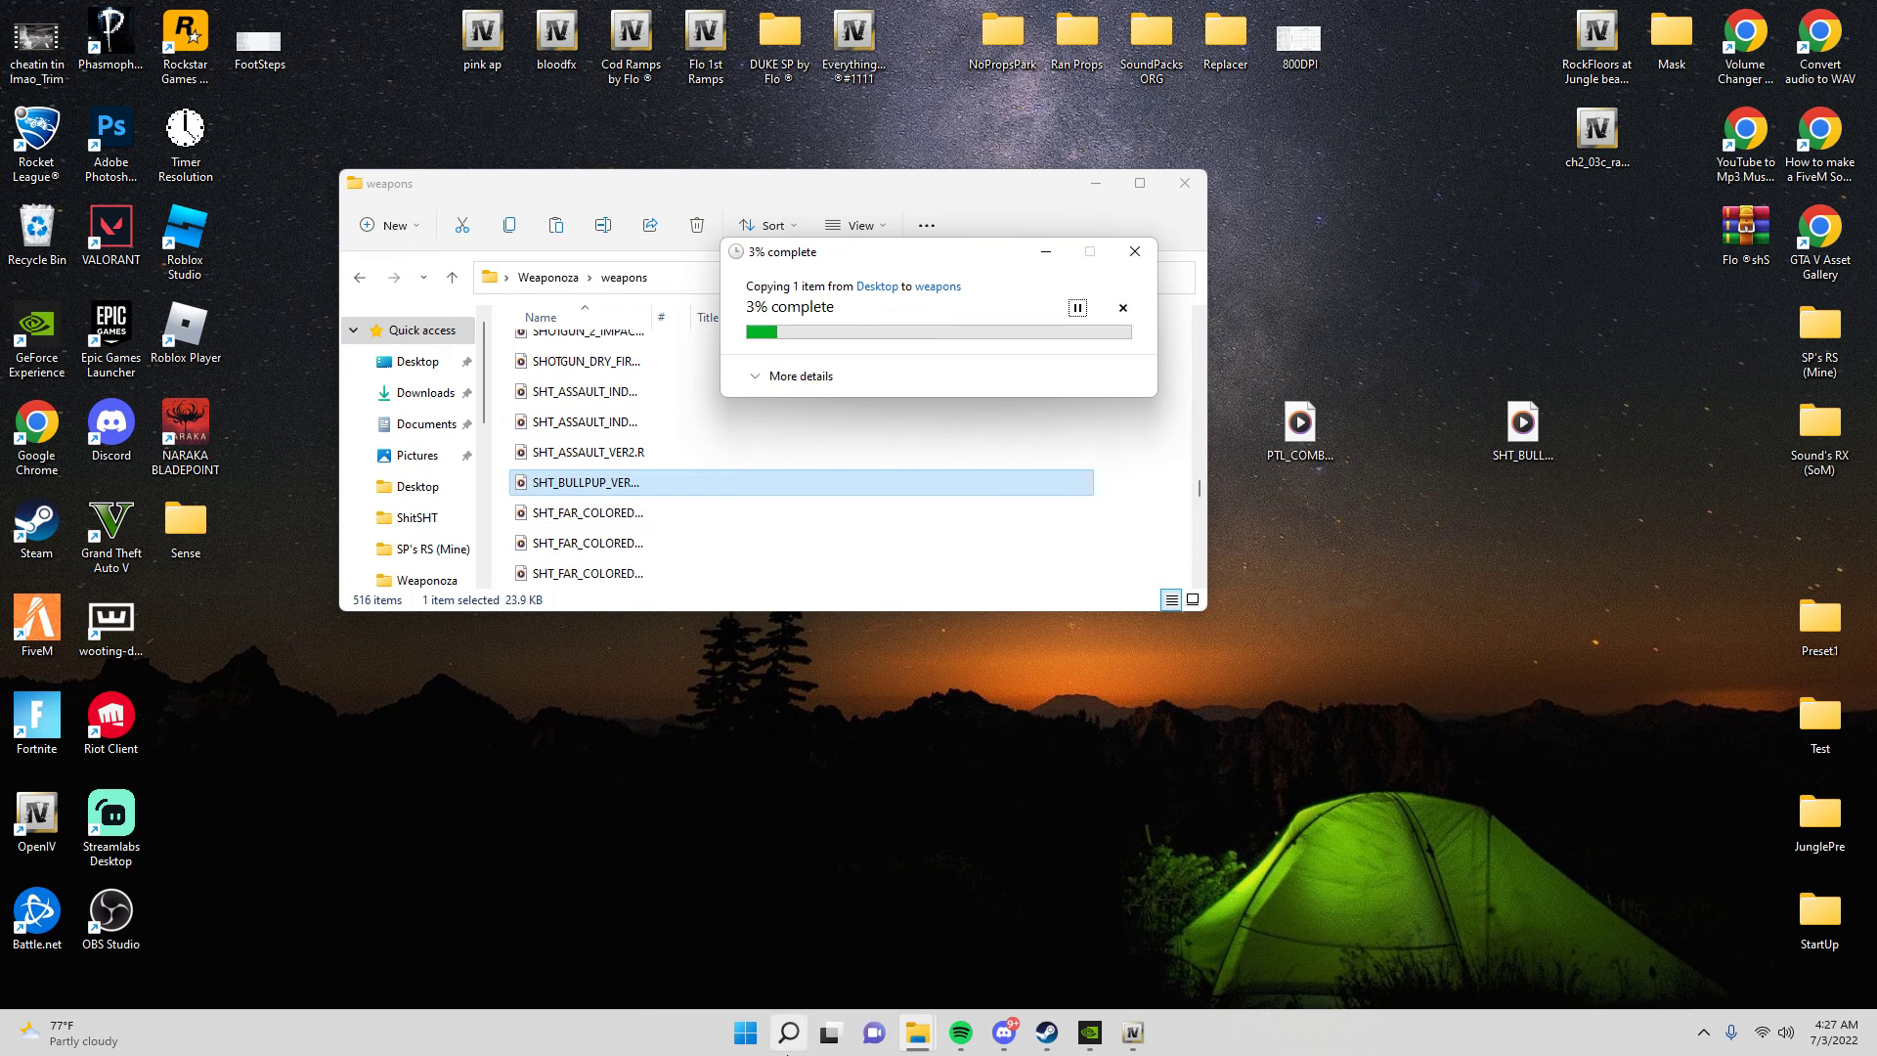
# Write the note "to find weapon name files type first 3 letters" in the Windows search and dismiss it.
pyautogui.press('super')
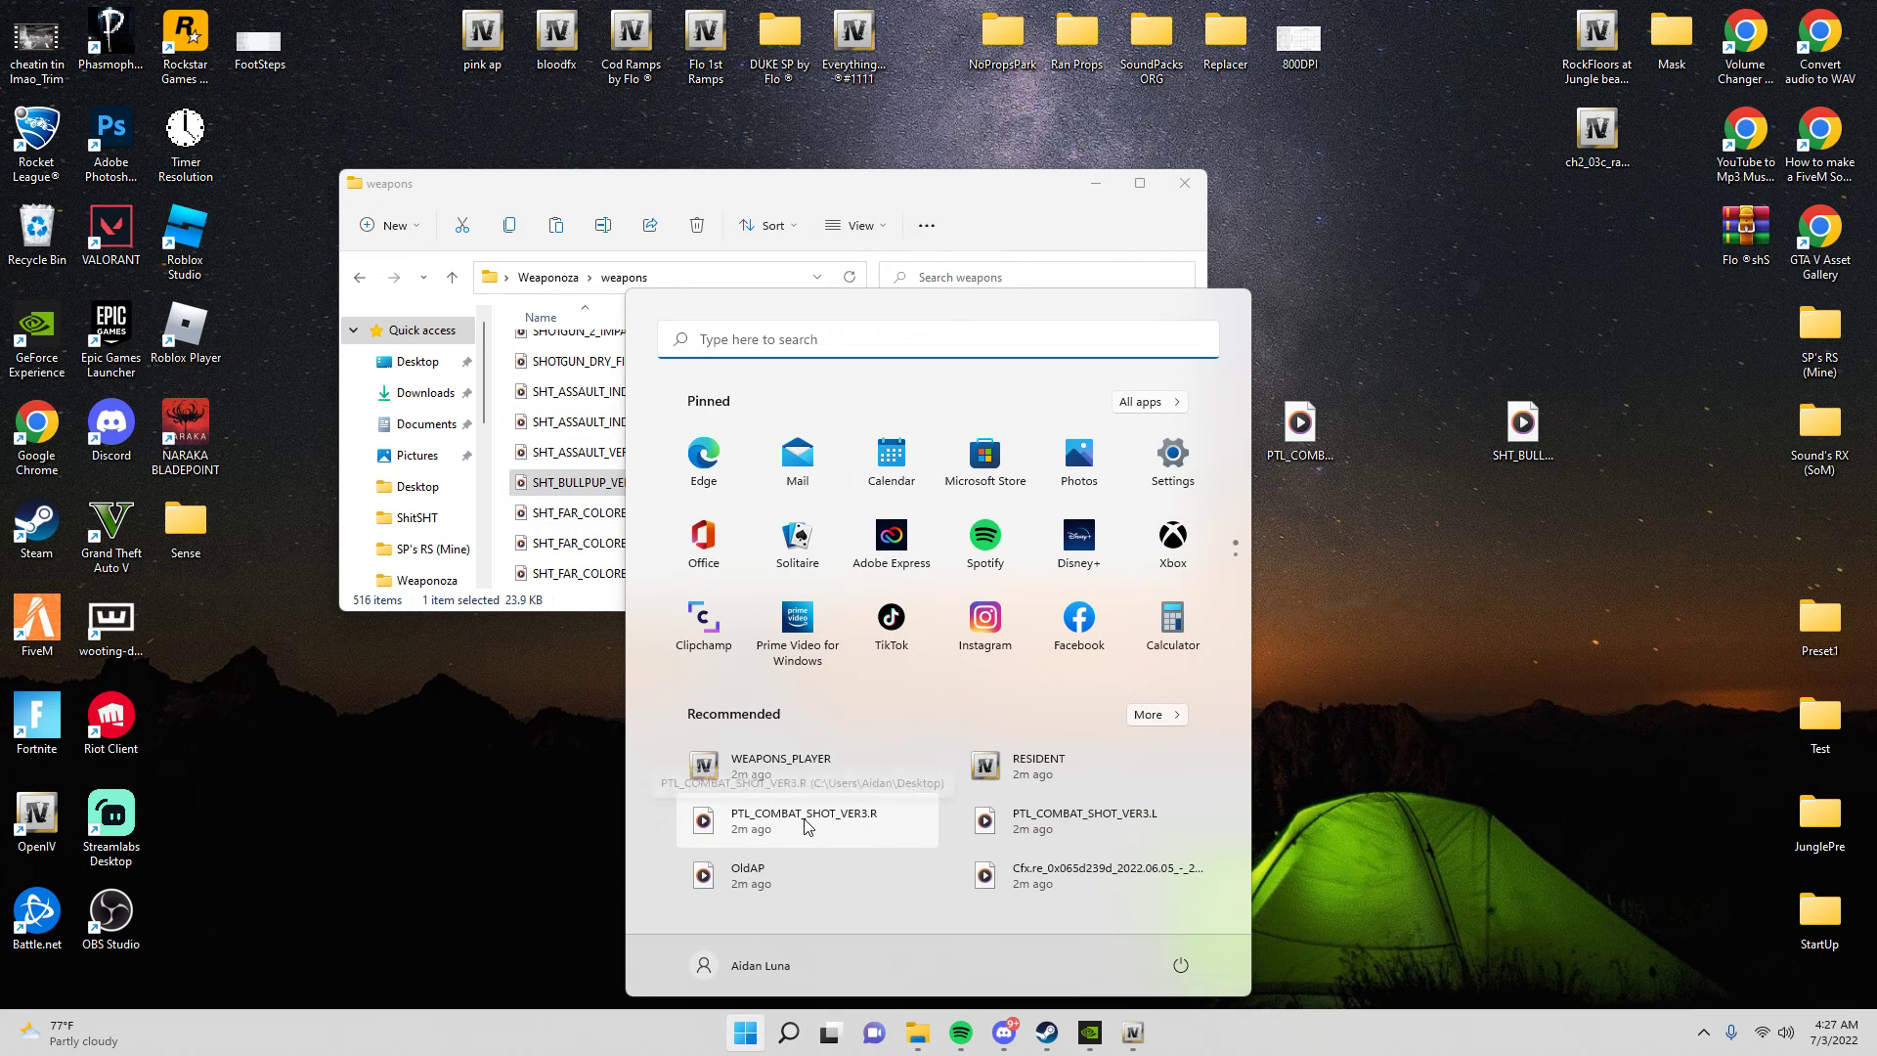
pyautogui.write('to find we')
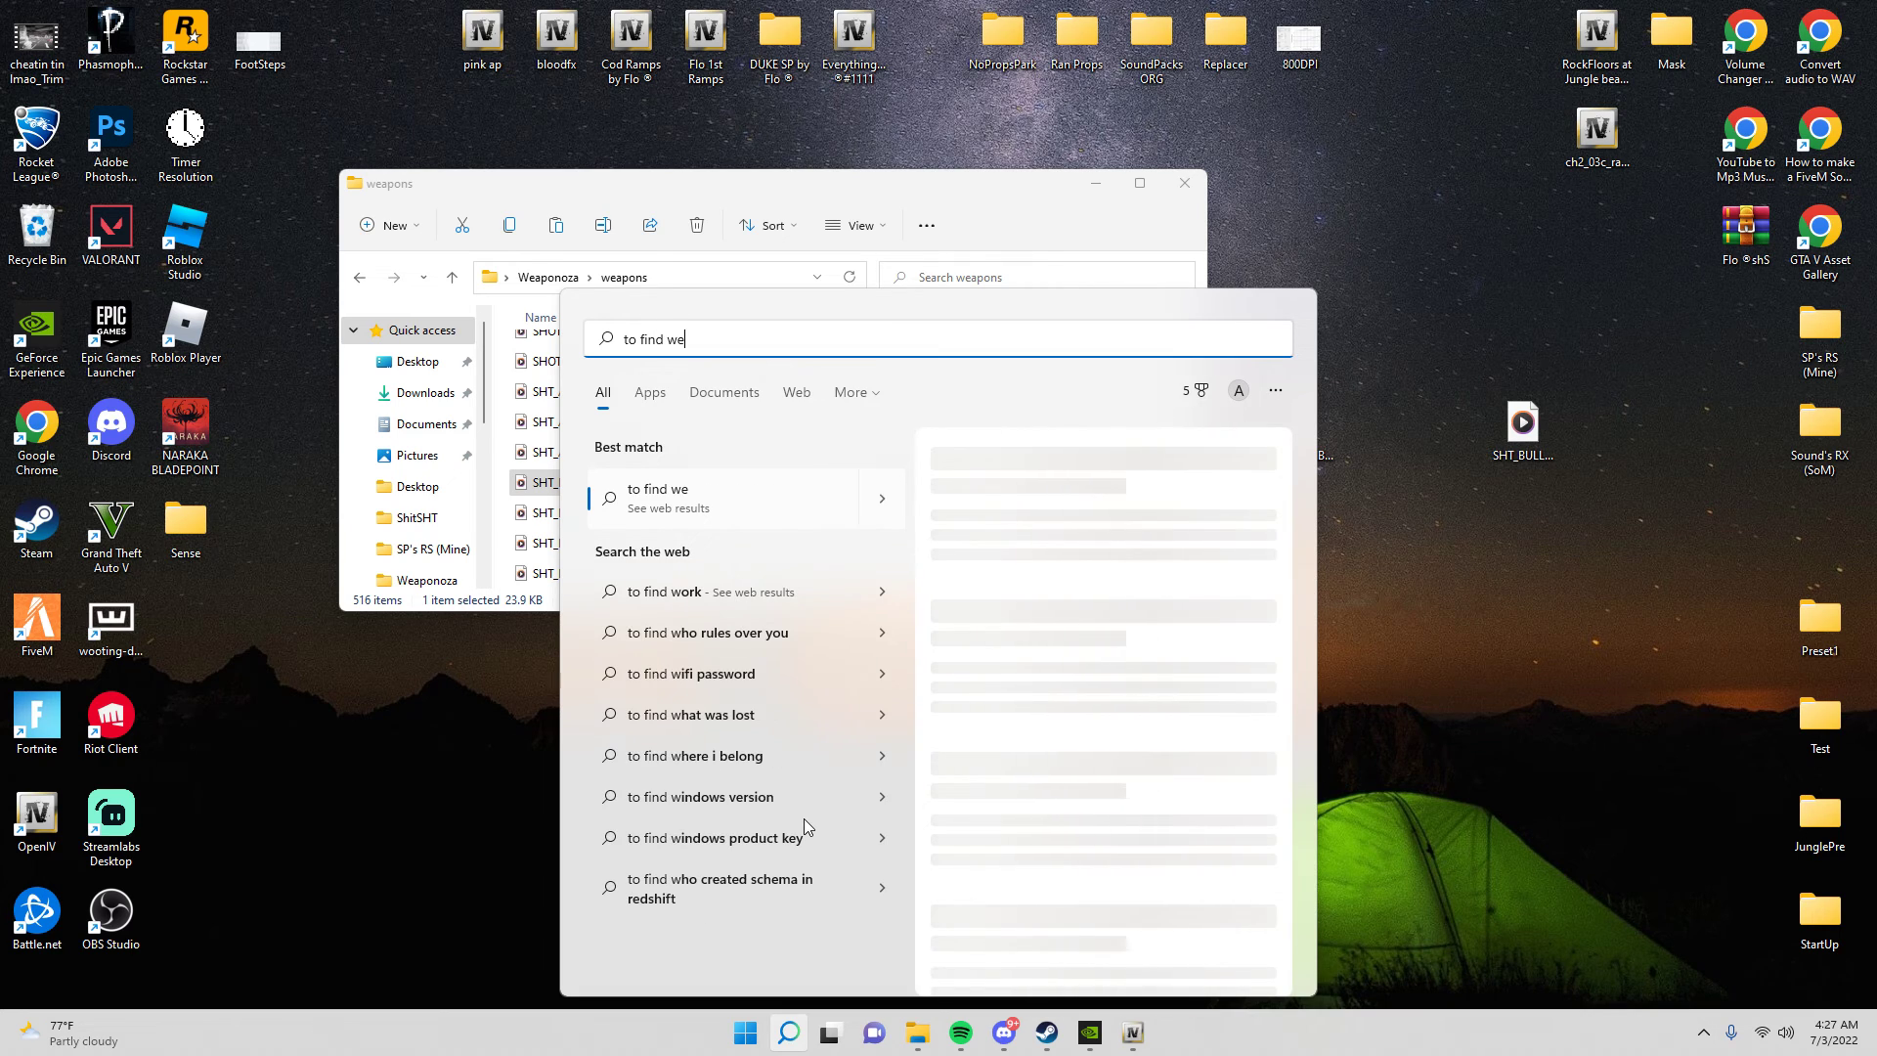
pyautogui.write('apon an')
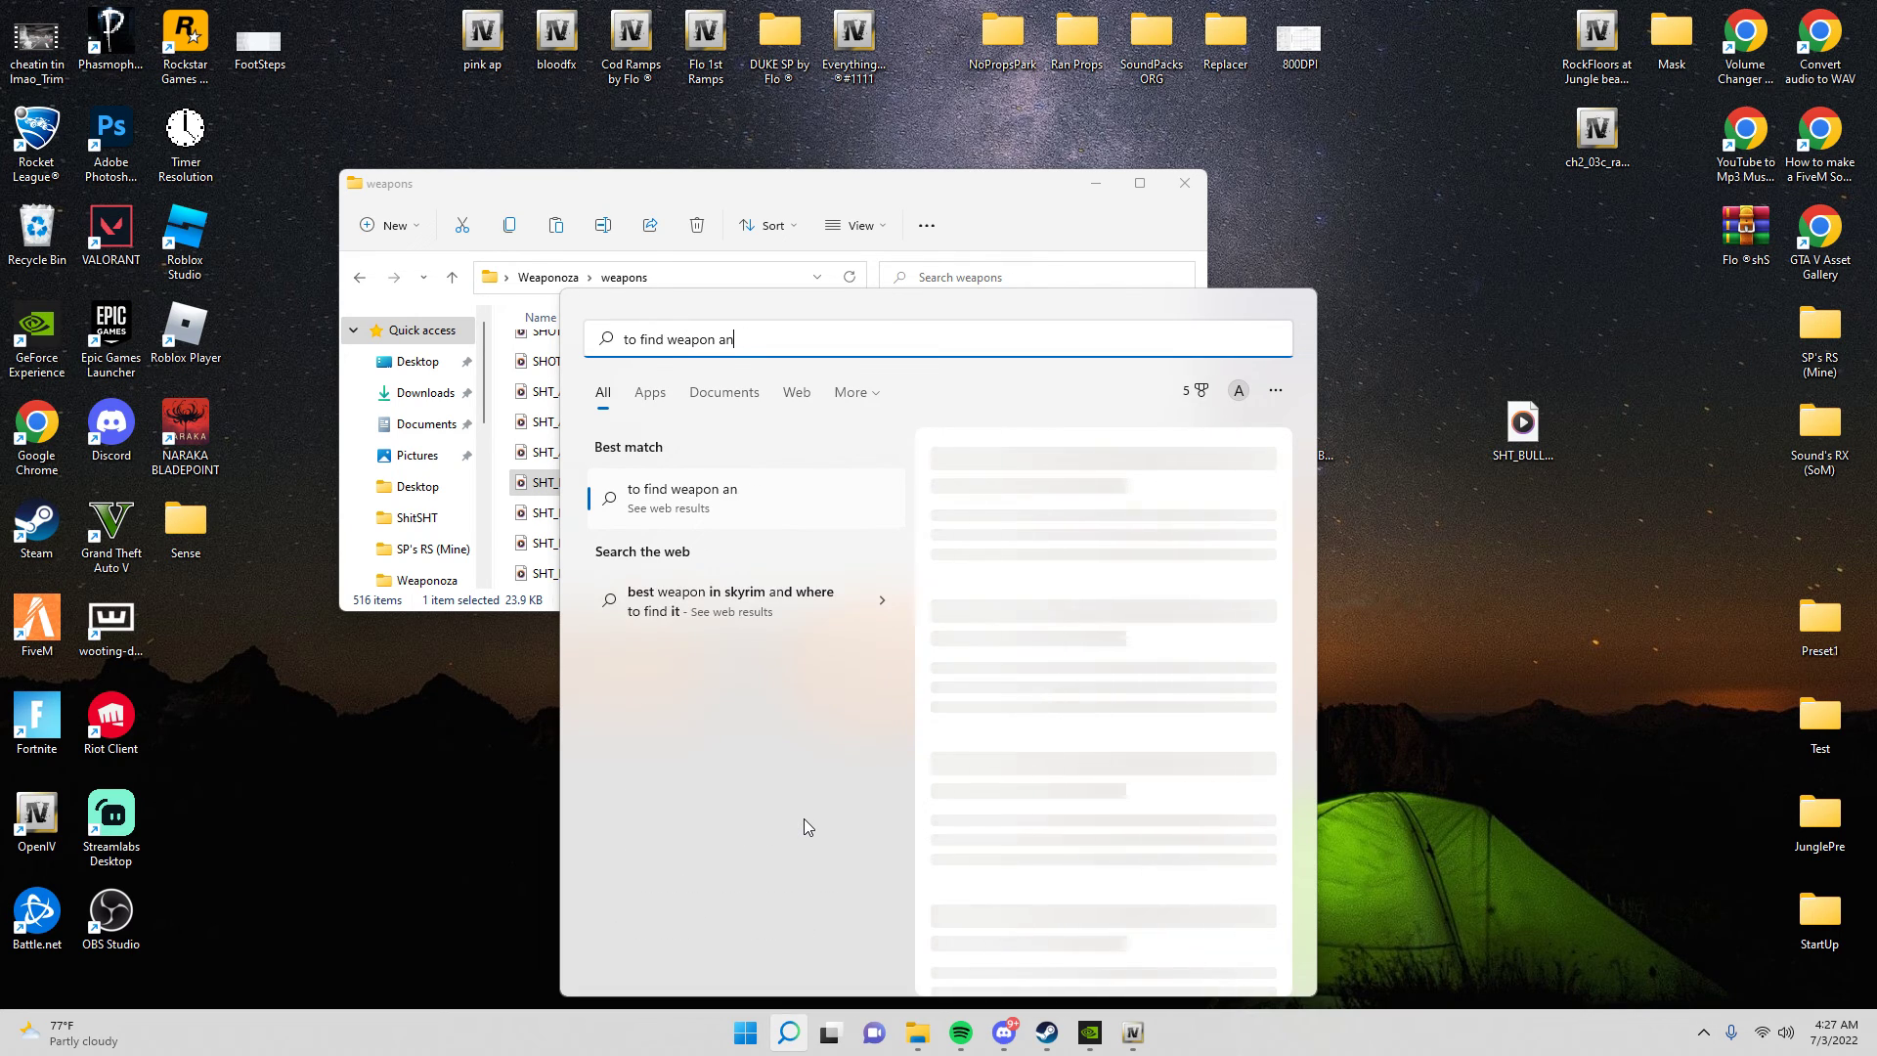
pyautogui.write('me')
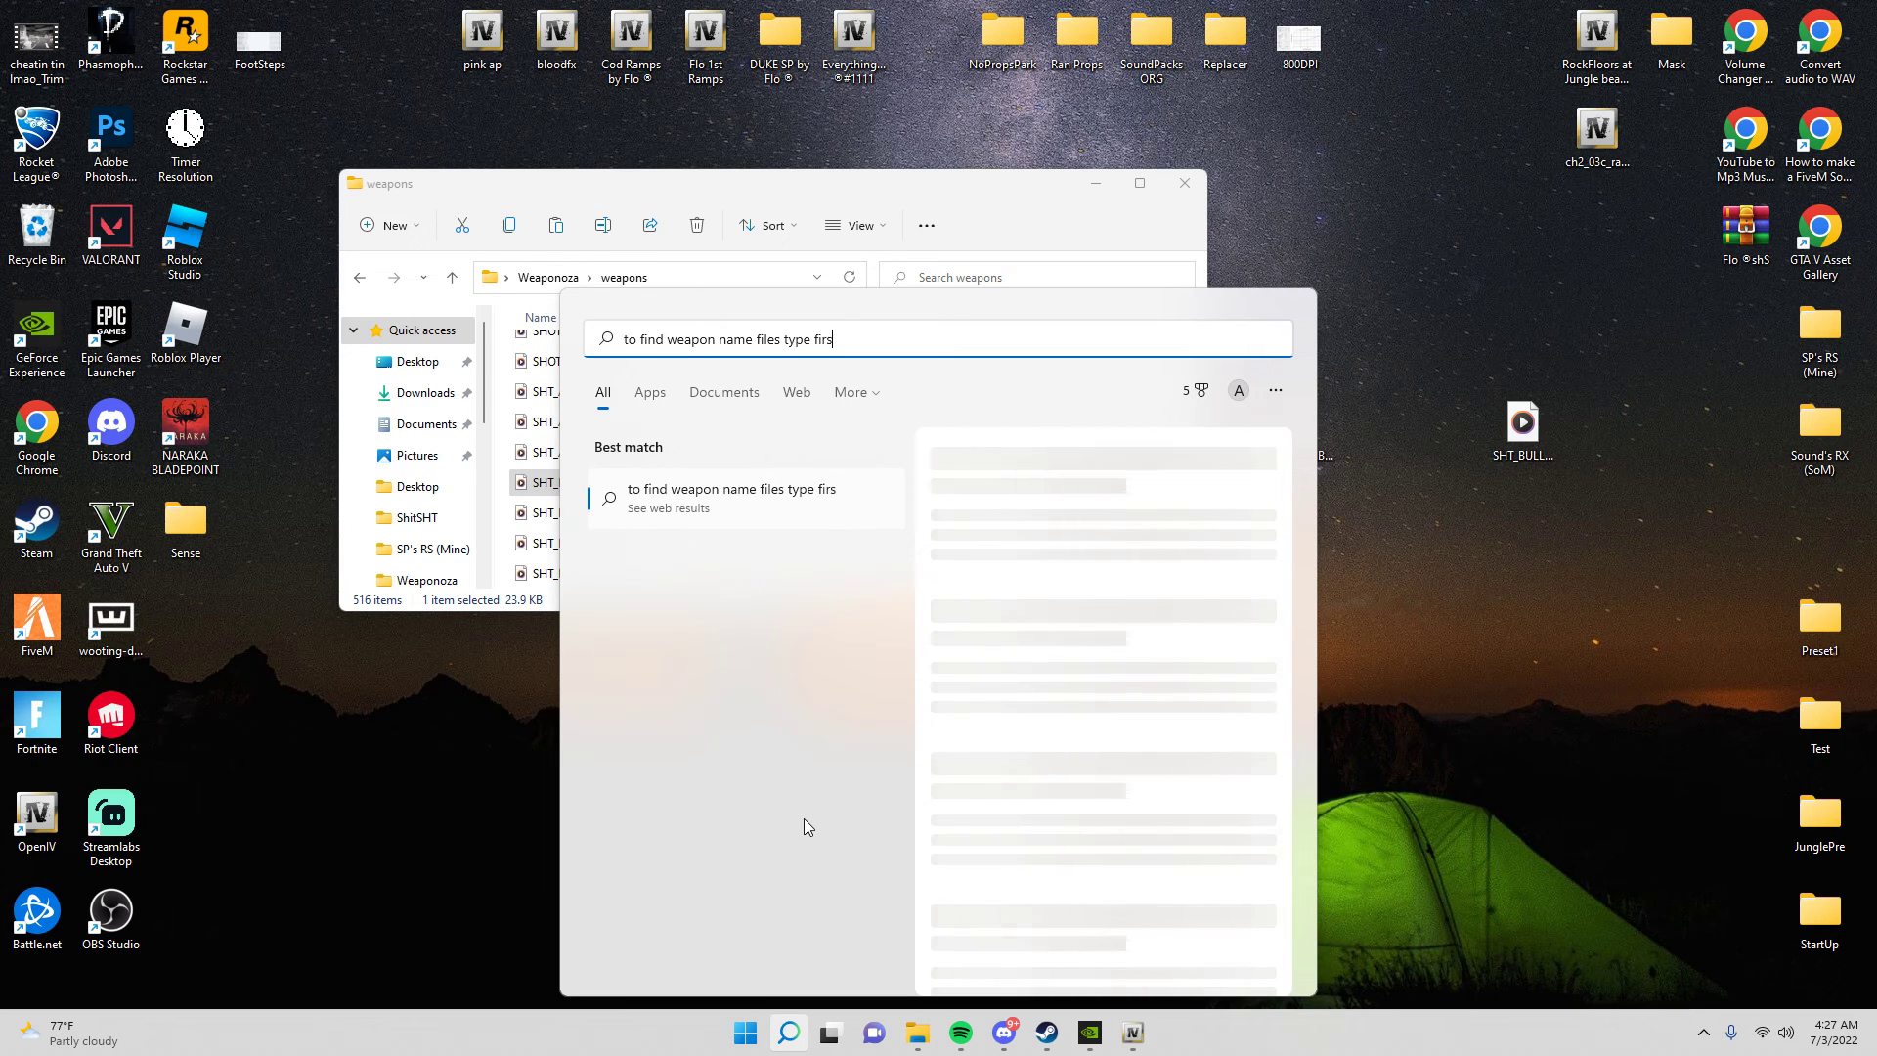
pyautogui.write('files type first 3 letters')
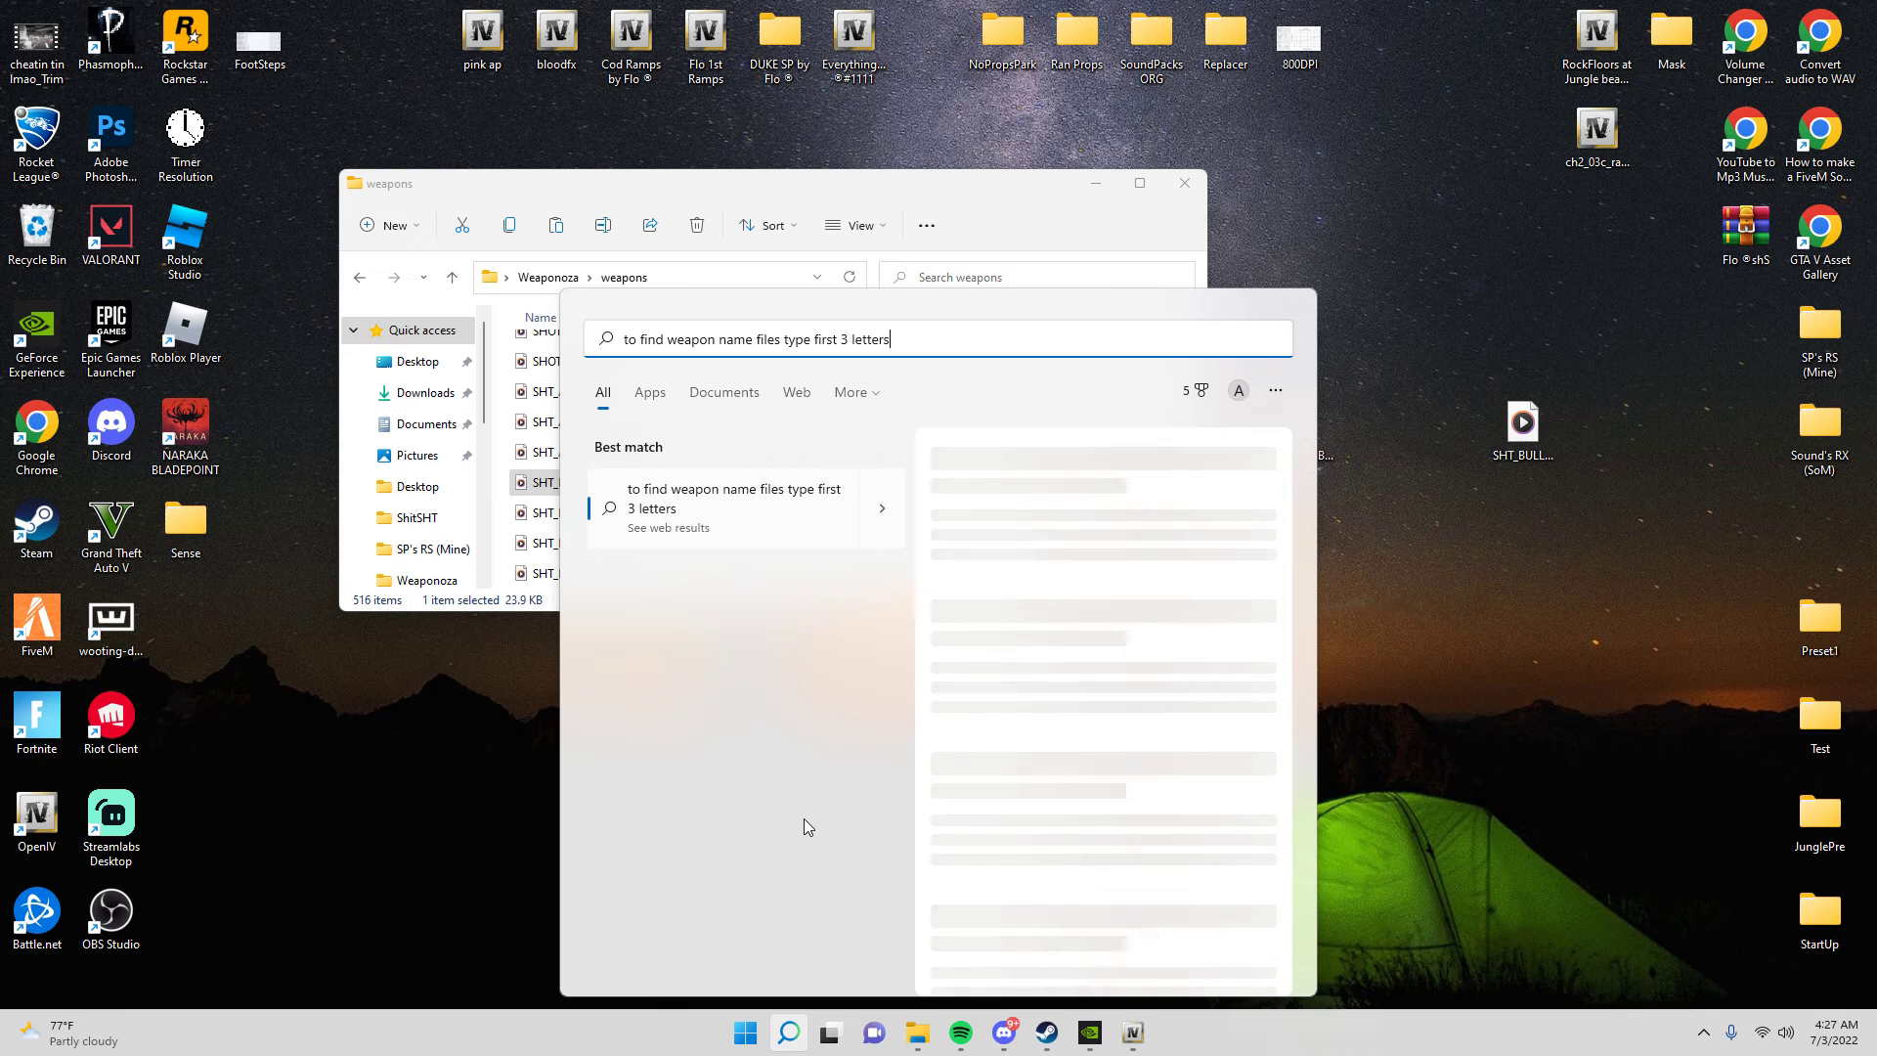
pyautogui.moveTo(894, 339); pyautogui.dragTo(500, 382)
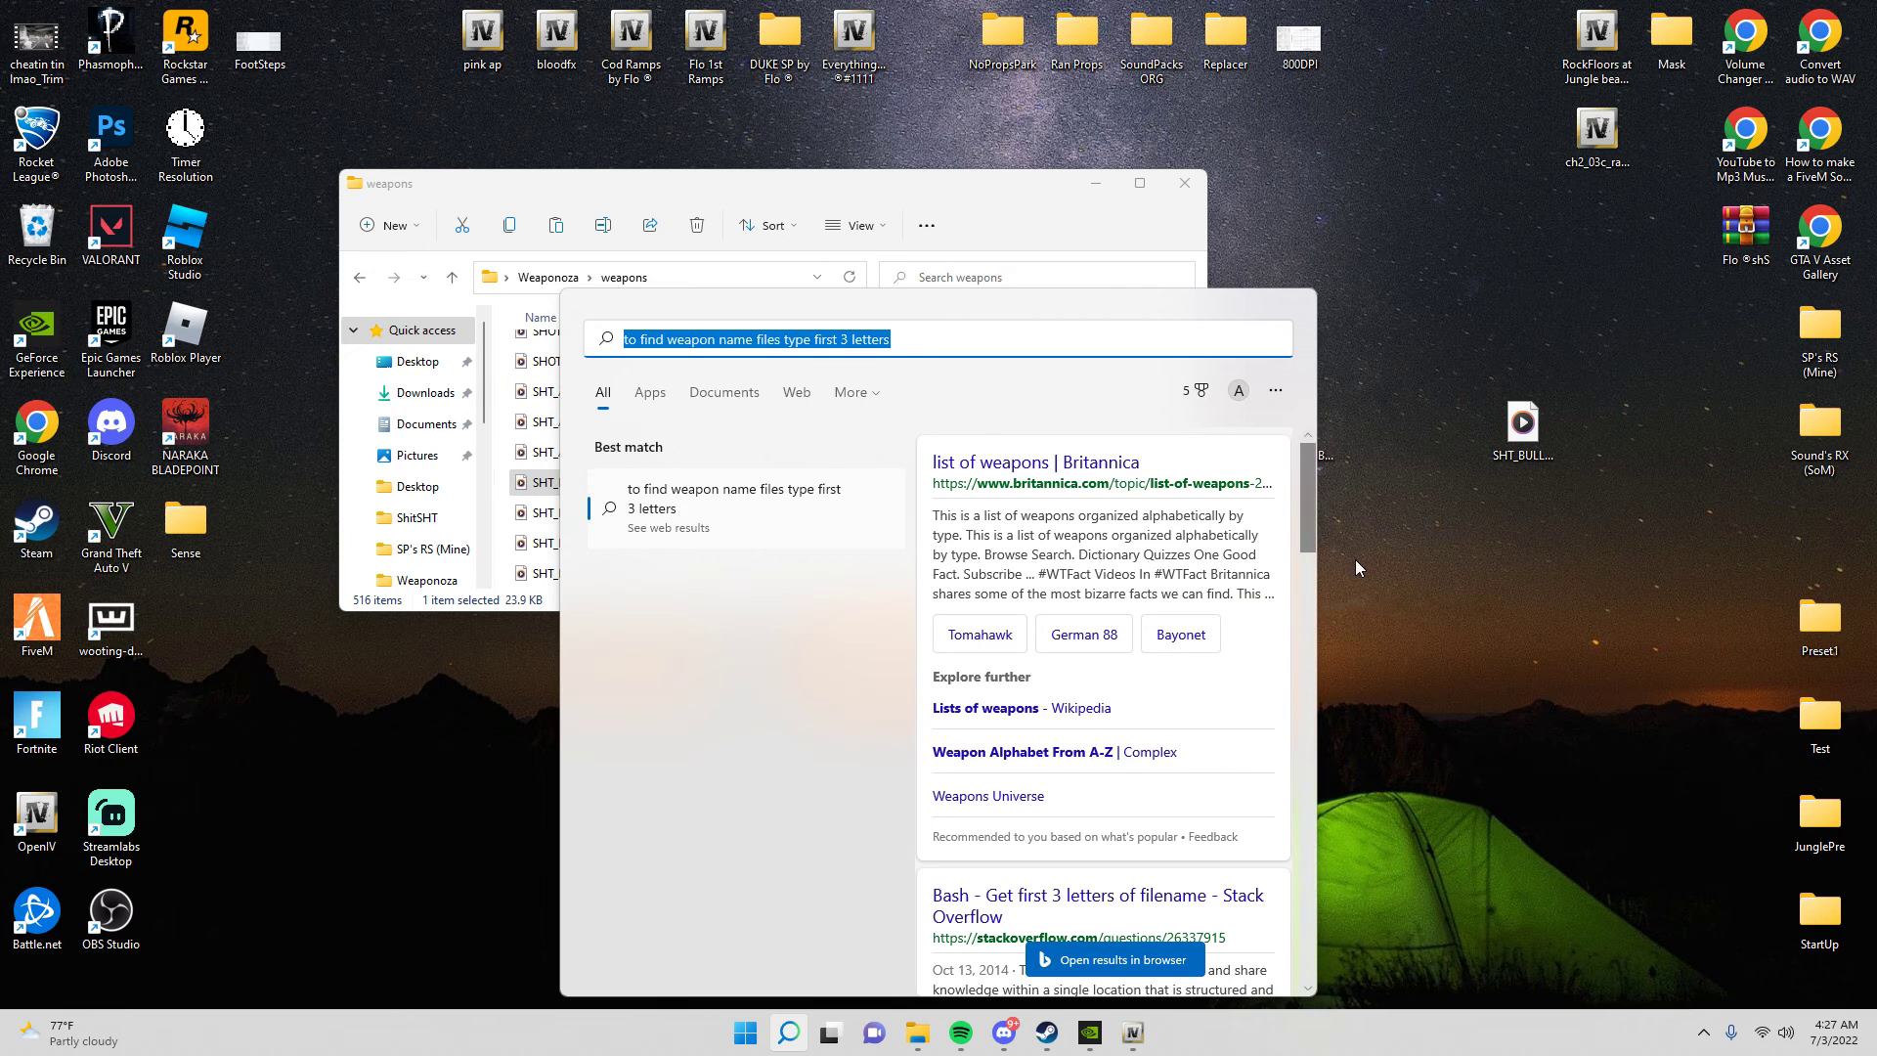
pyautogui.click(1453, 606)
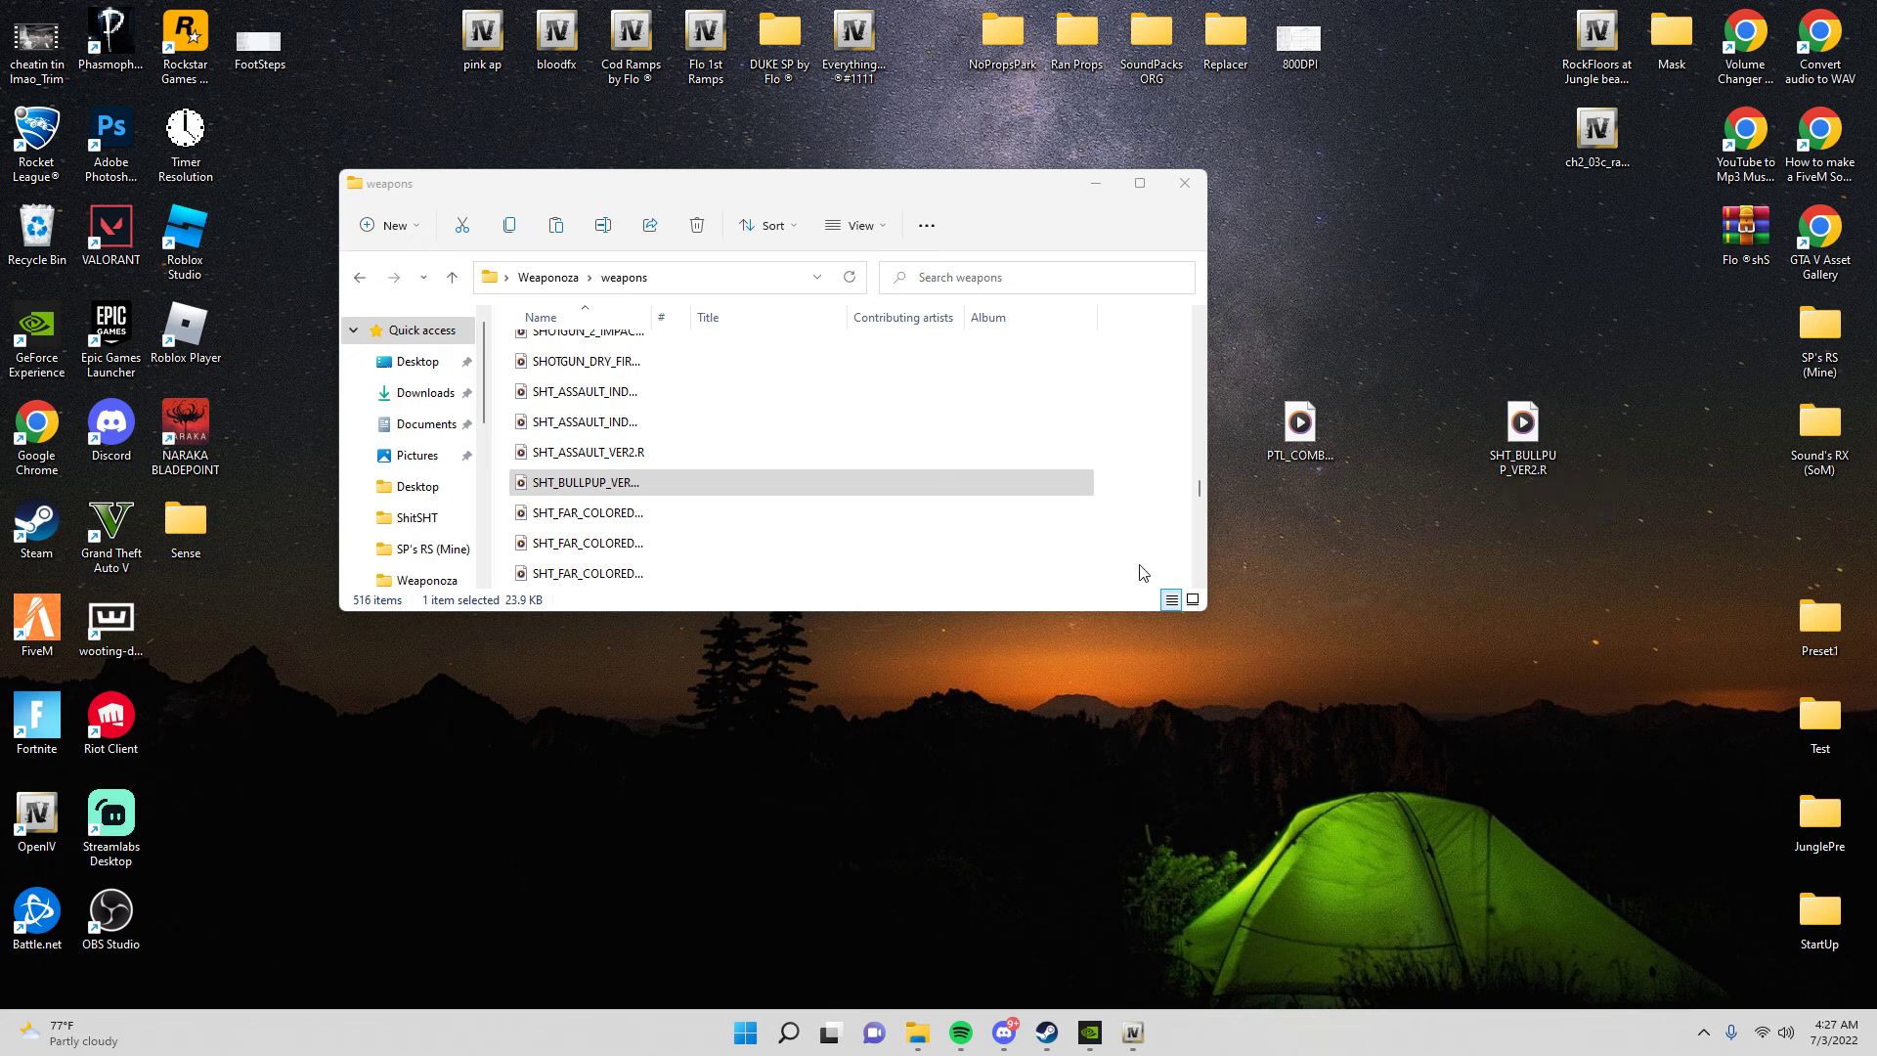
# Write the note "once replaced in both files once then watch" in the Windows search and dismiss it.
pyautogui.press('super')
pyautogui.write('once')
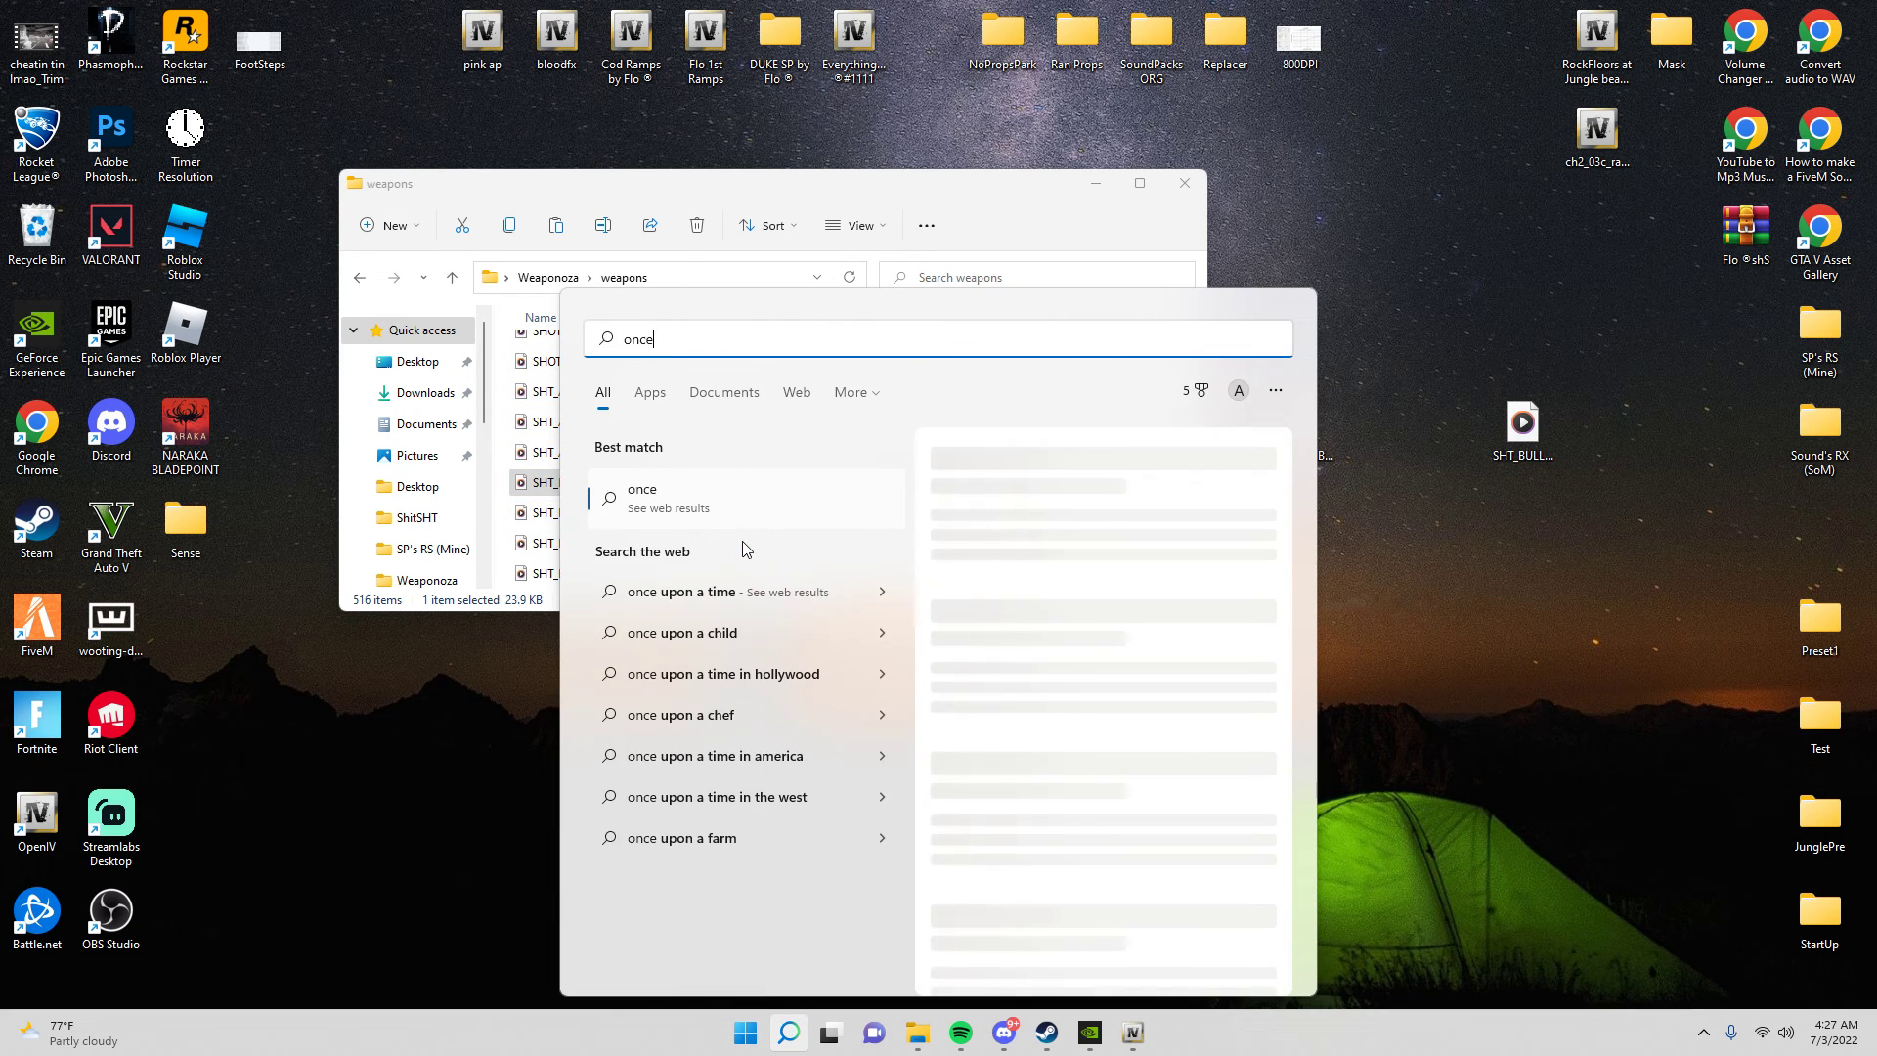
pyautogui.write(' replaced in bnoth')
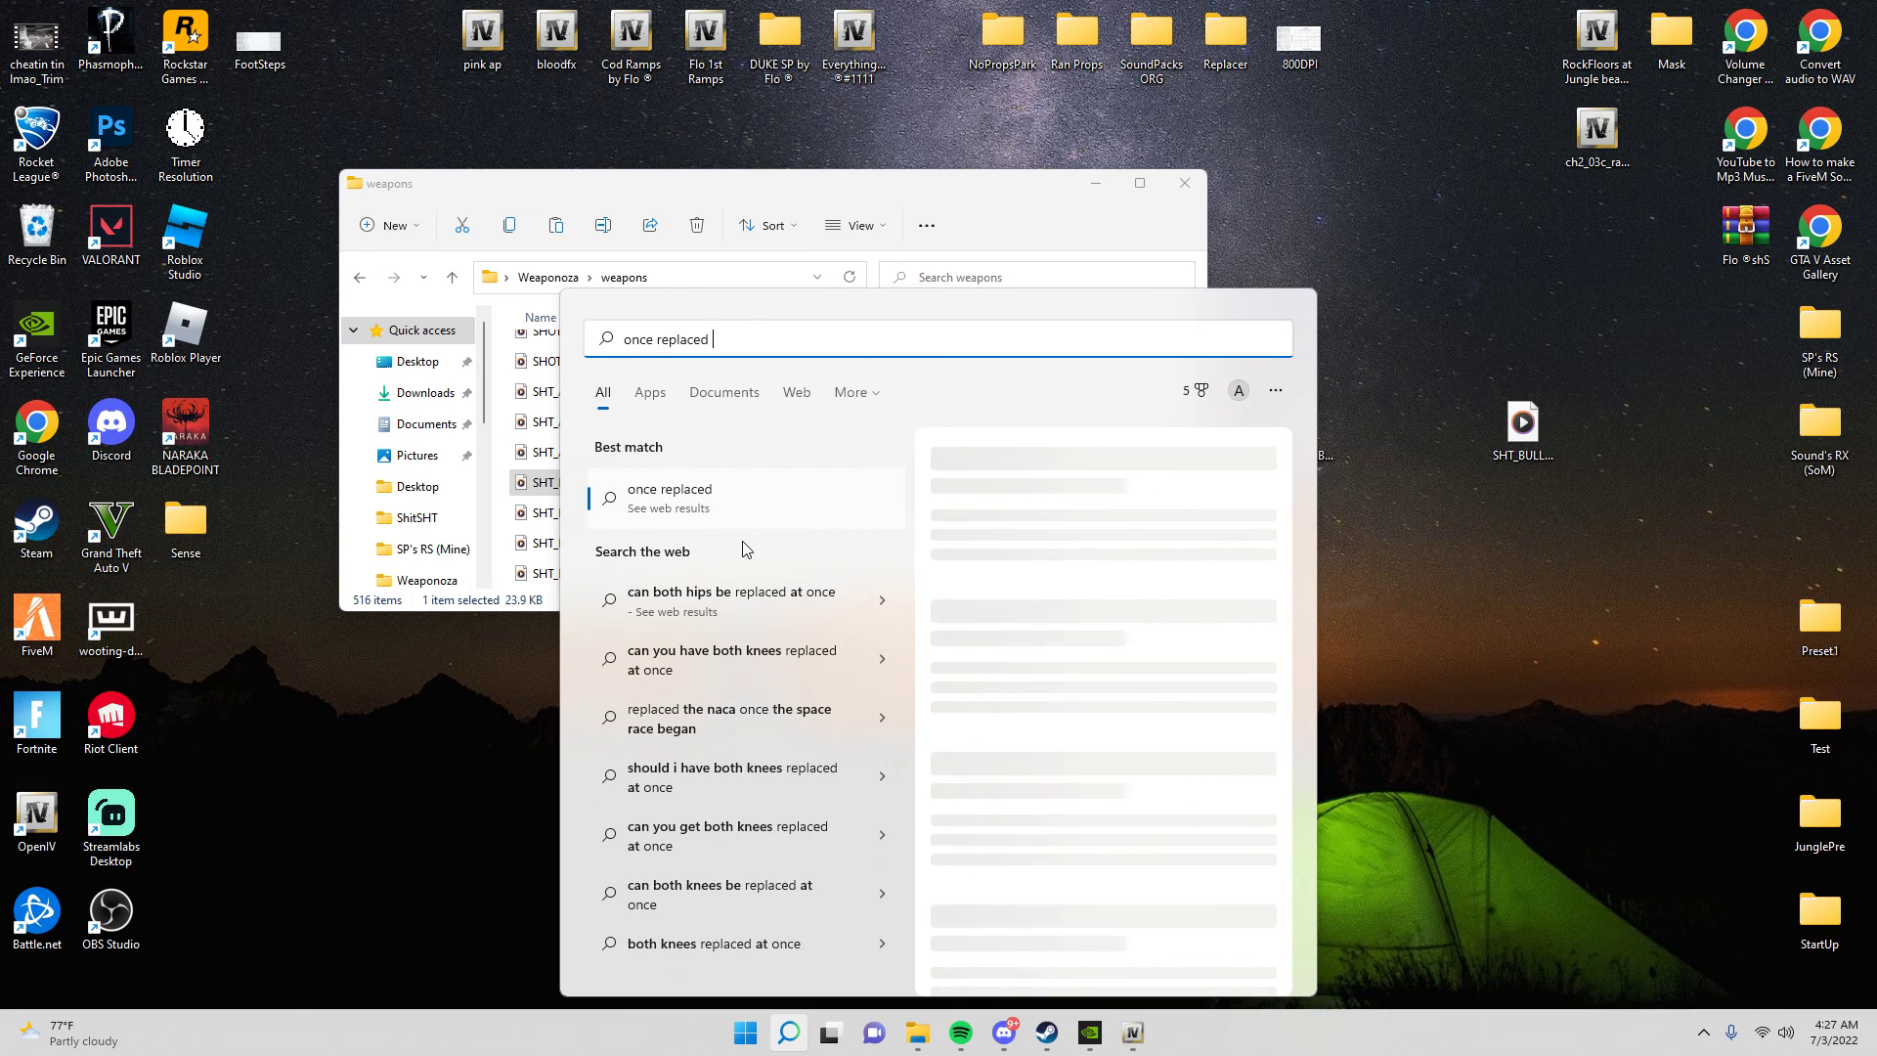
pyautogui.press('BackSpace')
pyautogui.press('BackSpace')
pyautogui.write('oth files ')
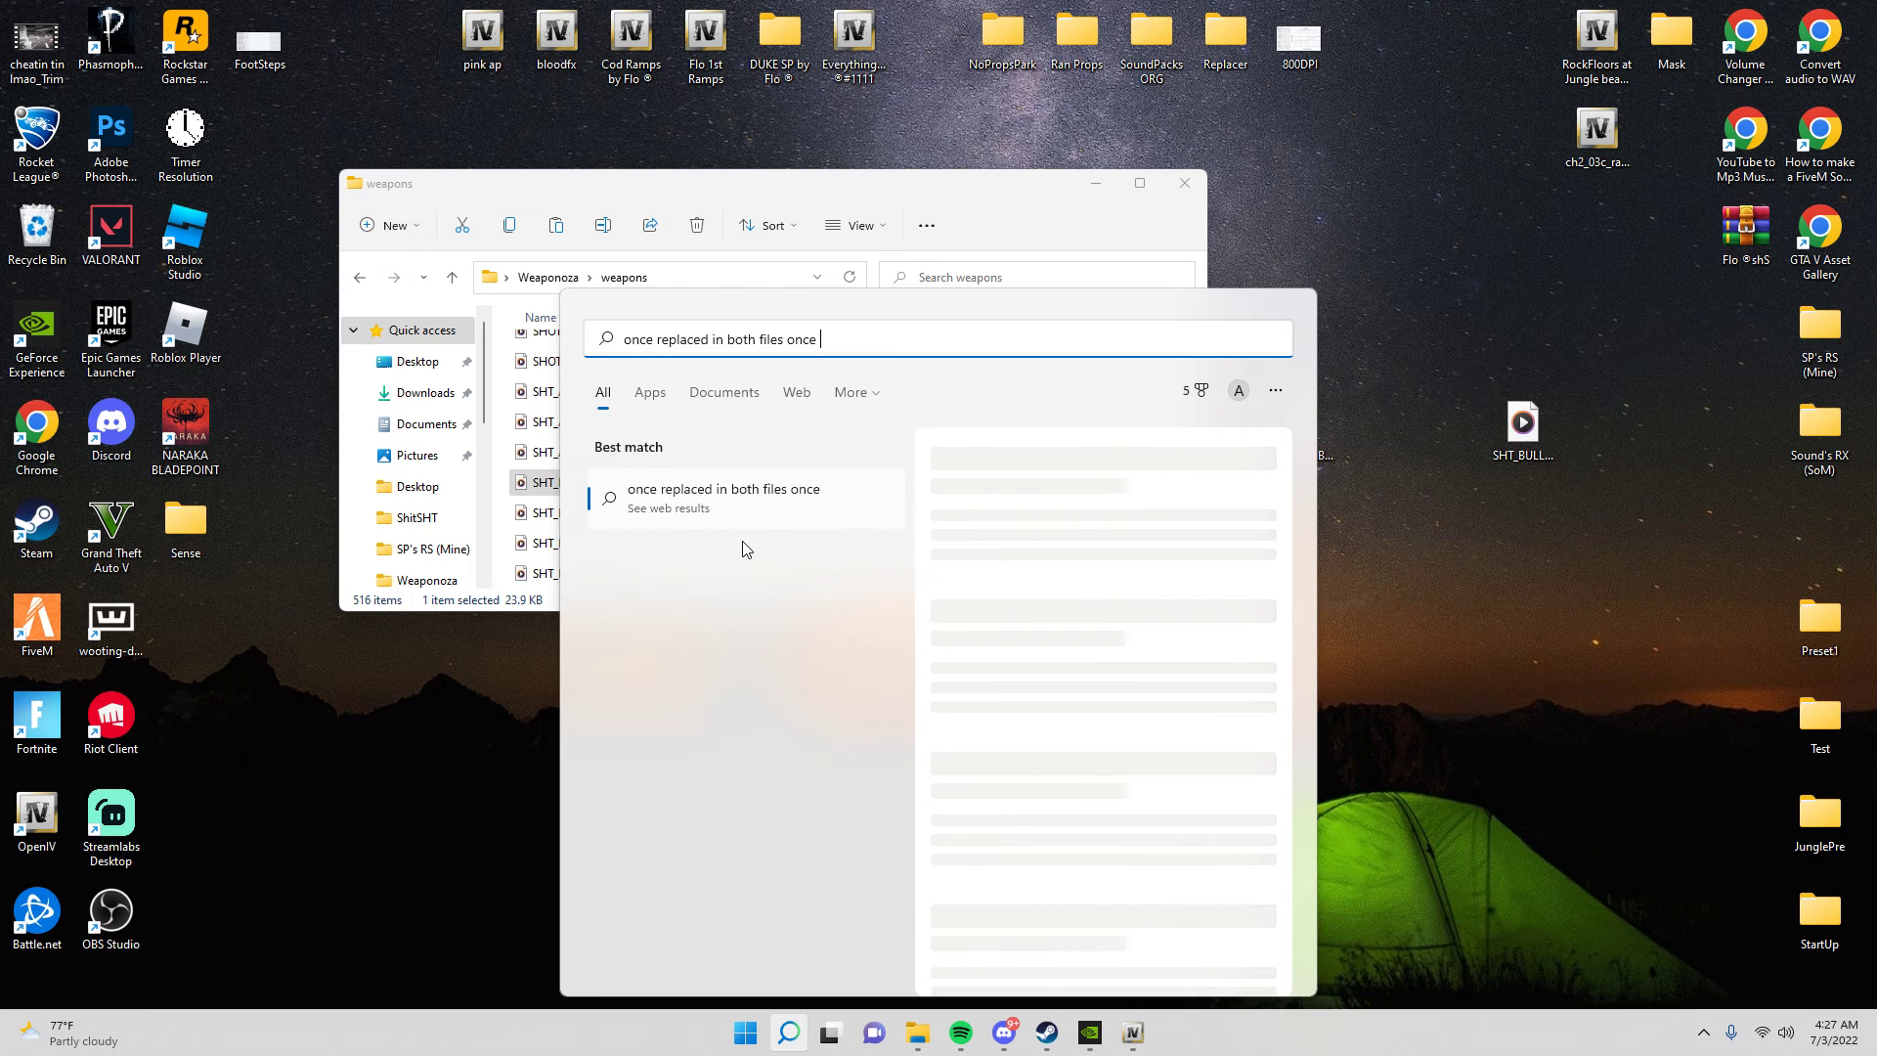
pyautogui.write('once ')
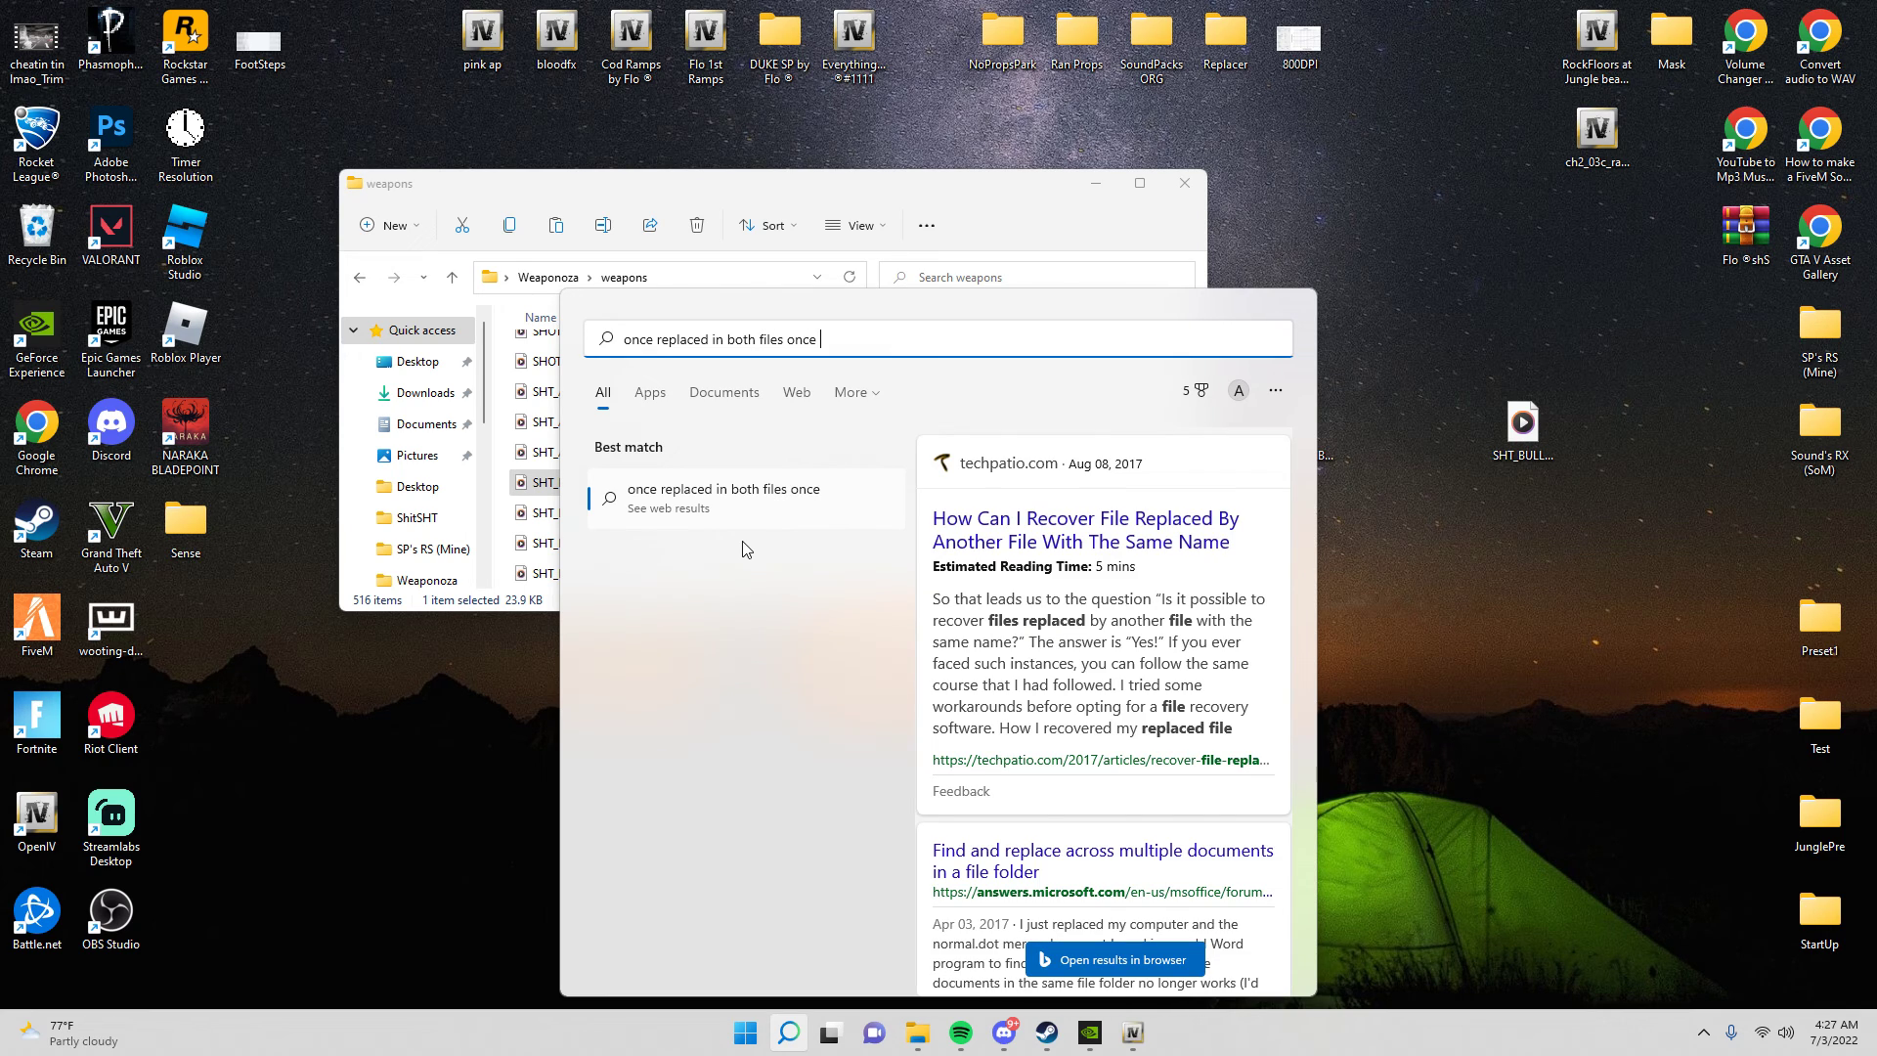
pyautogui.write('then watch')
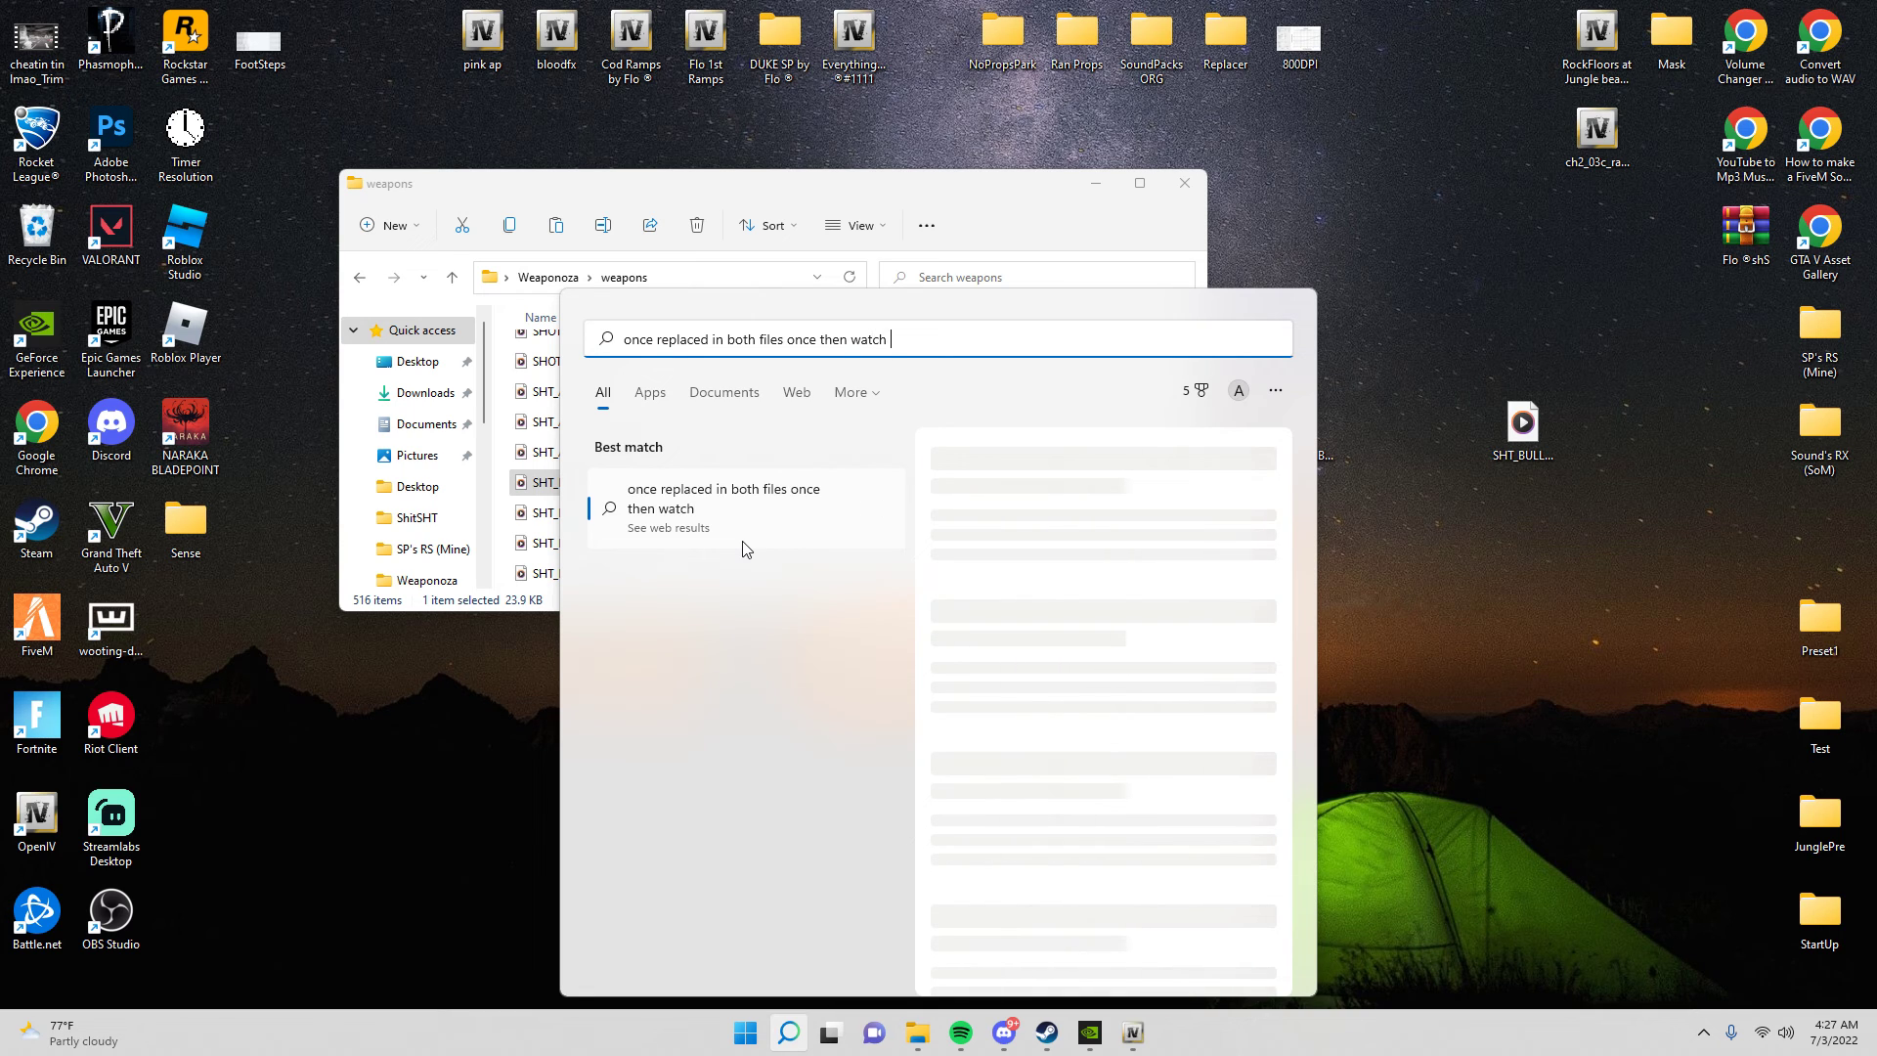
pyautogui.click(1391, 553)
# Switch to the OpenIV window showing WEAPONS_PLAYER.rpf and import sht_bullpup.oac from the ShitSHT folder as openFormats.
pyautogui.click(1096, 192)
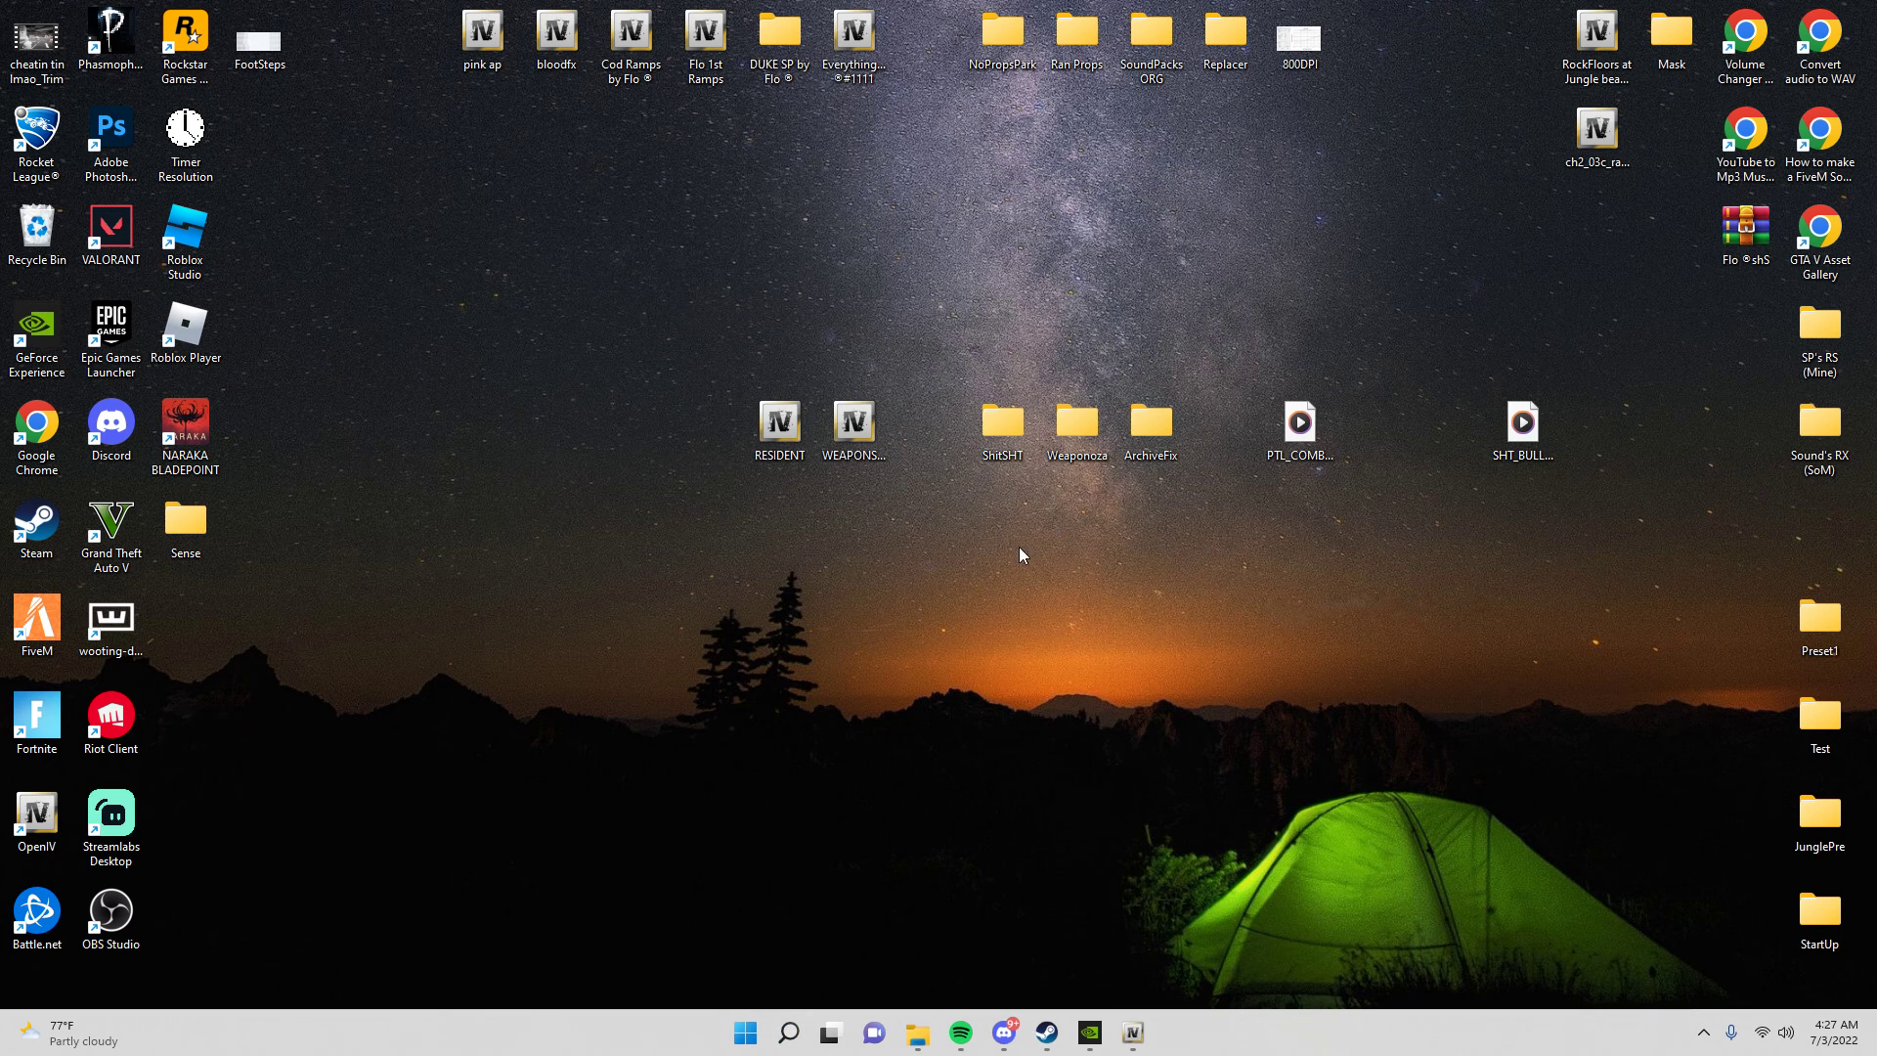
pyautogui.moveTo(1133, 1033)
pyautogui.click(1039, 924)
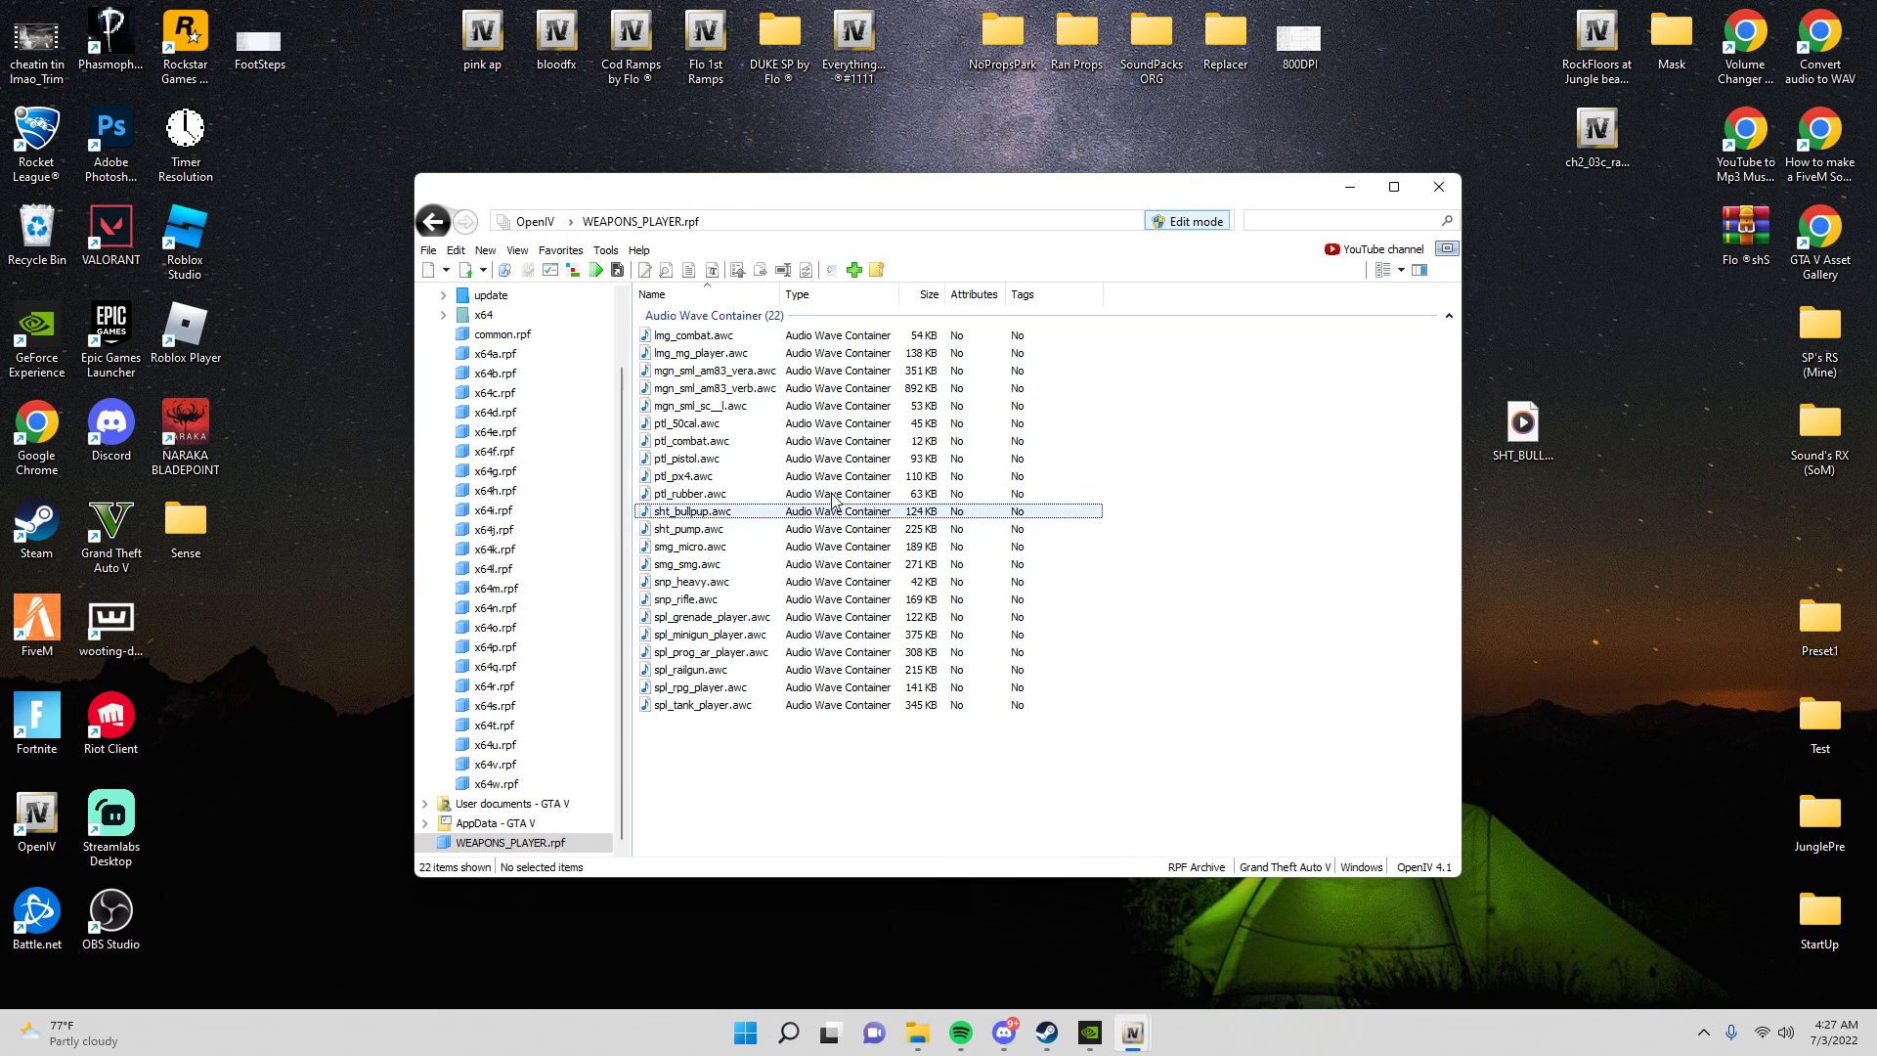
pyautogui.click(699, 511)
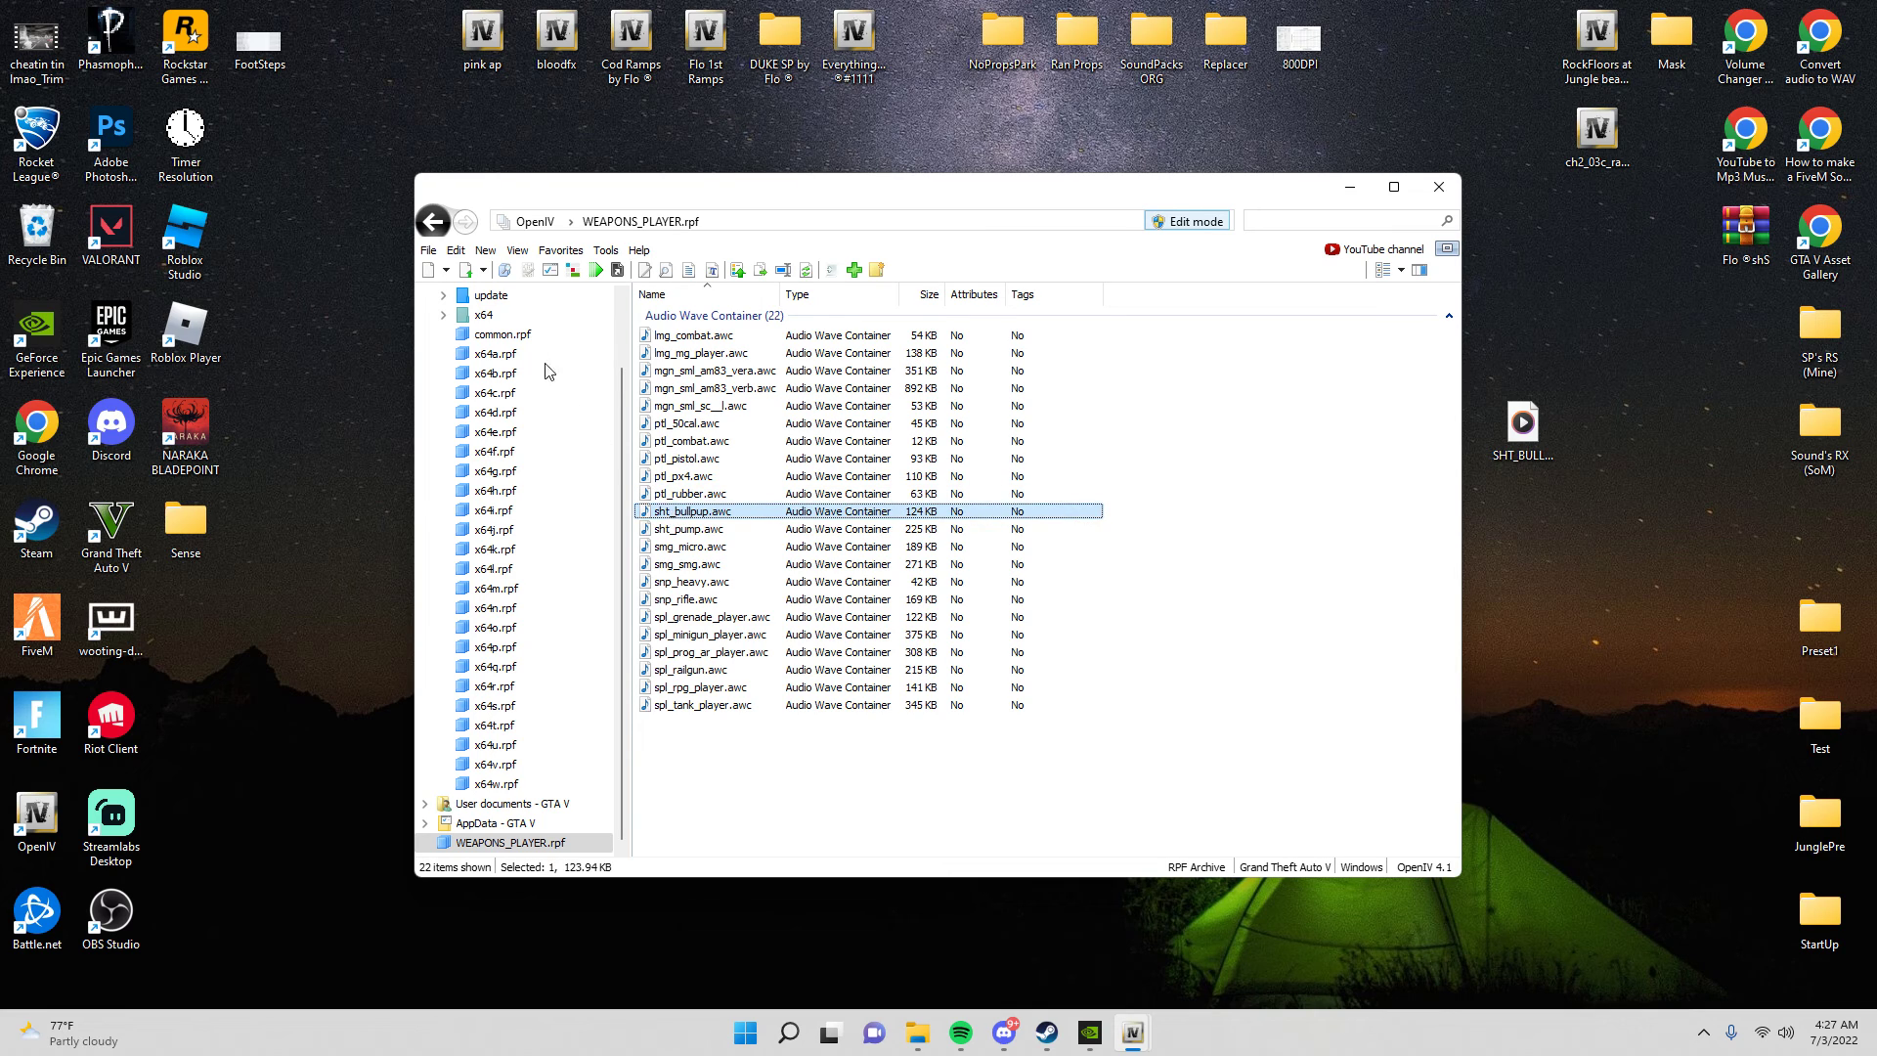
pyautogui.click(485, 250)
pyautogui.click(533, 279)
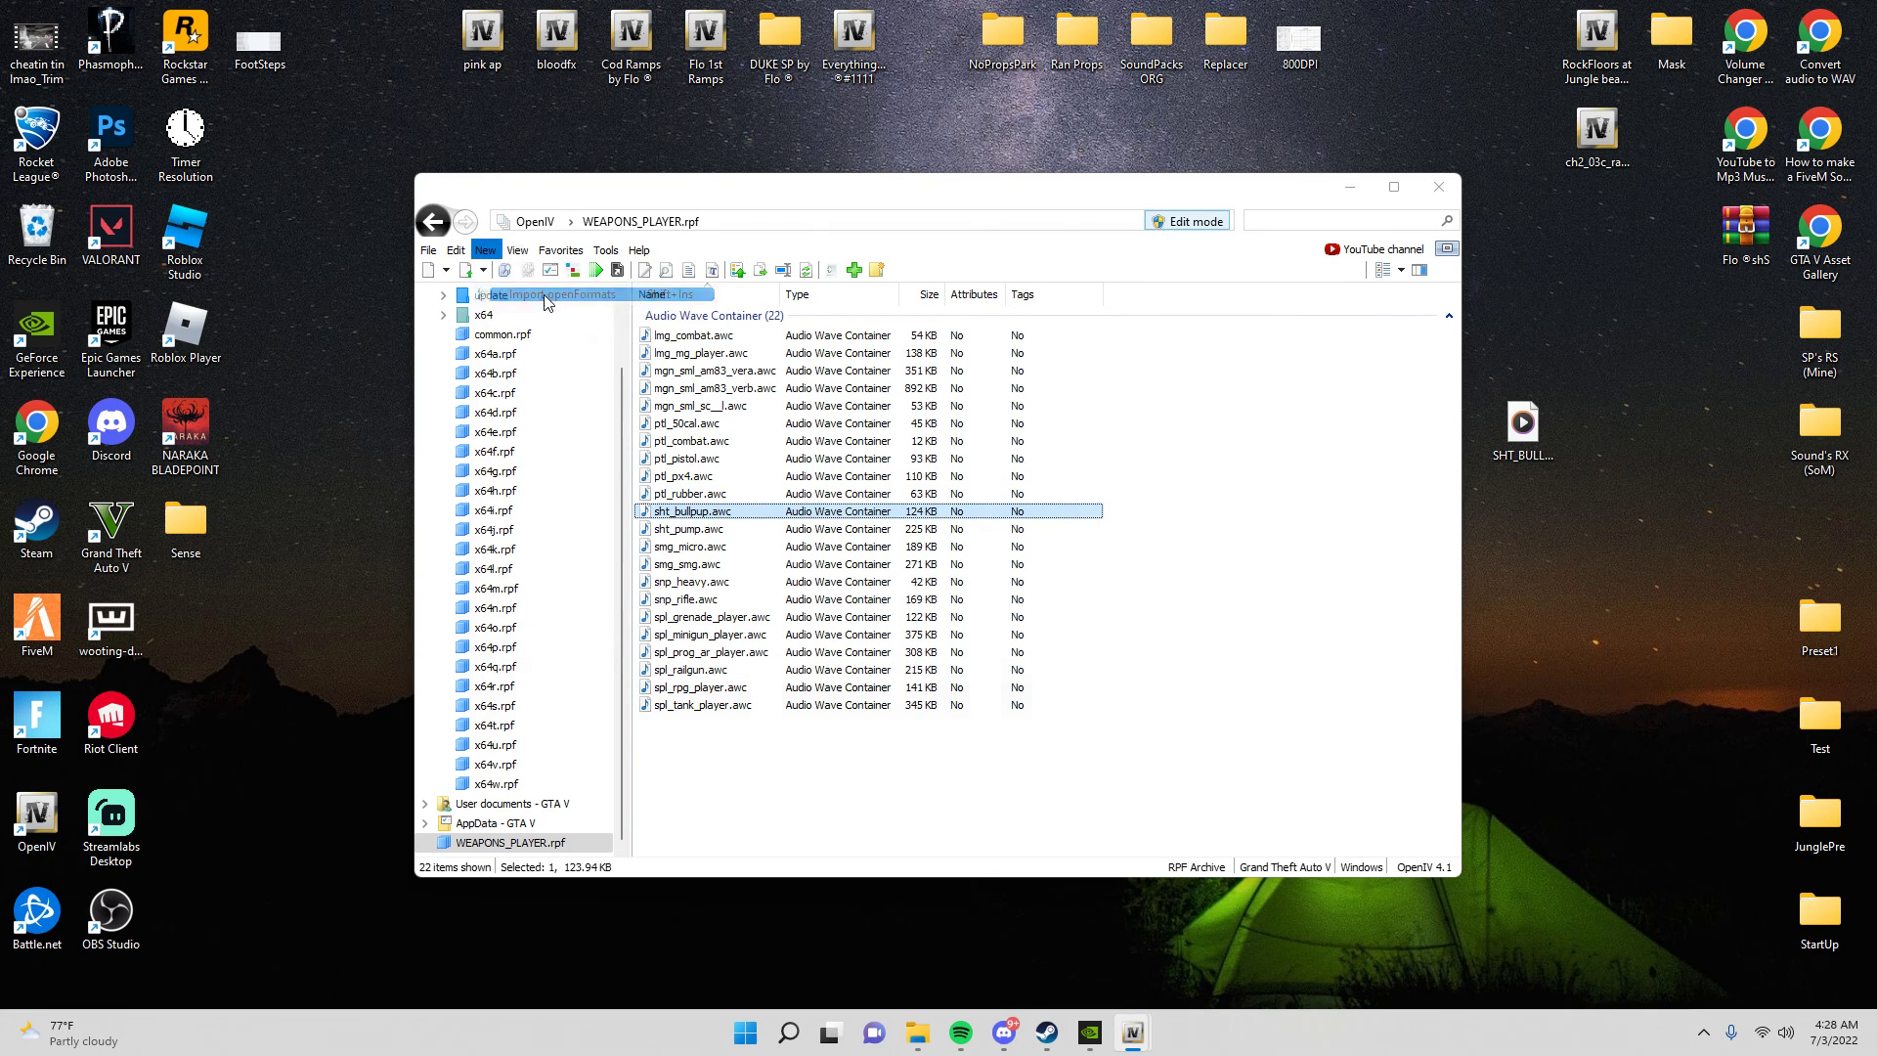
pyautogui.click(695, 459)
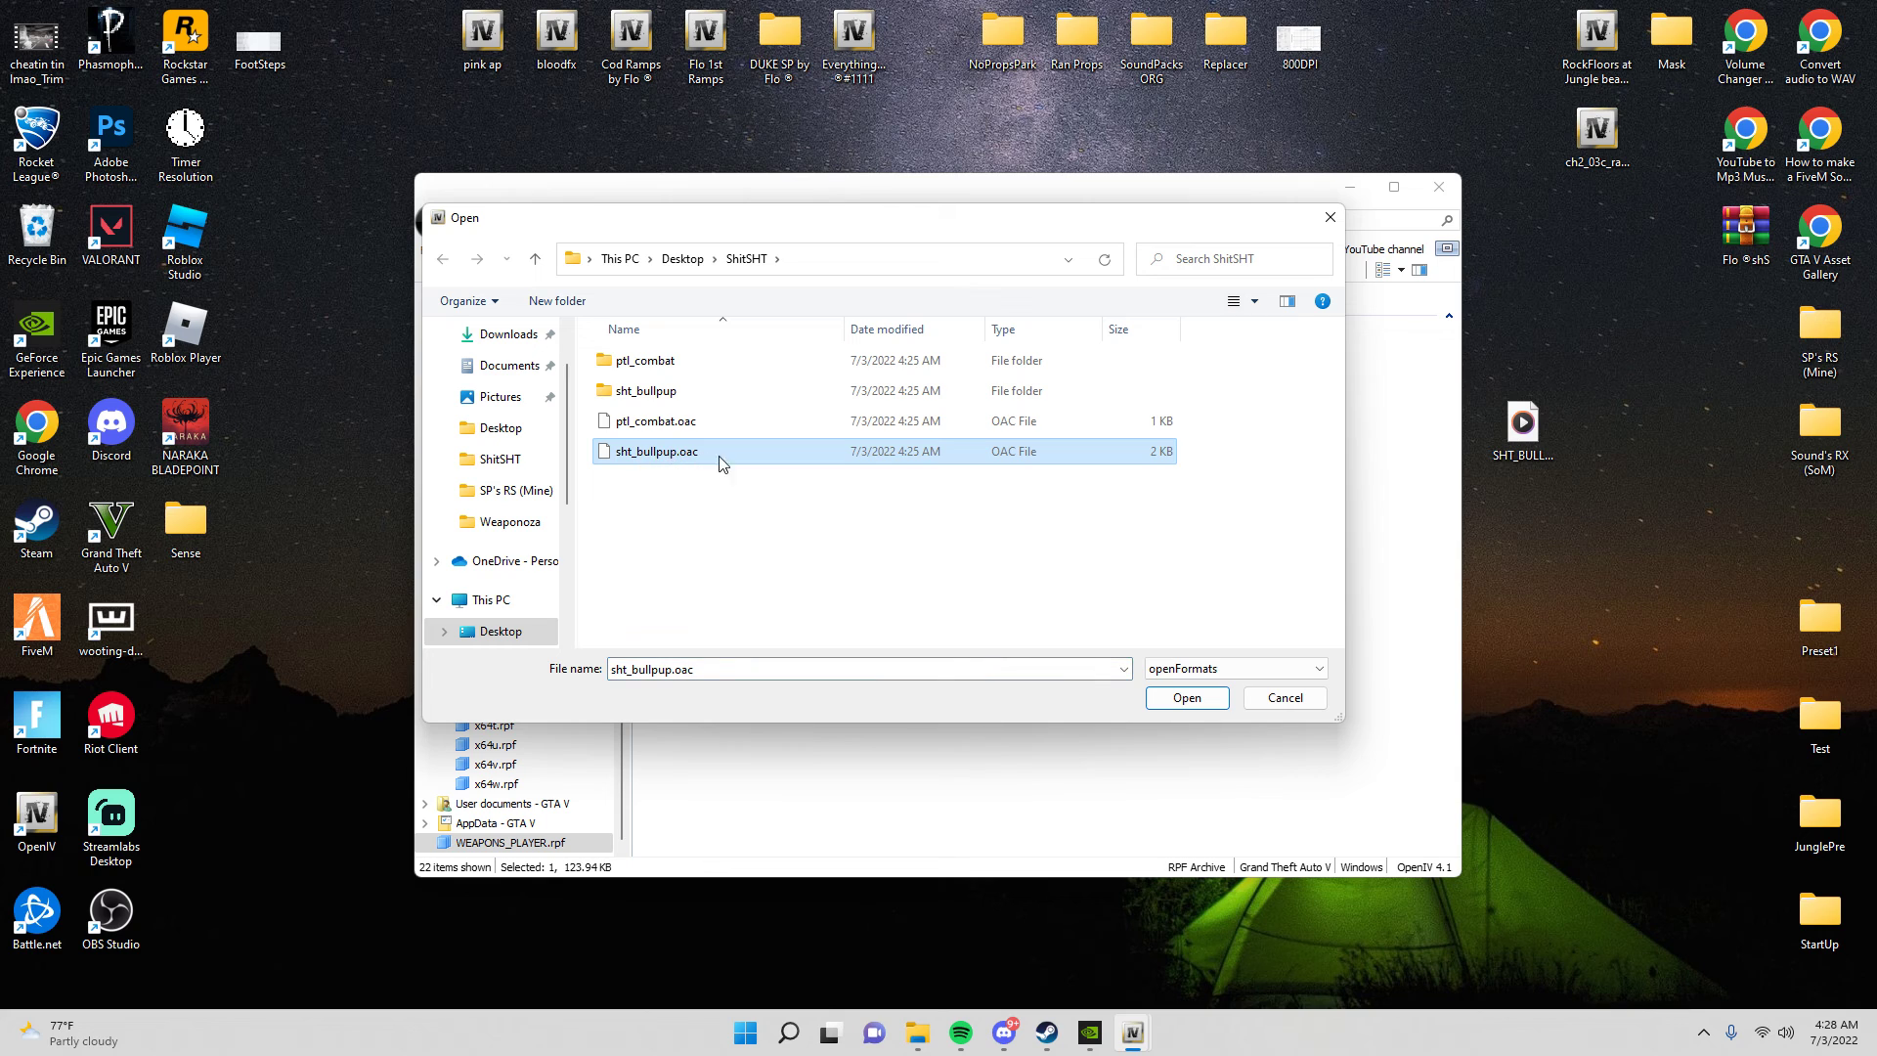
pyautogui.click(1162, 695)
pyautogui.click(1040, 631)
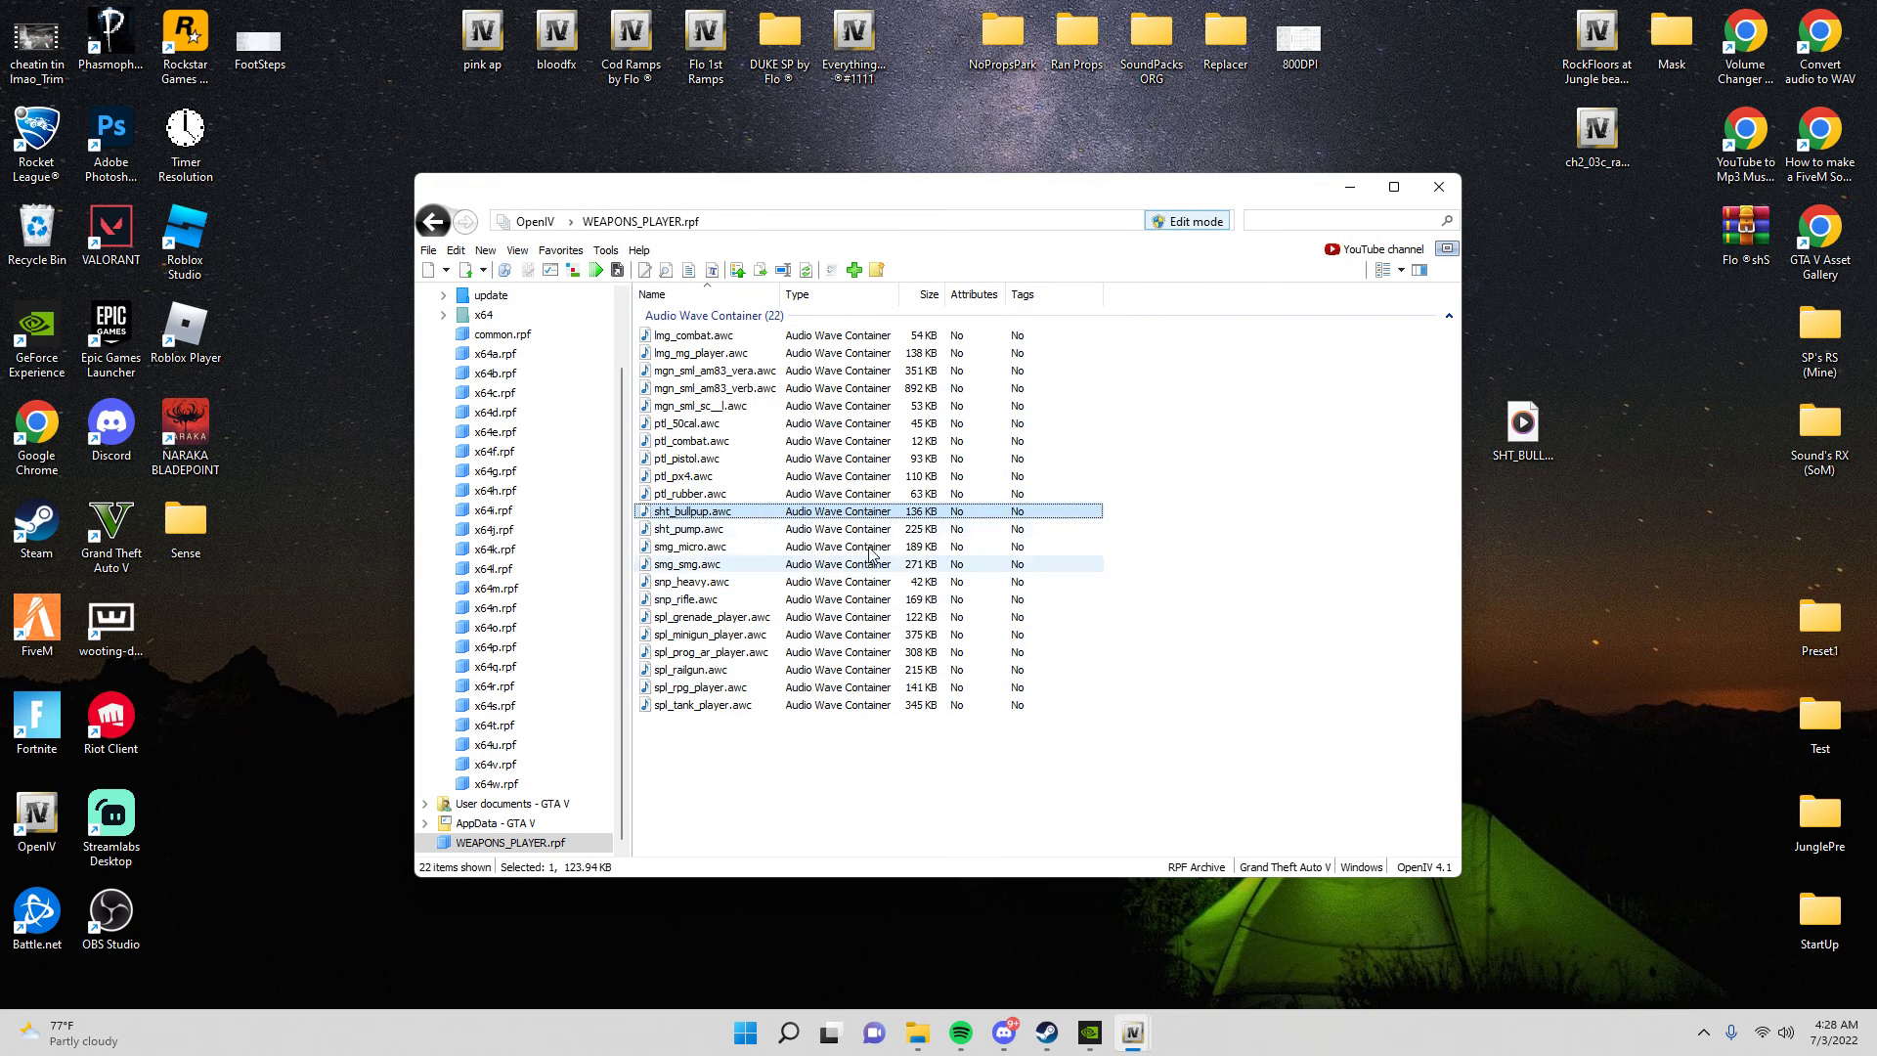
# Import ptl_combat.oac from the ShitSHT folder into WEAPONS_PLAYER.rpf as openFormats.
pyautogui.click(696, 443)
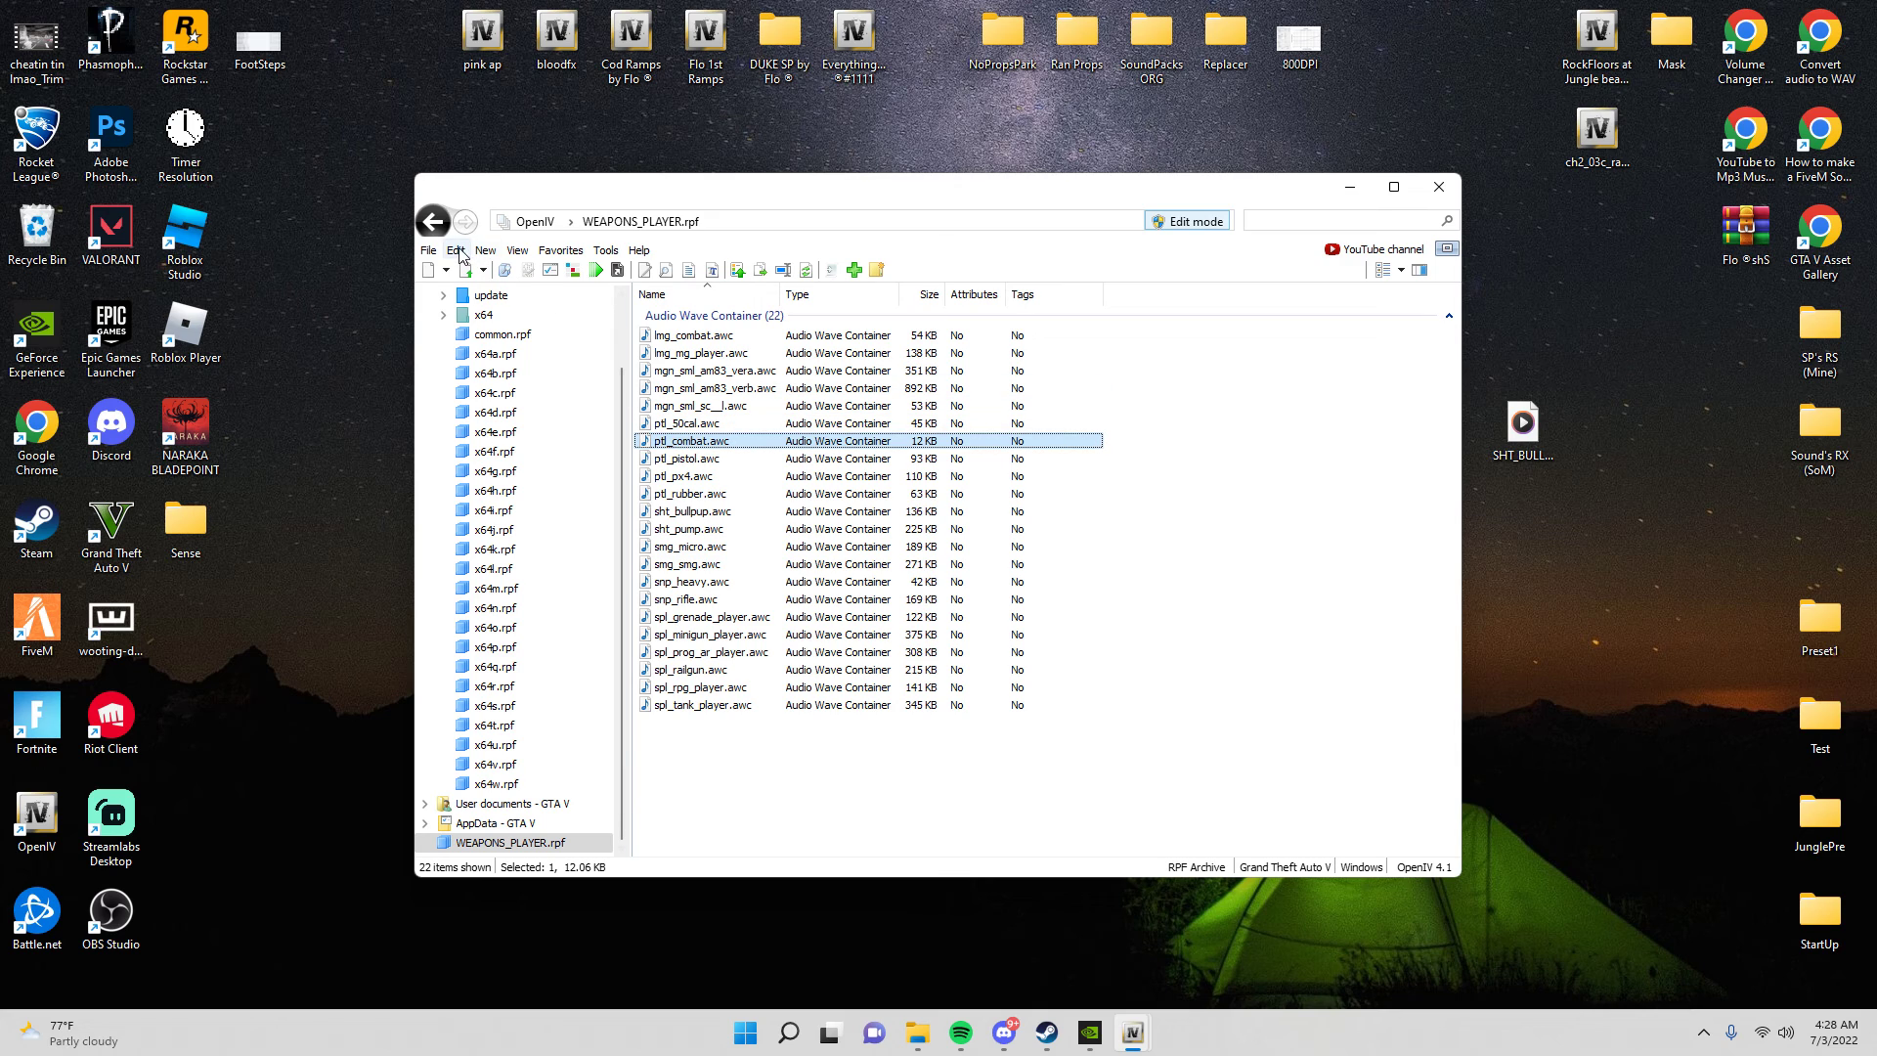
pyautogui.click(486, 252)
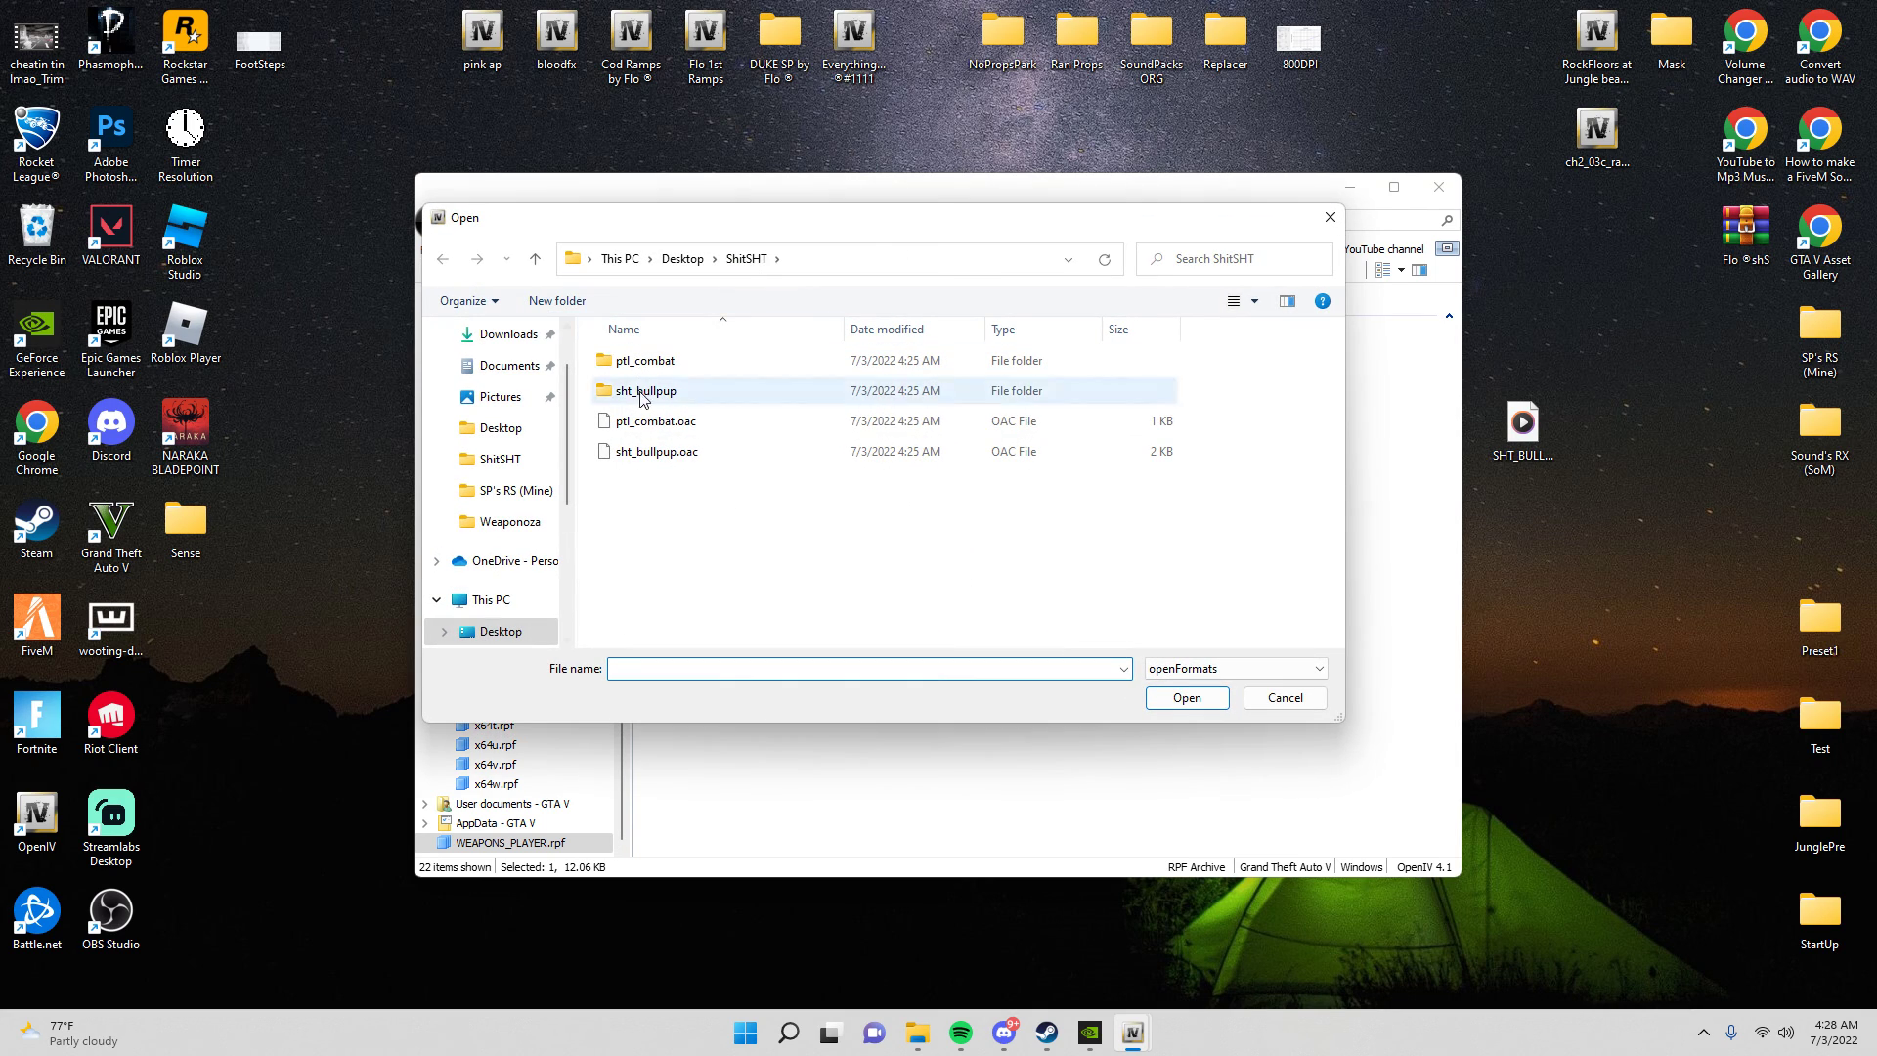
pyautogui.click(657, 421)
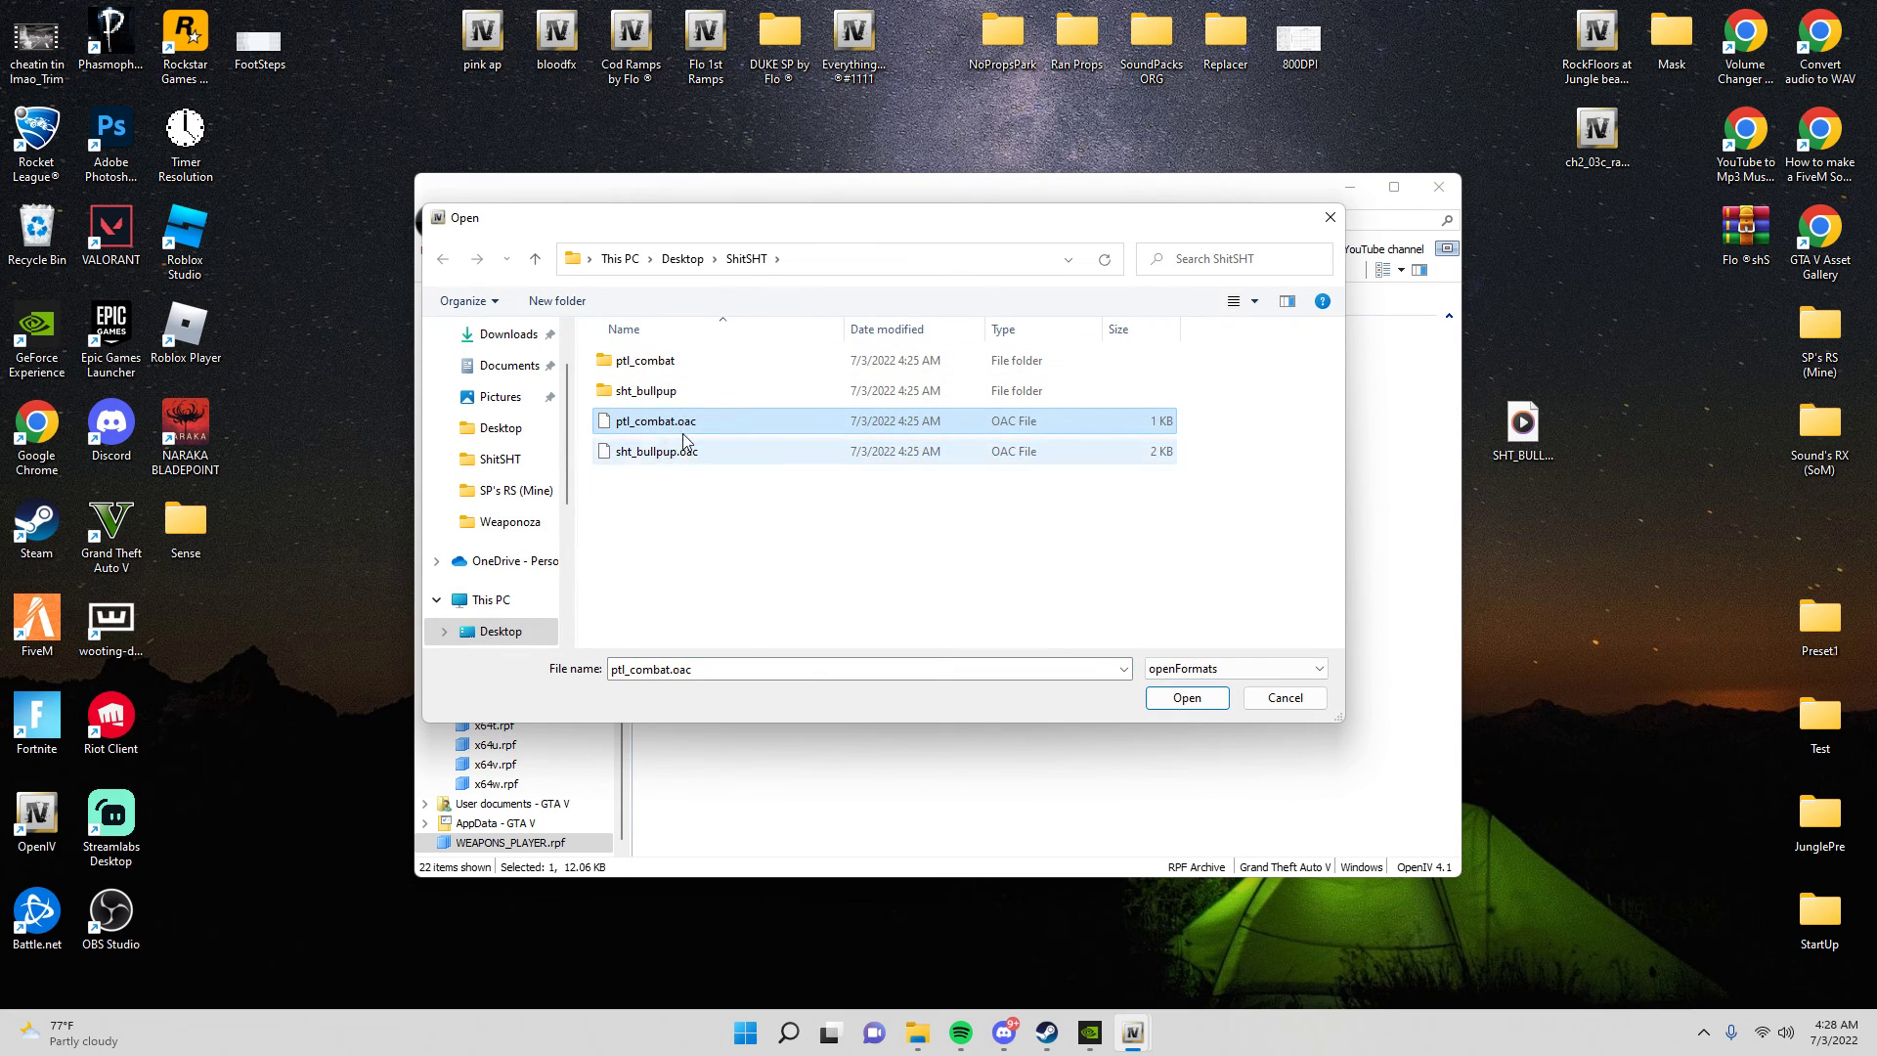
pyautogui.doubleClick(684, 428)
pyautogui.click(1044, 632)
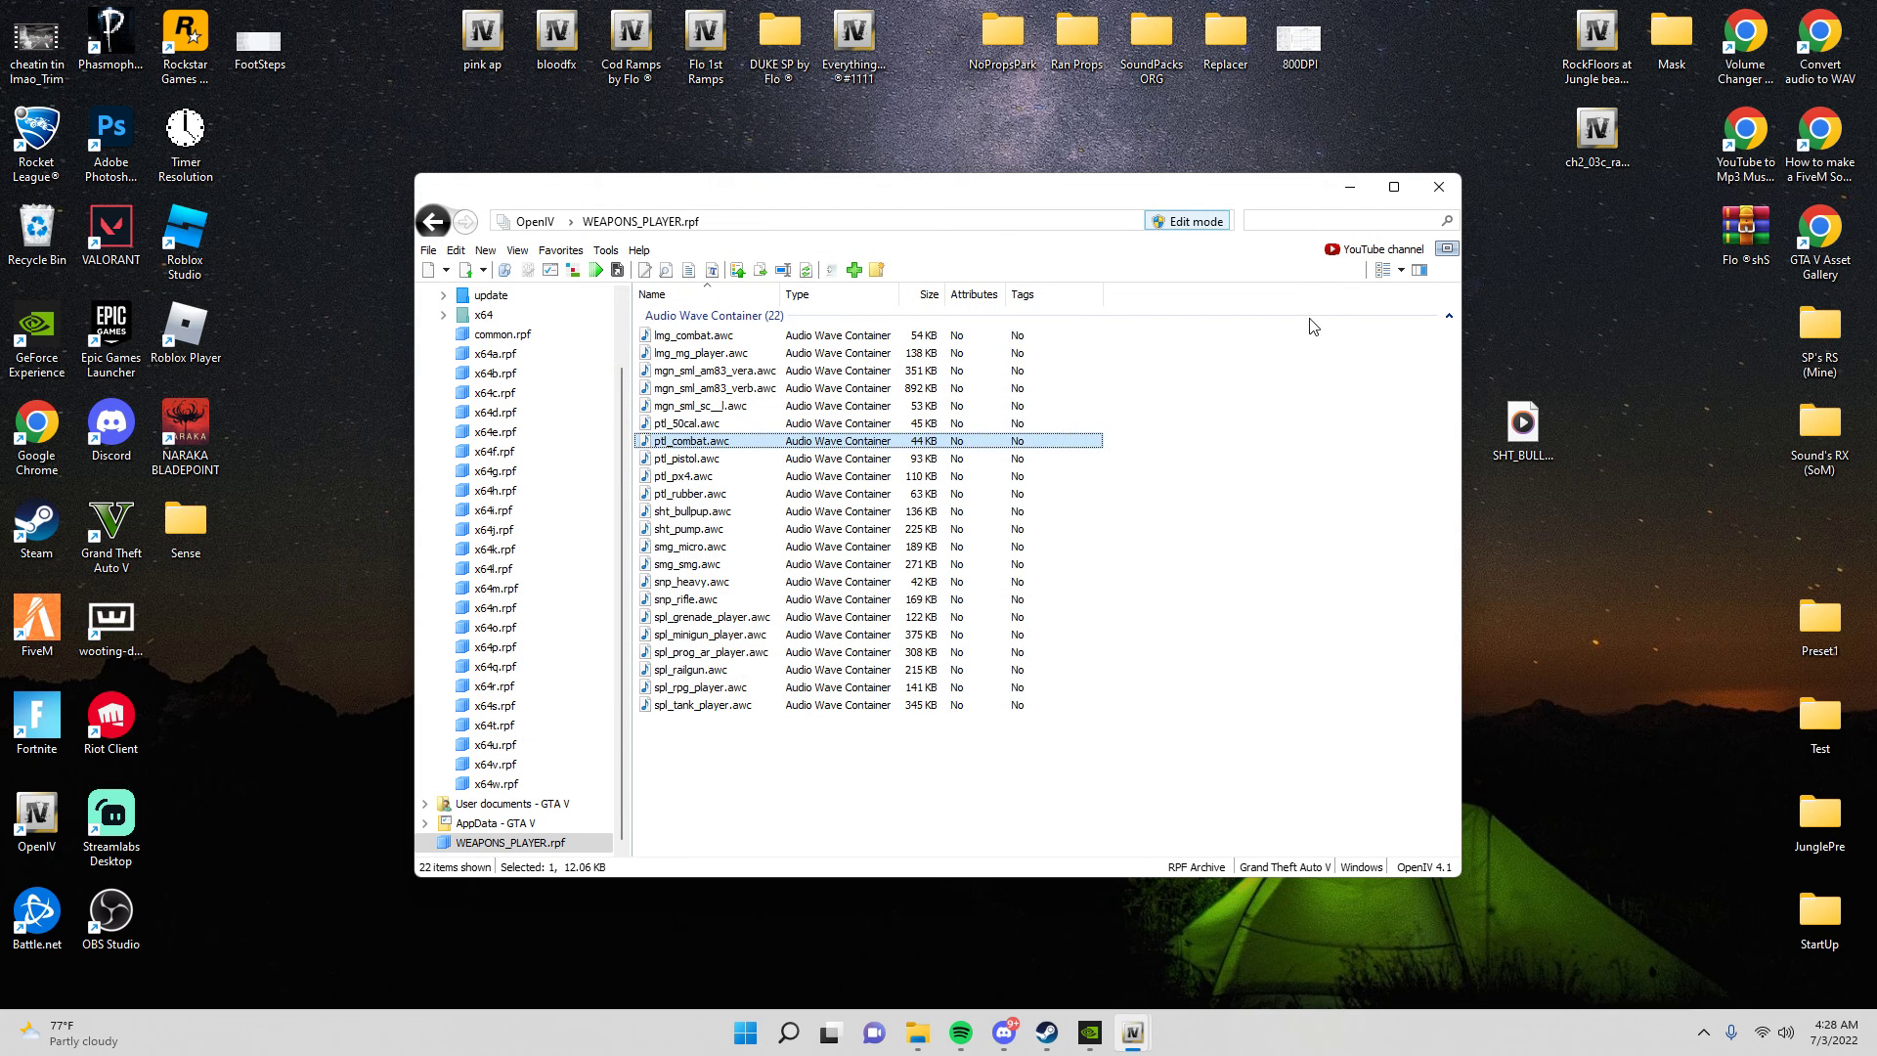
# Check the contents of the Weaponoza folder on the desktop and minimise its window.
pyautogui.click(1349, 187)
pyautogui.doubleClick(1078, 420)
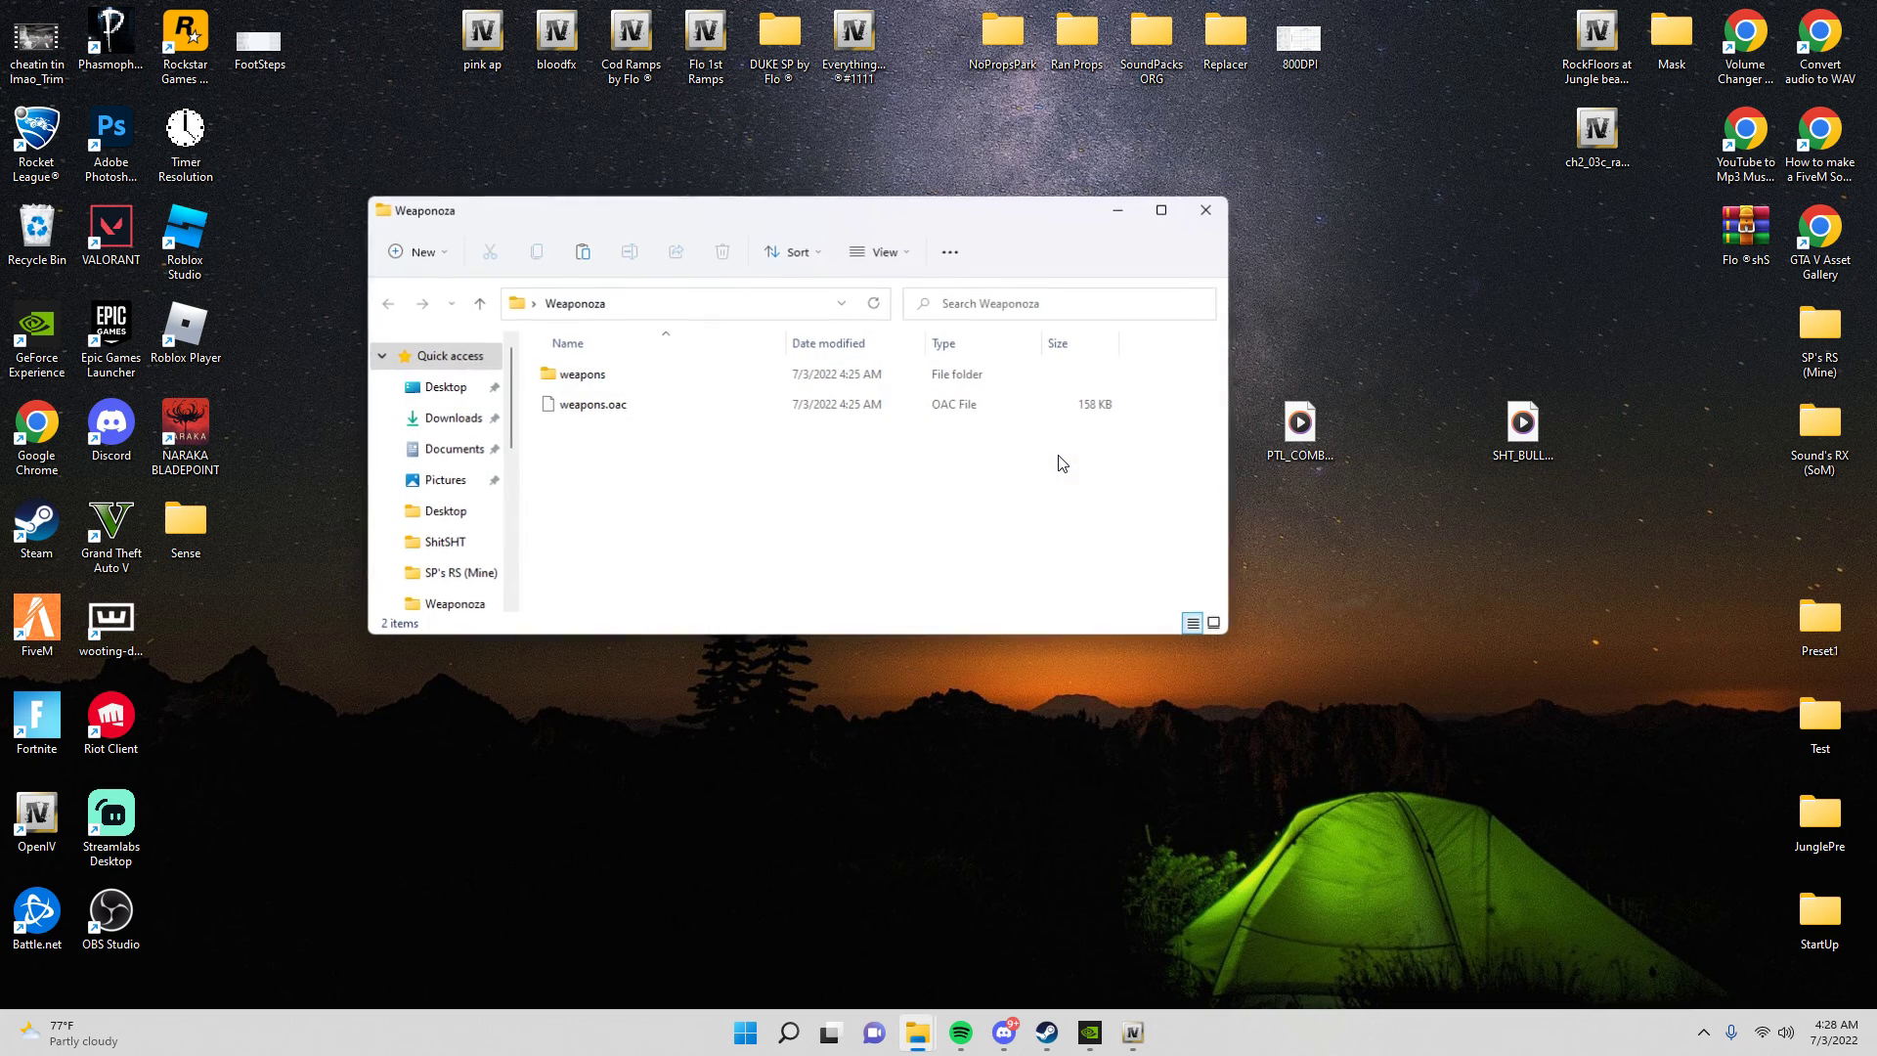
pyautogui.click(1121, 208)
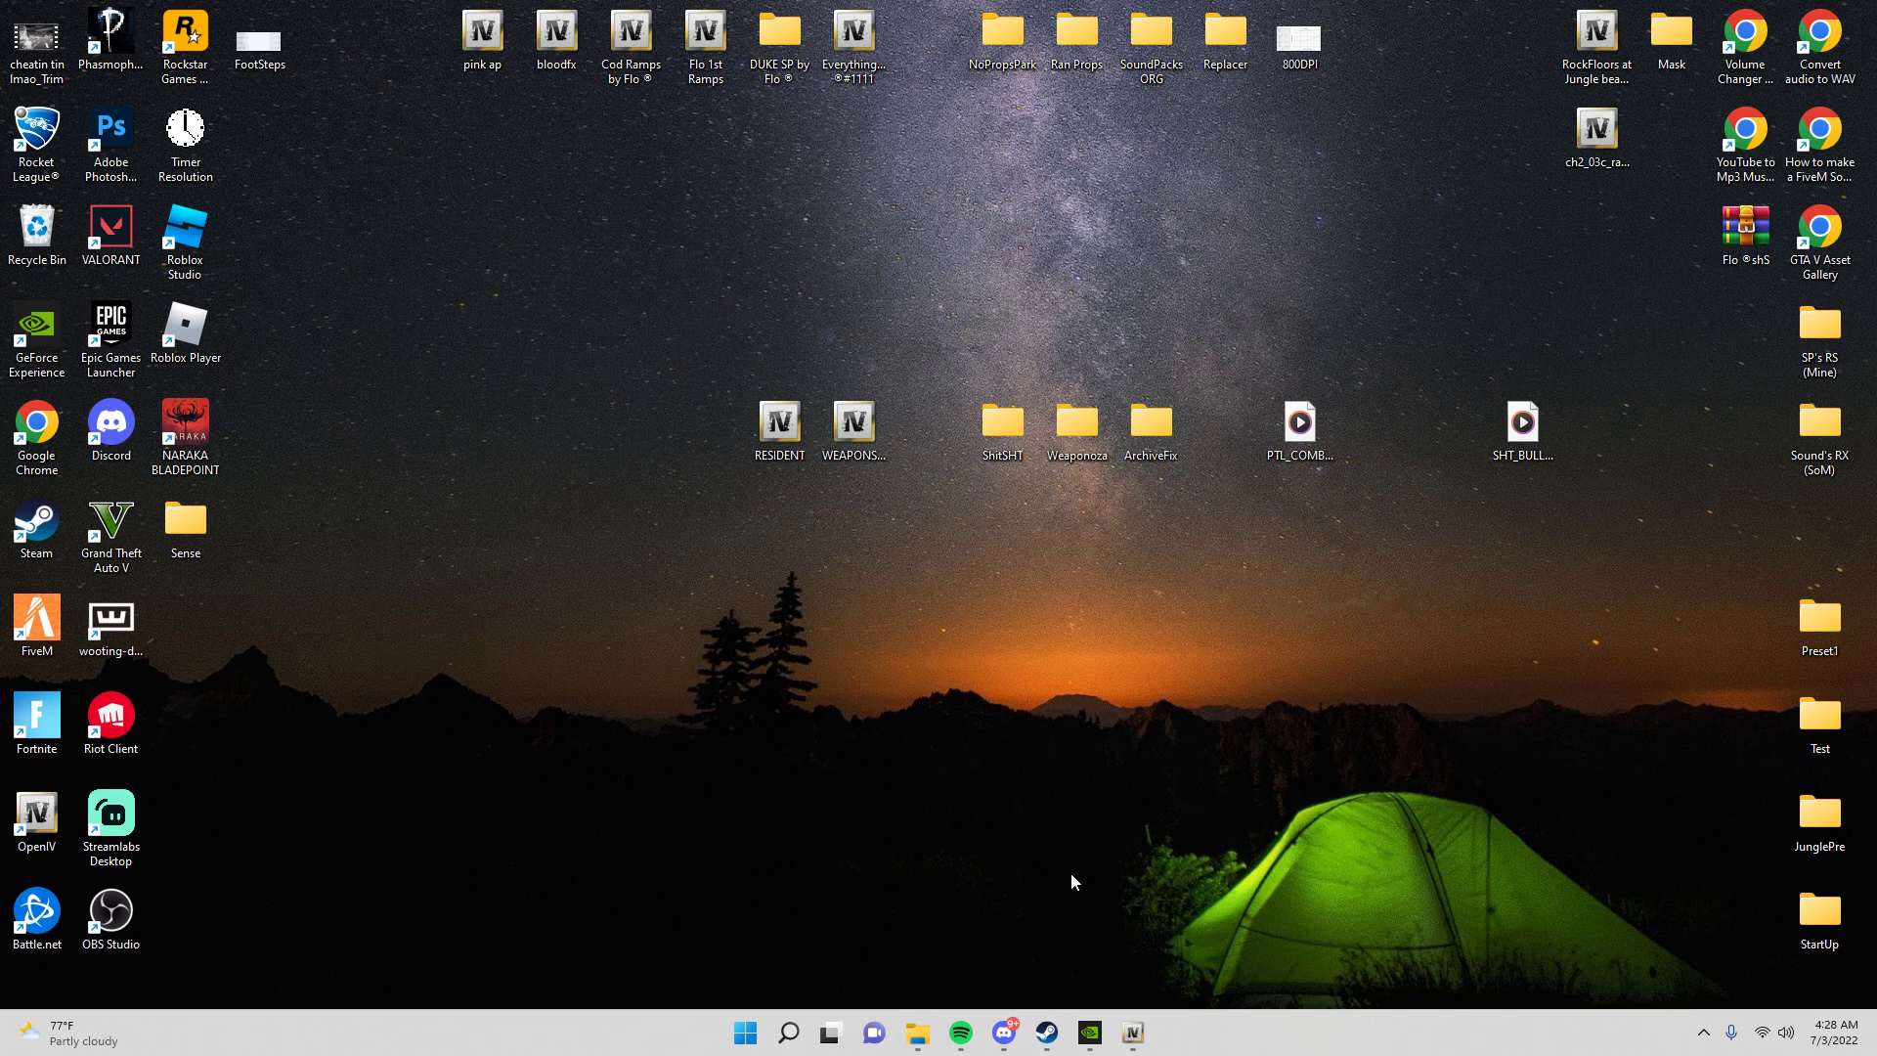
# Switch to the OpenIV window showing RESIDENT.rpf and import weapons.oac from the desktop's Weaponoza folder as openFormats.
pyautogui.moveTo(1138, 1035)
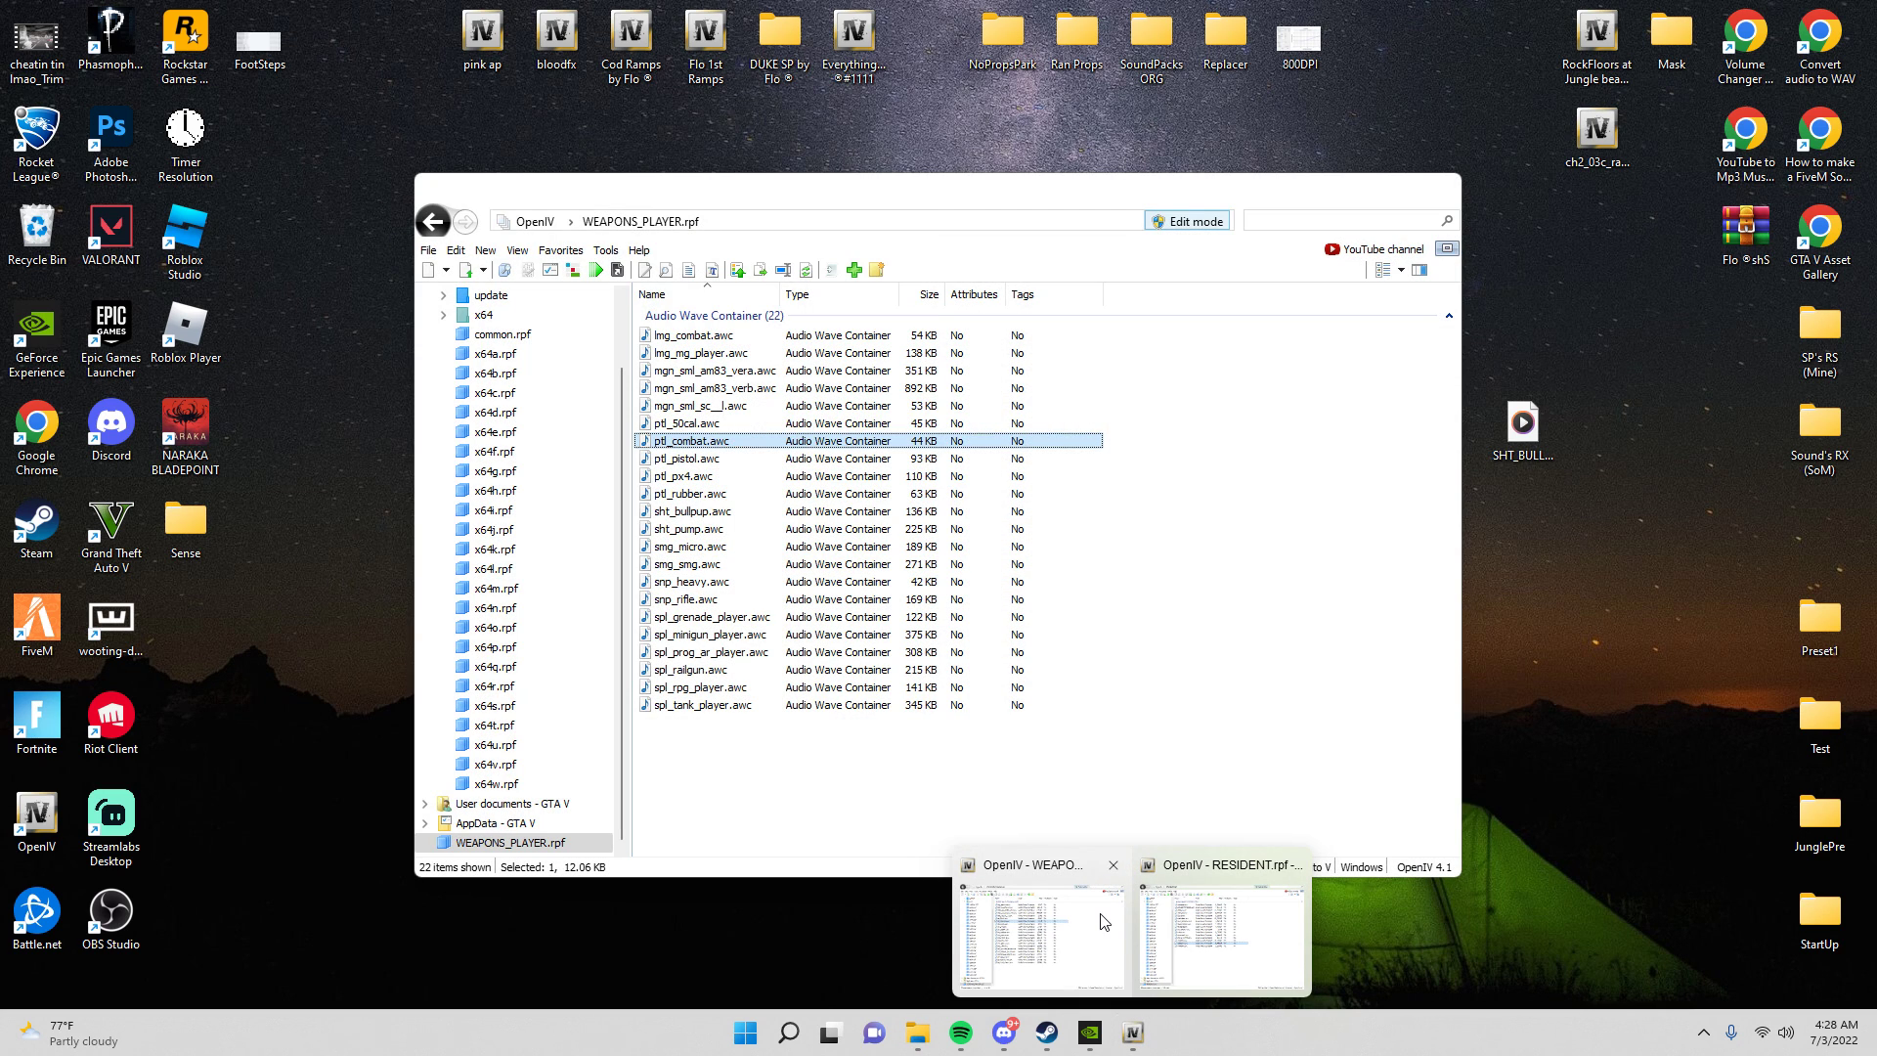
pyautogui.click(1161, 905)
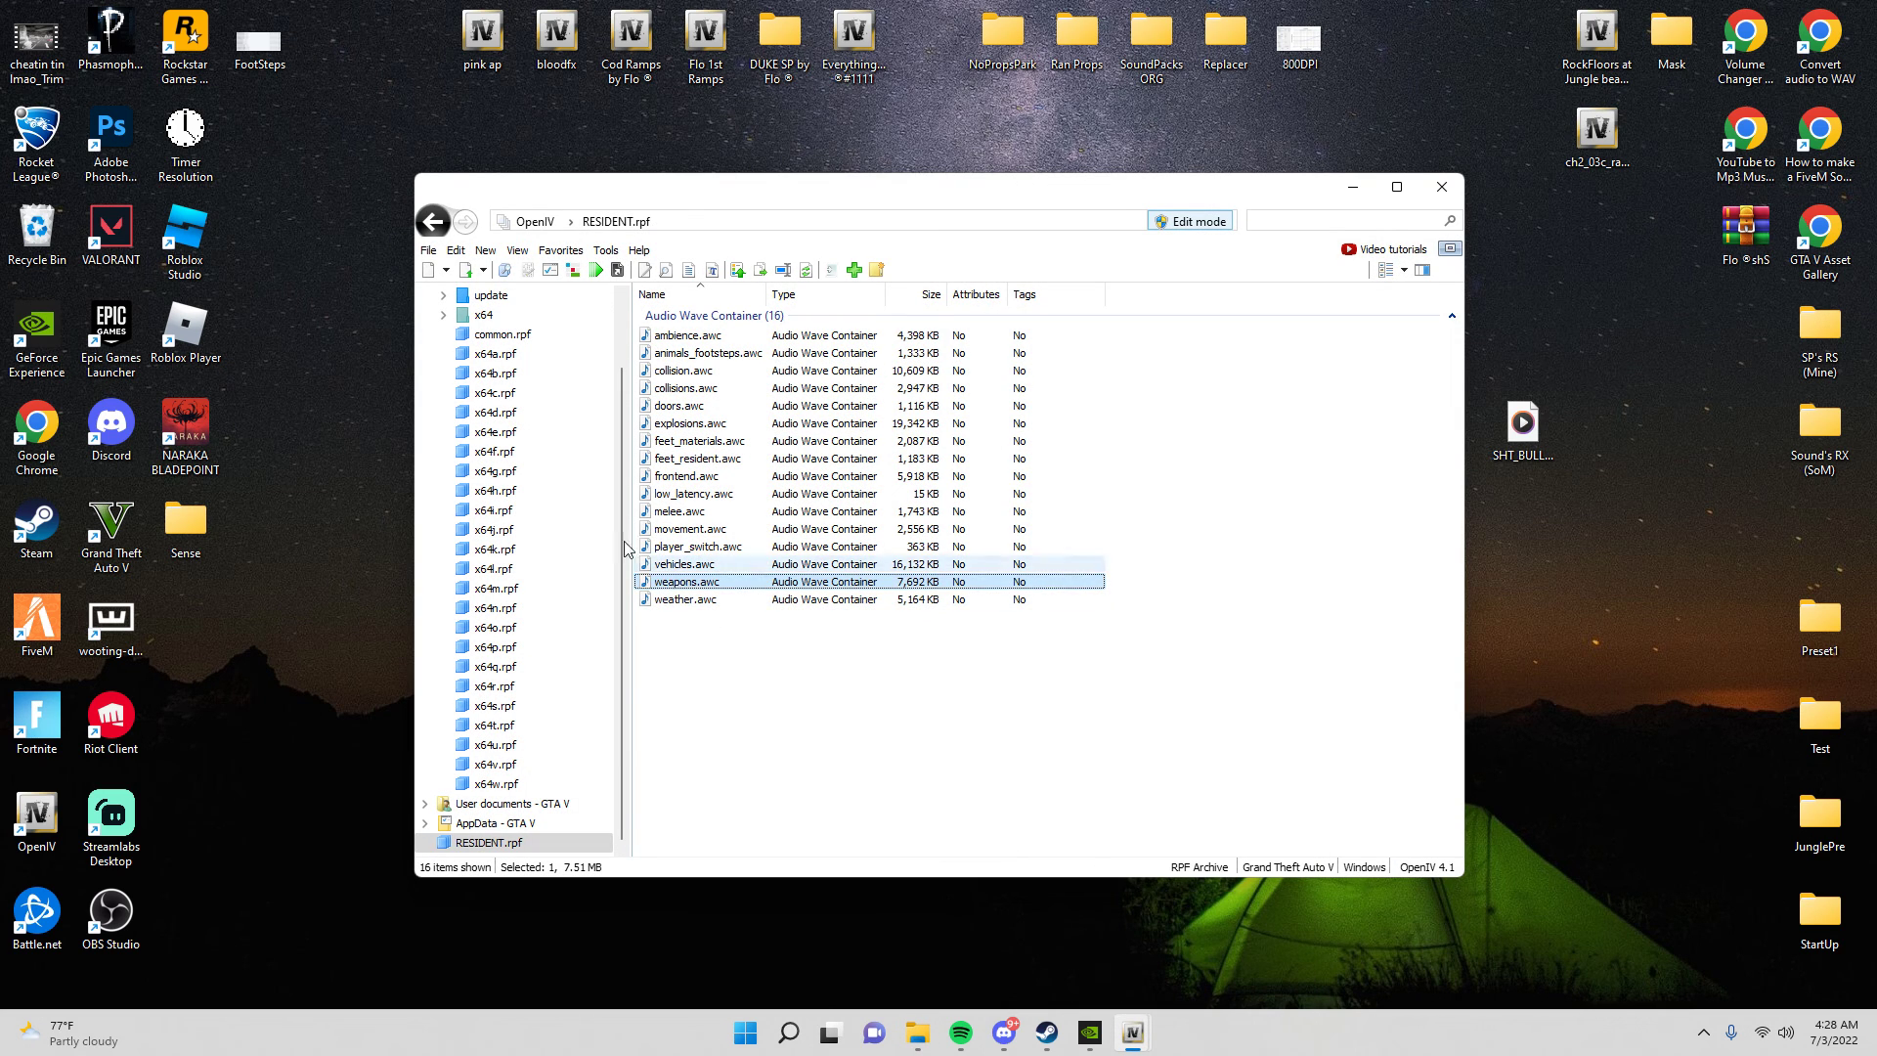
pyautogui.click(485, 251)
pyautogui.click(508, 295)
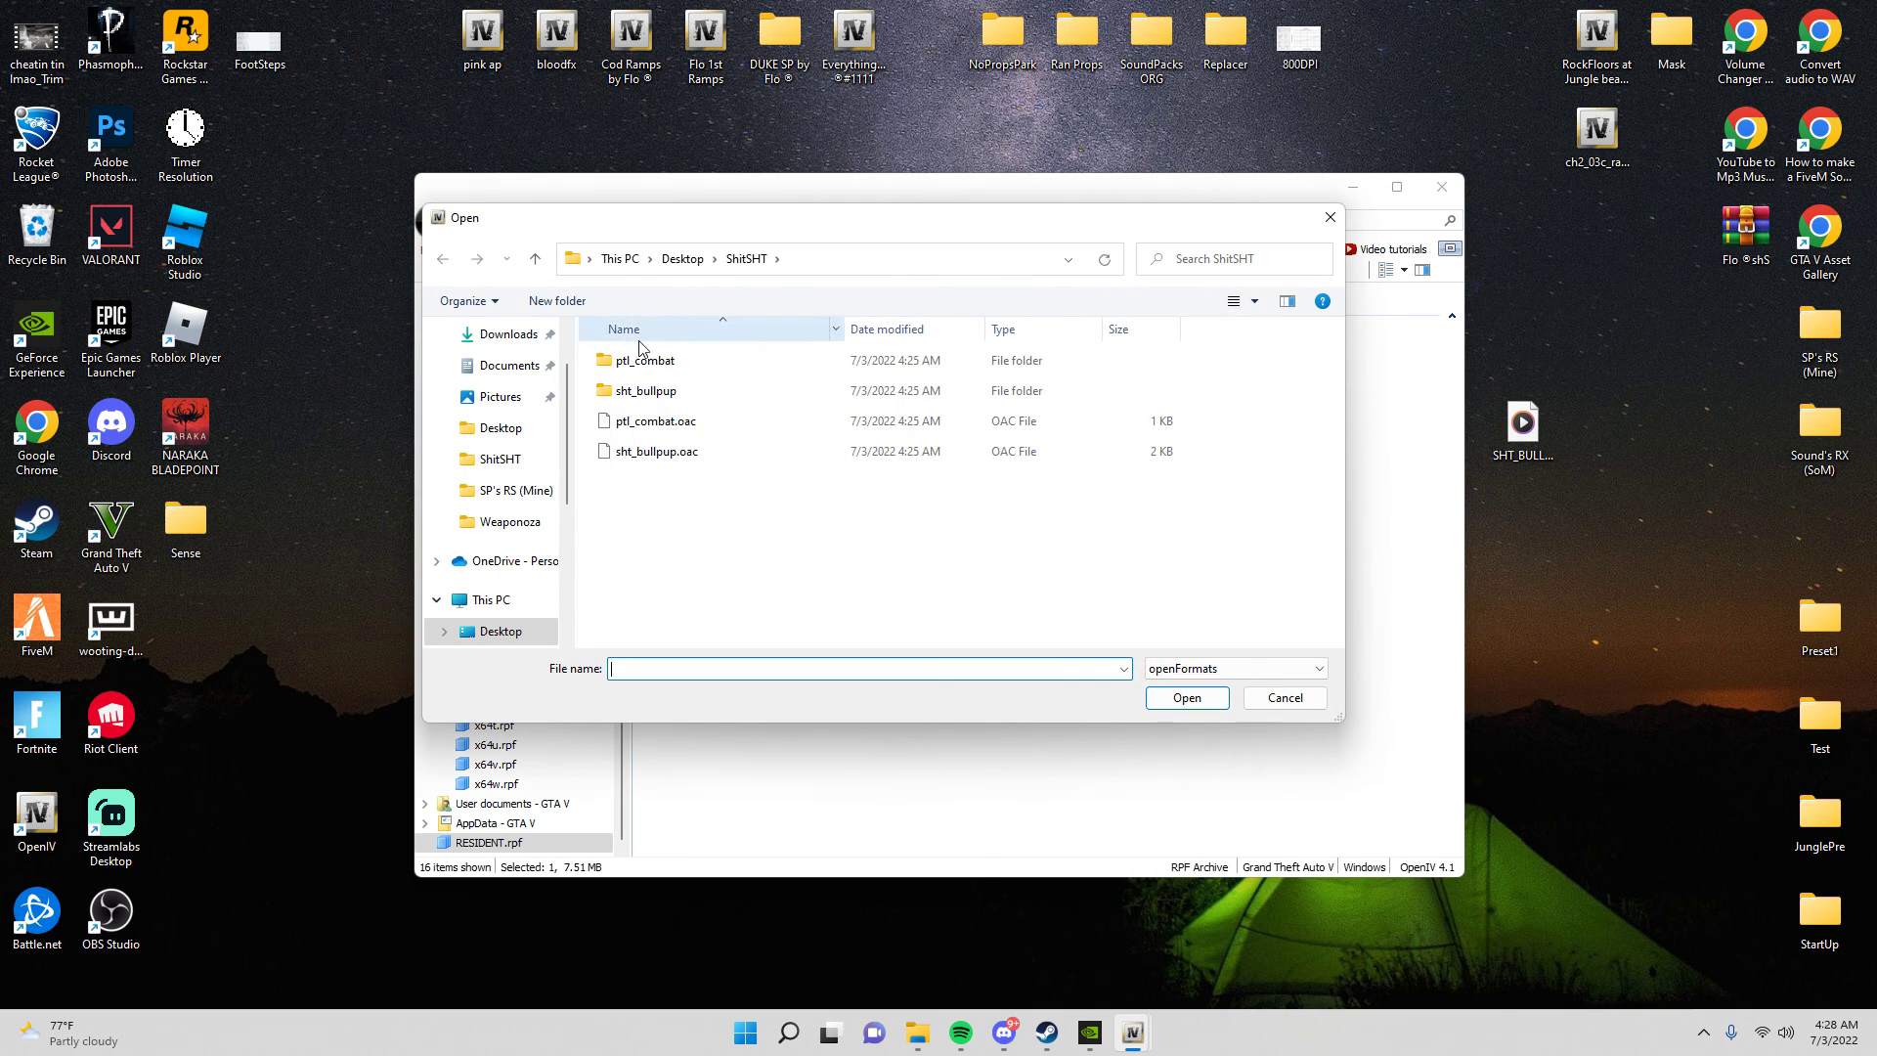
pyautogui.click(683, 259)
pyautogui.scroll(-2, 653, 574)
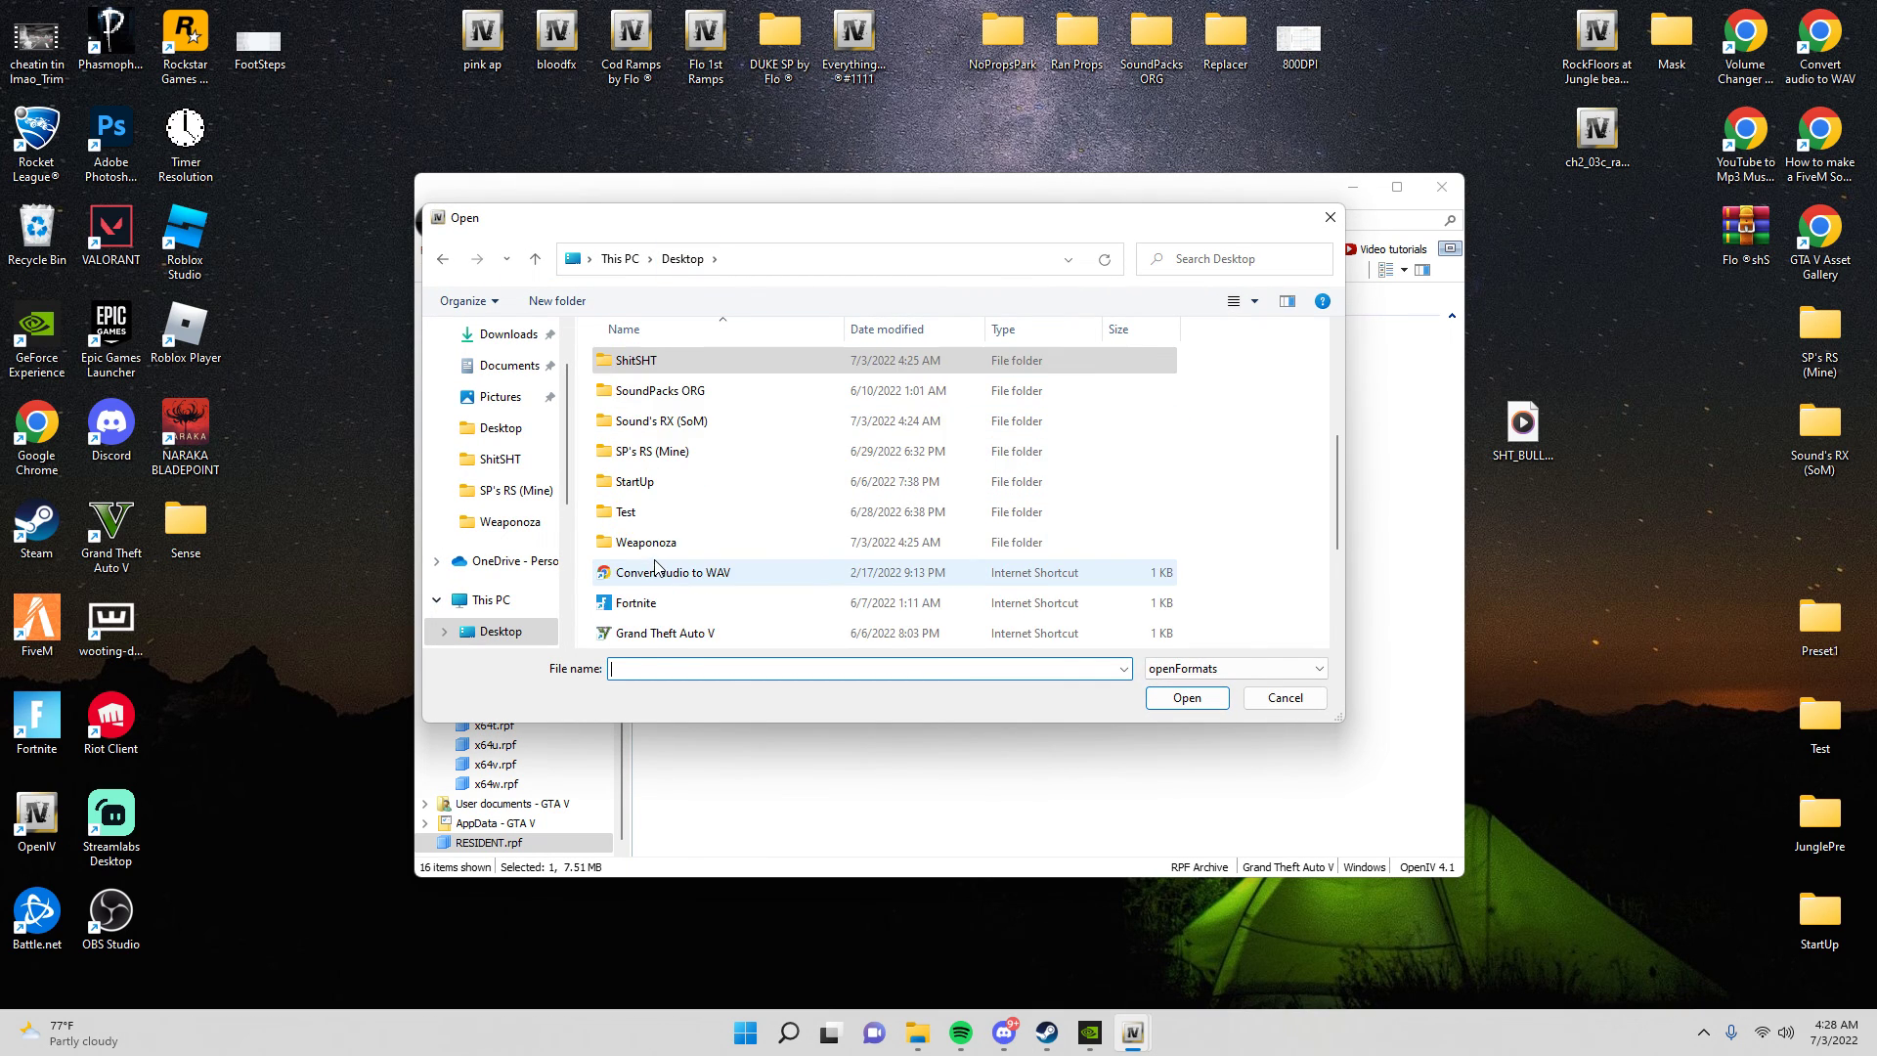
pyautogui.scroll(1, 654, 587)
pyautogui.doubleClick(665, 632)
pyautogui.click(655, 393)
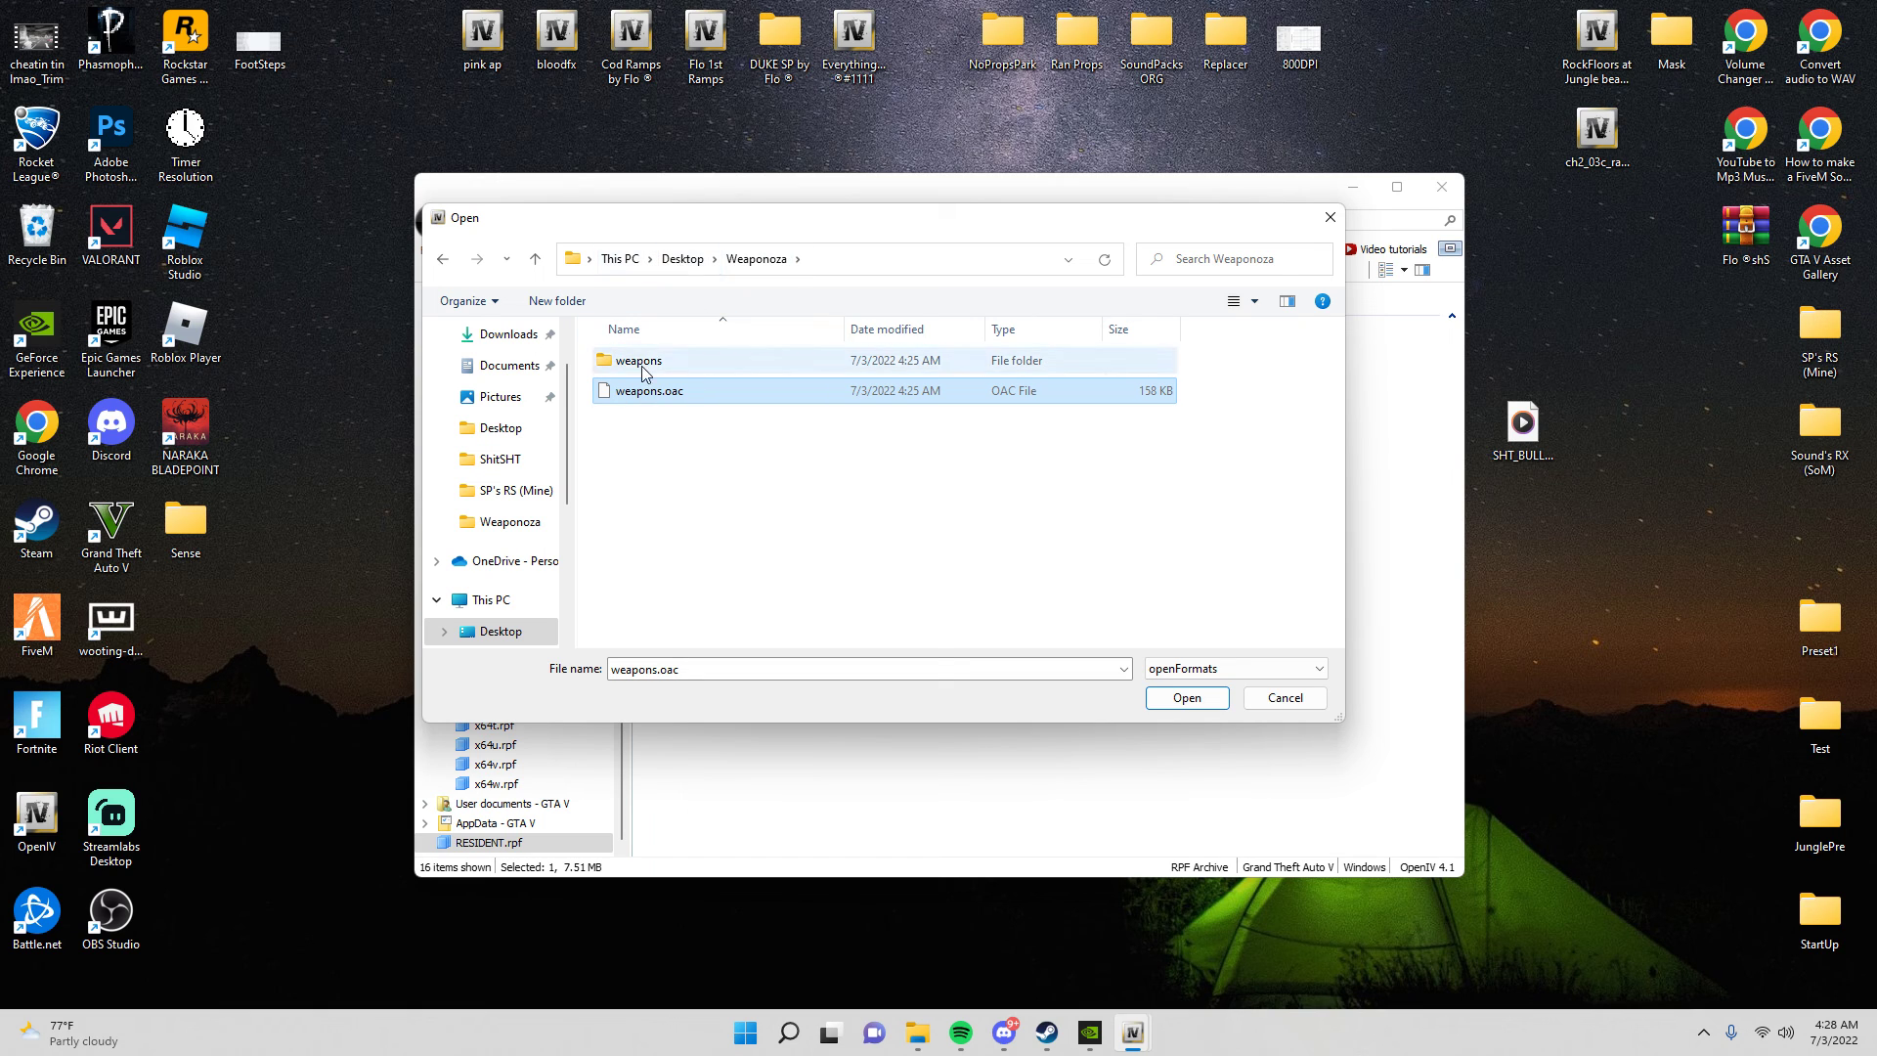
pyautogui.doubleClick(731, 395)
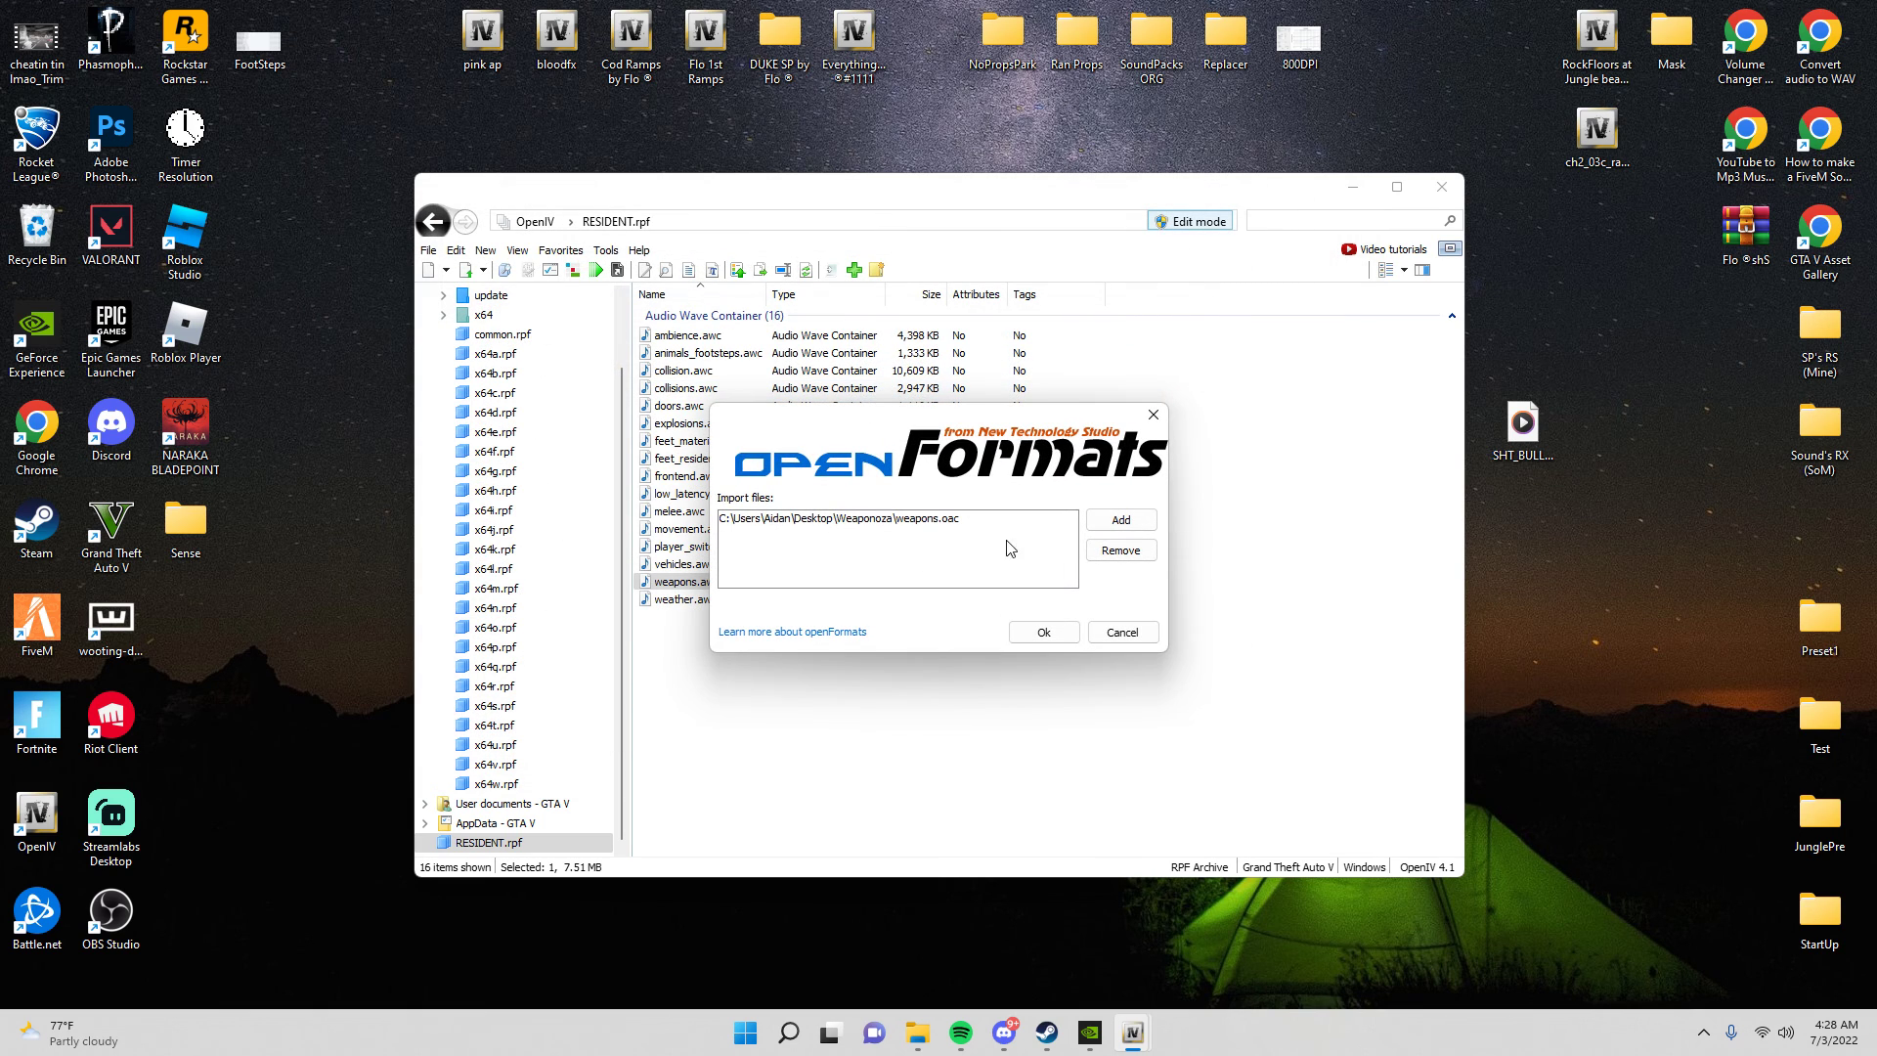
pyautogui.click(1040, 630)
# Open the ArchiveFix folder from the desktop and place its window clear of the RESIDENT and WEAPONS_PLAYER files.
pyautogui.click(1349, 196)
pyautogui.doubleClick(1153, 421)
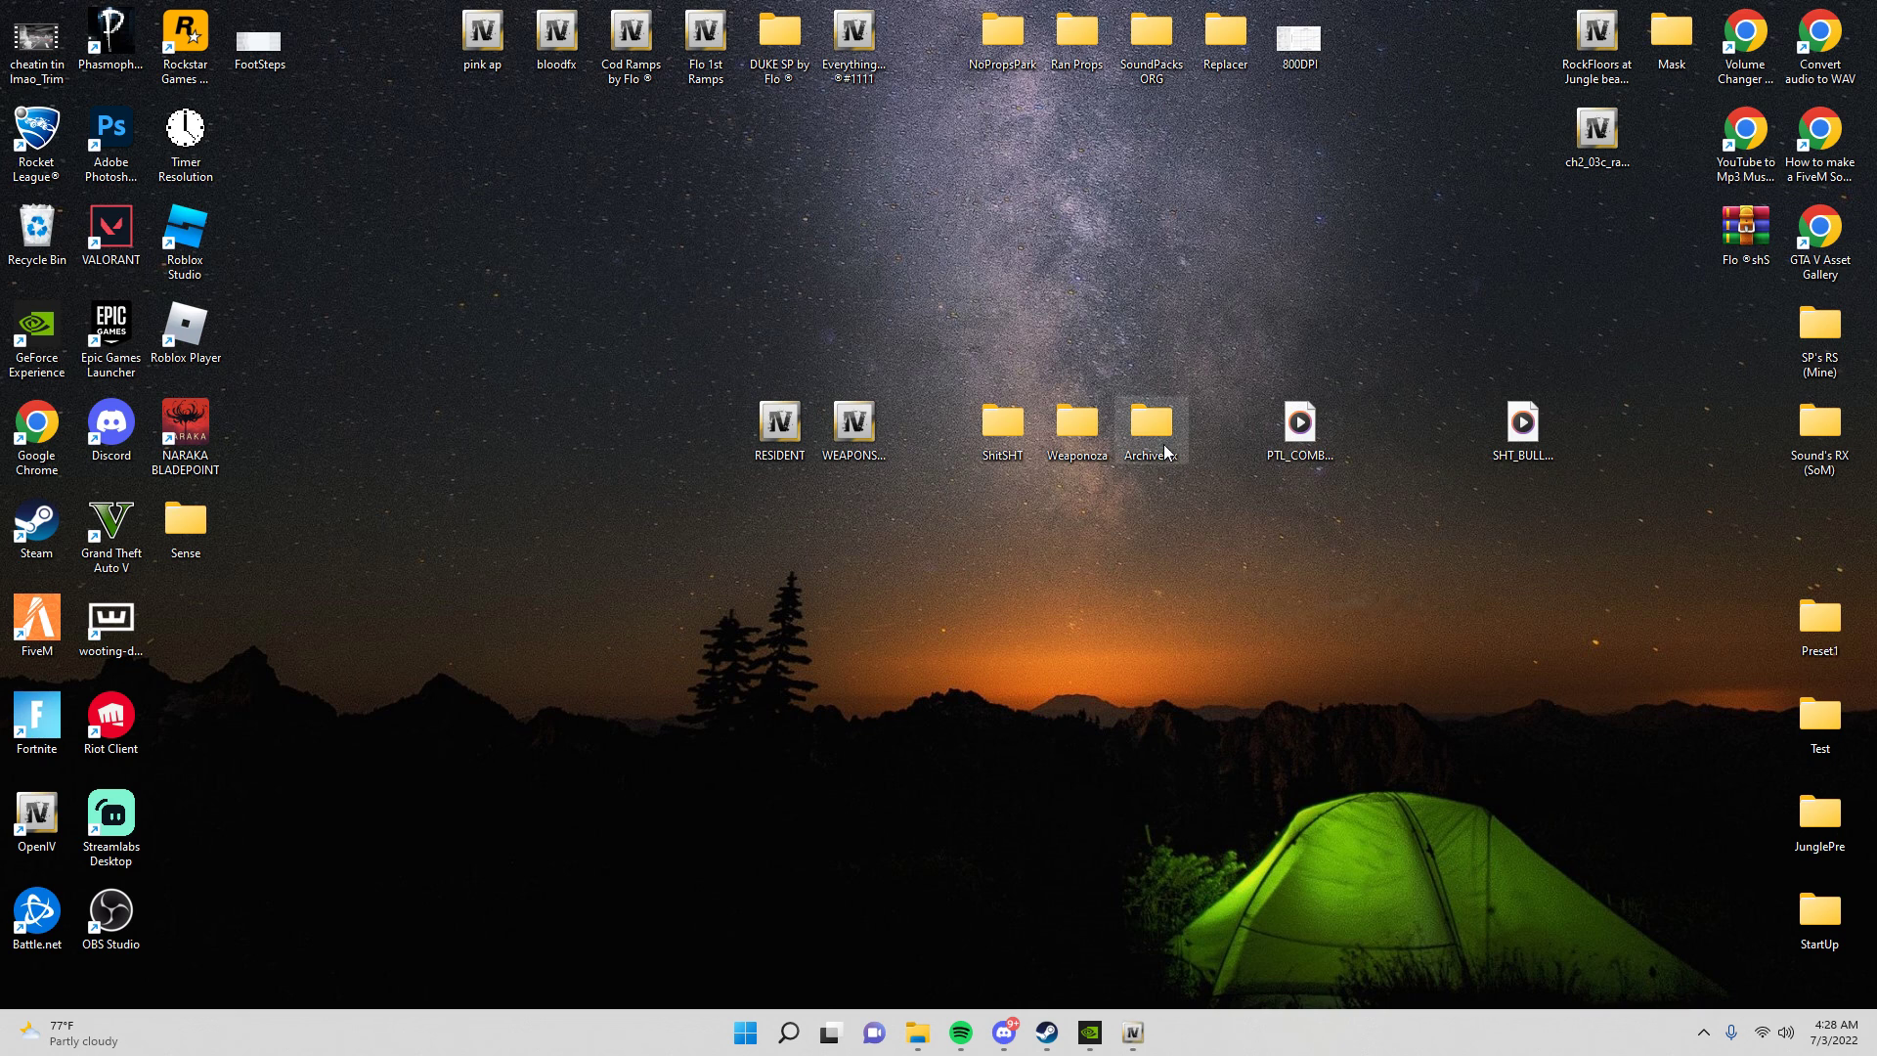
pyautogui.moveTo(715, 225); pyautogui.dragTo(1034, 451)
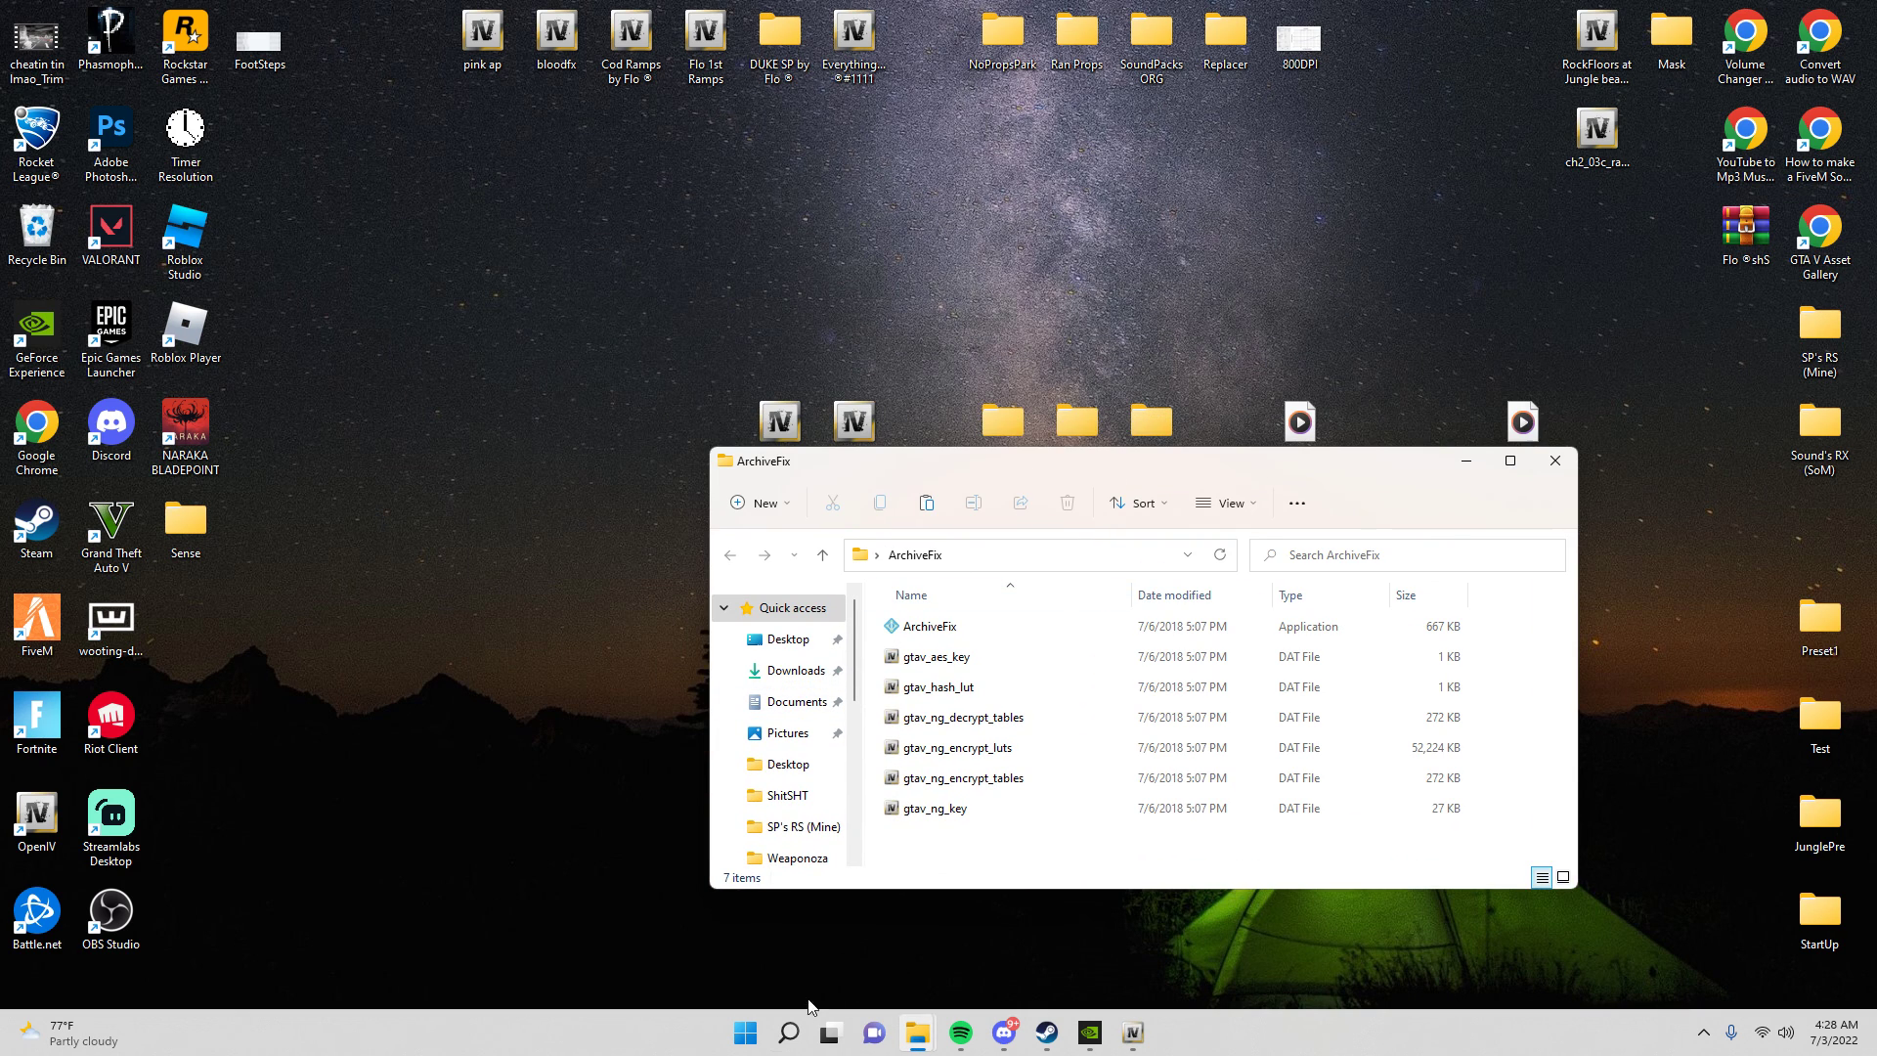
# Write the note "open archive fix and drag files on top and press ESC" in the Windows search and dismiss it.
pyautogui.click(789, 1028)
pyautogui.write('open ar')
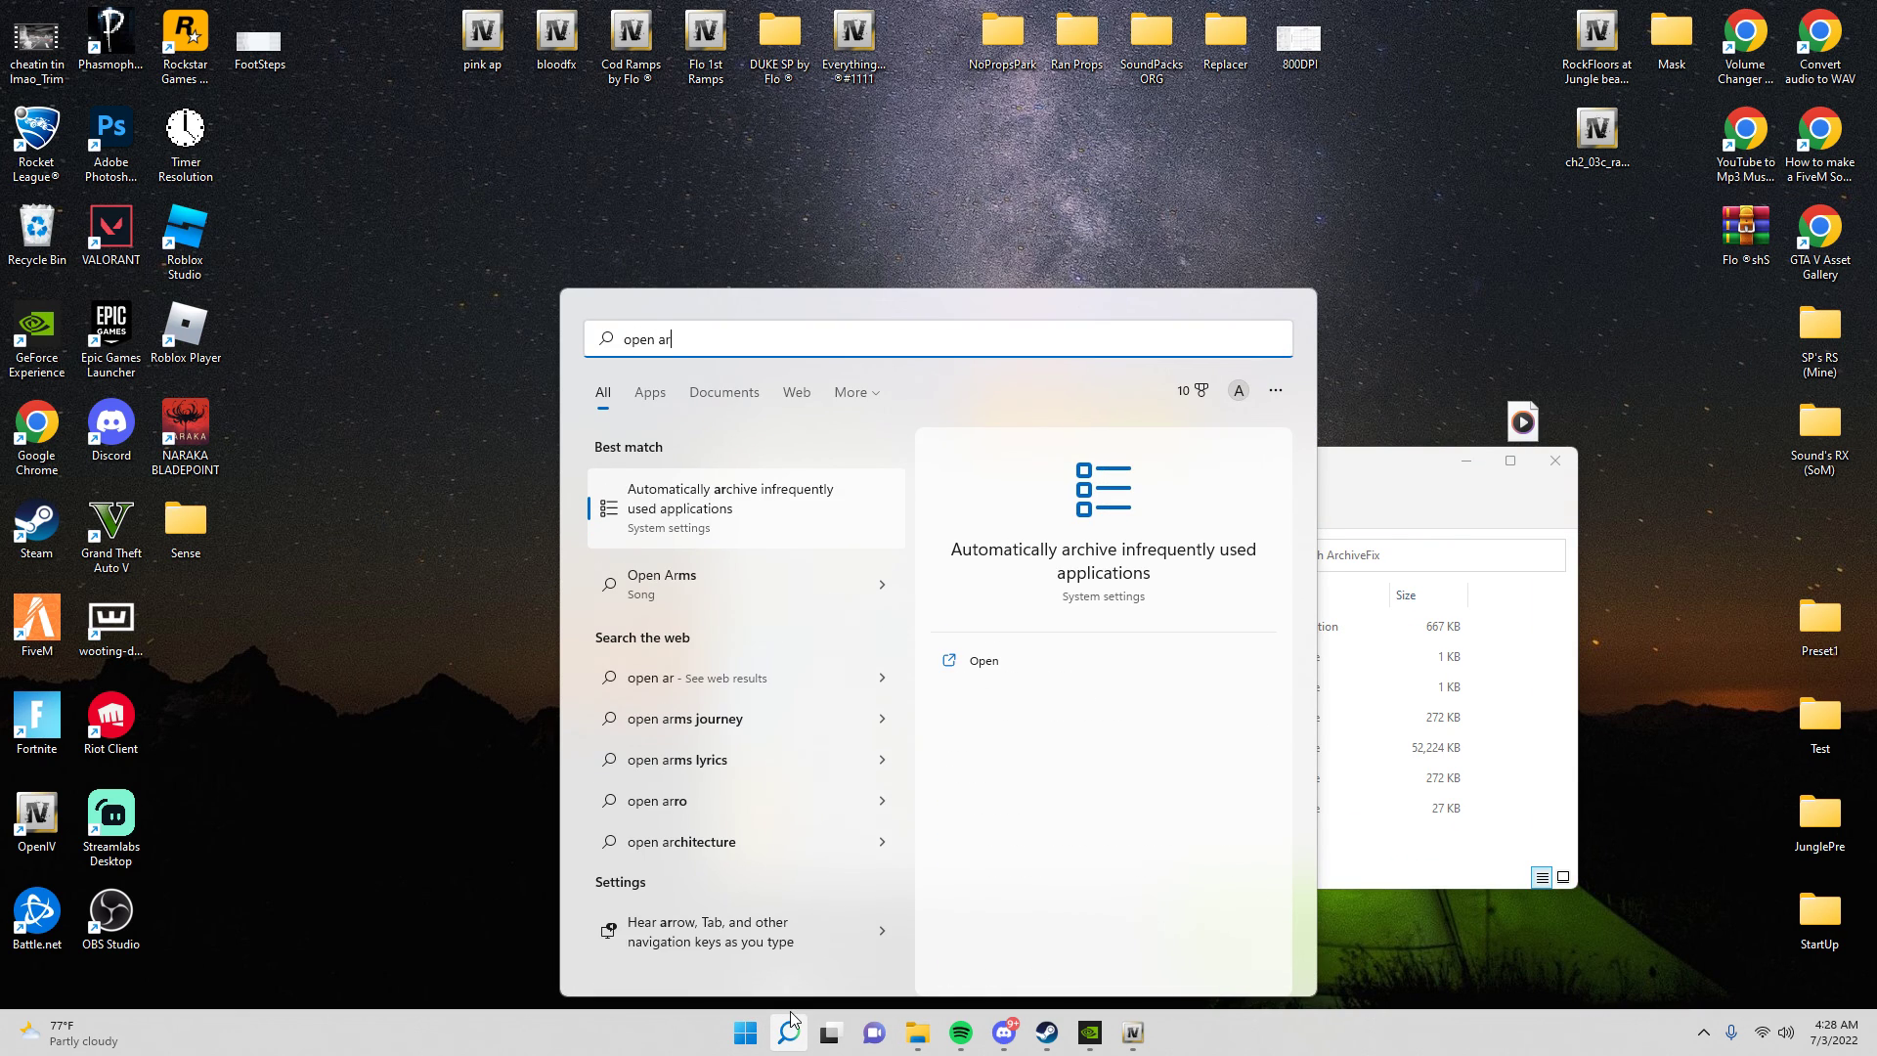
pyautogui.write('chive')
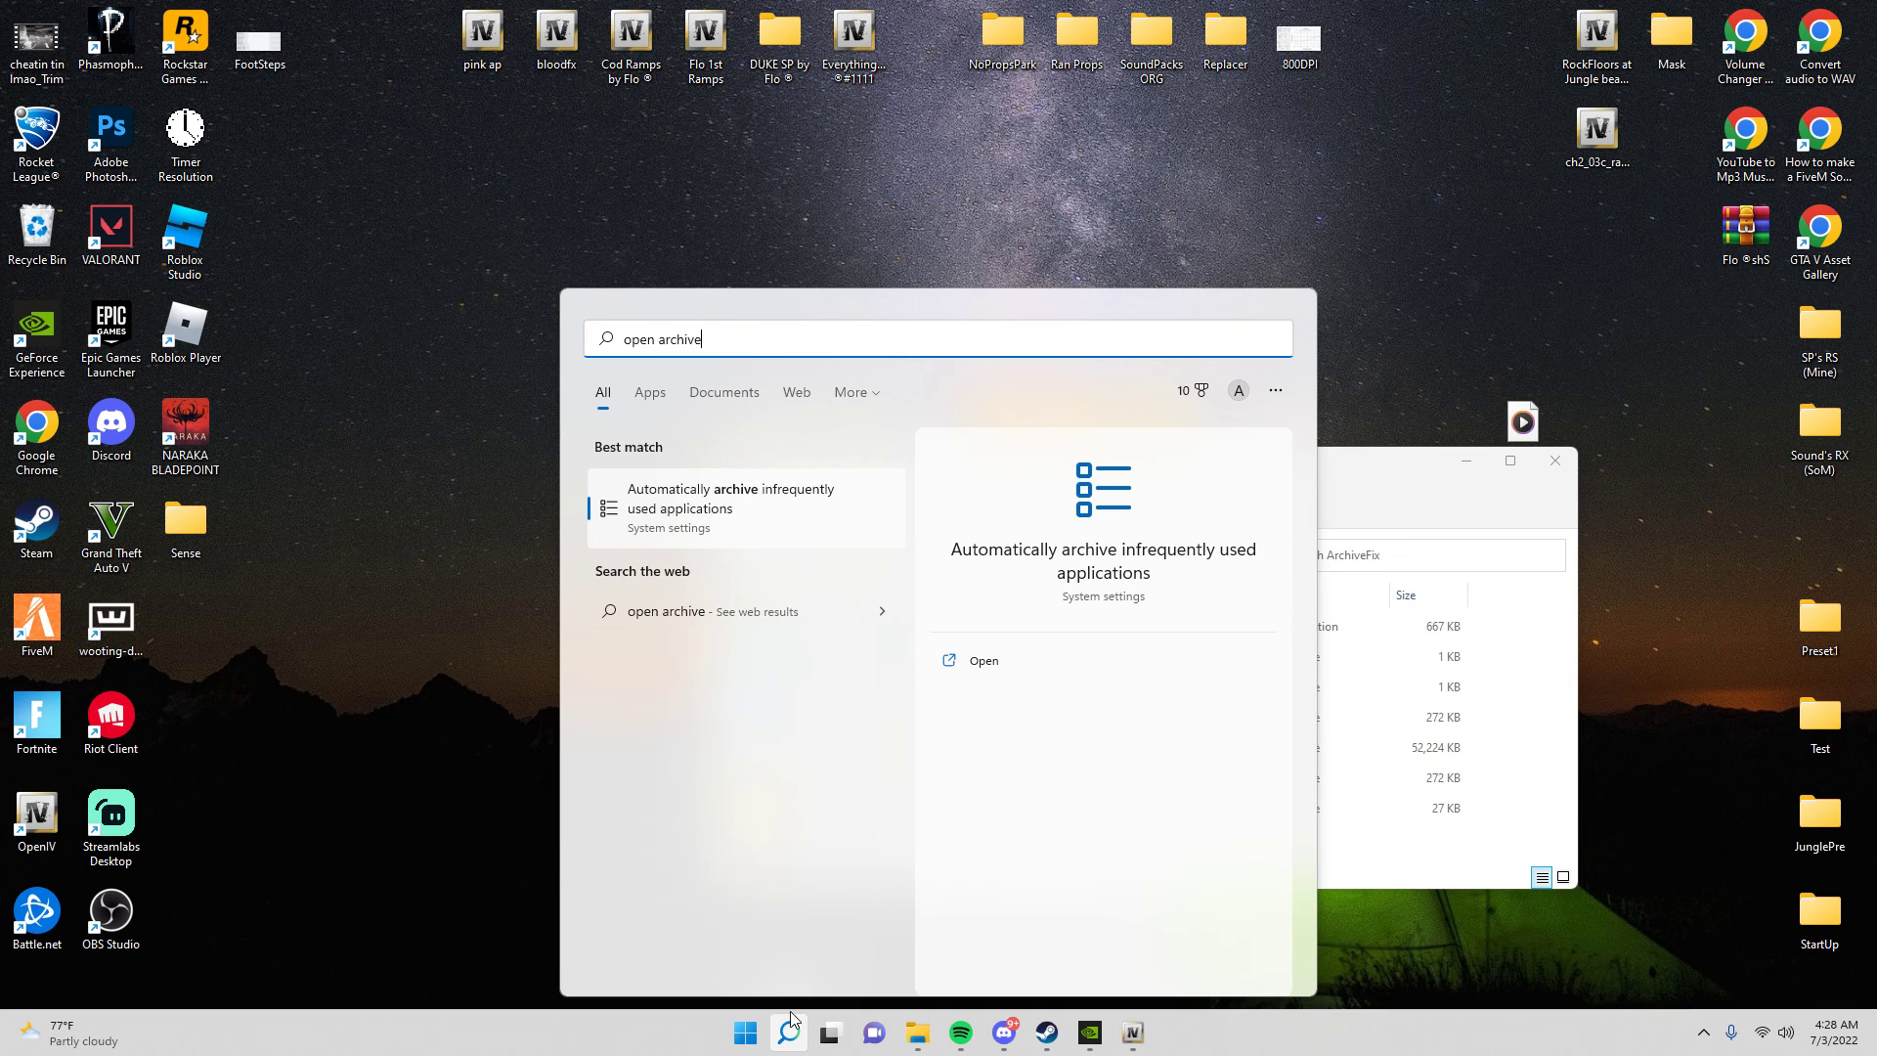
pyautogui.write(' fix and dr')
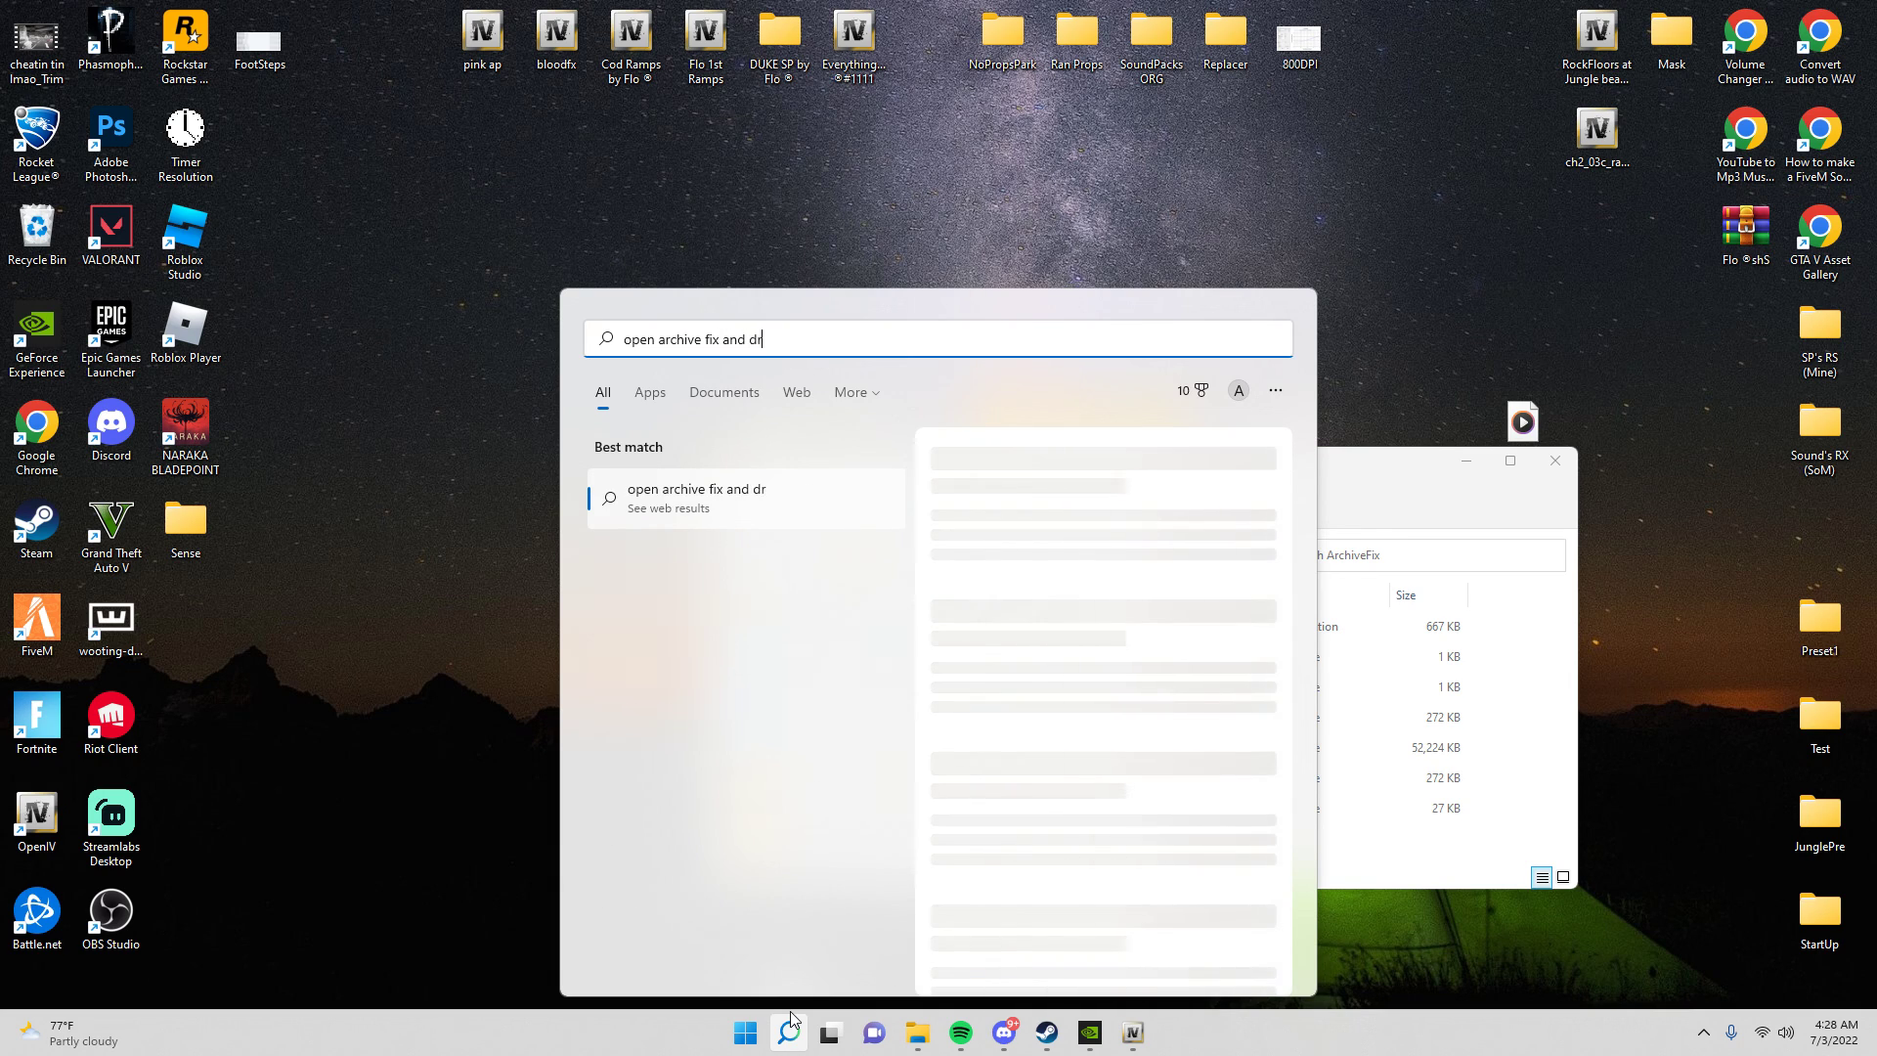
pyautogui.write('ag files on top and press ESC')
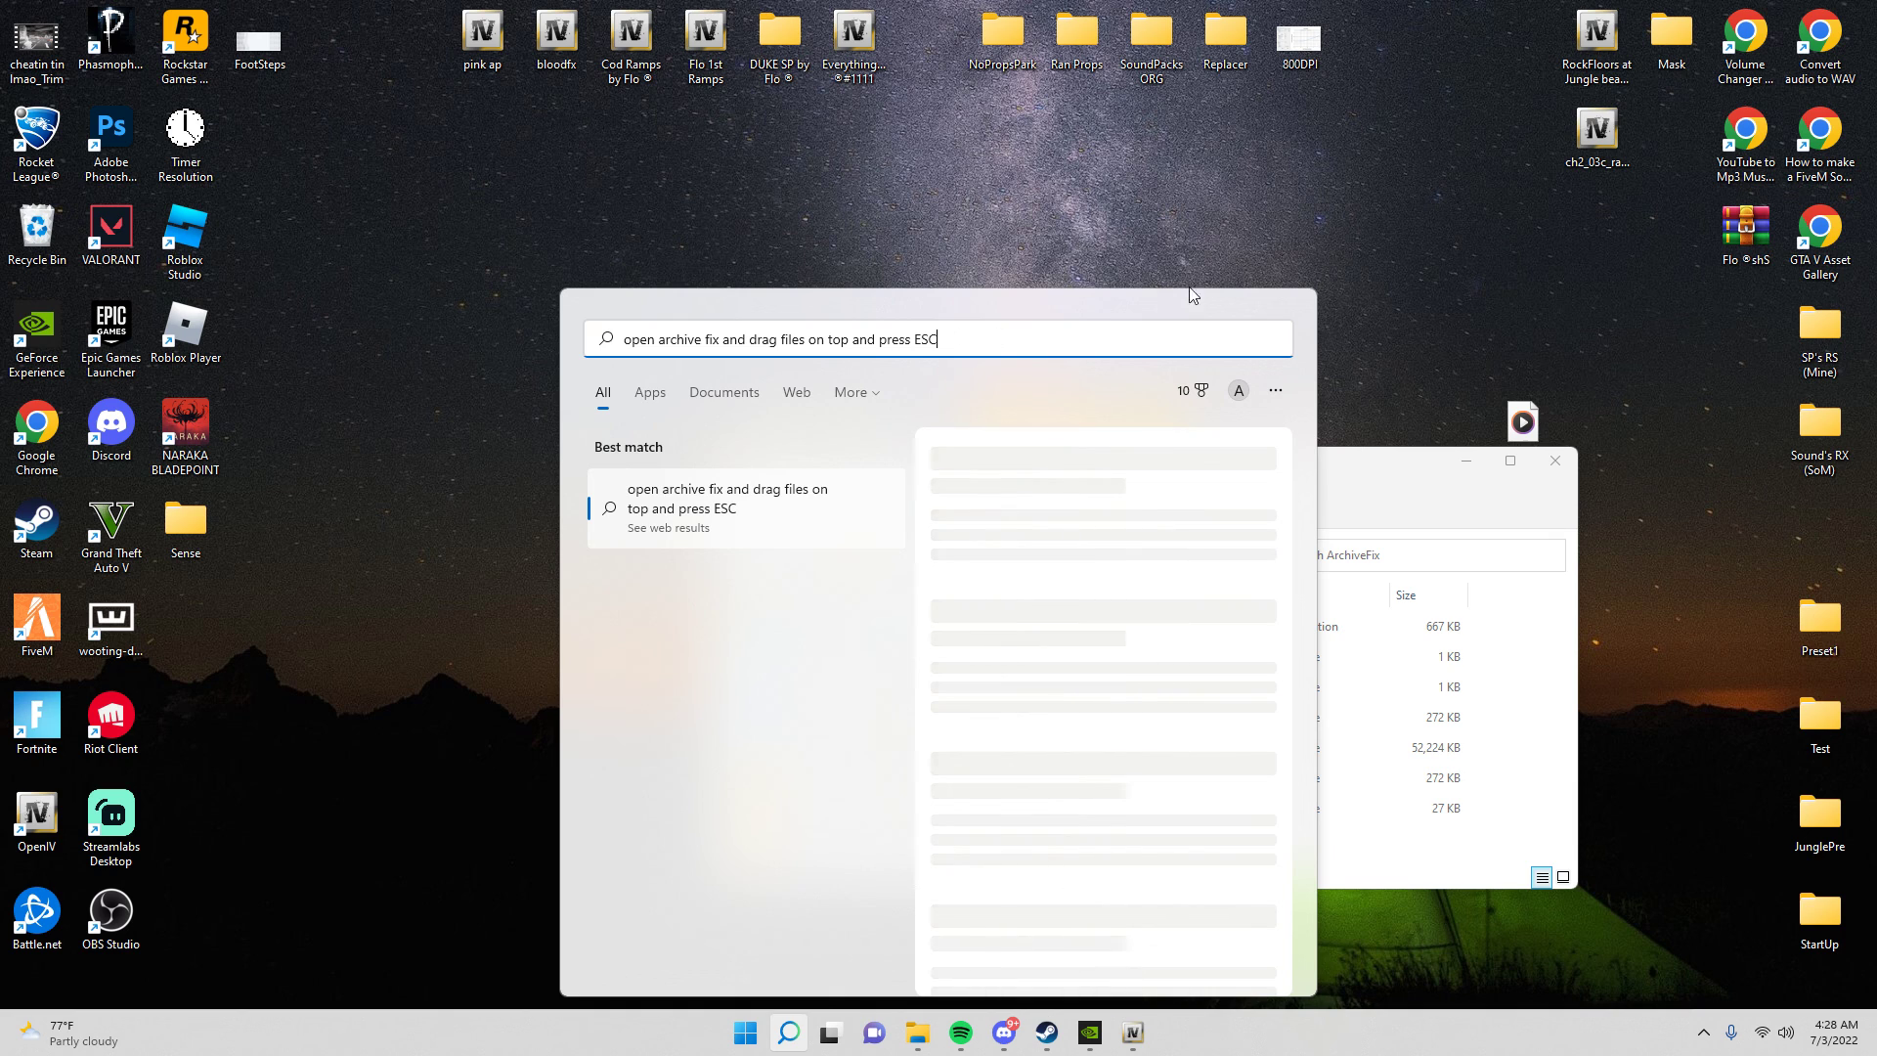
pyautogui.press('Escape')
# Run ArchiveFix on the desktop's WEAPONS_PLAYER archive and on the RESIDENT archive, closing its console after each.
pyautogui.moveTo(861, 430); pyautogui.dragTo(938, 626)
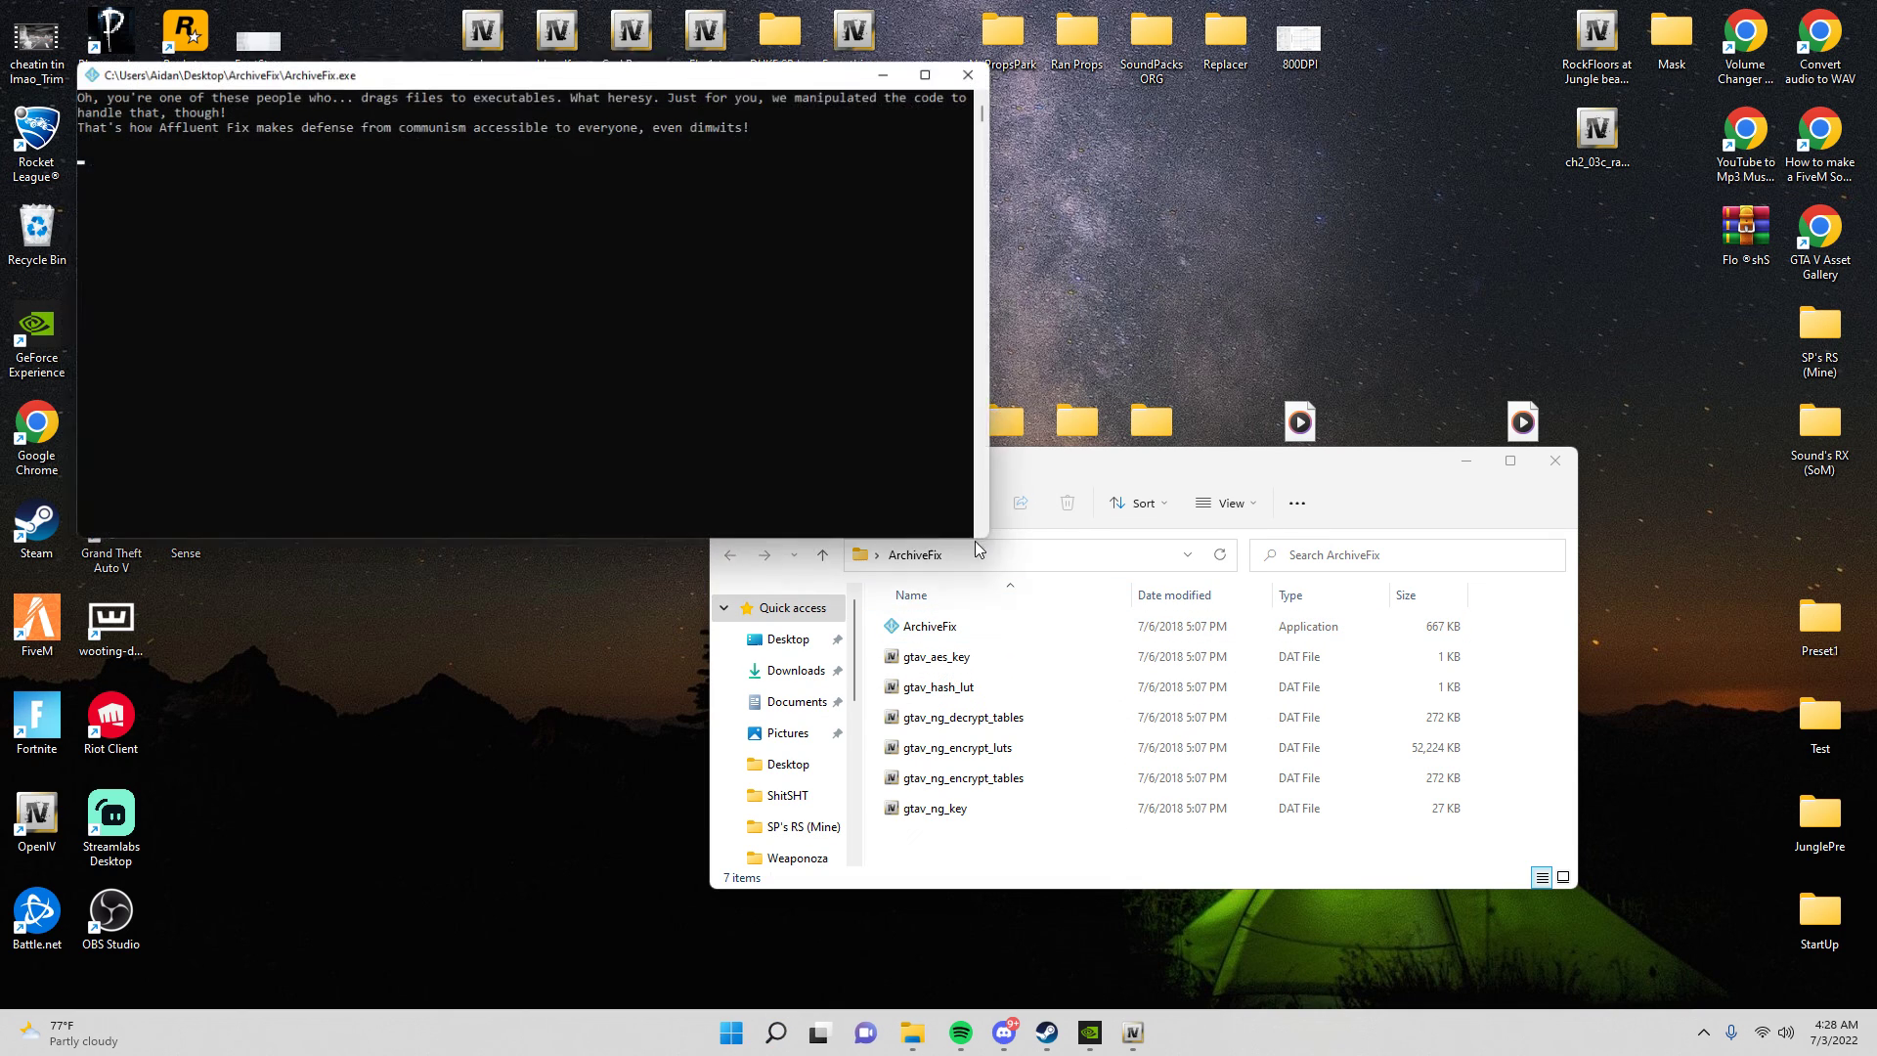
pyautogui.press('Return')
pyautogui.moveTo(971, 469); pyautogui.dragTo(836, 544)
pyautogui.moveTo(831, 465); pyautogui.dragTo(804, 700)
pyautogui.moveTo(779, 428); pyautogui.dragTo(810, 702)
pyautogui.click(1335, 535)
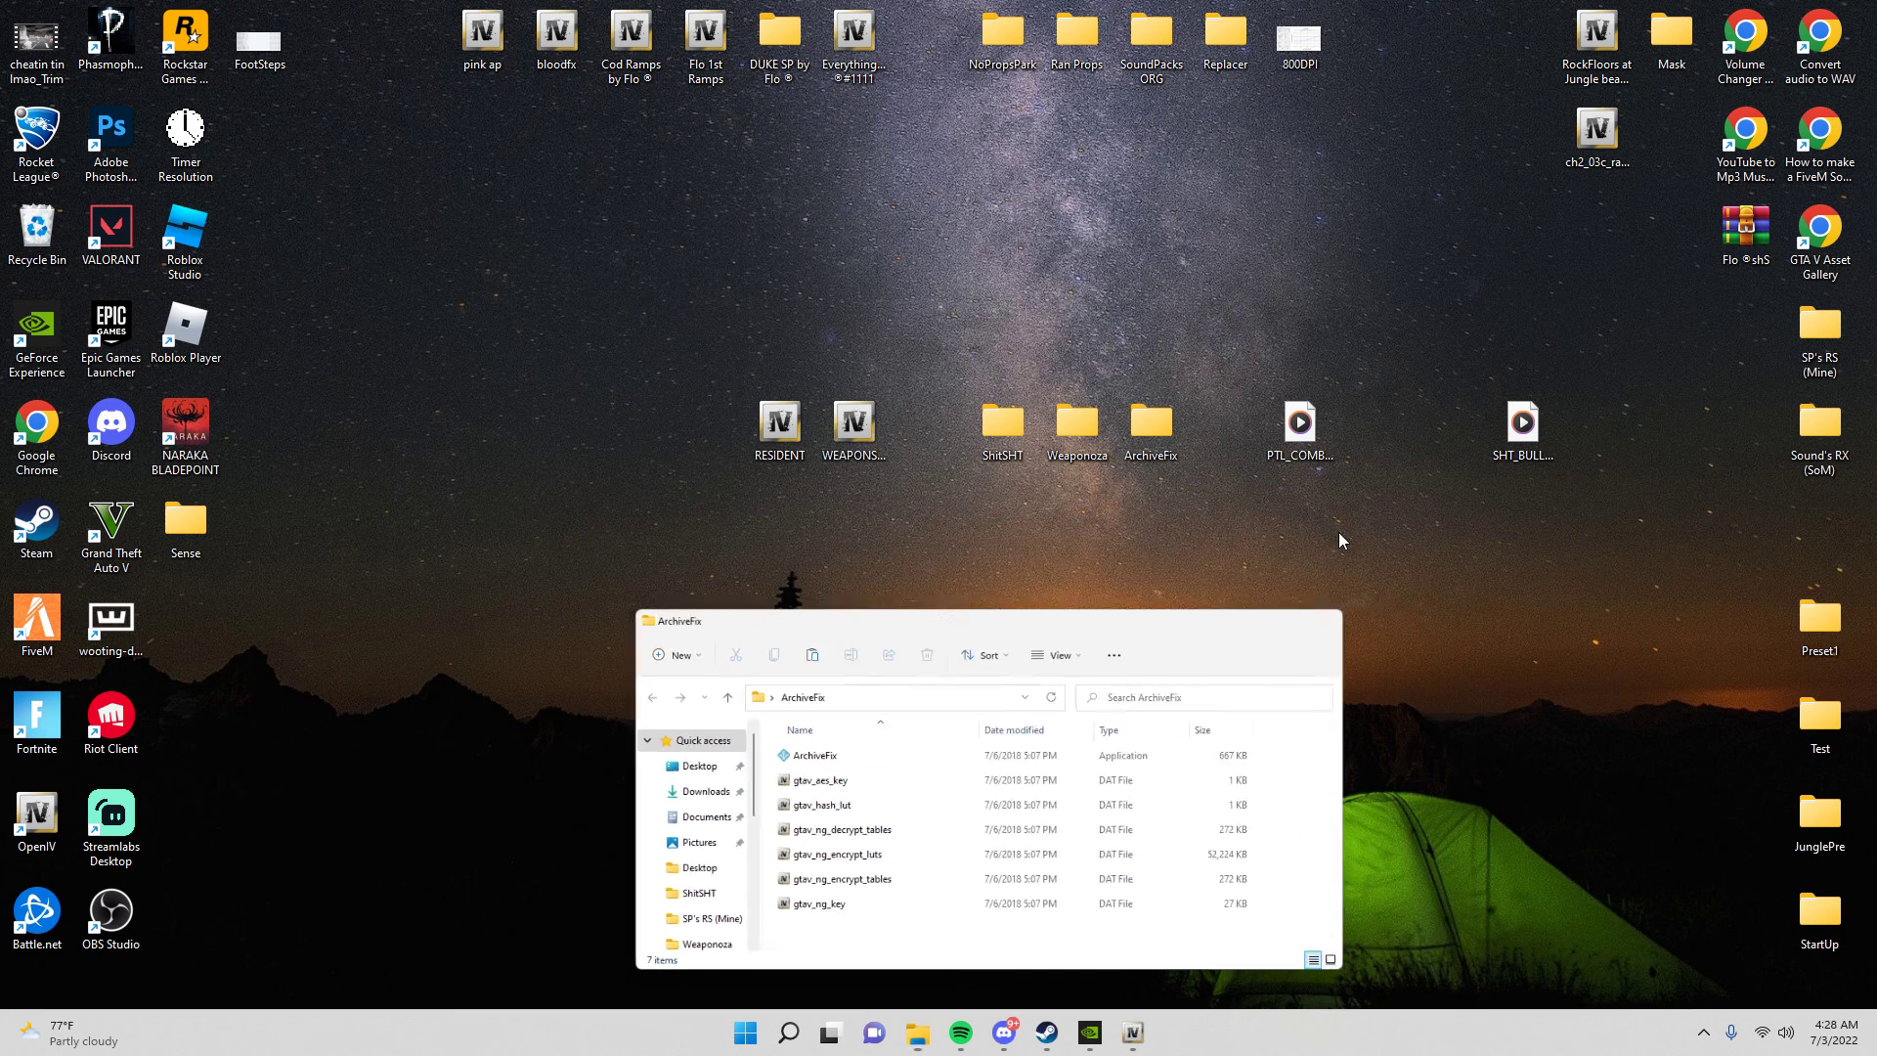
# Write the note "ur SP is done for AP and Combat will show Combat Suppreser later" in the Windows search and dismiss it.
pyautogui.press('super')
pyautogui.write('ur S')
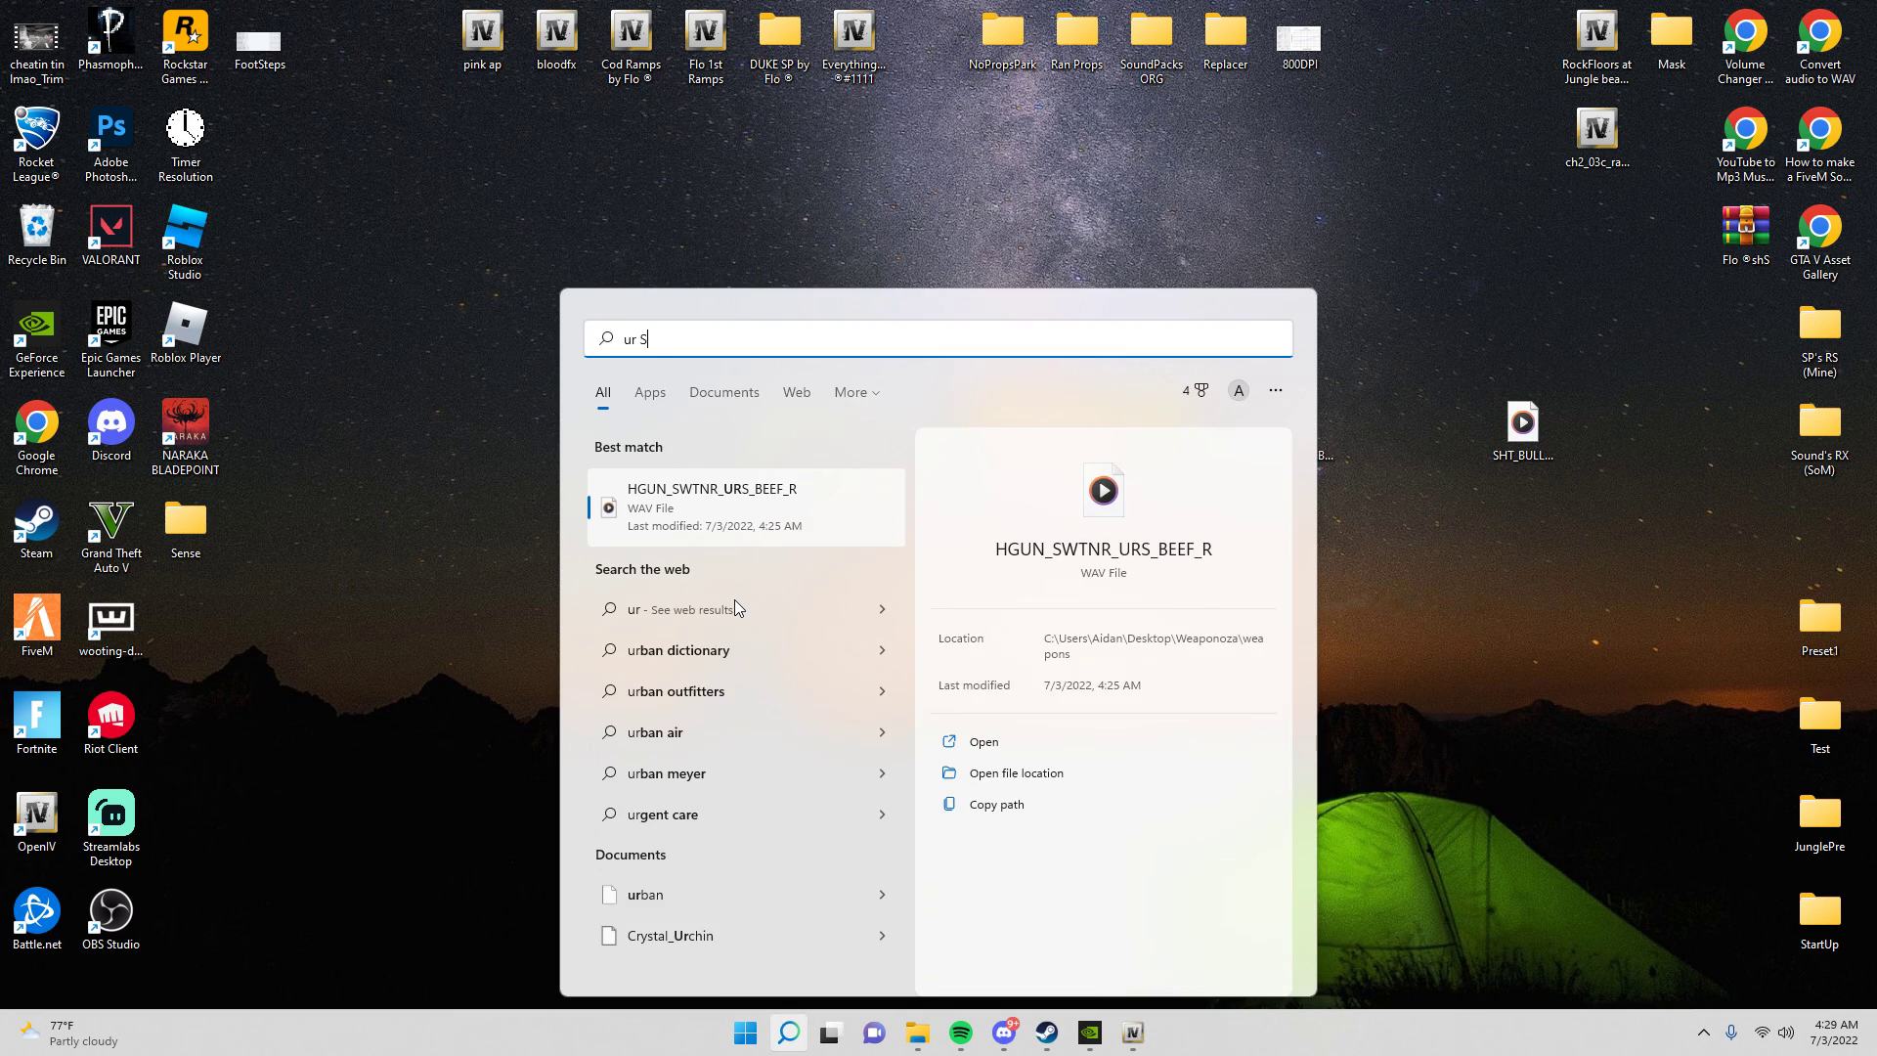
pyautogui.write('P is done for ')
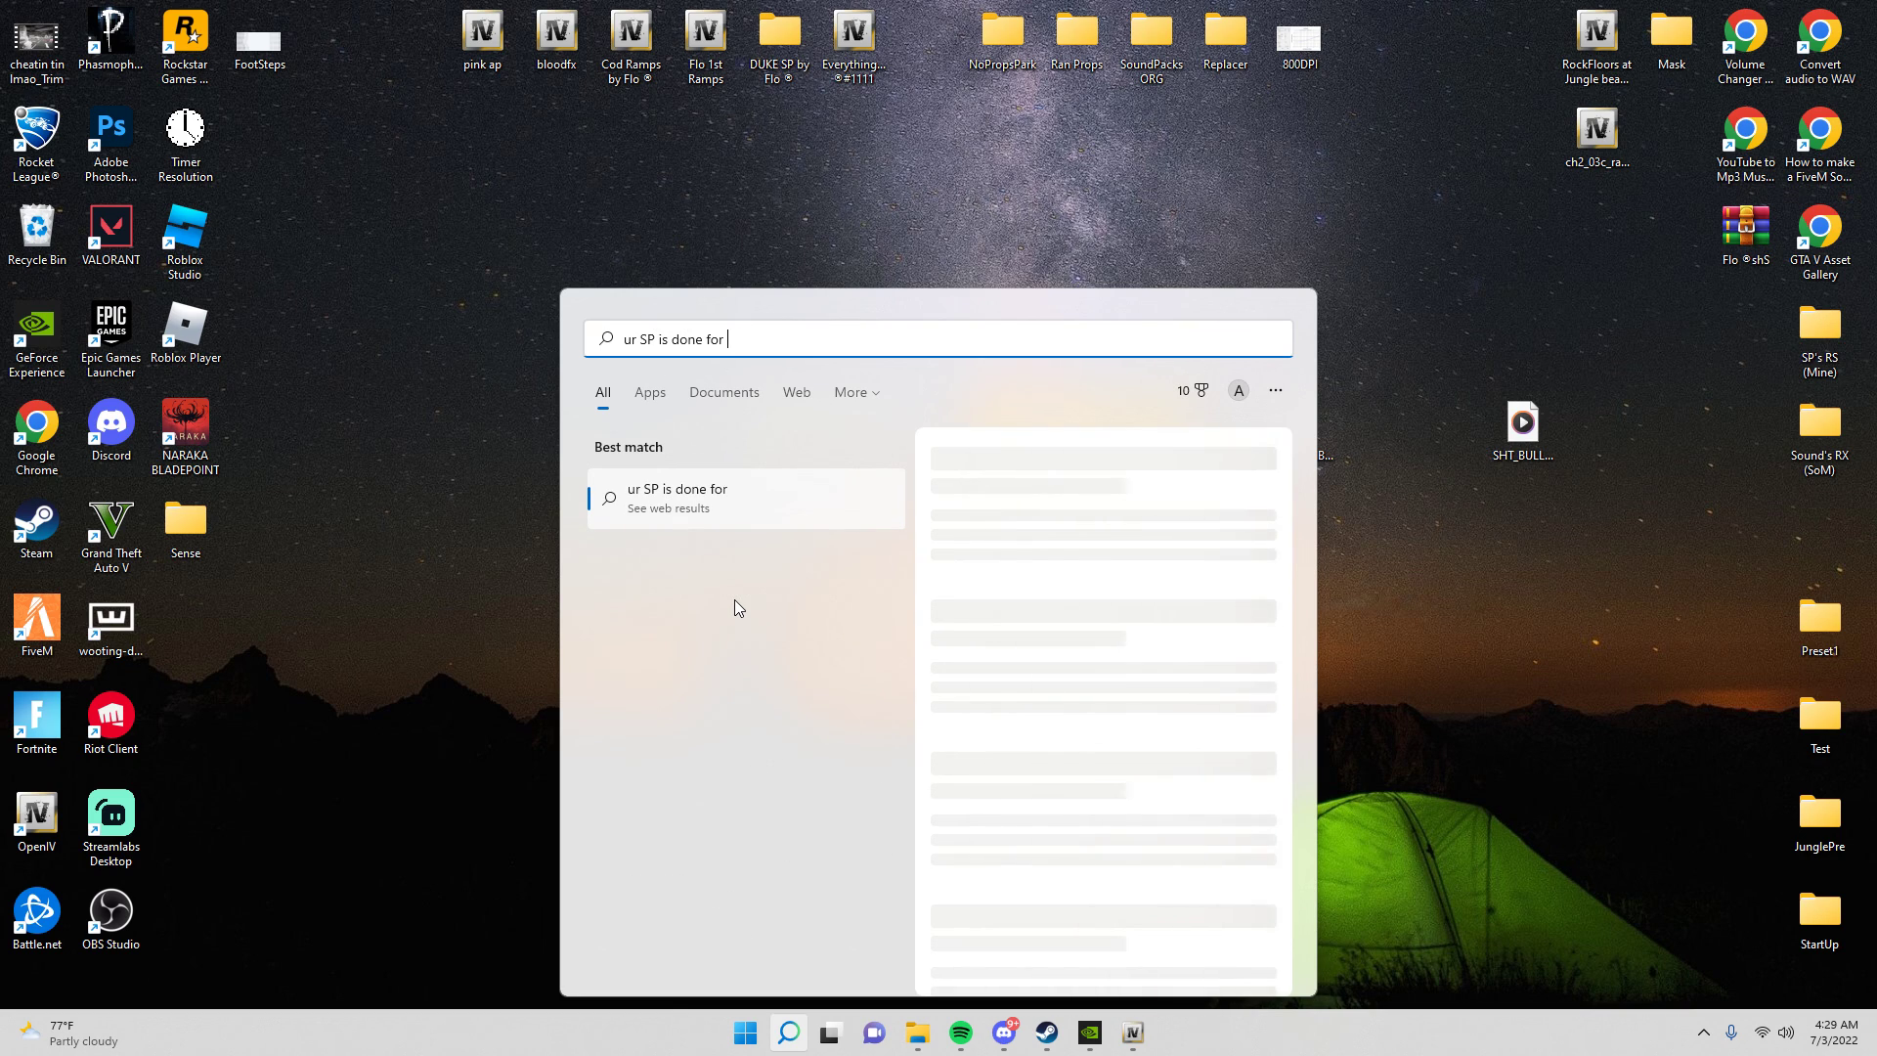
pyautogui.write('AP and Combat will show ')
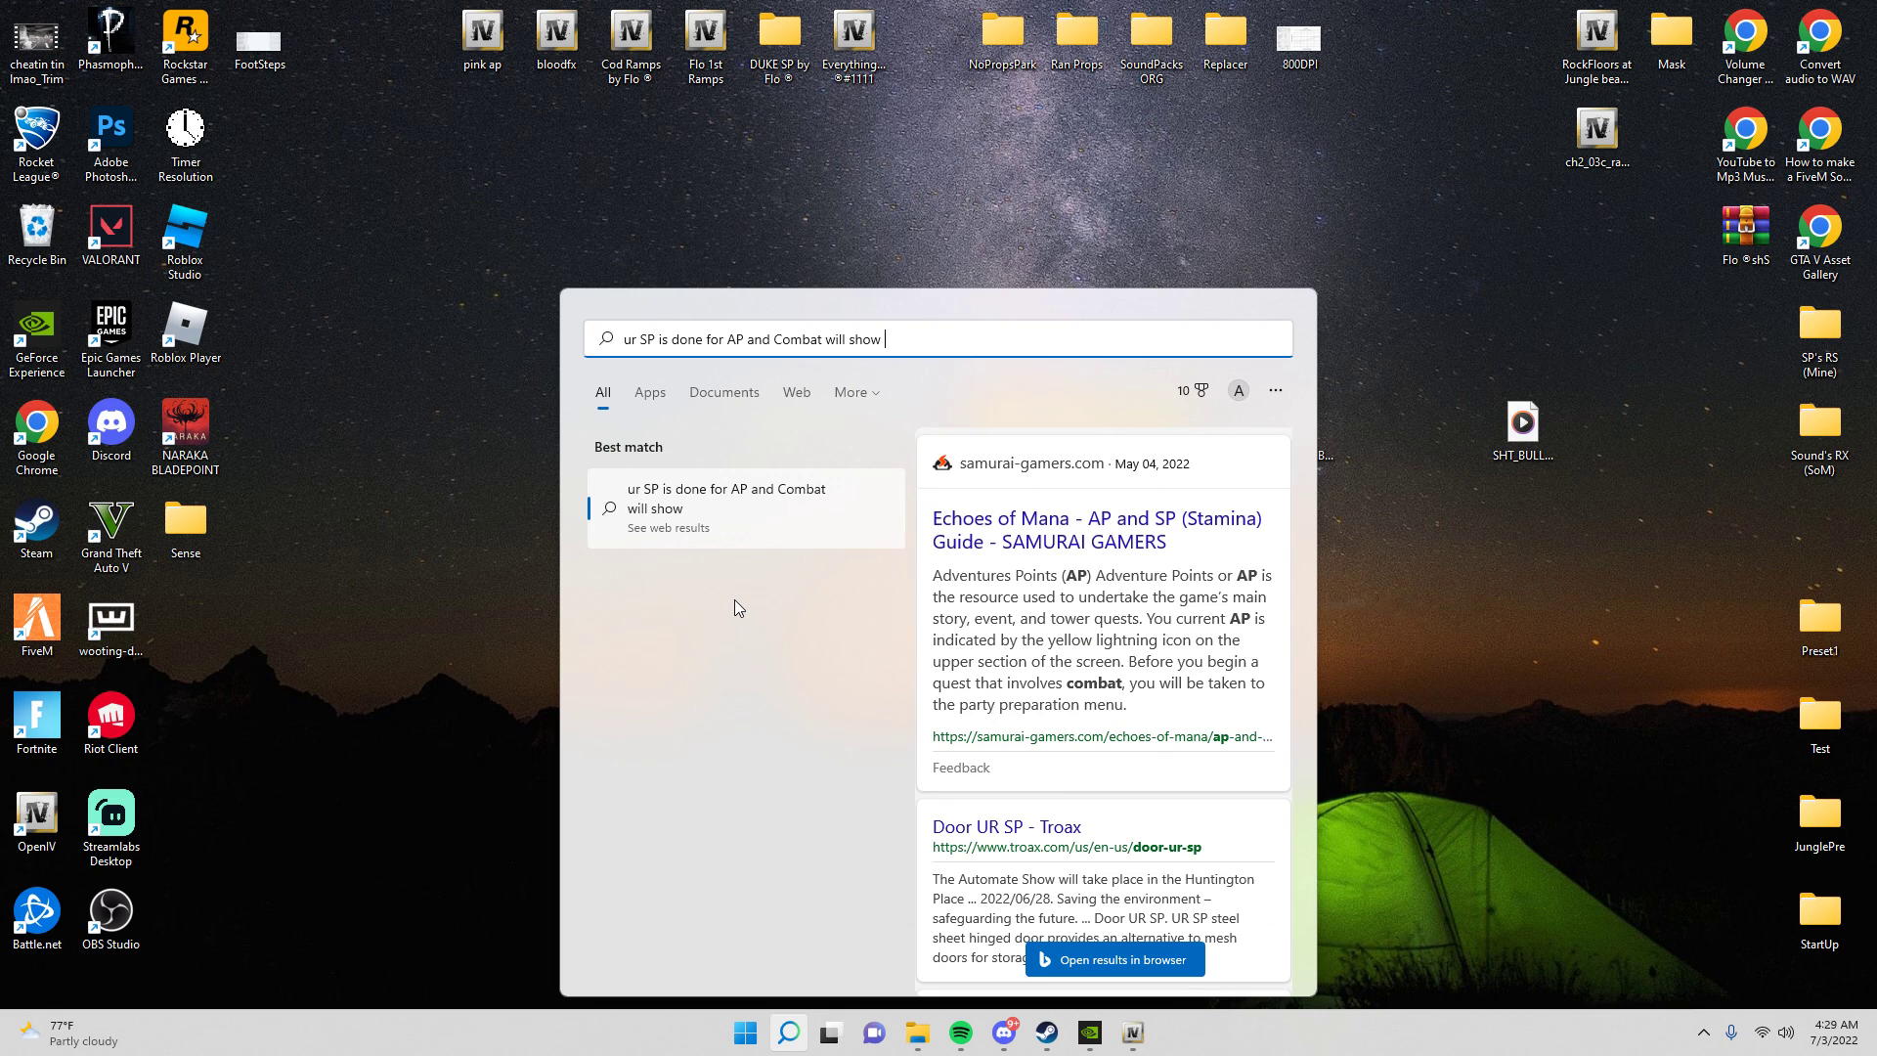
pyautogui.write('Comb')
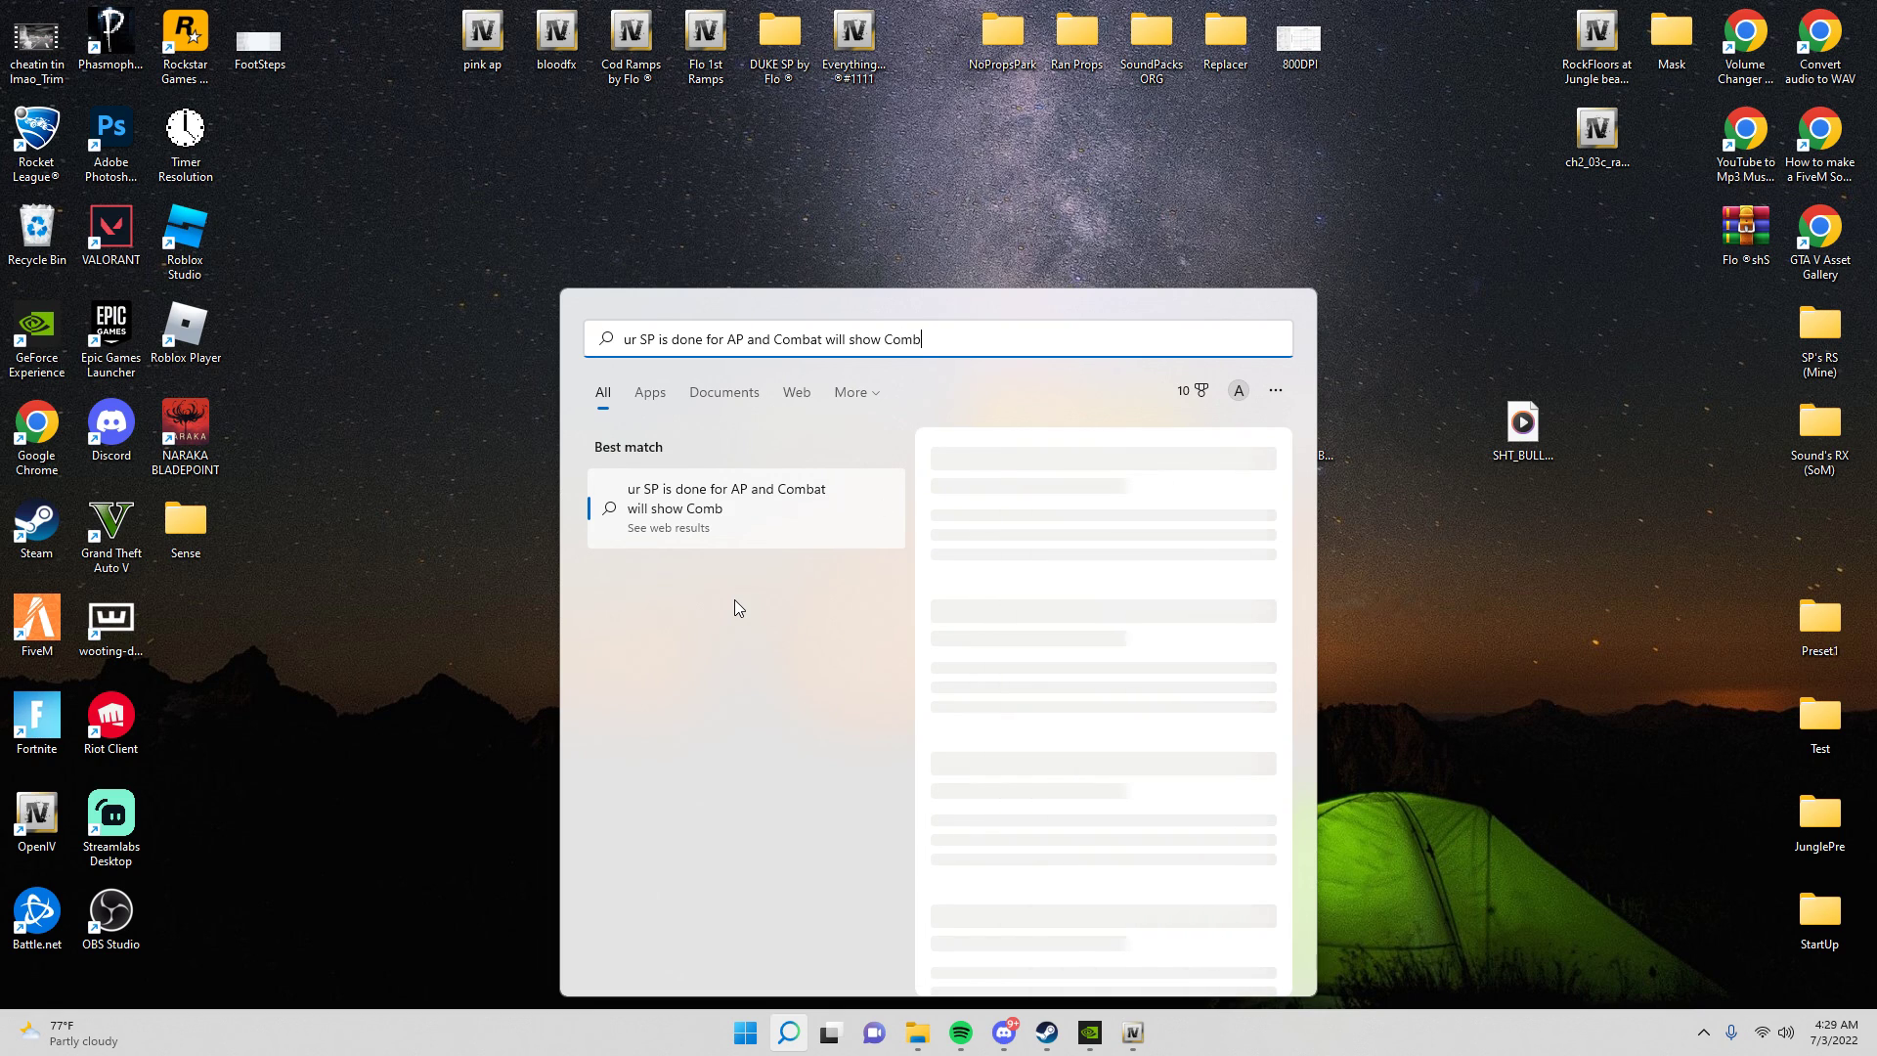
pyautogui.write('at SU')
pyautogui.press('BackSpace')
pyautogui.write('uppreser later')
pyautogui.click(923, 254)
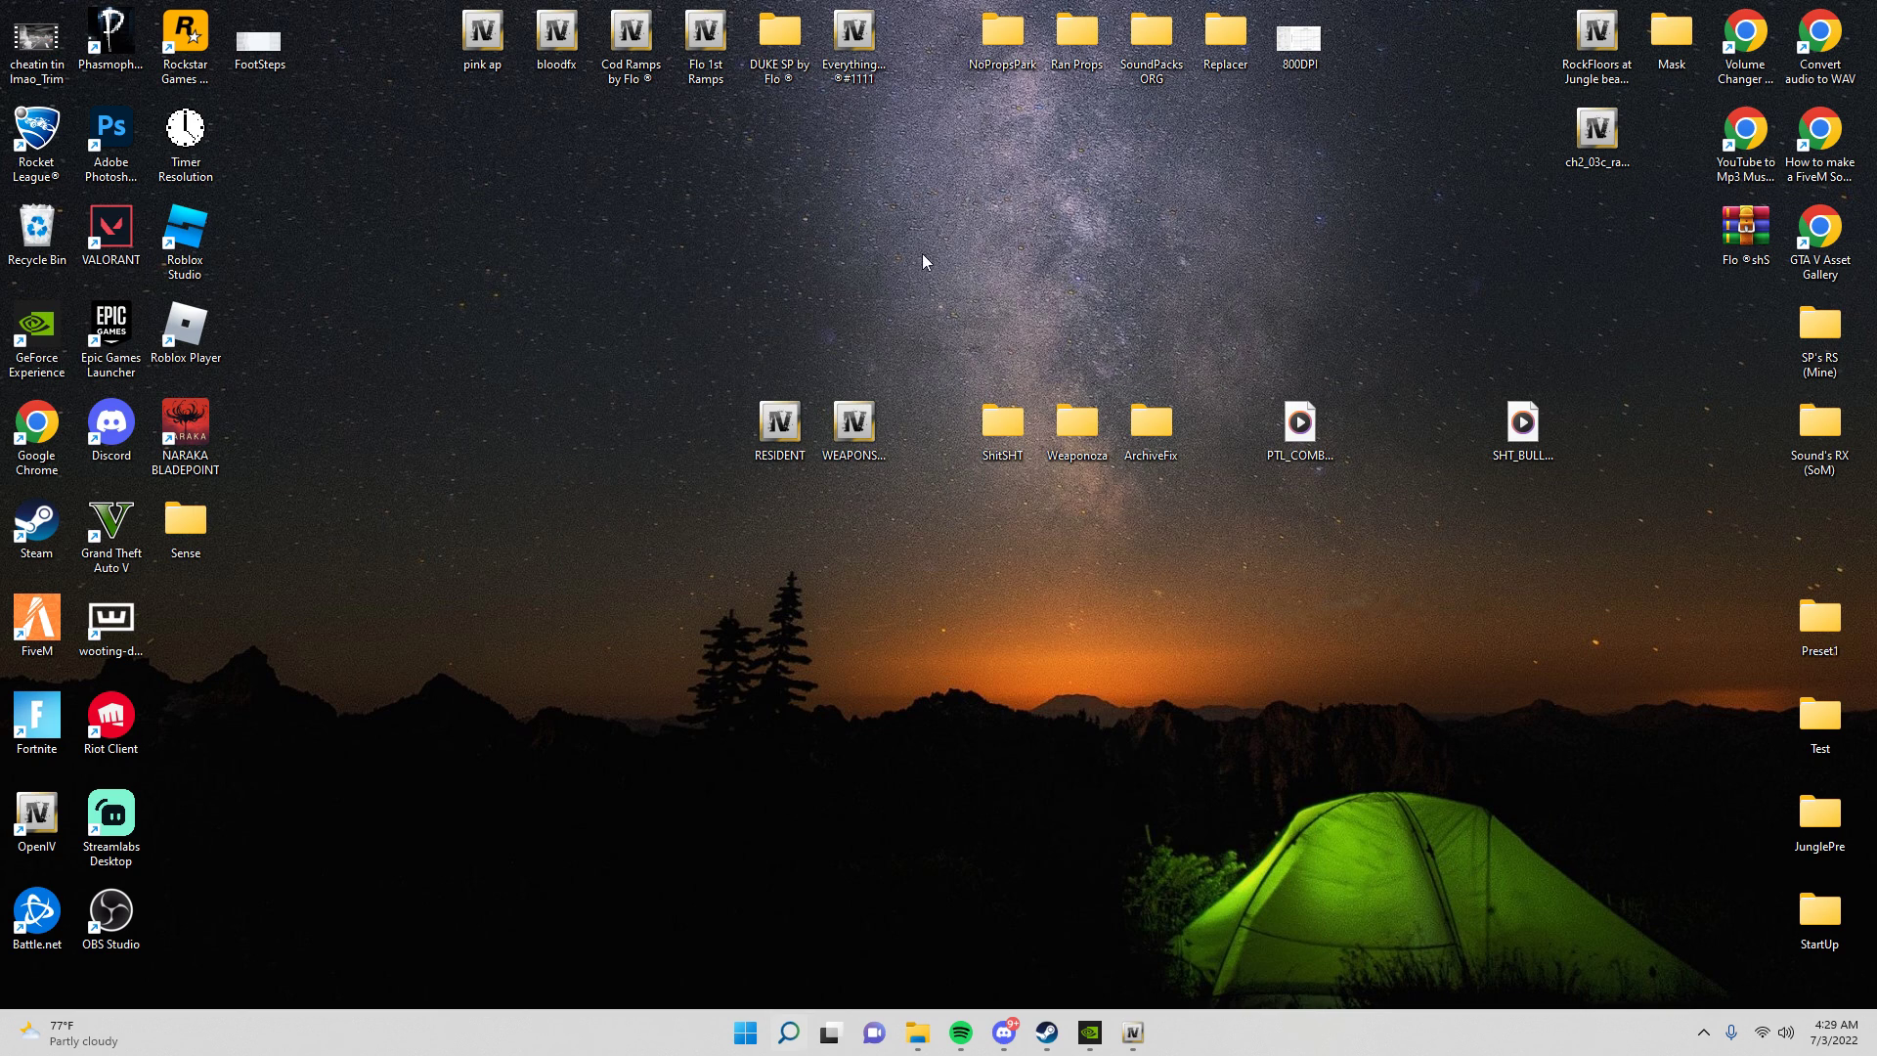
# Create a desktop folder named "Random Pack" and move the RESIDENT and WEAPONS_PLAYER archives into it.
pyautogui.rightClick(471, 543)
pyautogui.moveTo(554, 773)
pyautogui.click(759, 770)
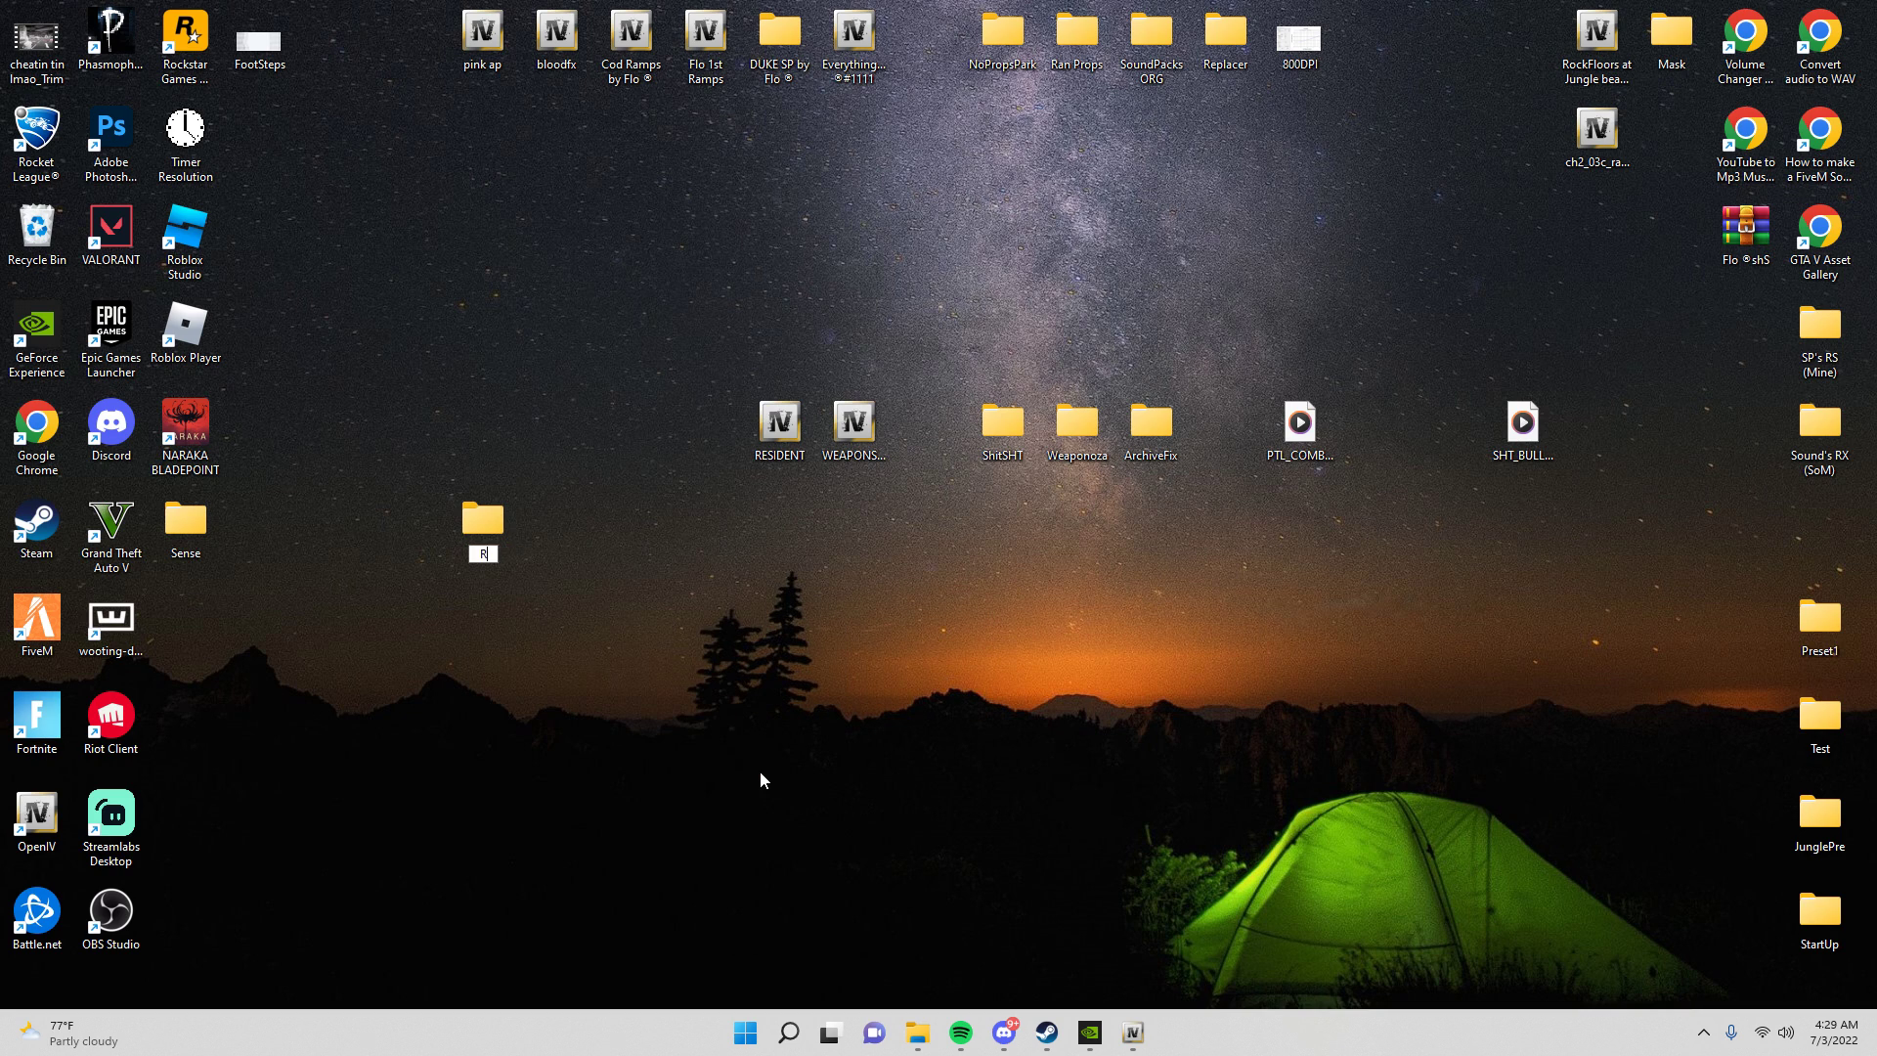
pyautogui.write('Ramd')
pyautogui.write('dom')
pyautogui.write(' Pack')
pyautogui.press('Return')
pyautogui.moveTo(746, 468); pyautogui.dragTo(494, 524)
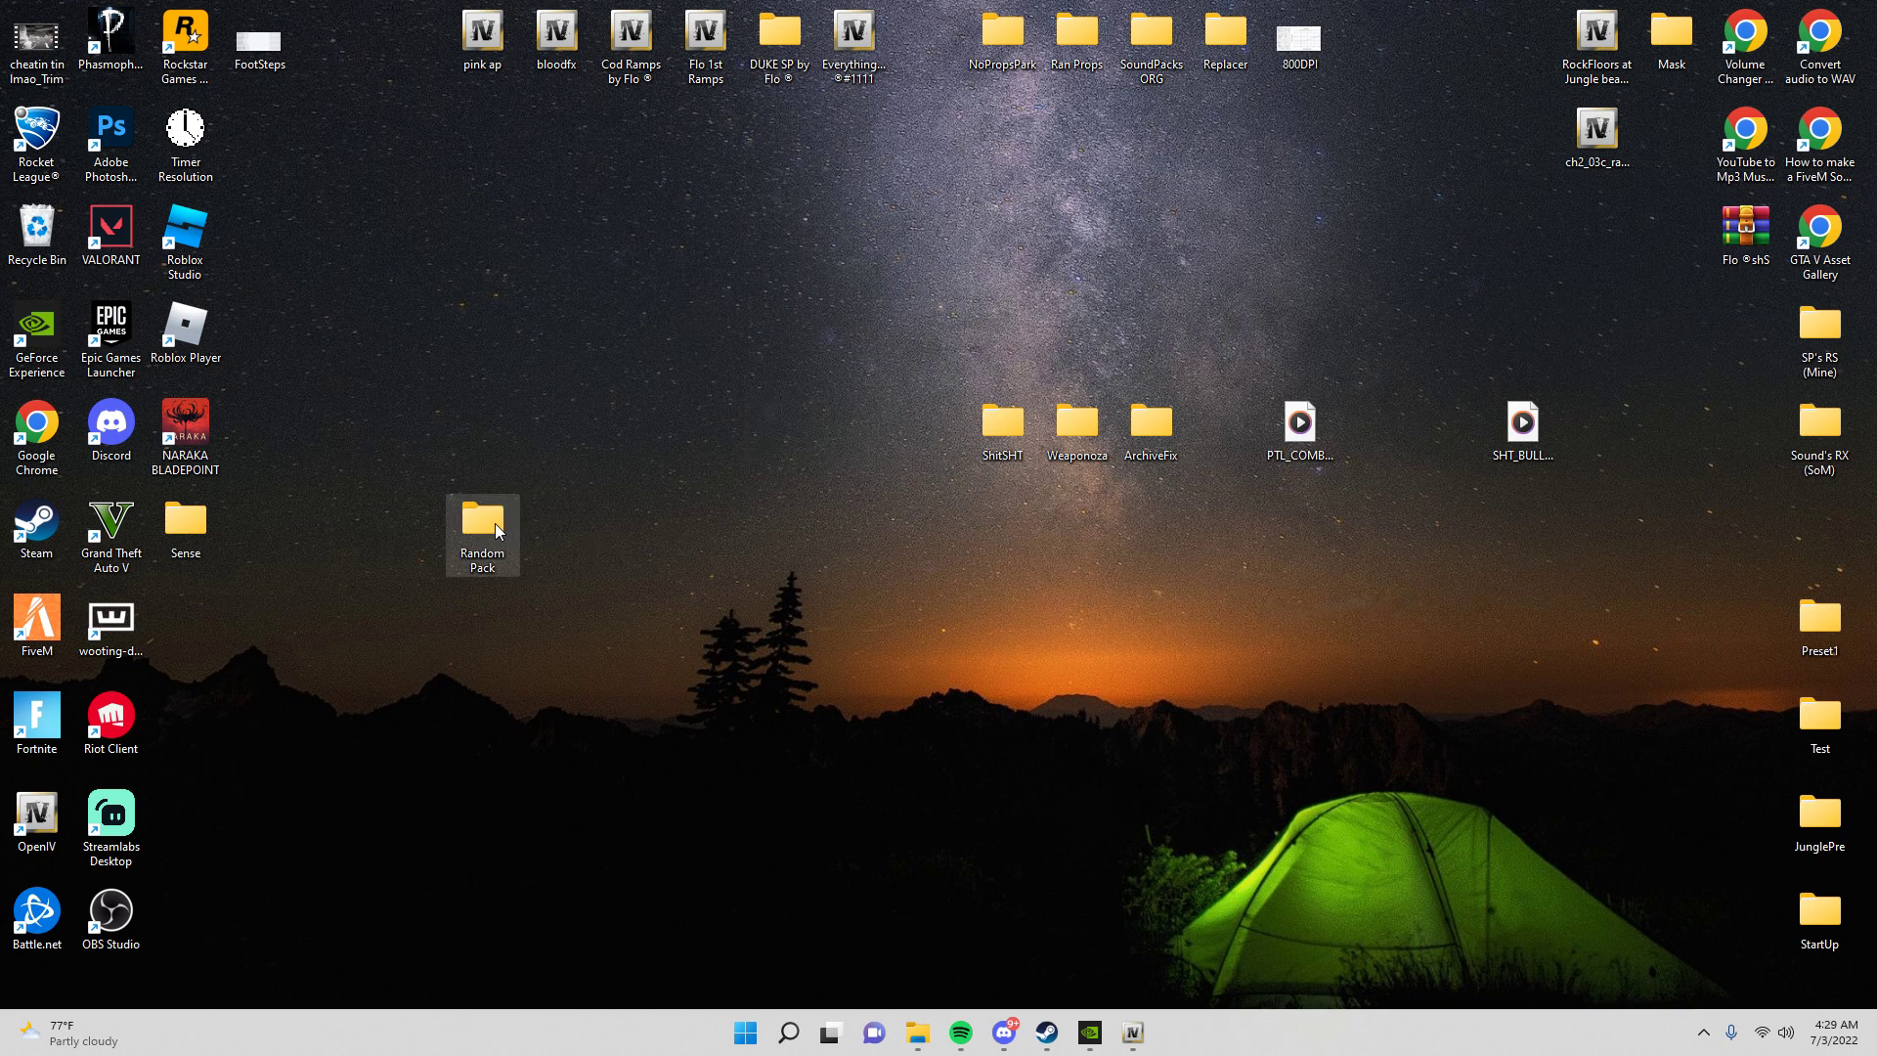
# Compress the Random Pack folder into Random Pack.rar with WinRAR and place the archive just below the folder on the desktop.
pyautogui.rightClick(495, 524)
pyautogui.moveTo(583, 794)
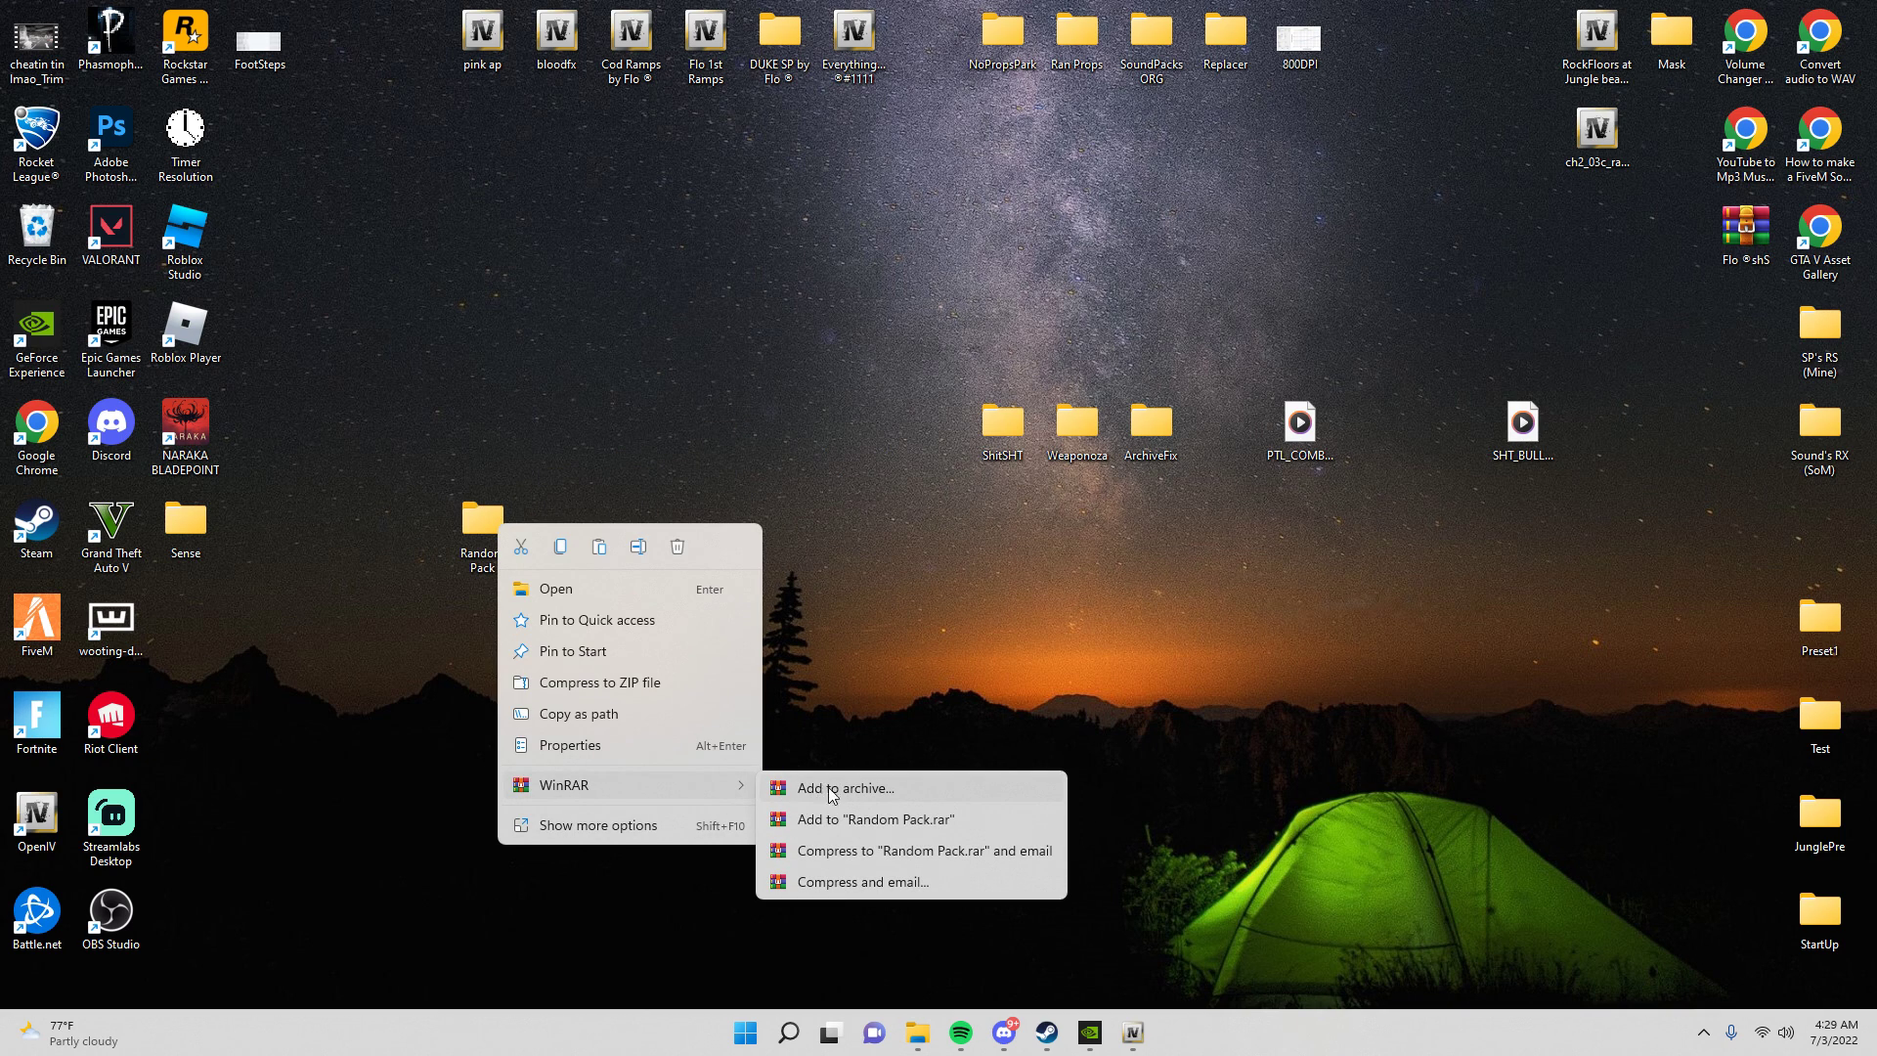
pyautogui.click(832, 794)
pyautogui.click(973, 711)
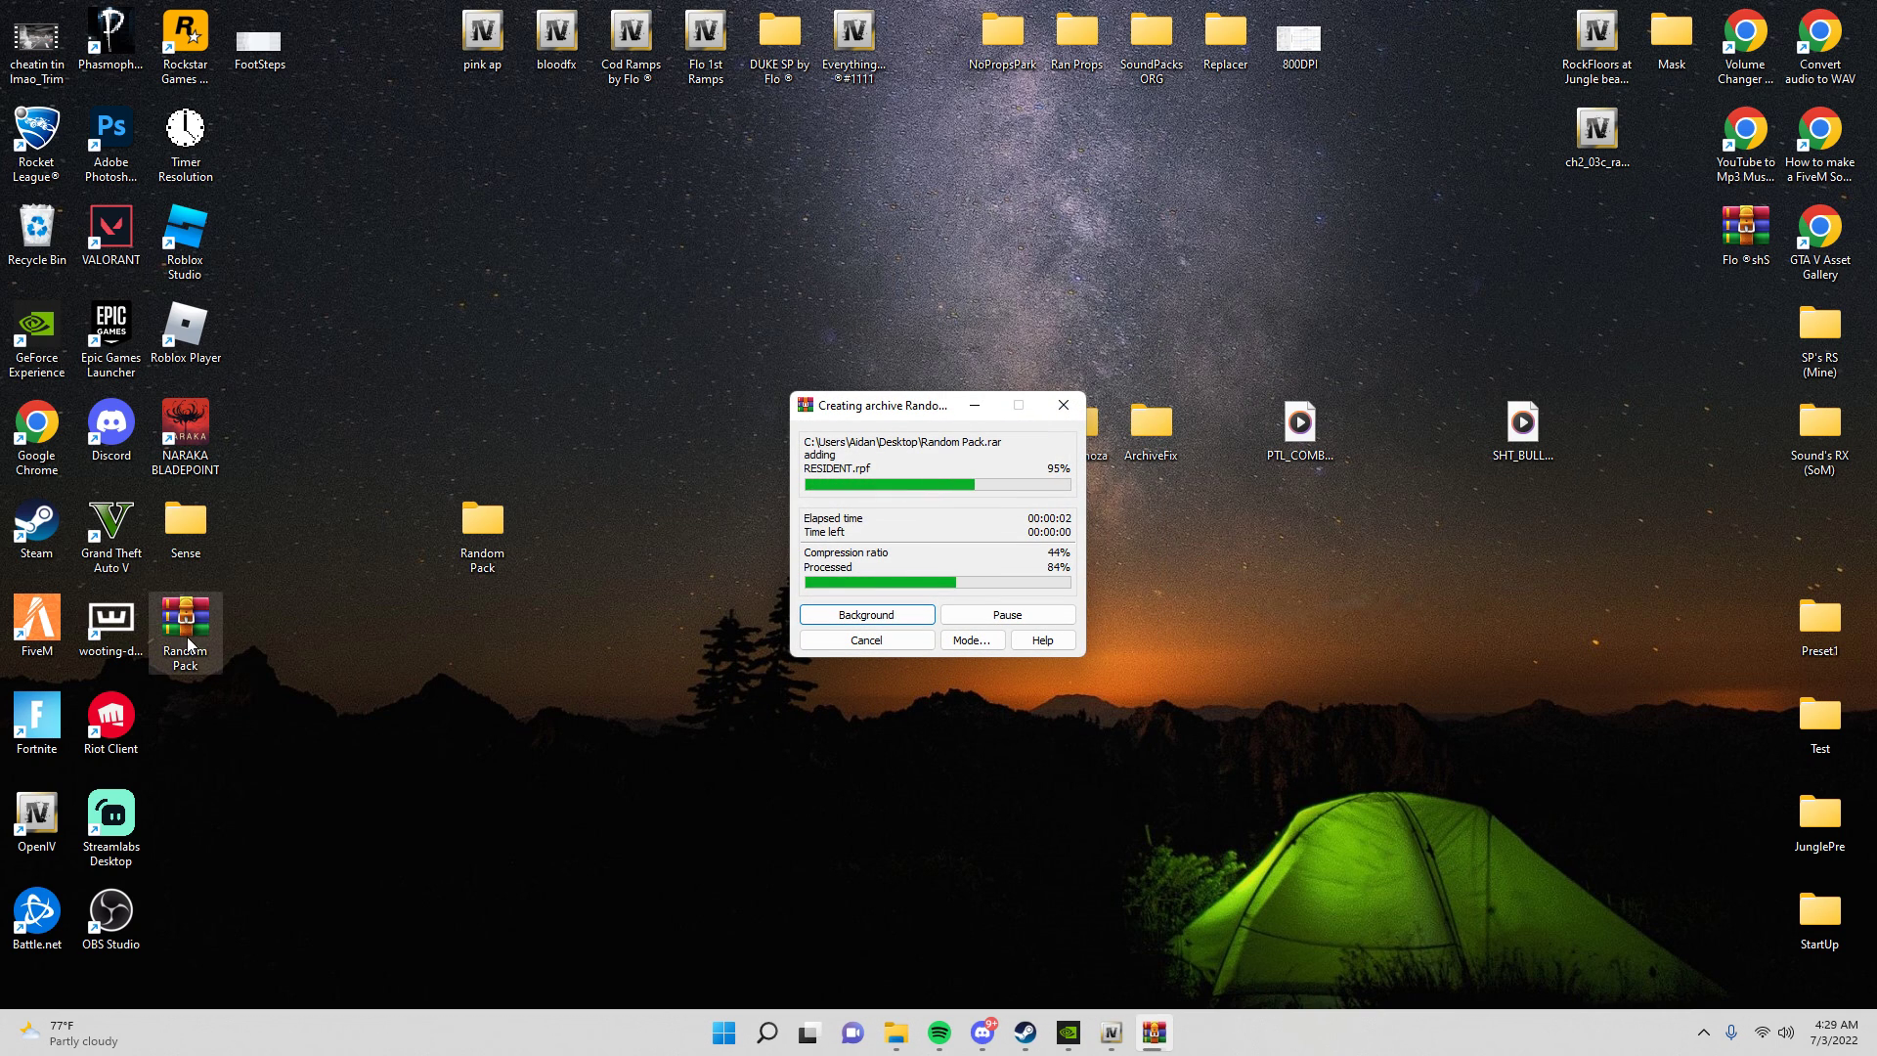
pyautogui.moveTo(197, 641); pyautogui.dragTo(548, 641)
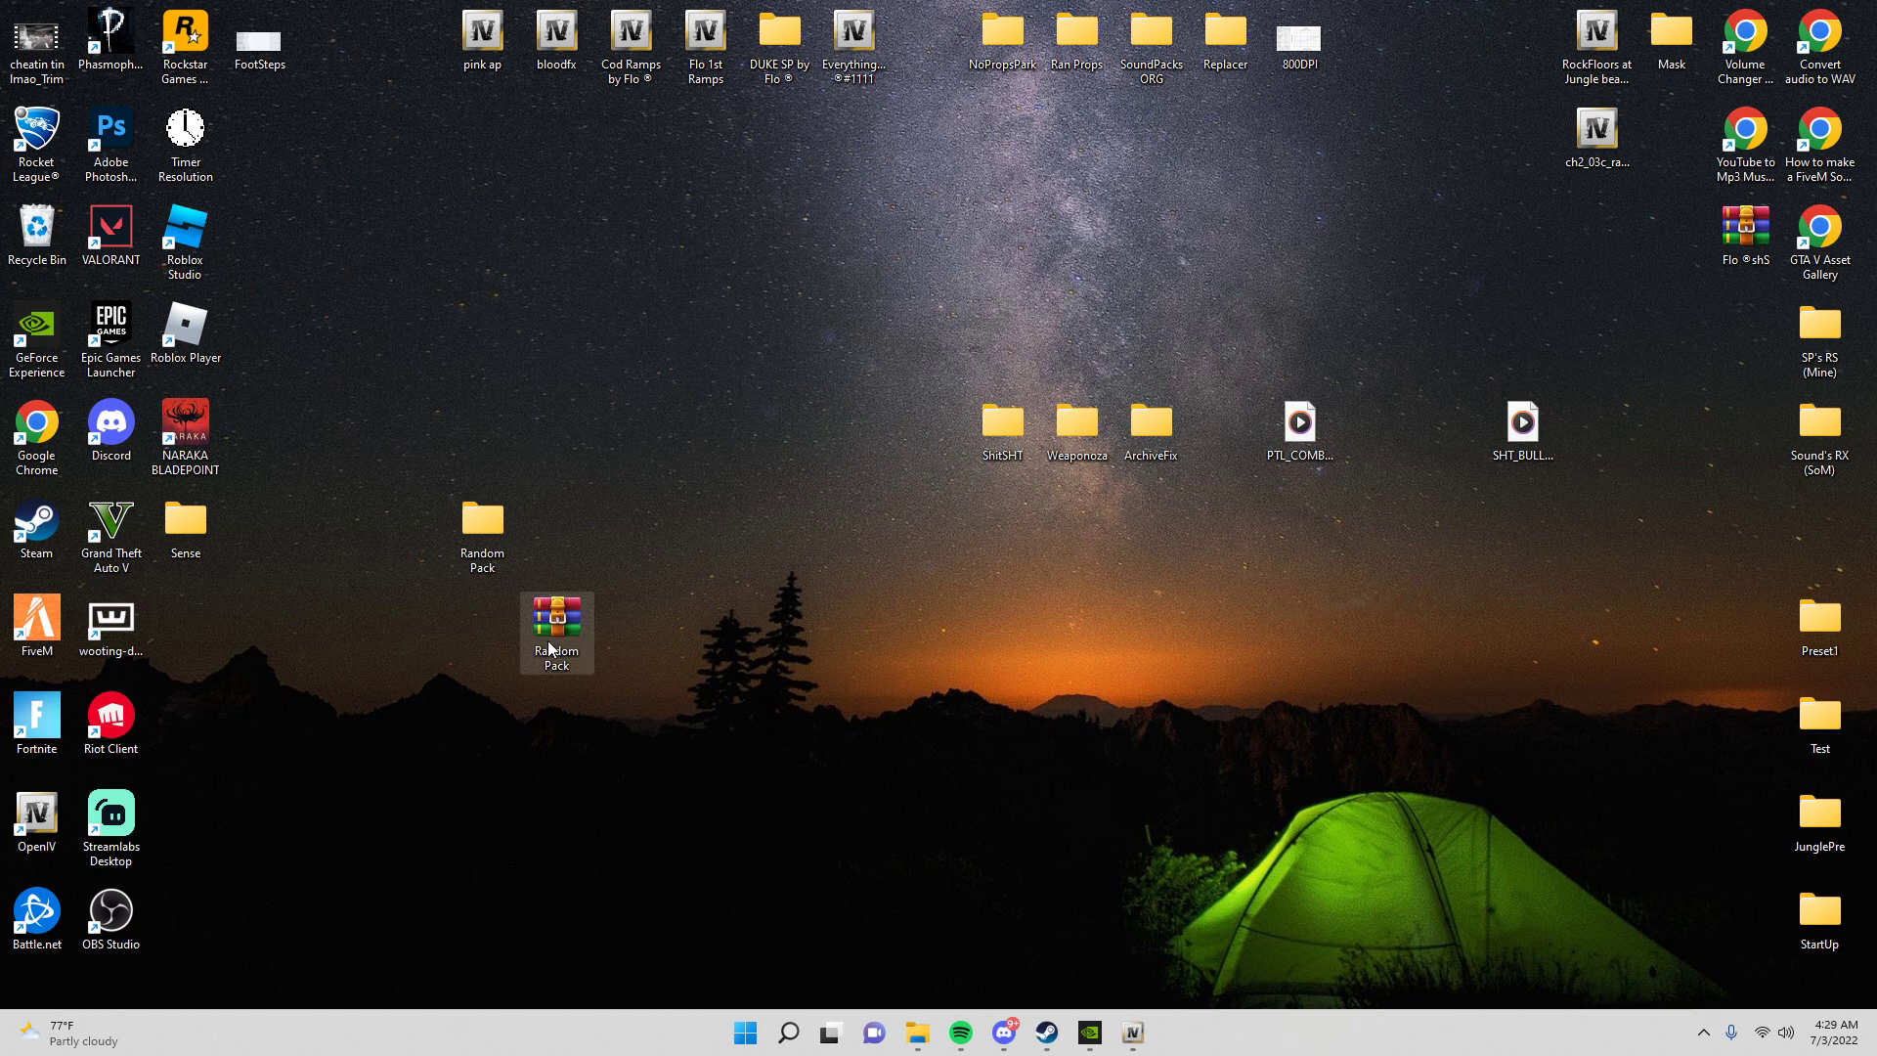
# Open Random Pack.rar and examine the RPF files inside its Random Pack folder.
pyautogui.doubleClick(548, 641)
pyautogui.doubleClick(1454, 503)
pyautogui.moveTo(1386, 557); pyautogui.dragTo(1368, 503)
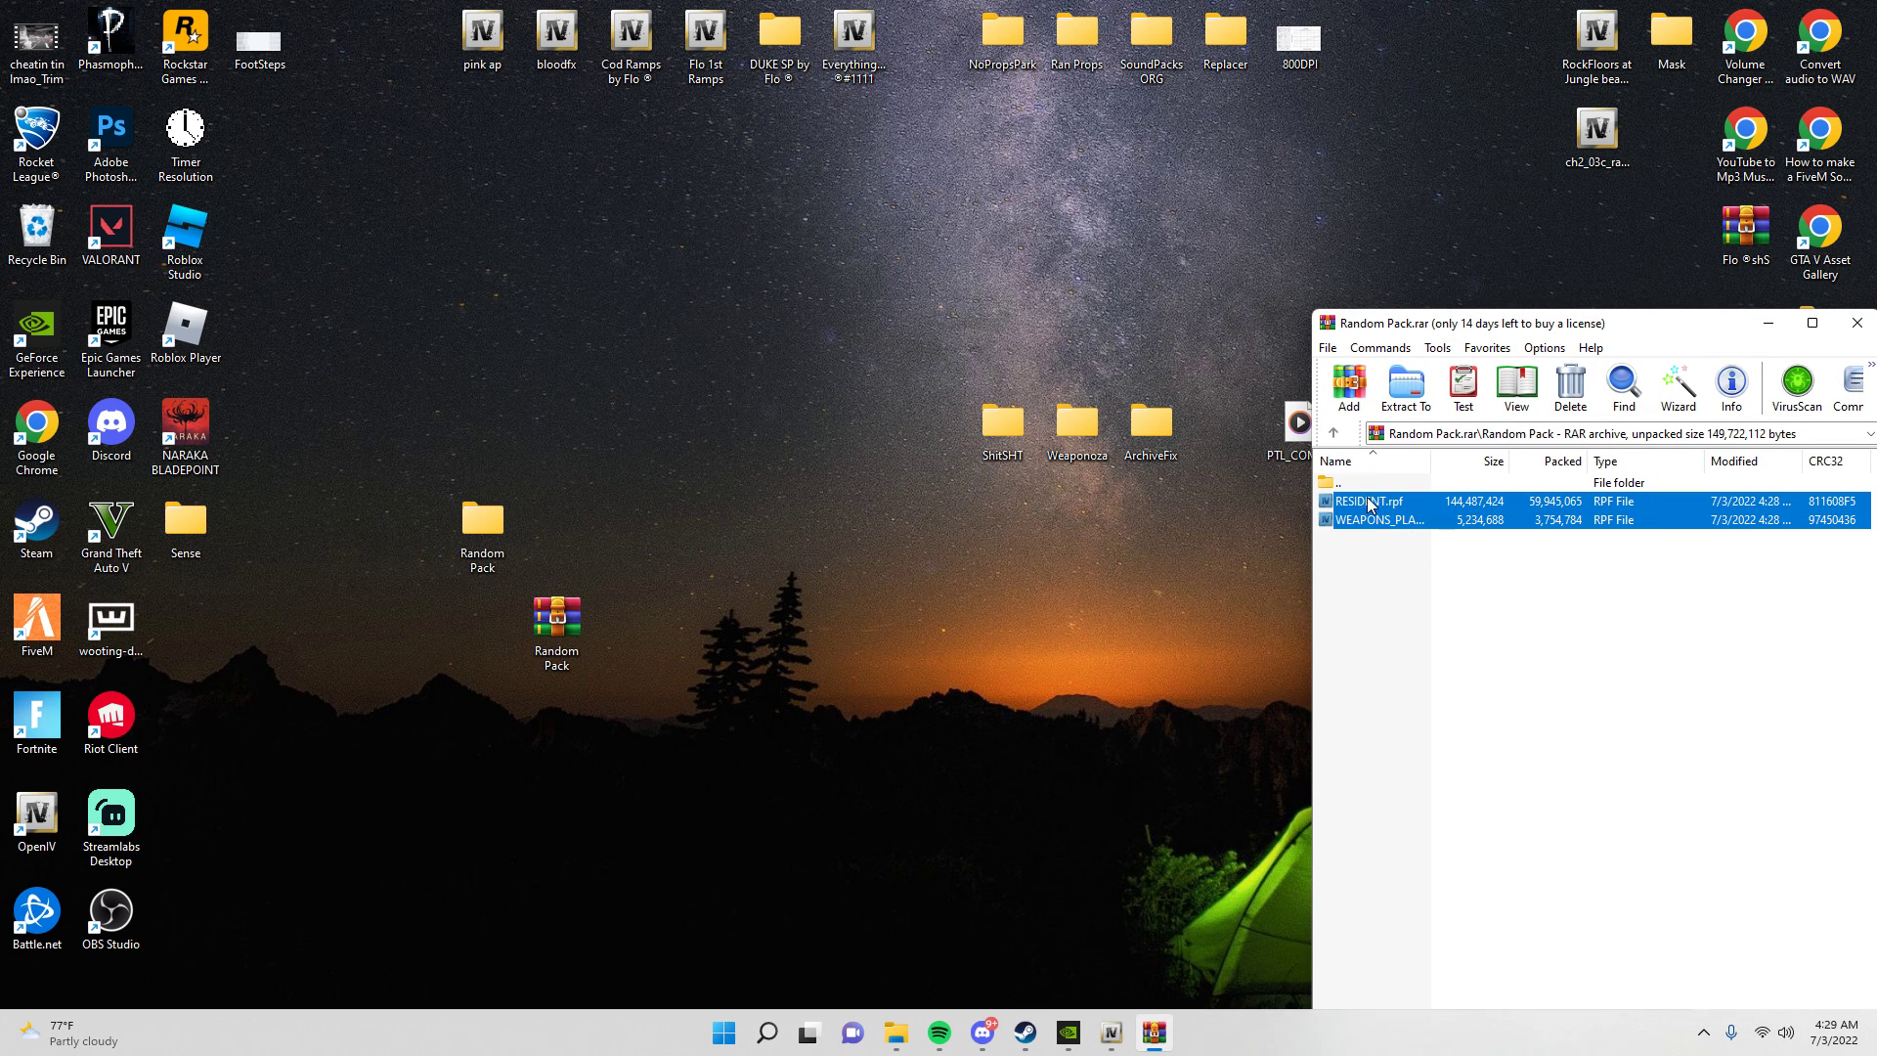
pyautogui.click(1093, 494)
pyautogui.hotkey('alt', 'z')
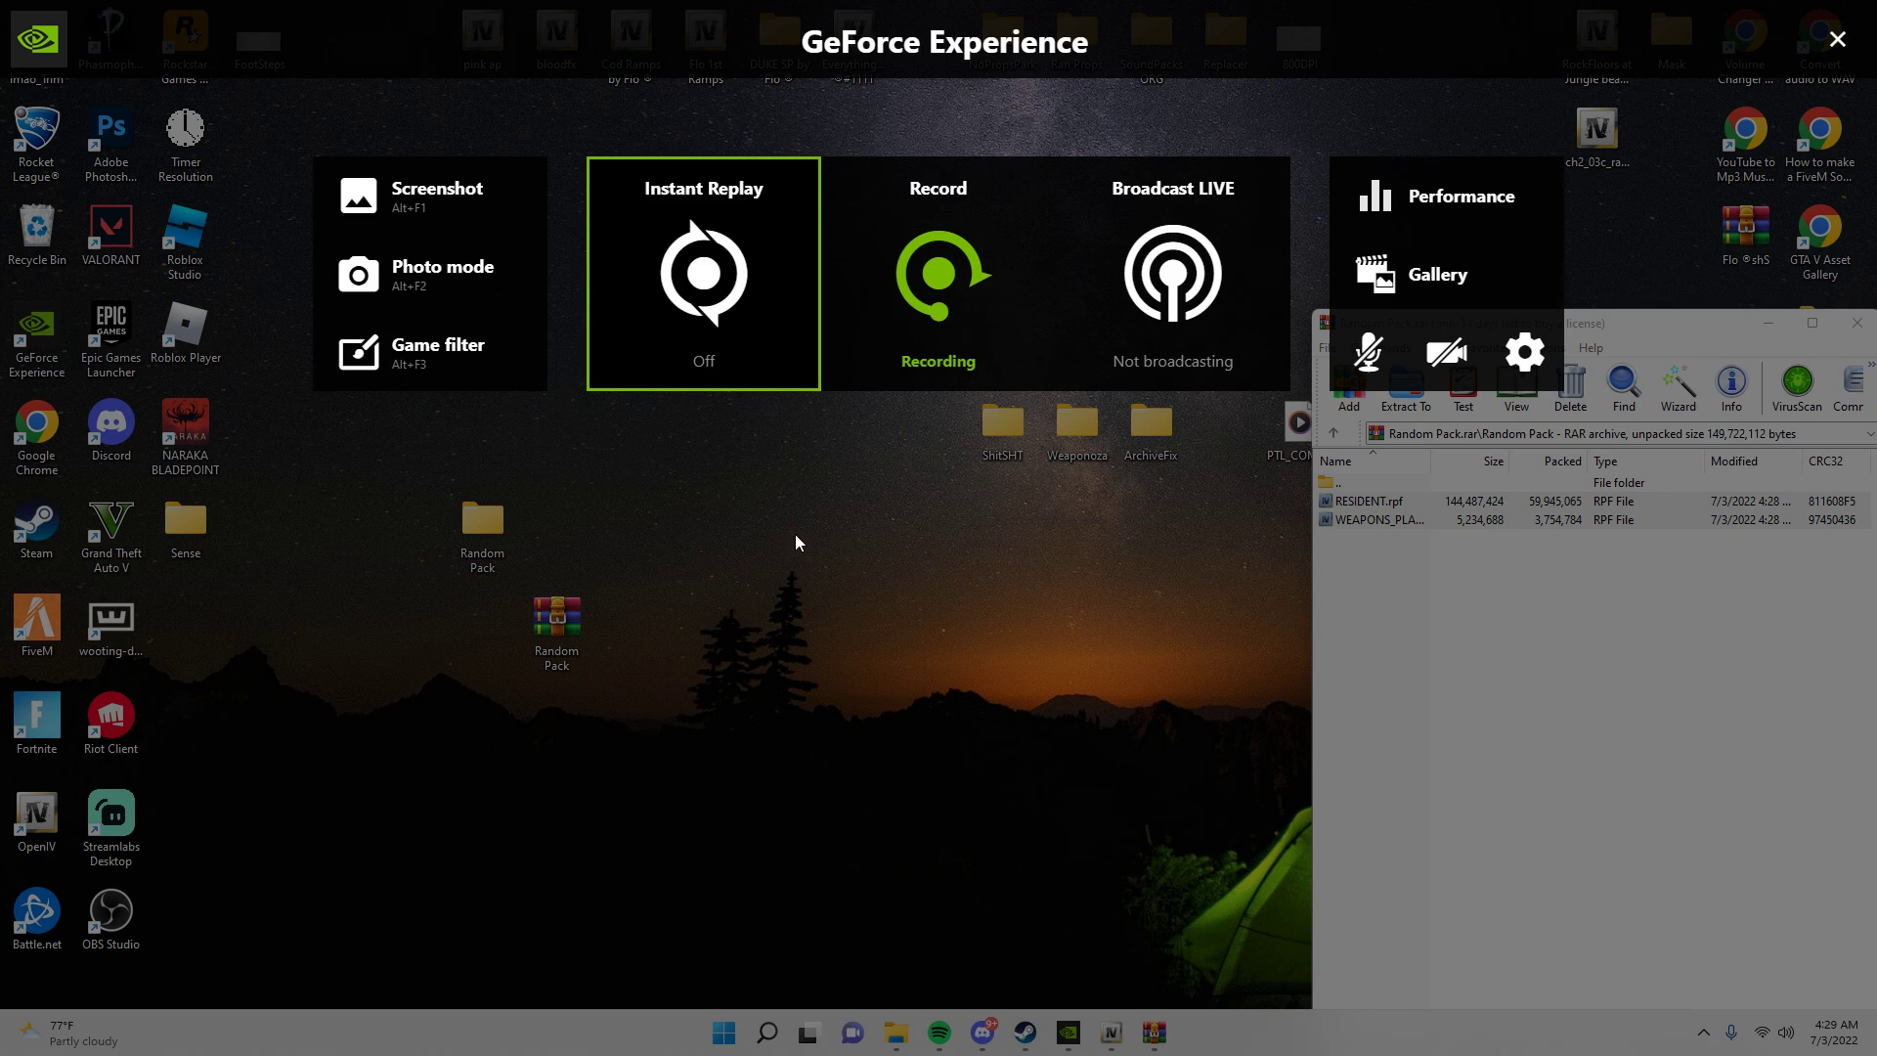